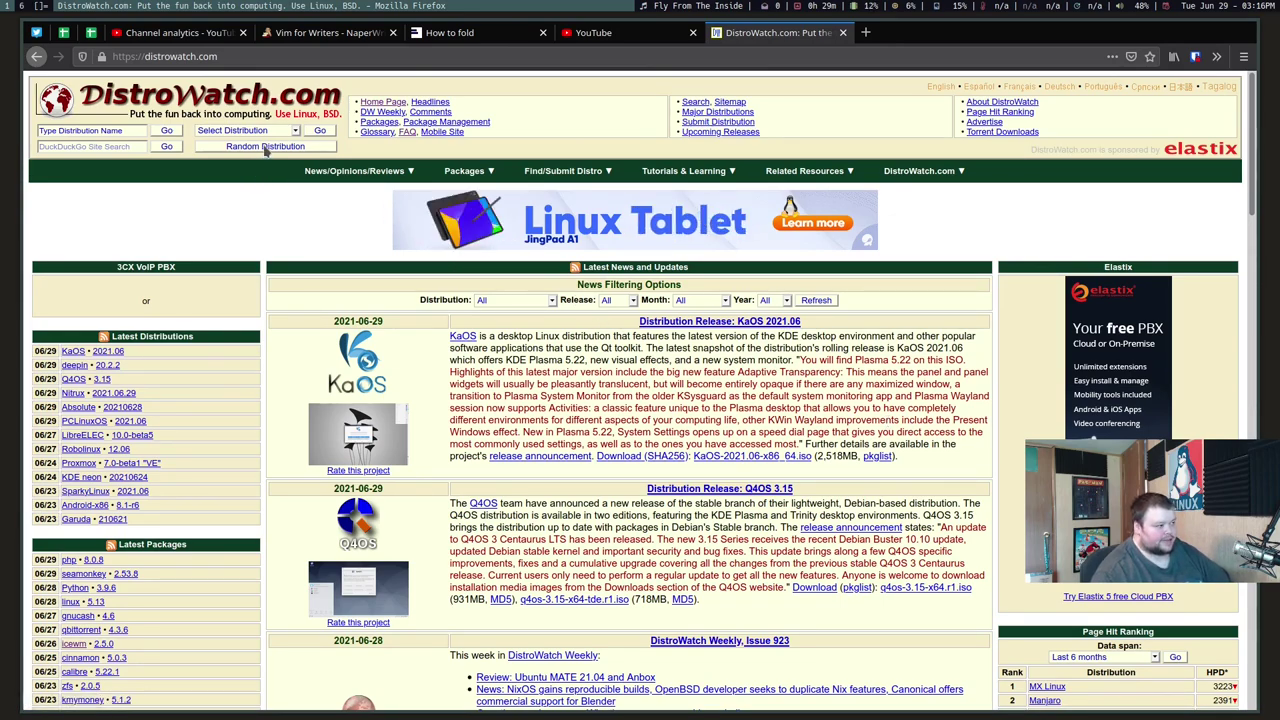
Step: Open a random DistroWatch distribution, RebornOS, and follow its Home Page link to rebornos.org
click(266, 147)
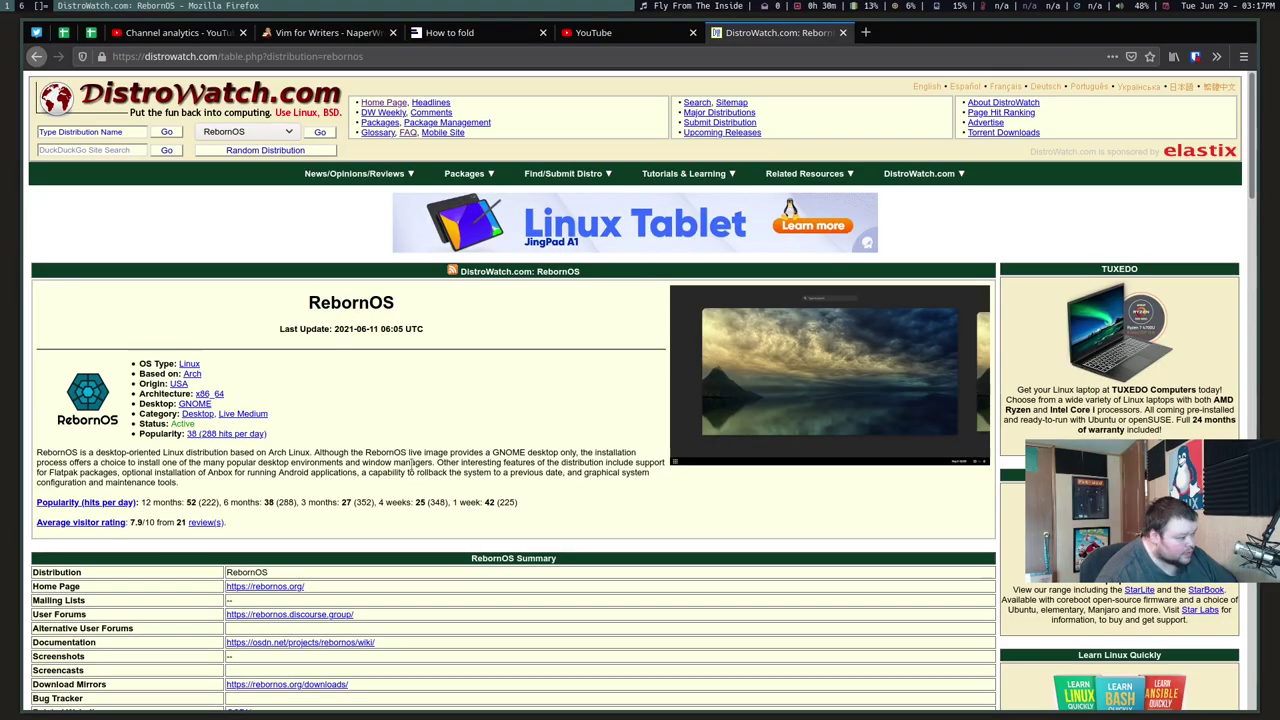
scroll(396, 567, down, 5)
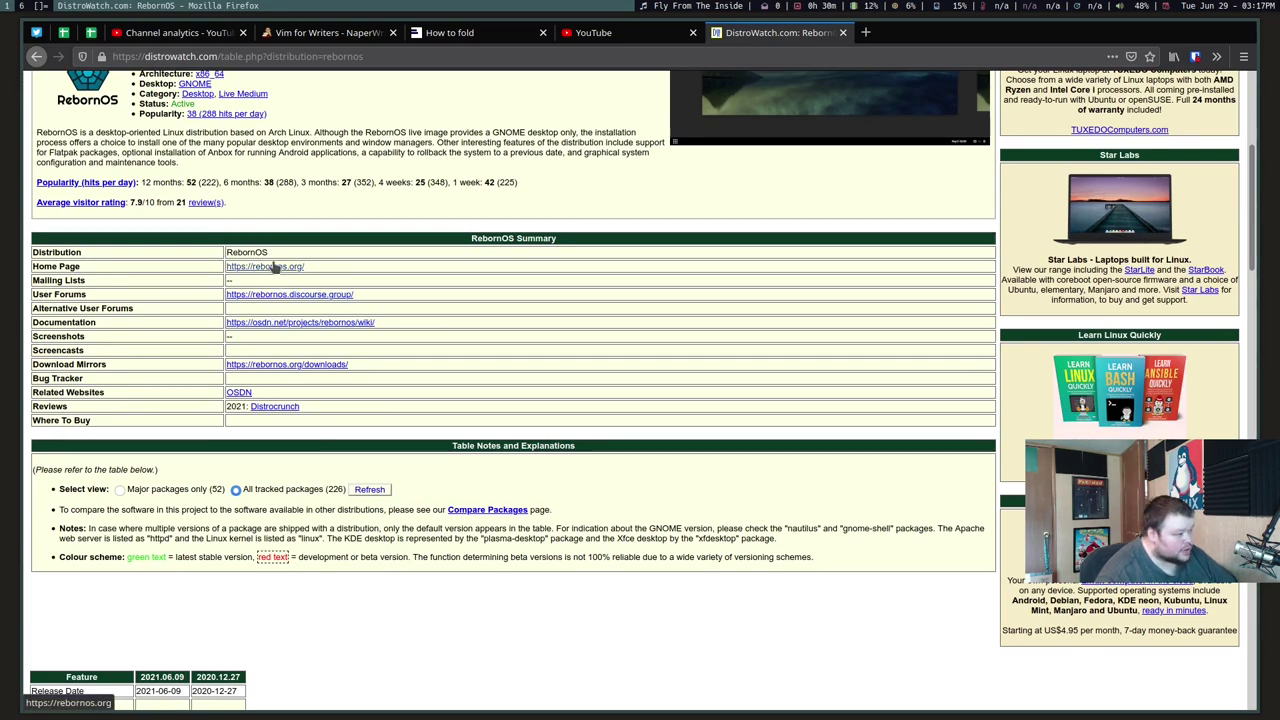
click(270, 266)
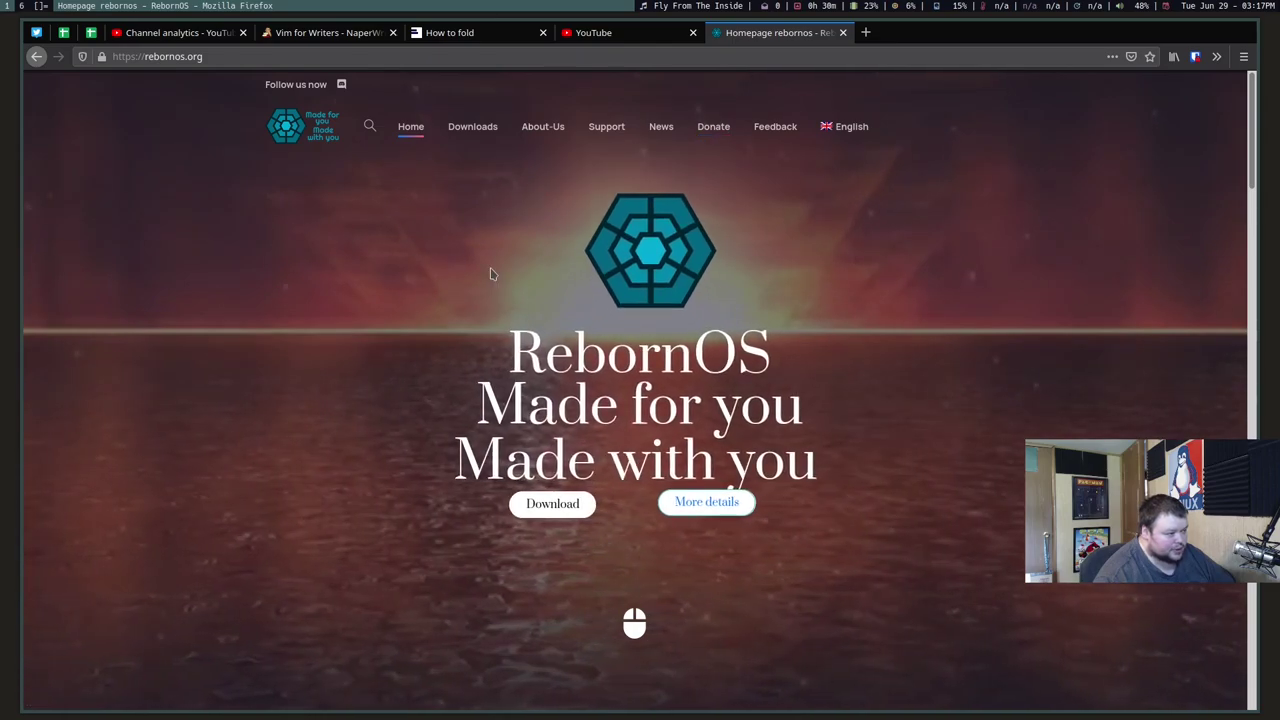
scroll(630, 362, down, 3)
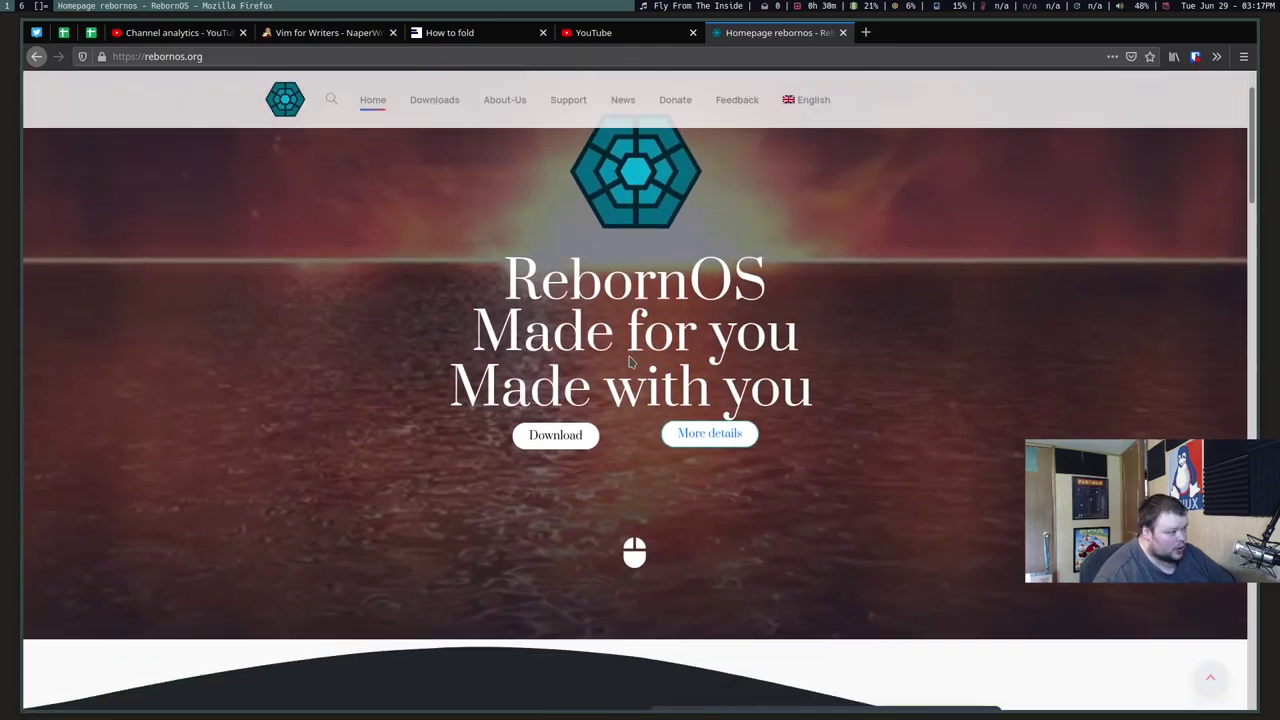
scroll(630, 362, down, 3)
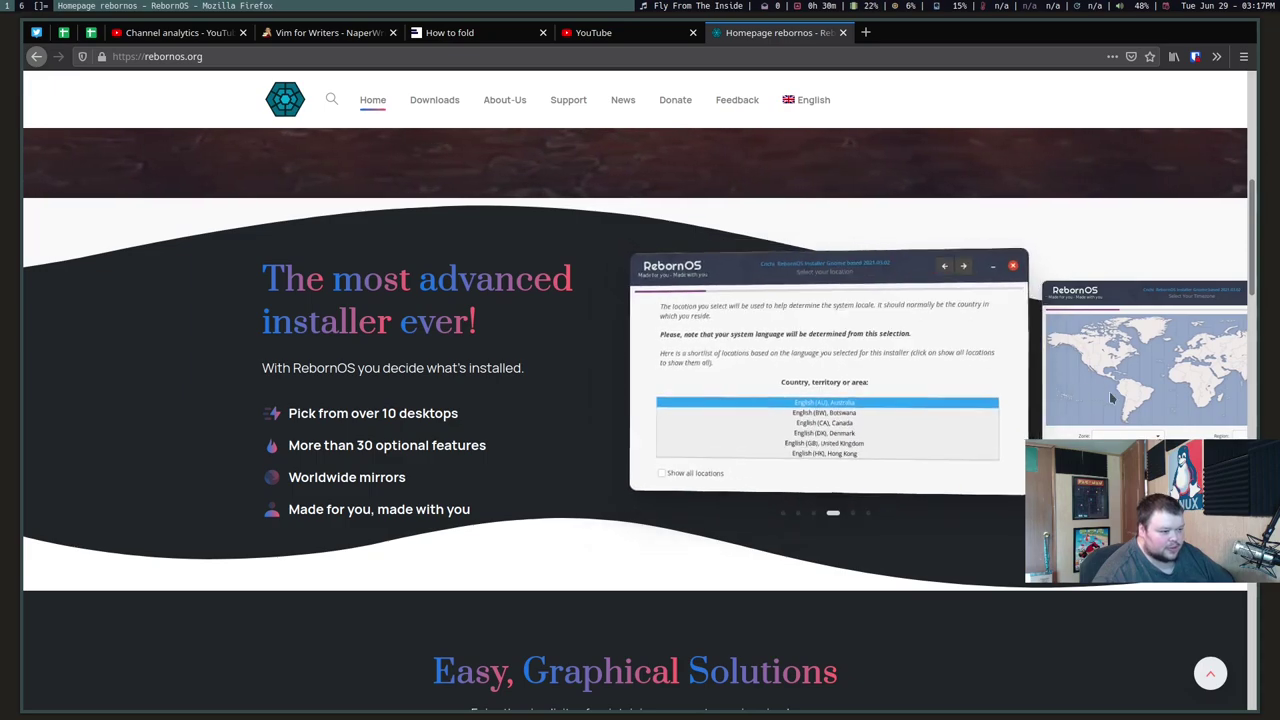
scroll(806, 392, down, 3)
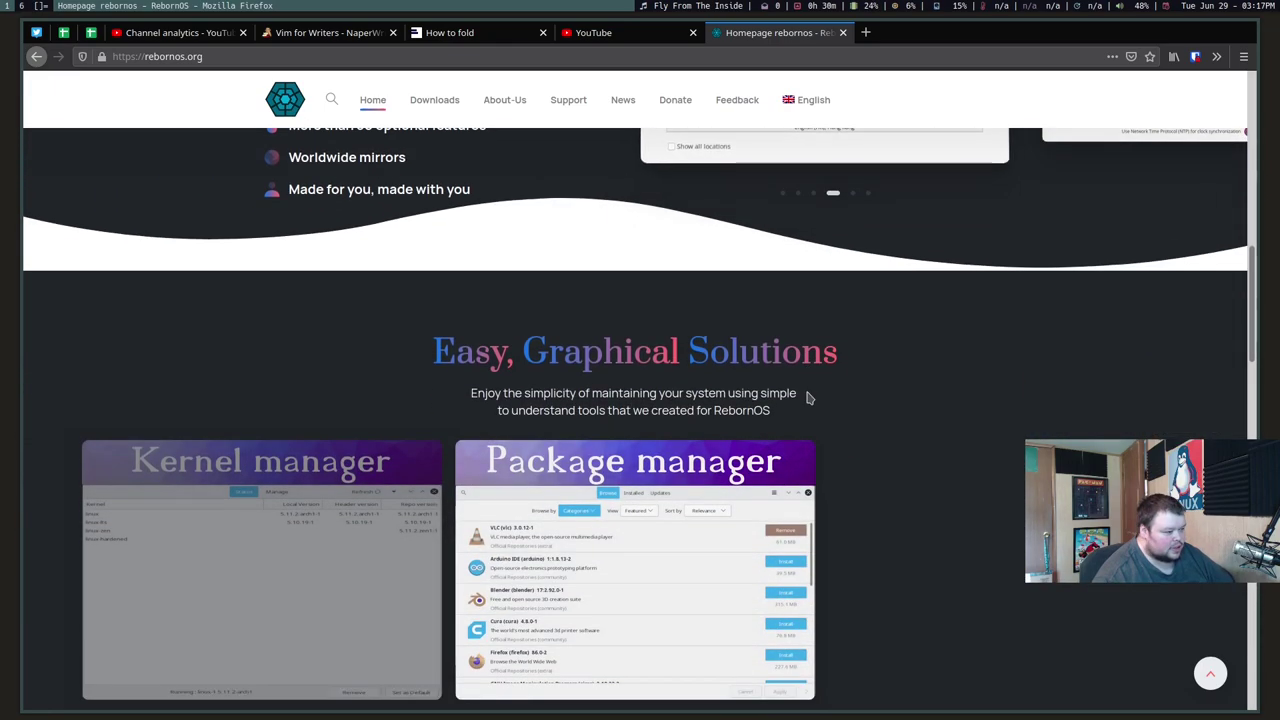
scroll(808, 397, down, 5)
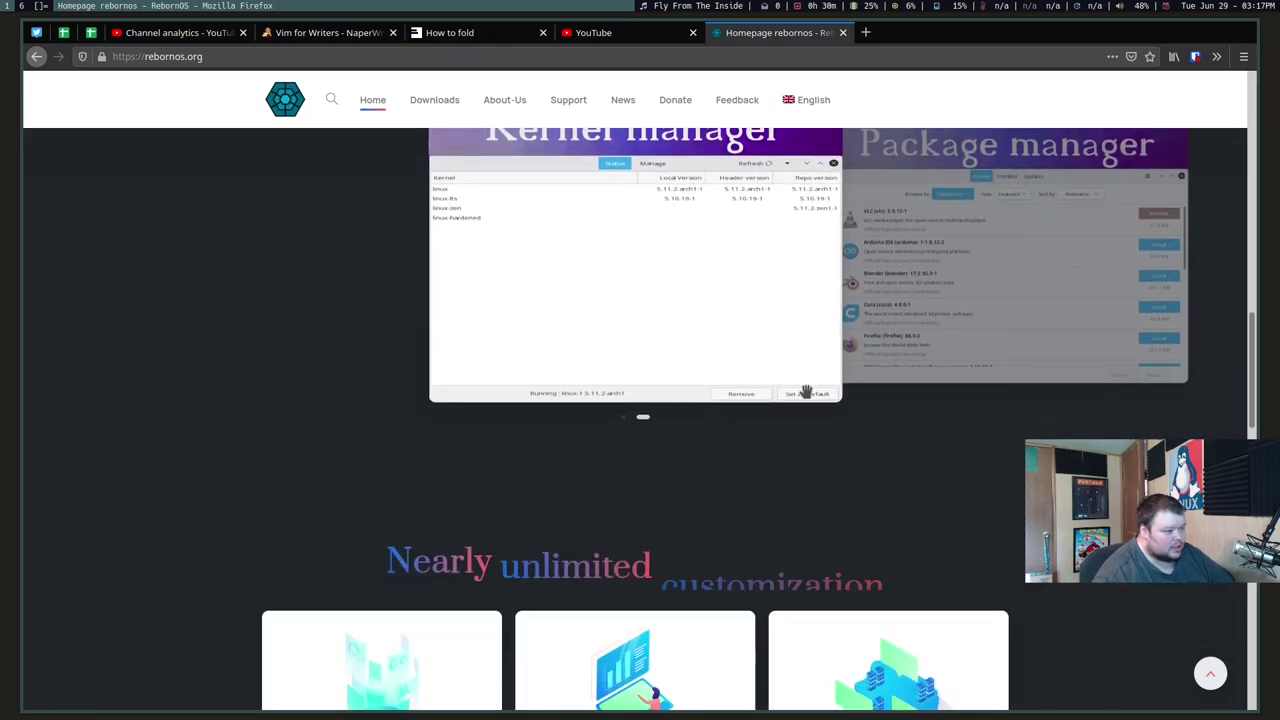
scroll(806, 388, up, 2)
scroll(971, 471, down, 1)
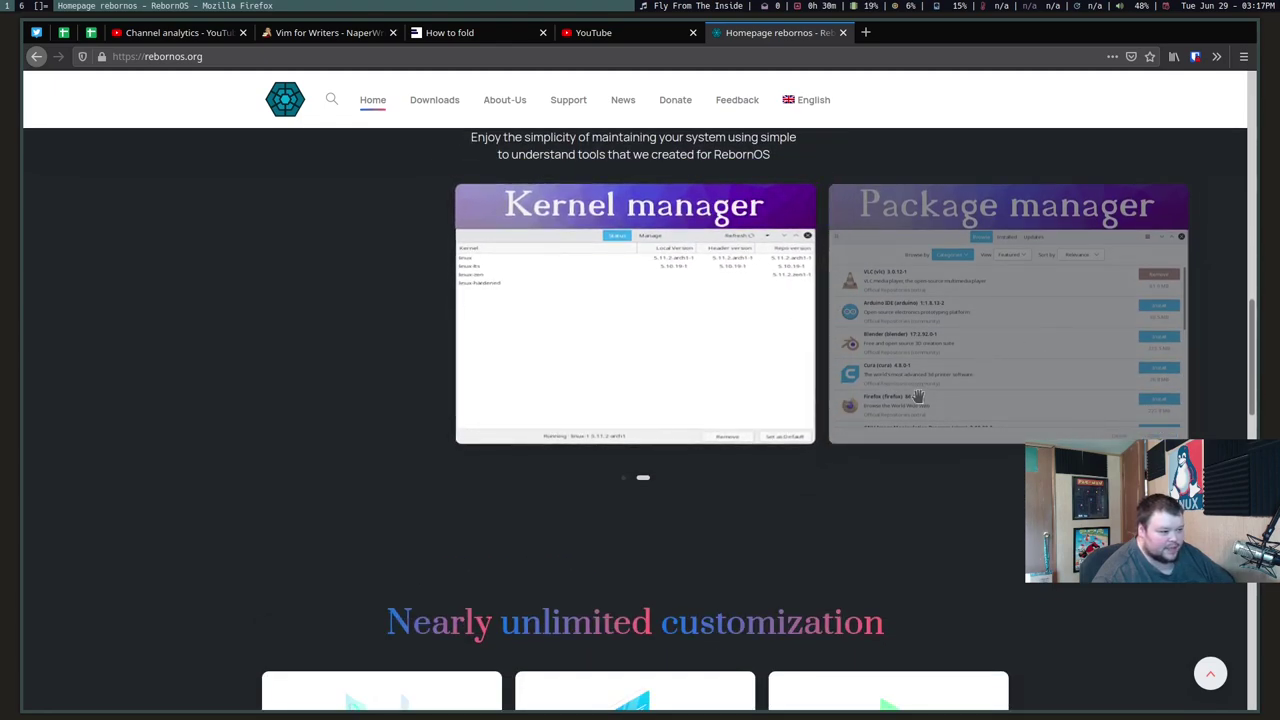
scroll(895, 431, down, 6)
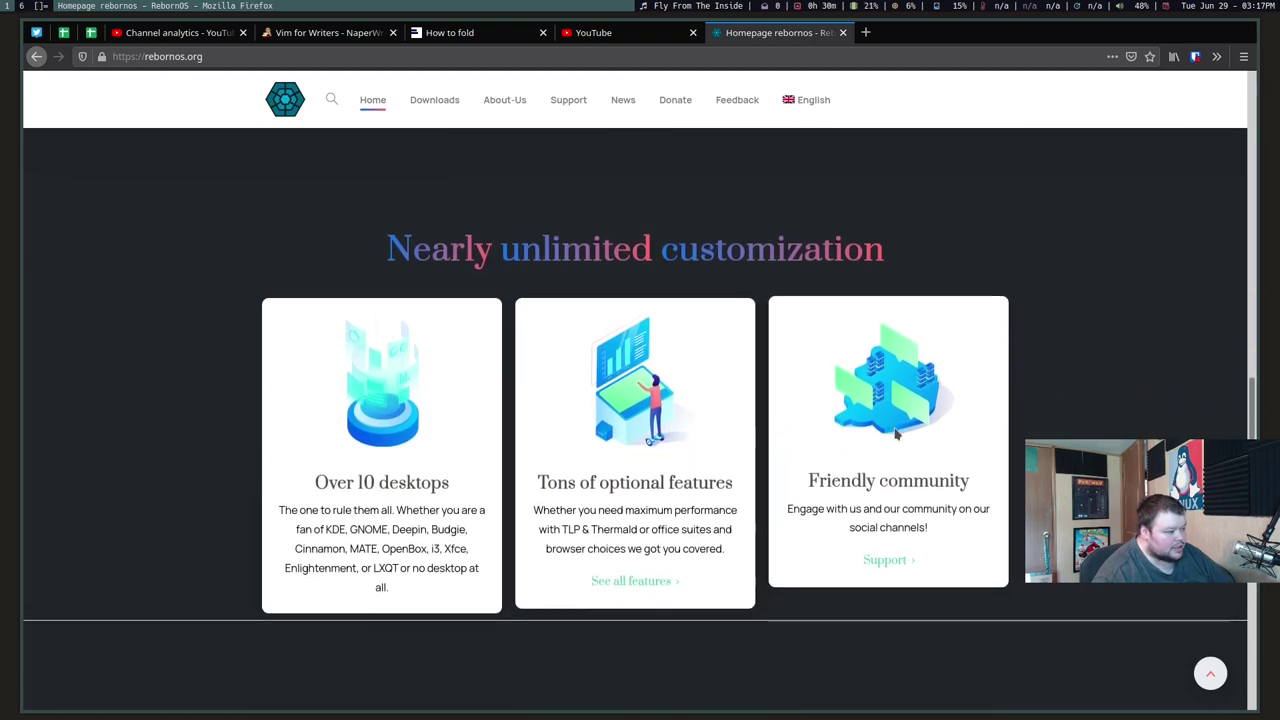
scroll(896, 432, down, 1)
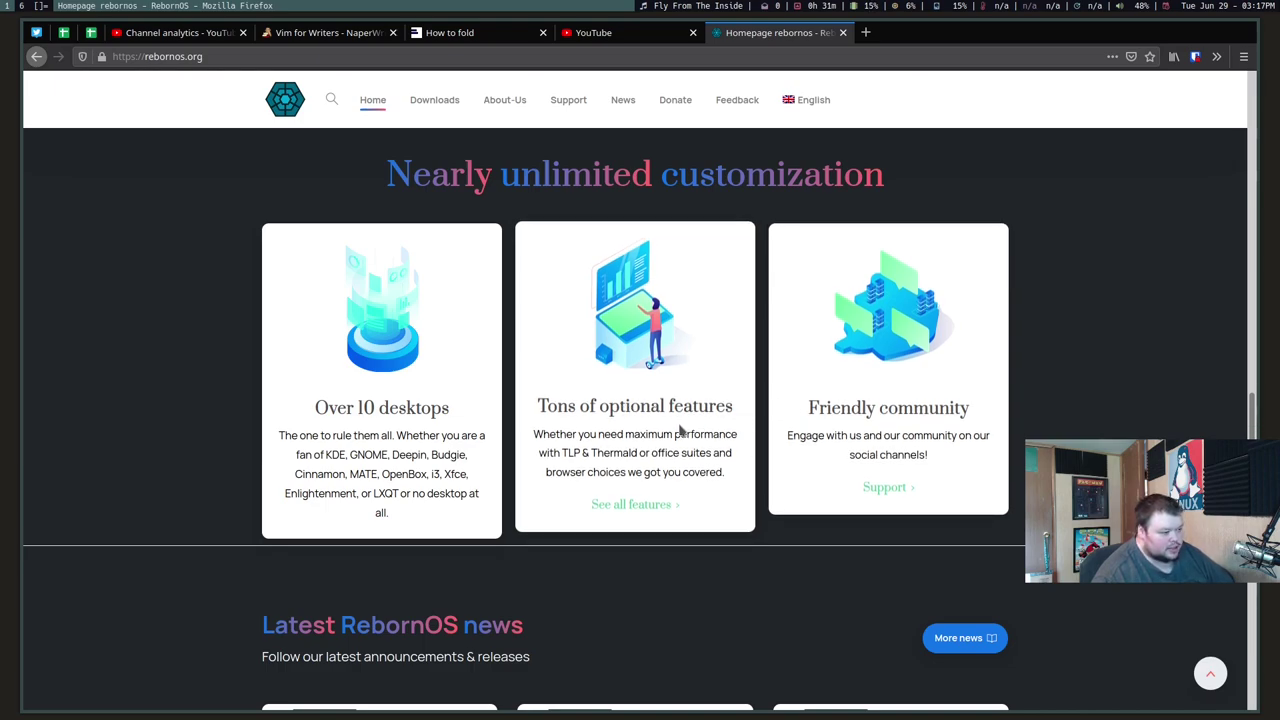
scroll(866, 449, down, 5)
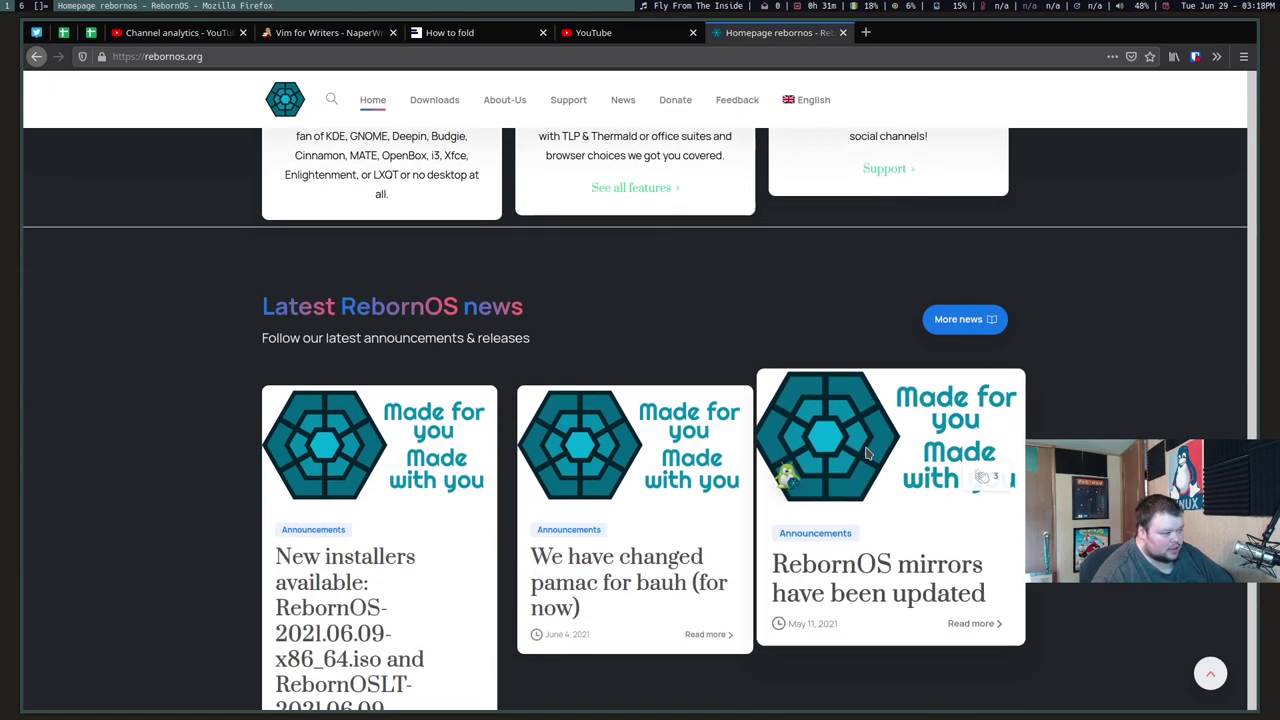
scroll(866, 453, down, 2)
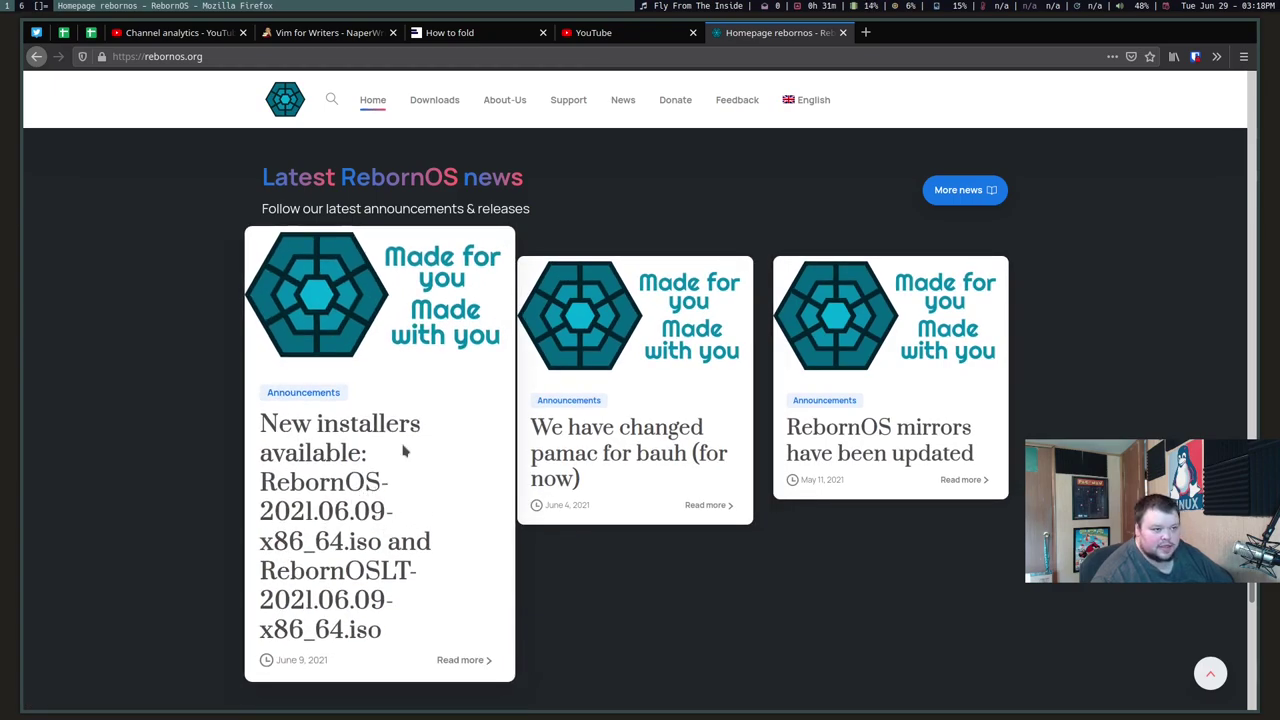
scroll(401, 456, up, 1)
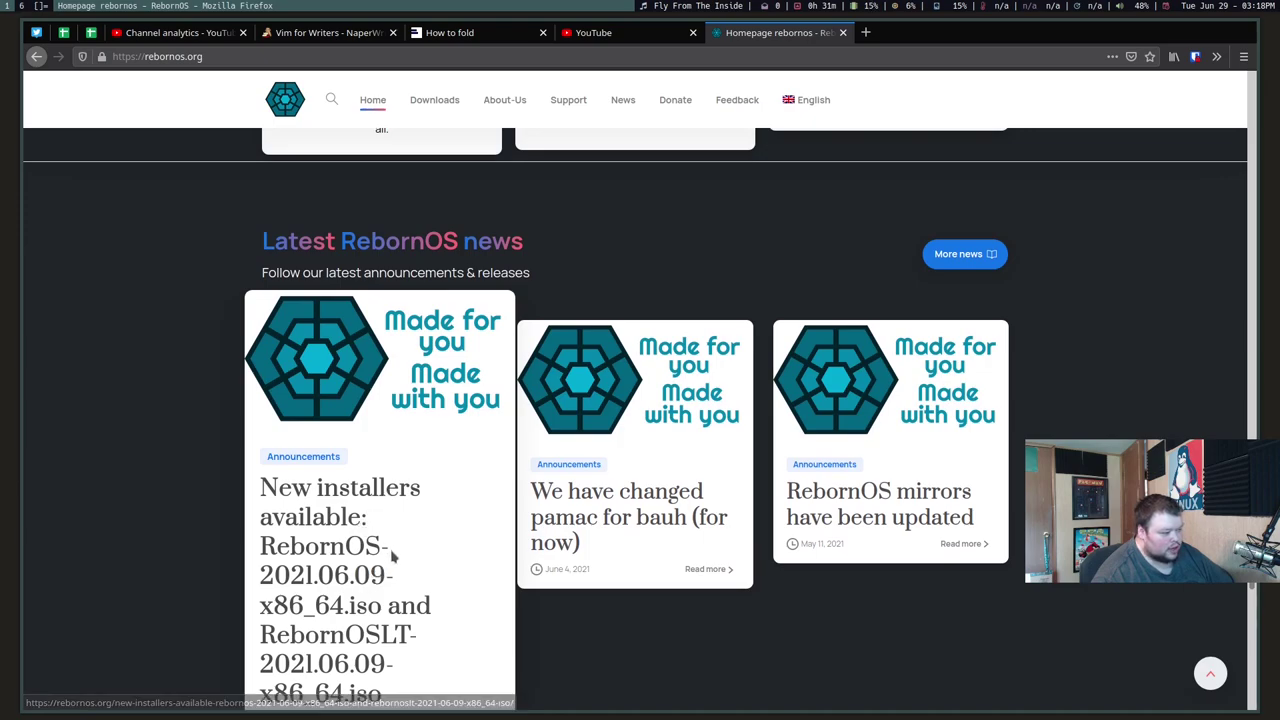
scroll(391, 514, up, 14)
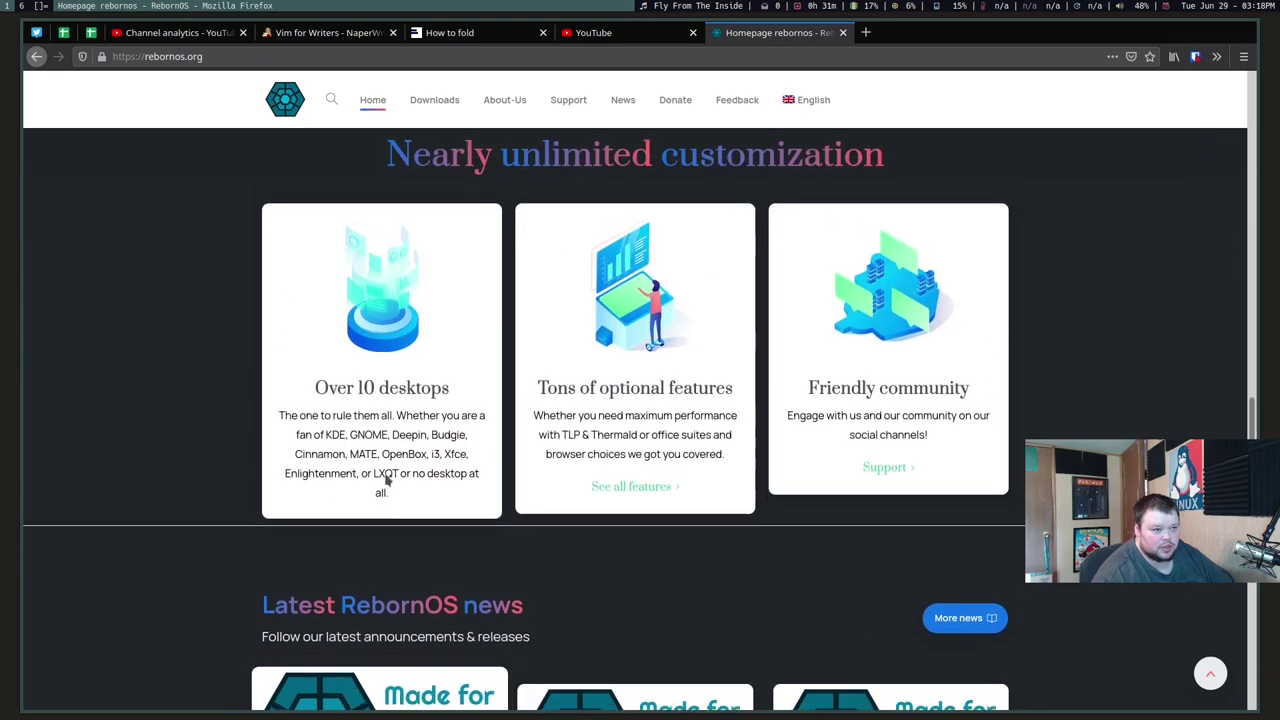
scroll(384, 473, up, 15)
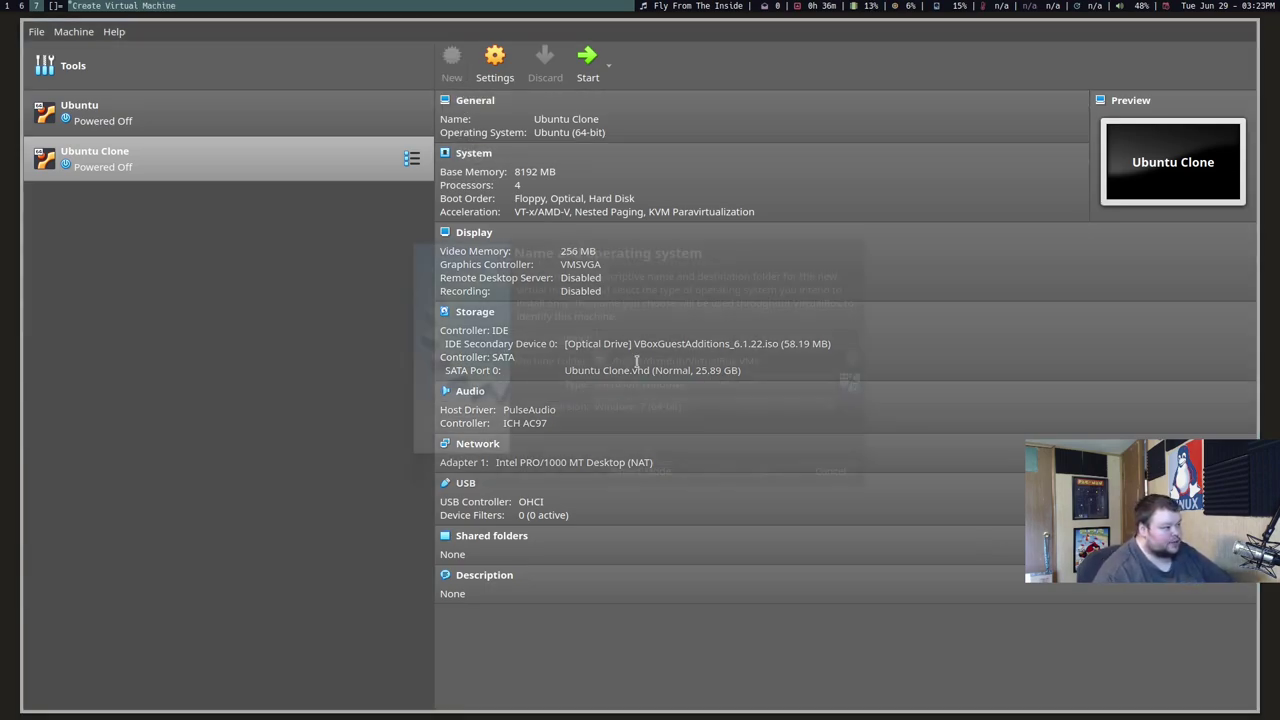
Step: Name the new machine 'Reborn OS' with type Linux and version Arch Linux (64-bit)
text(Reborn OS)
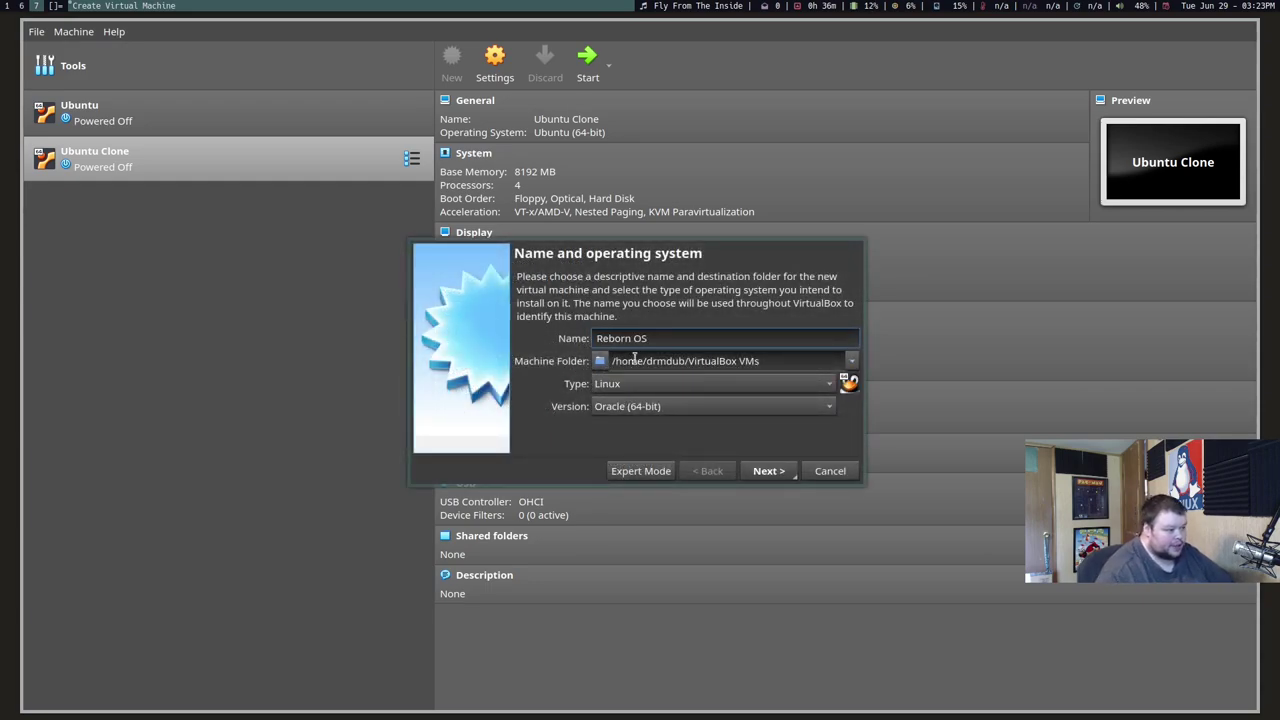
click(631, 384)
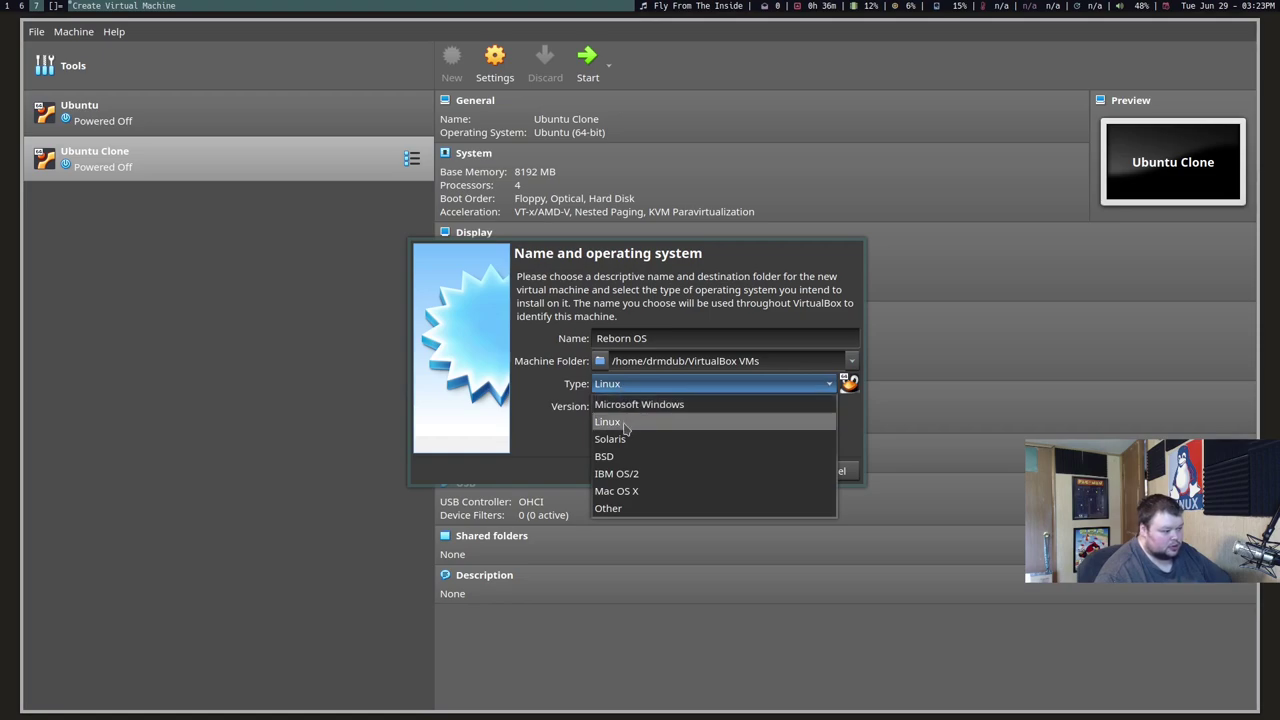
click(628, 424)
click(645, 407)
scroll(640, 497, up, 5)
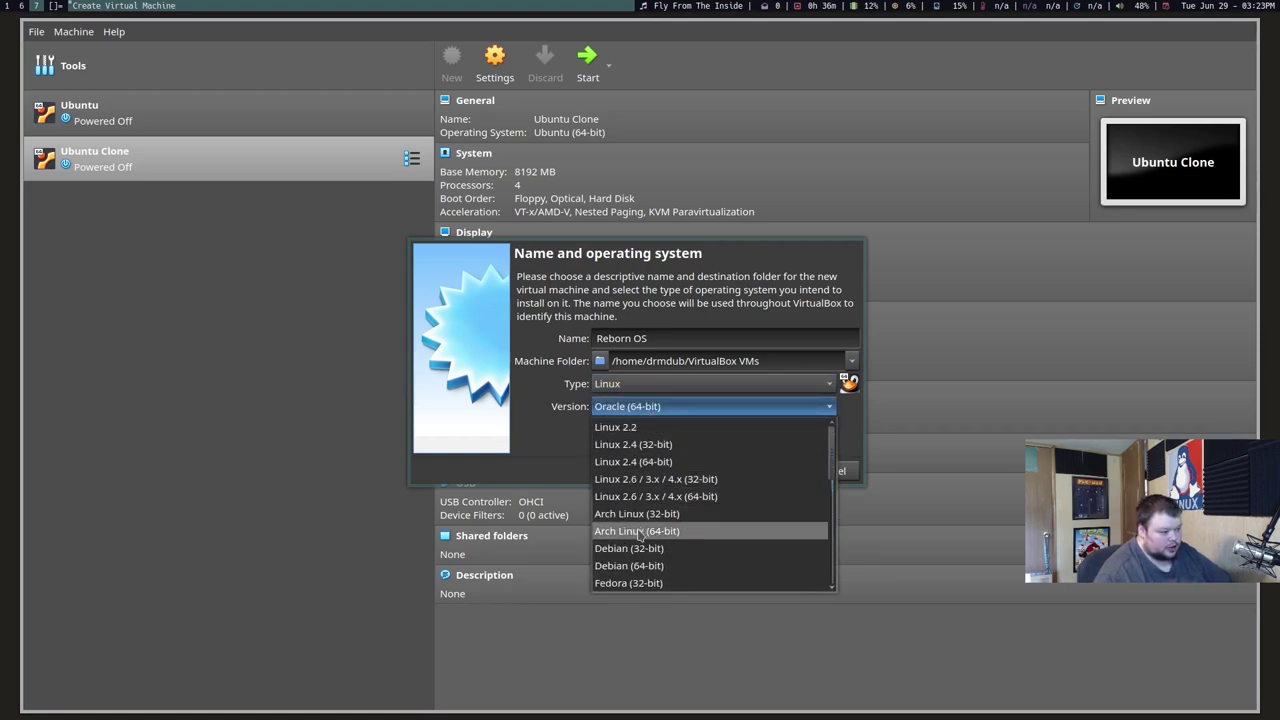
click(640, 531)
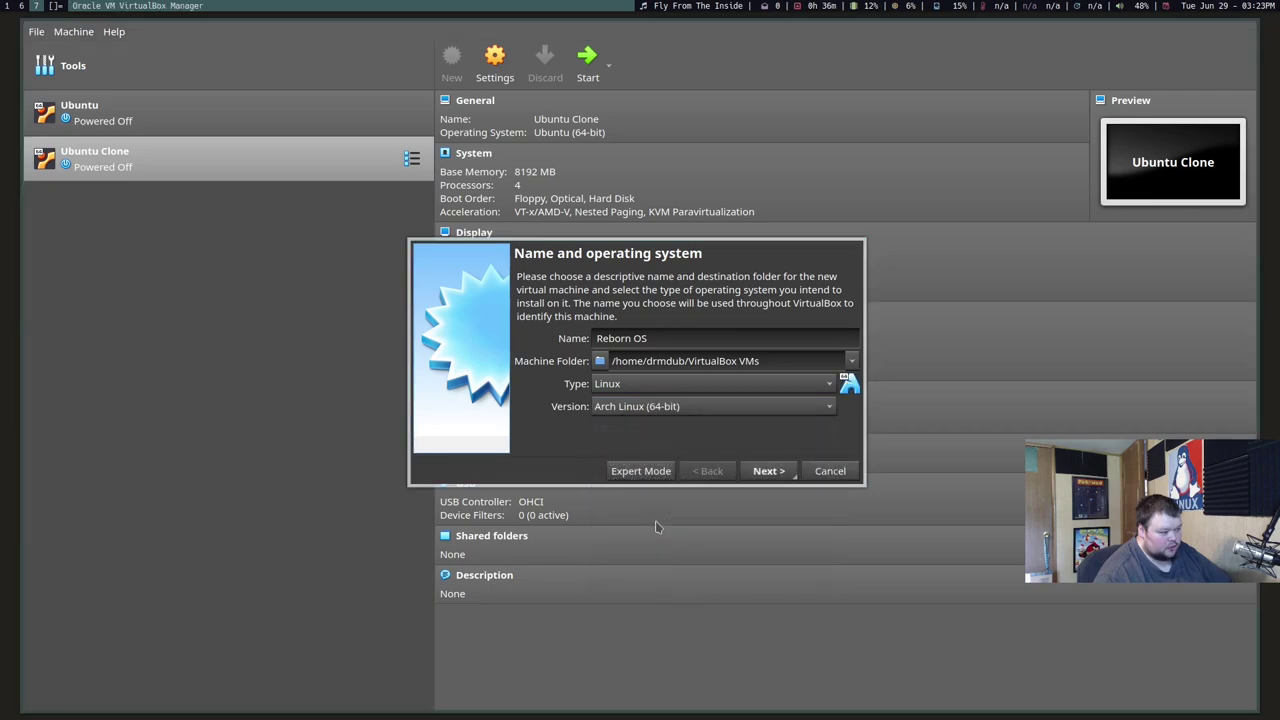
Step: Give it 8192 MB memory and a dynamically allocated 46.09 GB VHD disk, then create it
click(783, 473)
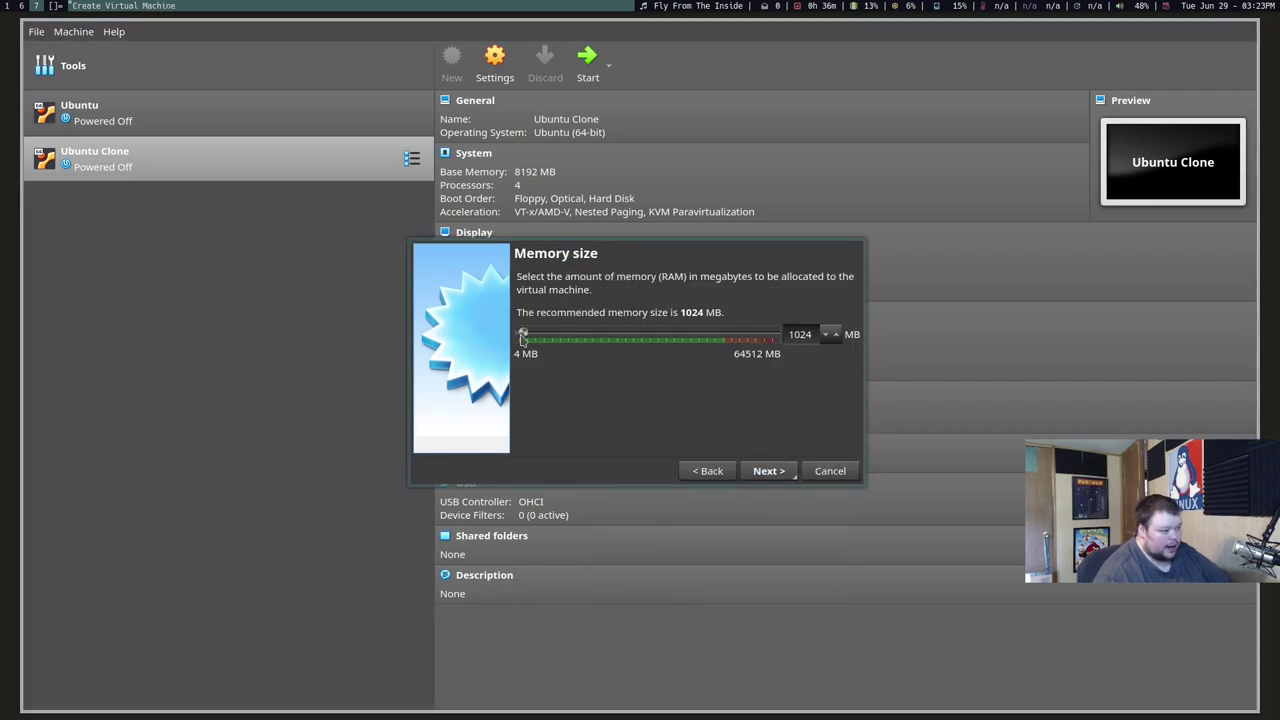
drag(522, 338, 556, 340)
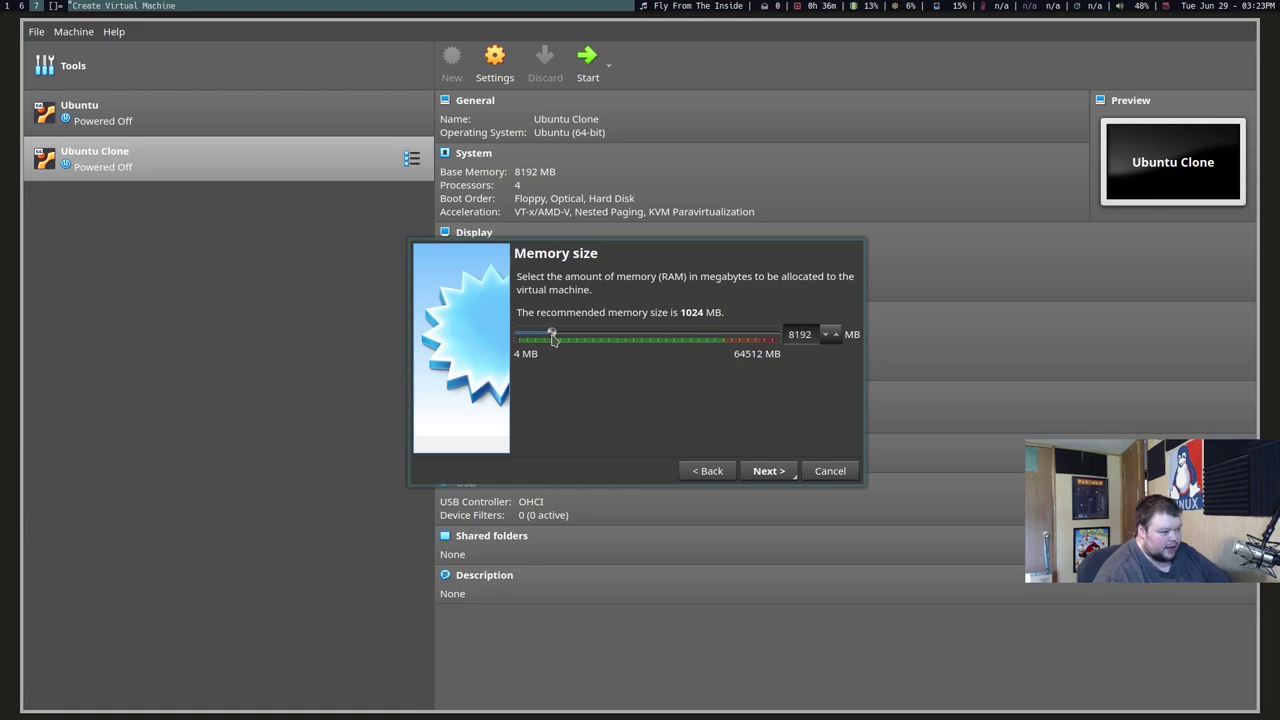
click(766, 468)
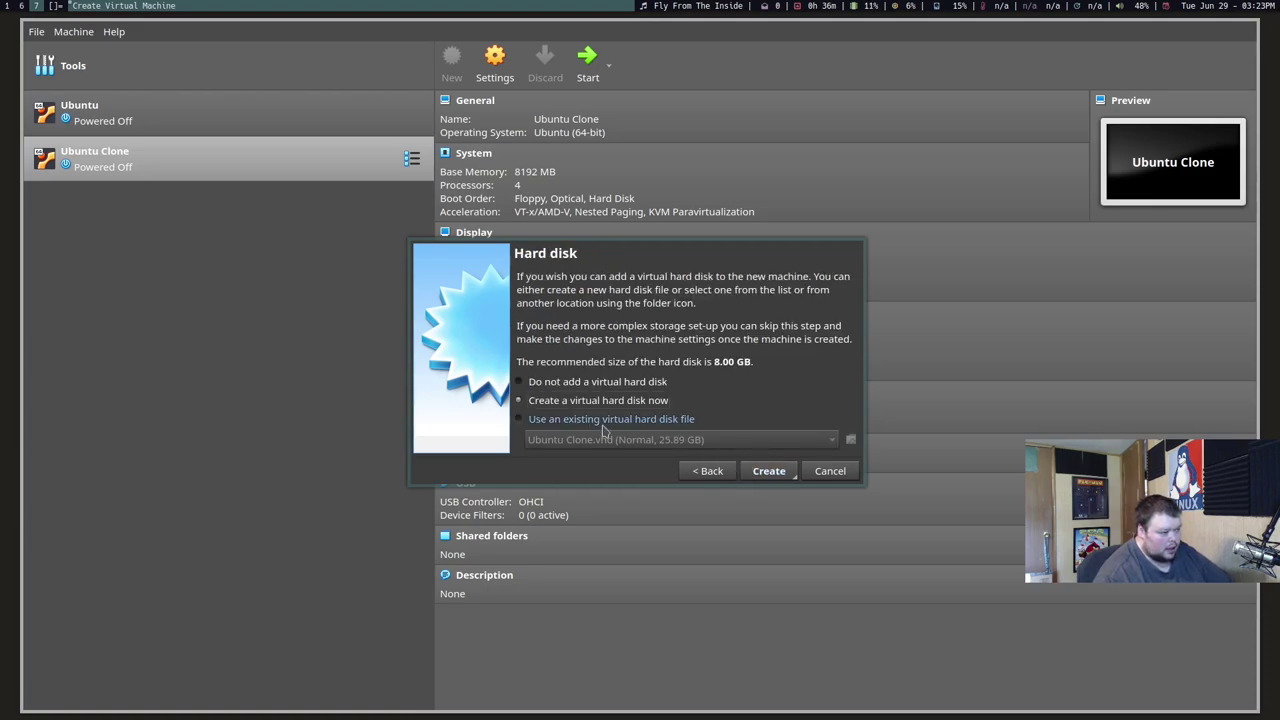
click(766, 472)
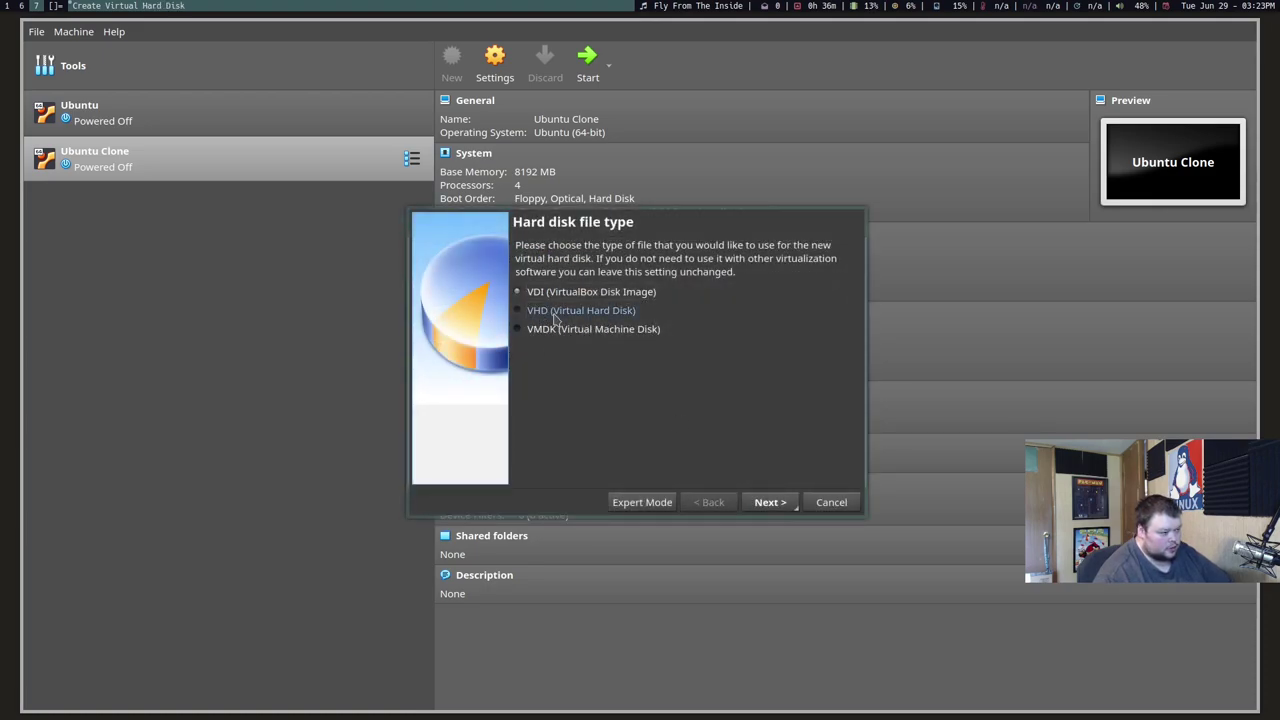
click(768, 501)
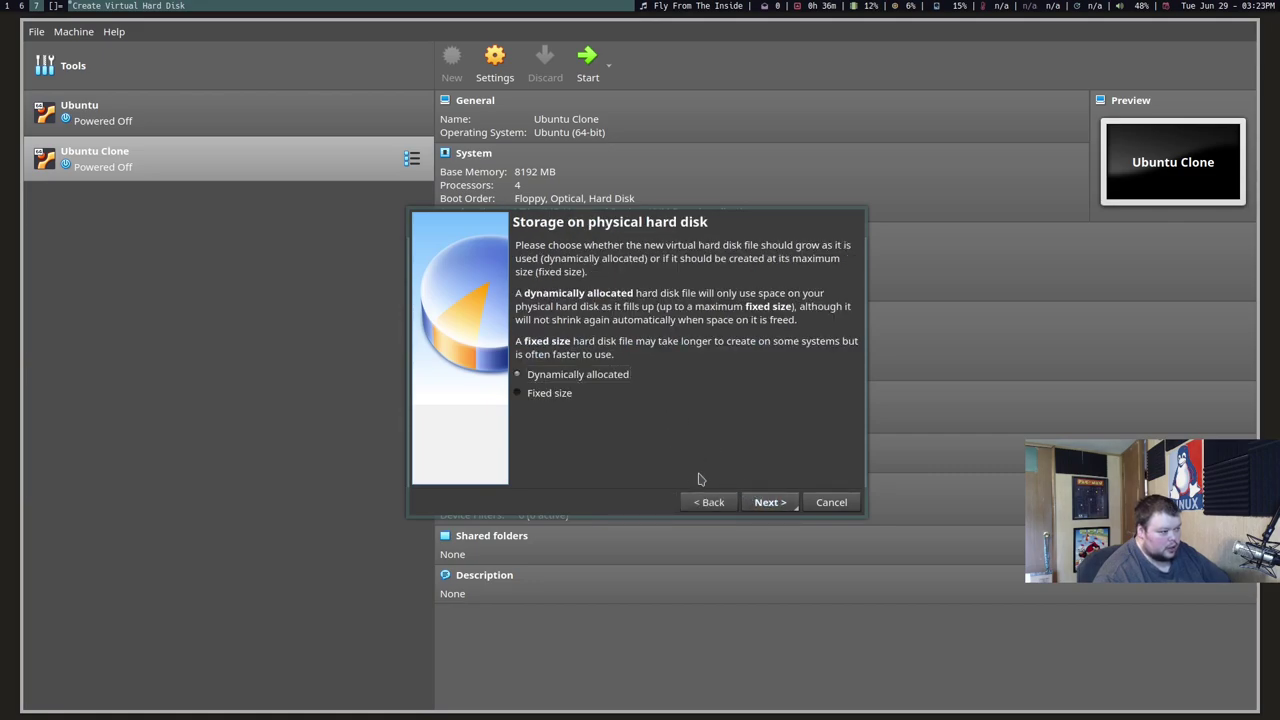
click(768, 502)
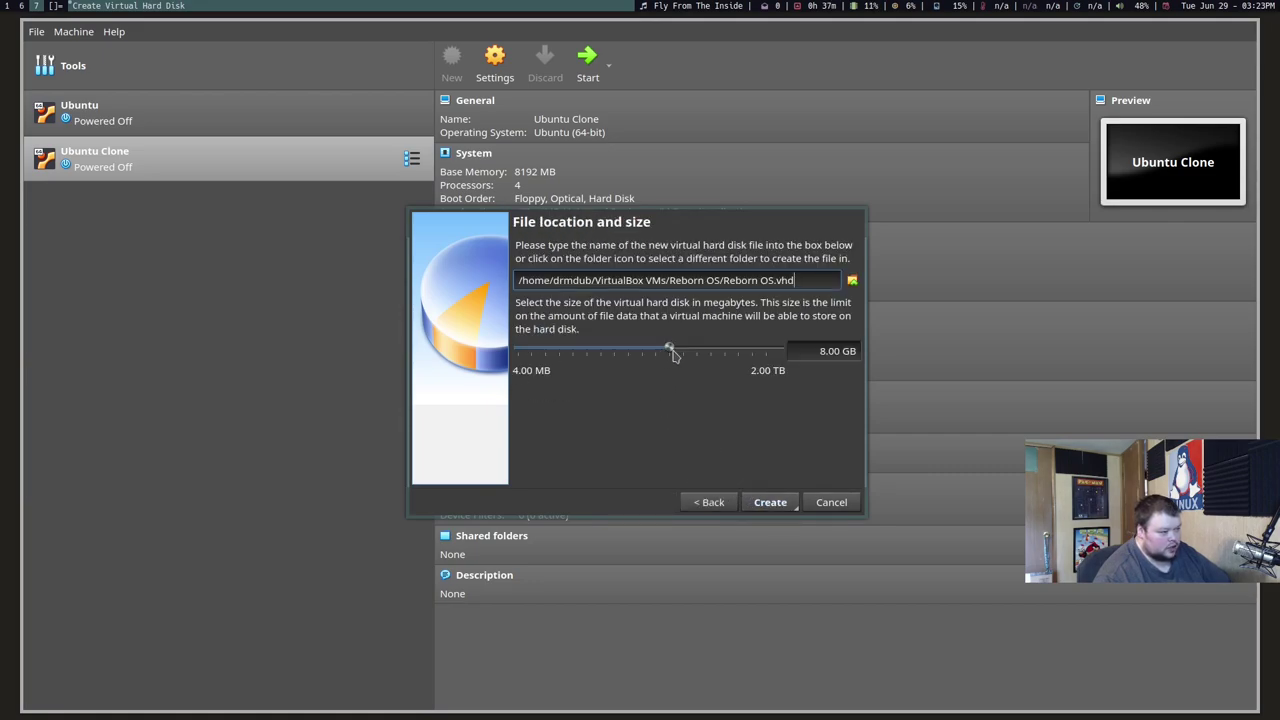
drag(671, 350, 704, 349)
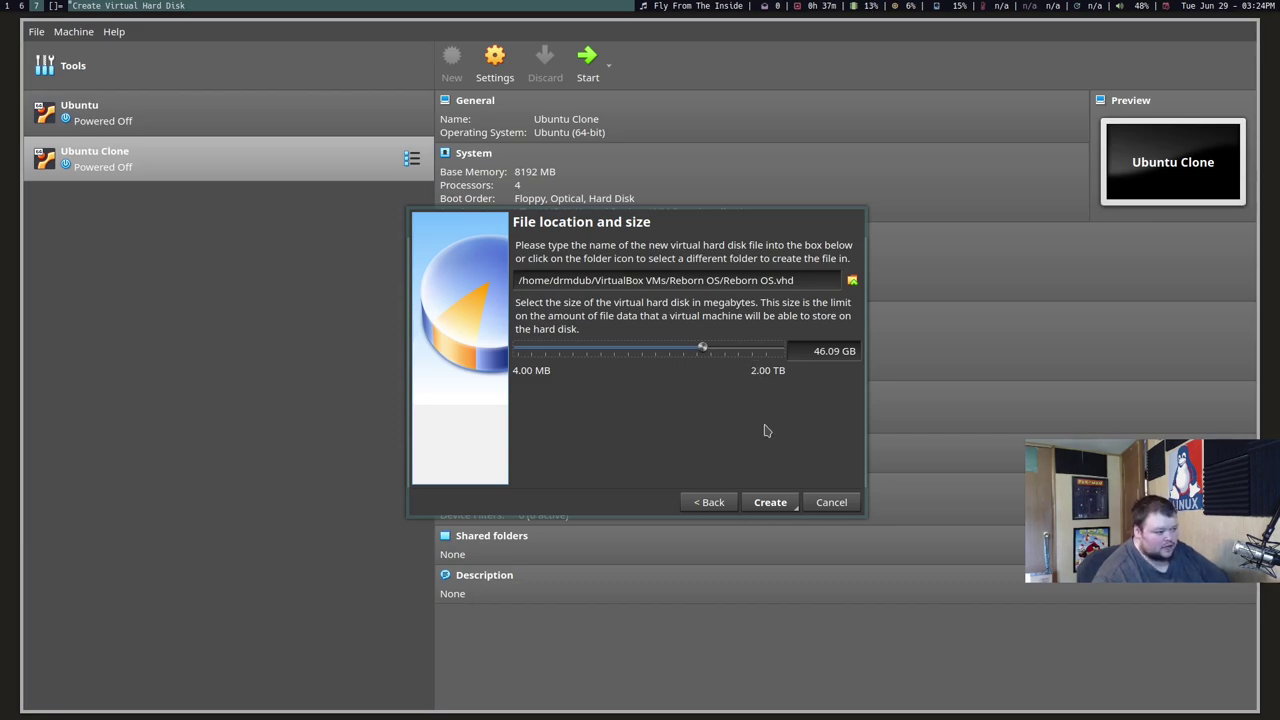
click(770, 502)
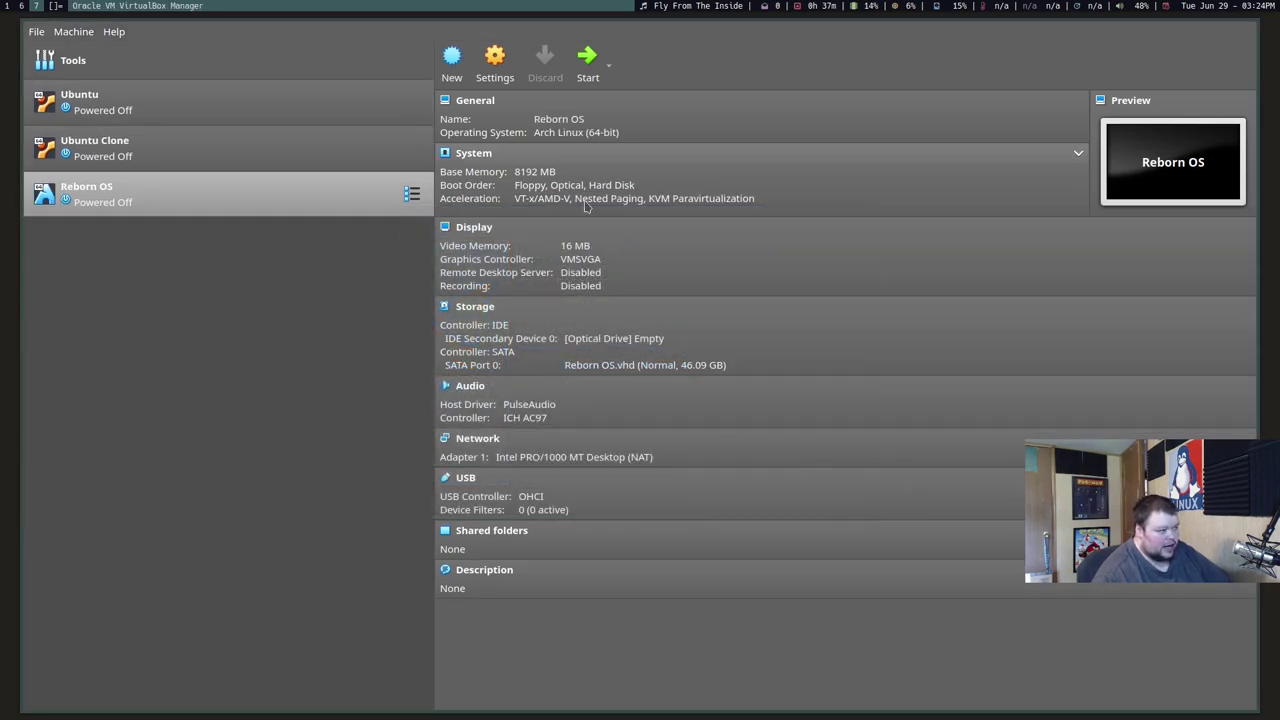
Step: Raise the Reborn OS machine's video memory to 256 MB
click(576, 246)
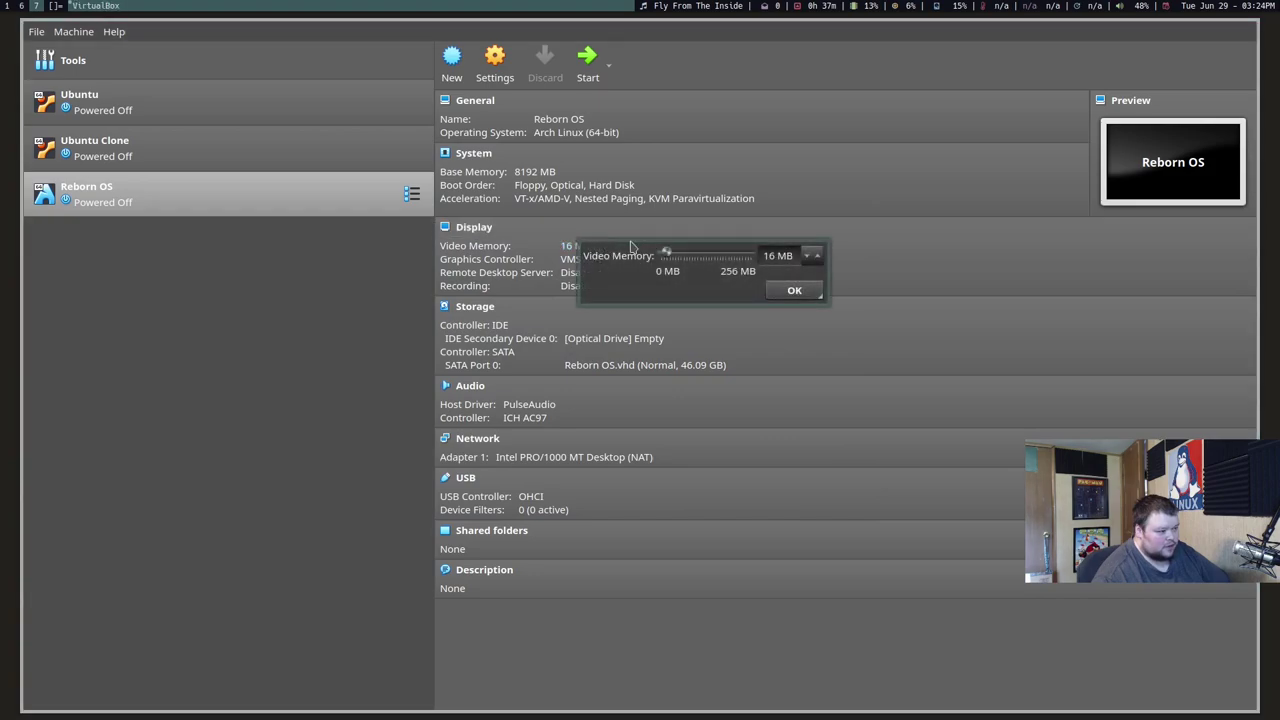
drag(669, 262, 771, 256)
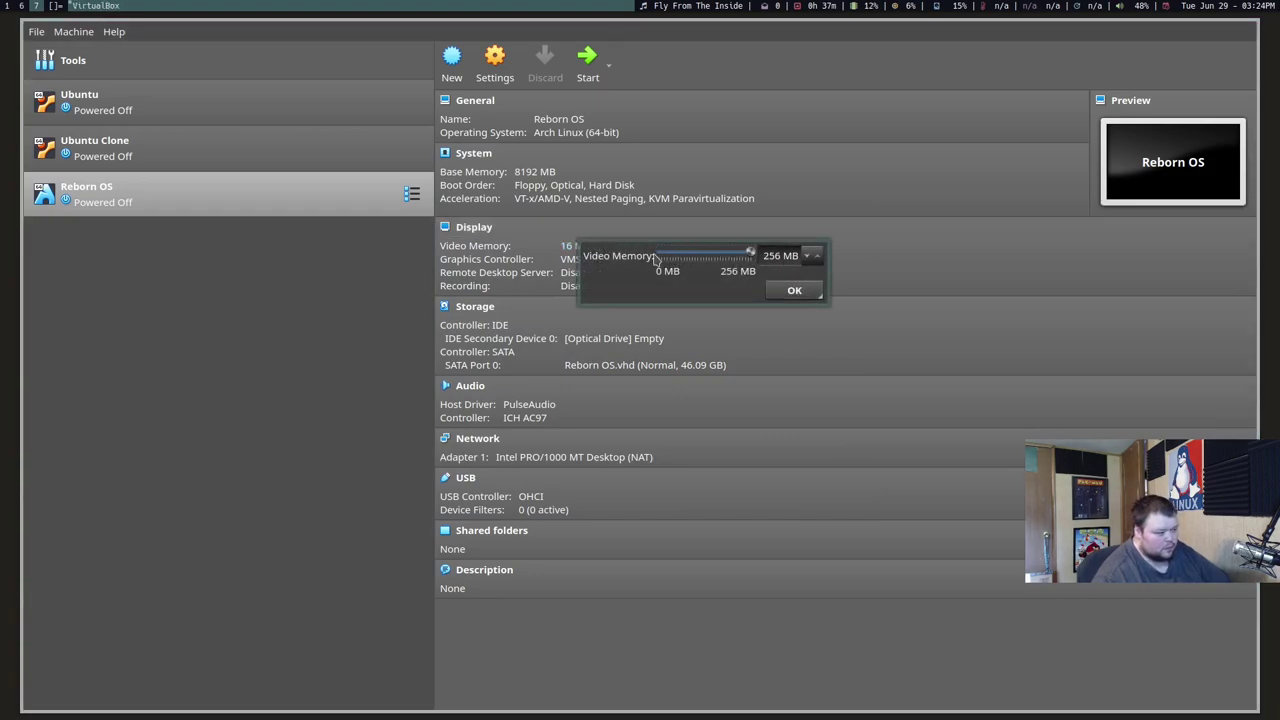
click(790, 291)
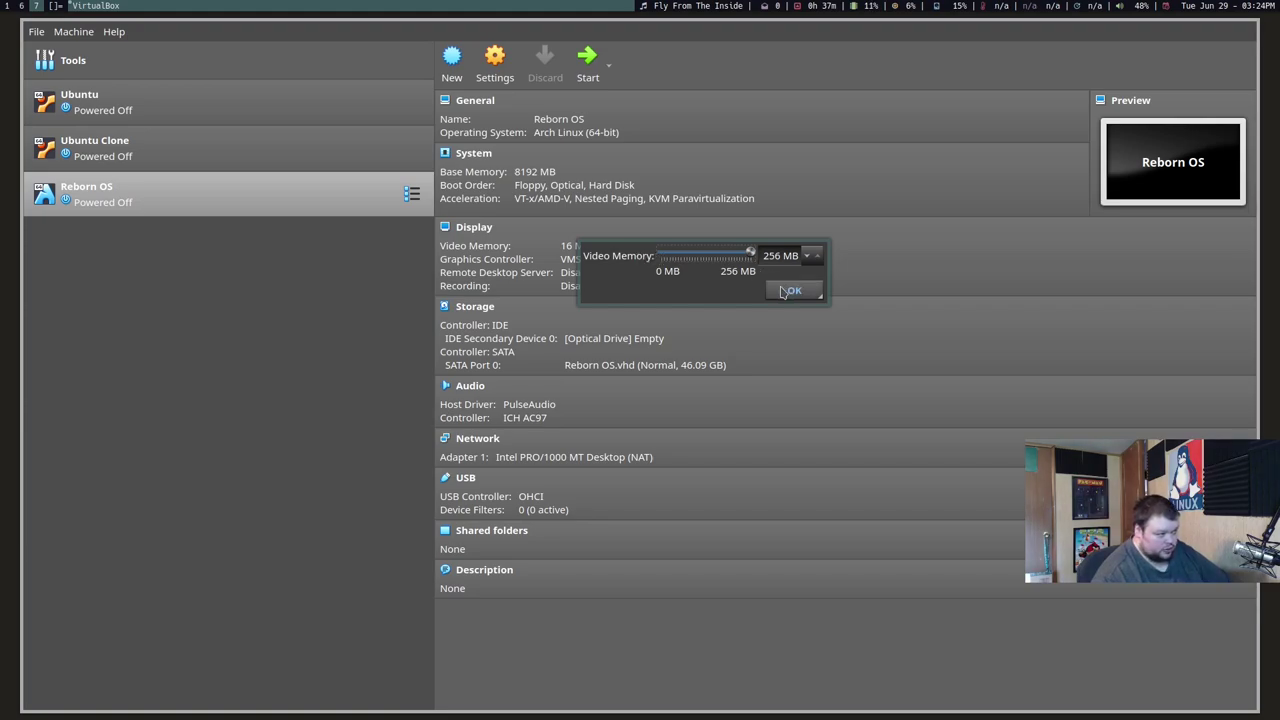
Step: Attach RebornOS-2021.06.09-x86_64.iso to the empty optical drive
click(624, 338)
click(677, 353)
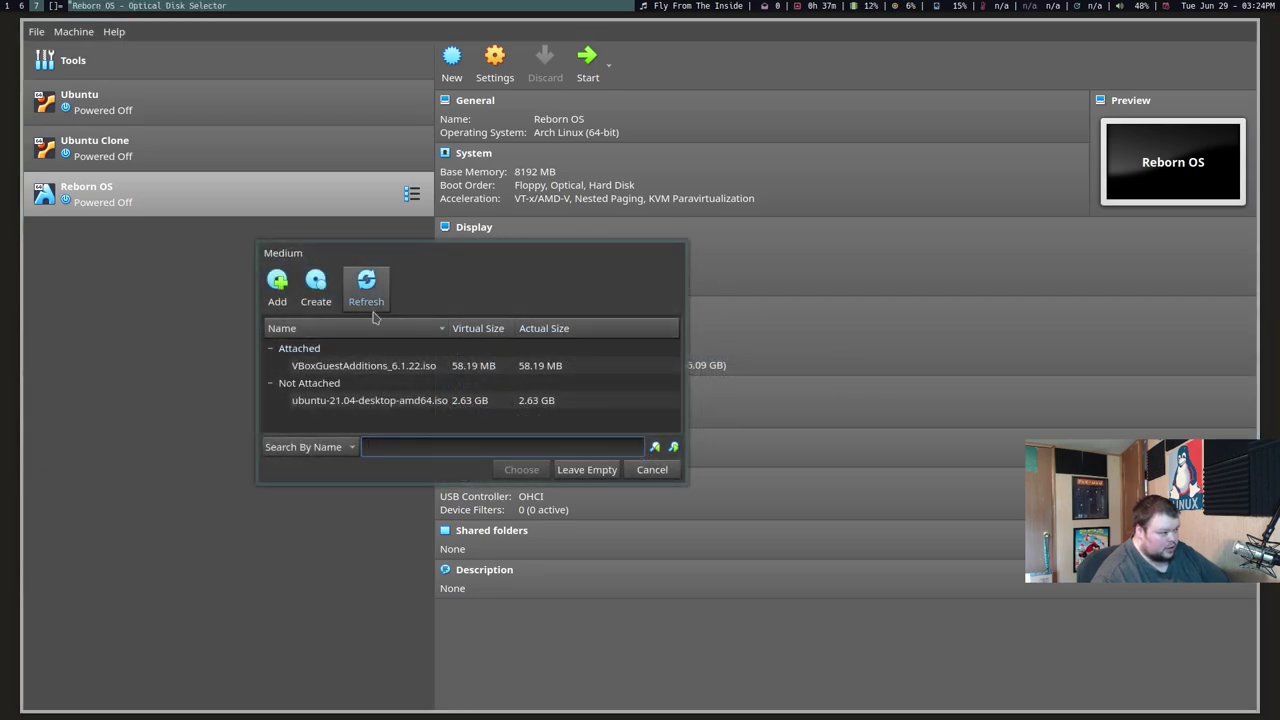
click(282, 298)
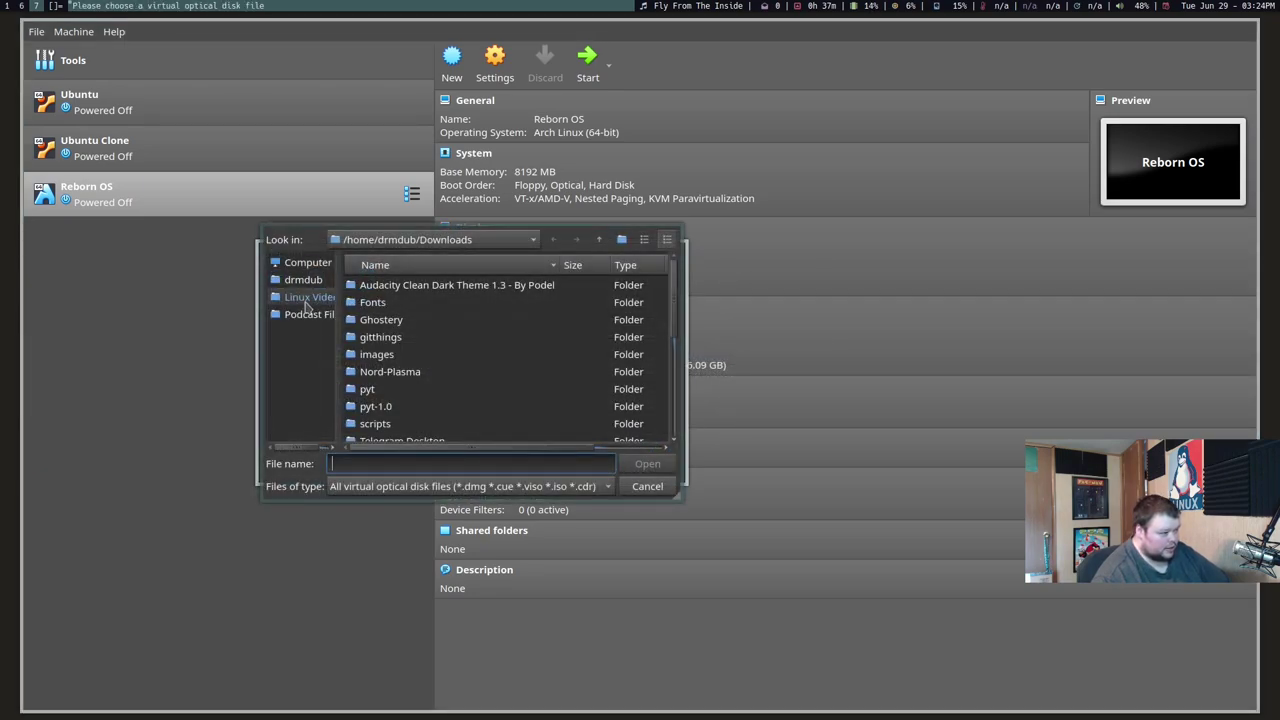
scroll(405, 338, down, 2)
scroll(405, 338, down, 3)
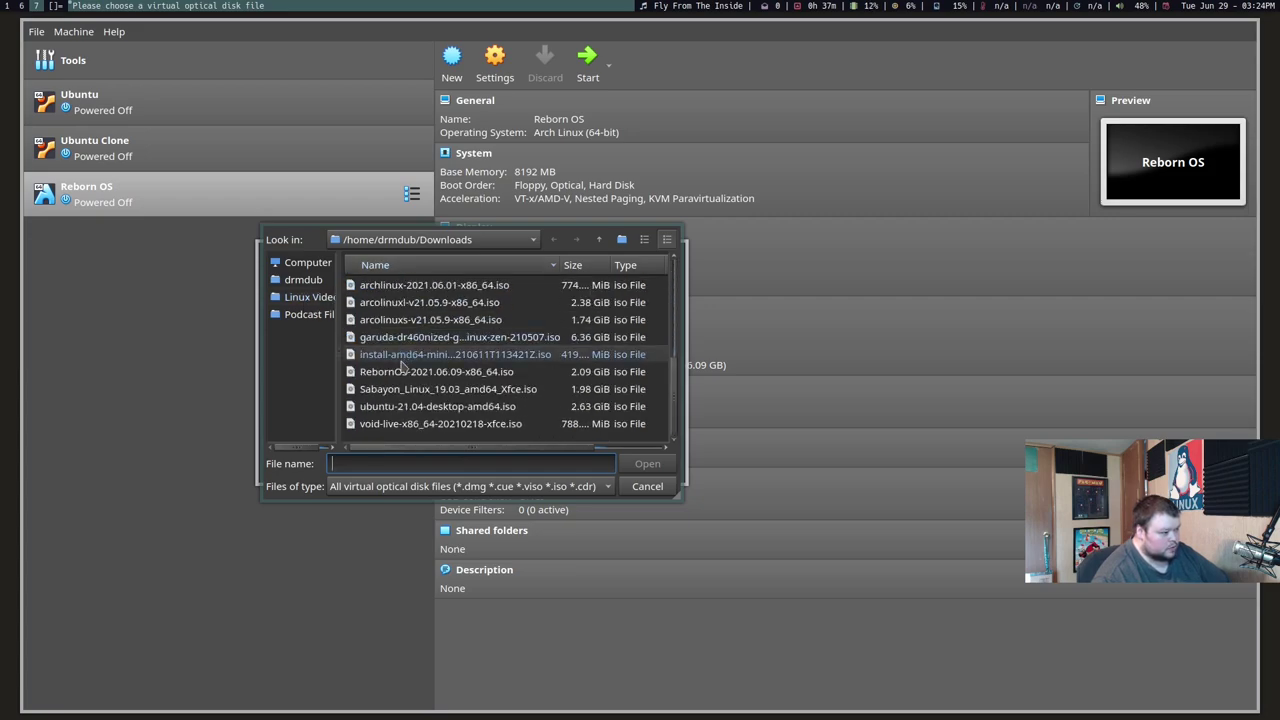
click(402, 374)
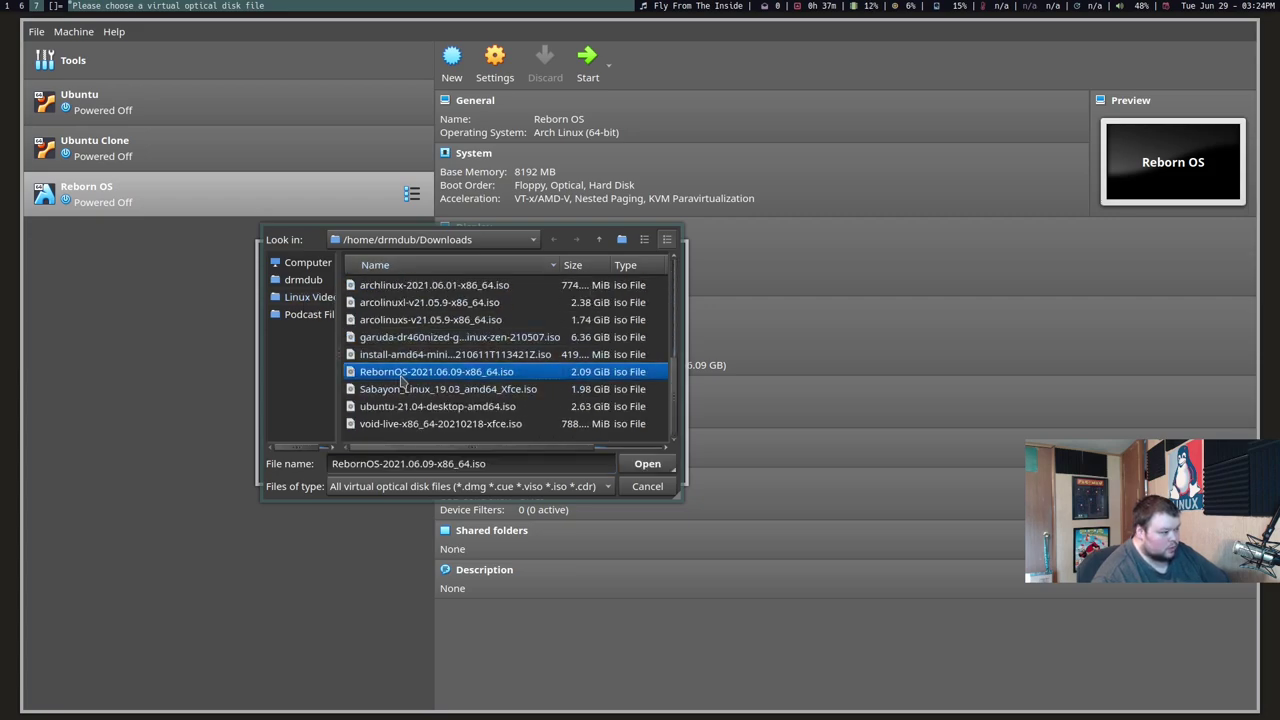
click(645, 465)
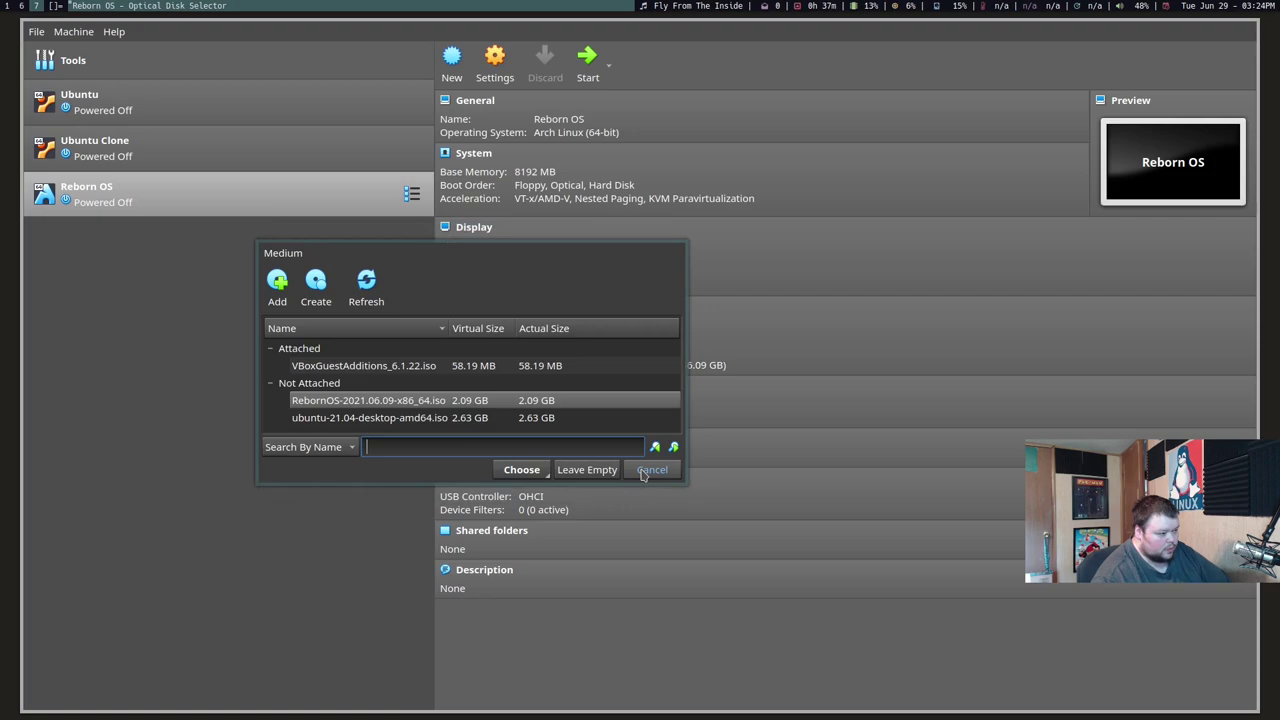
click(521, 469)
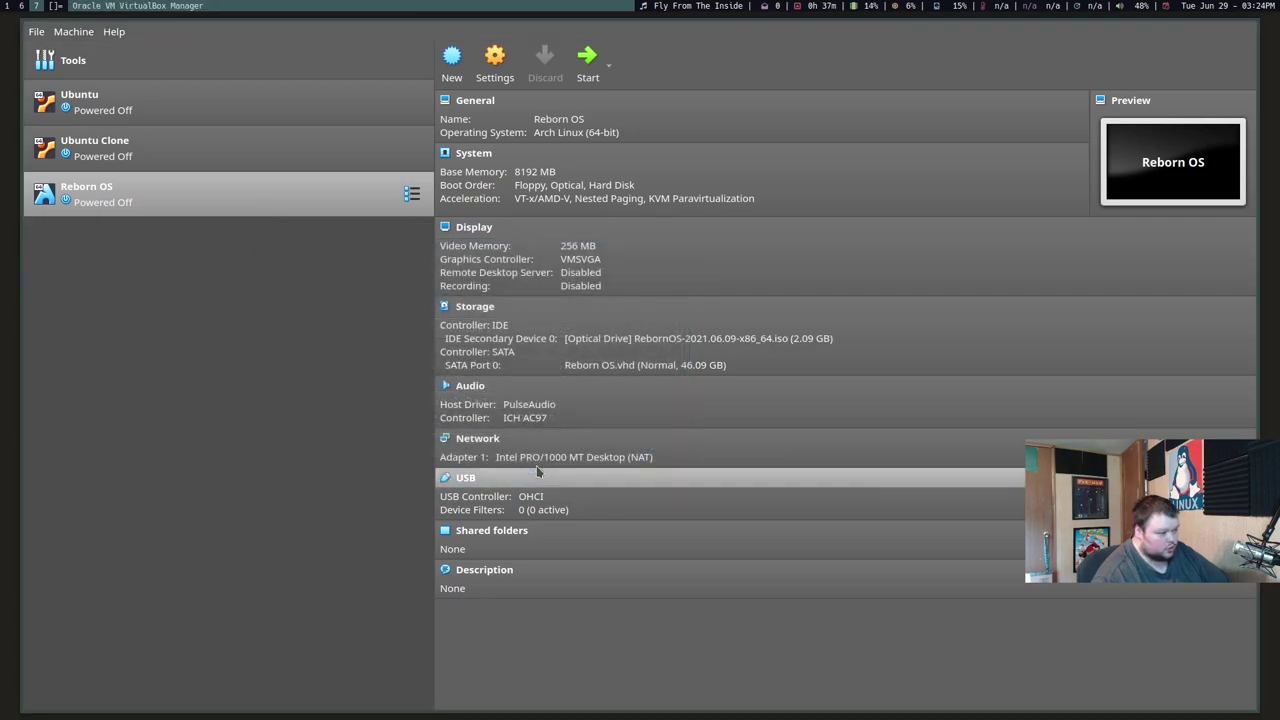
Step: Set the machine's processor count to 4 in System settings and save
click(497, 79)
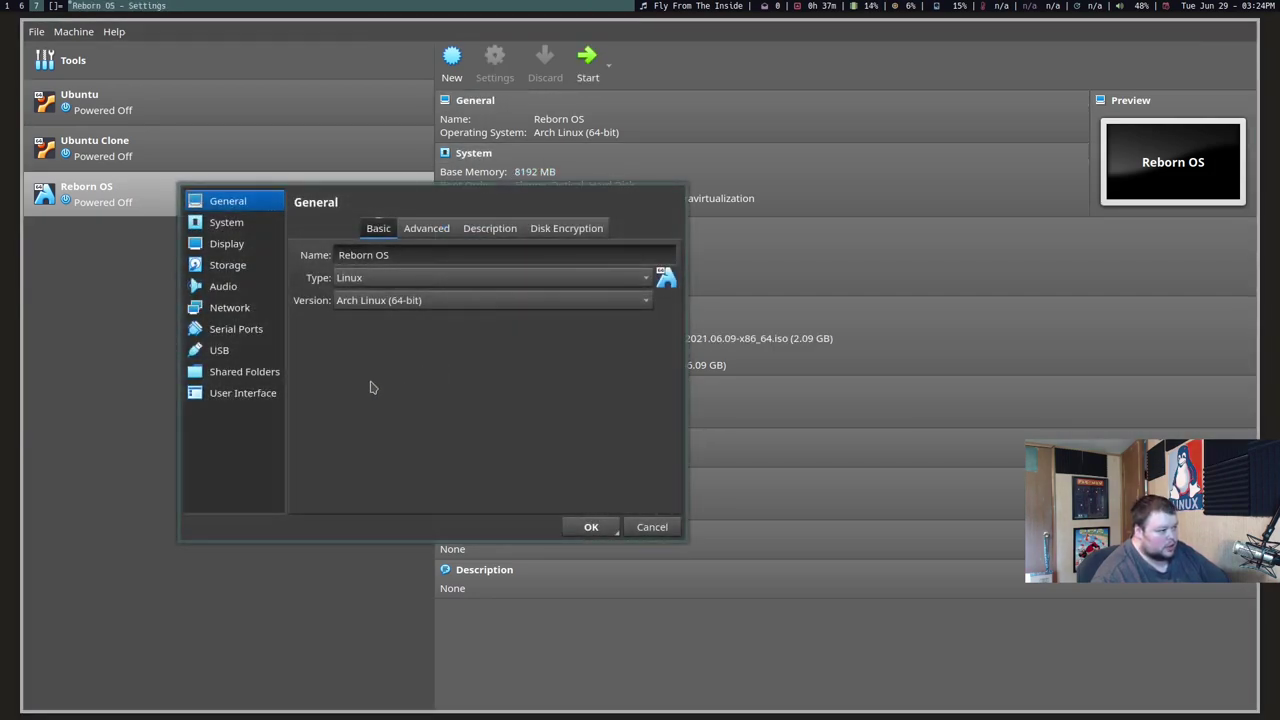
click(220, 225)
click(484, 230)
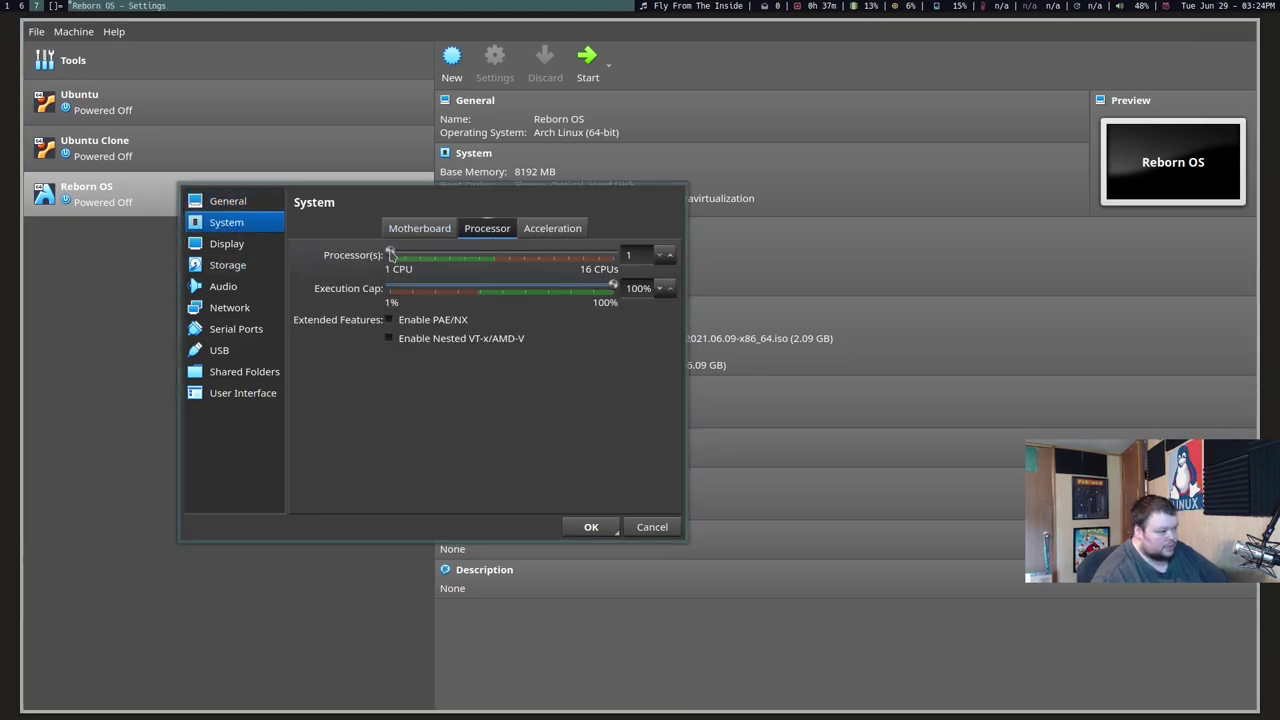
drag(390, 254, 432, 253)
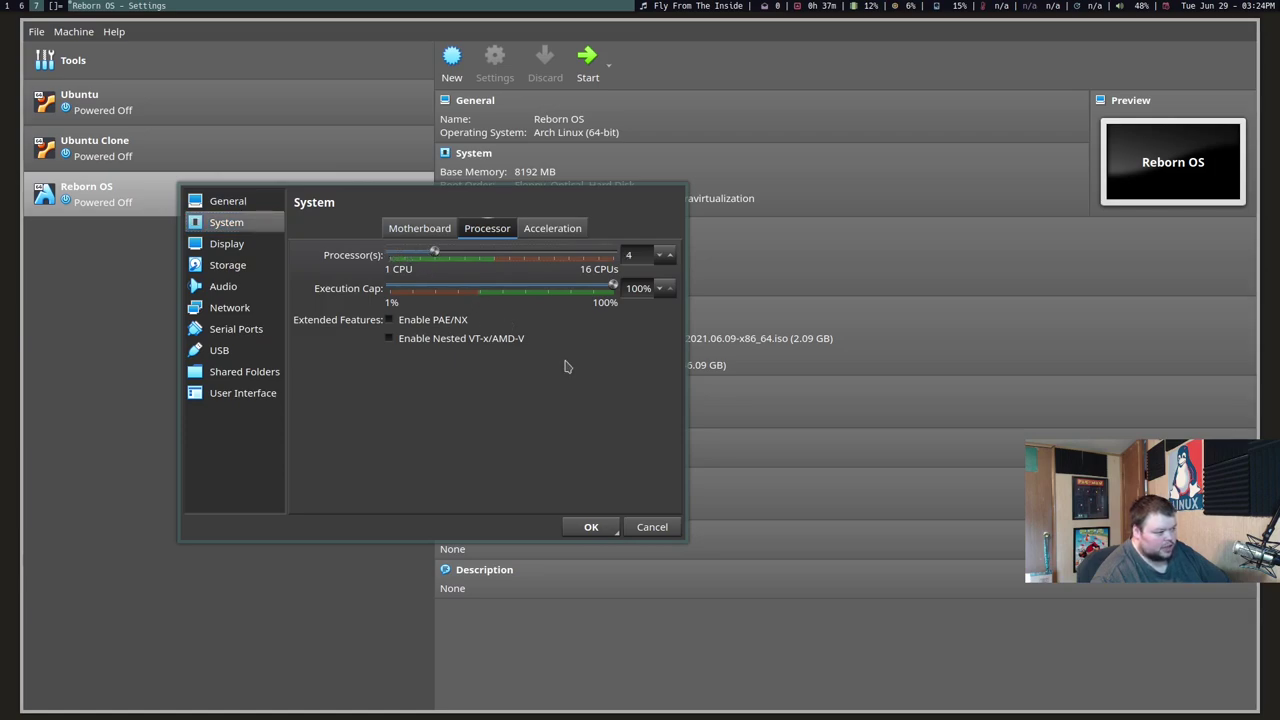
click(592, 527)
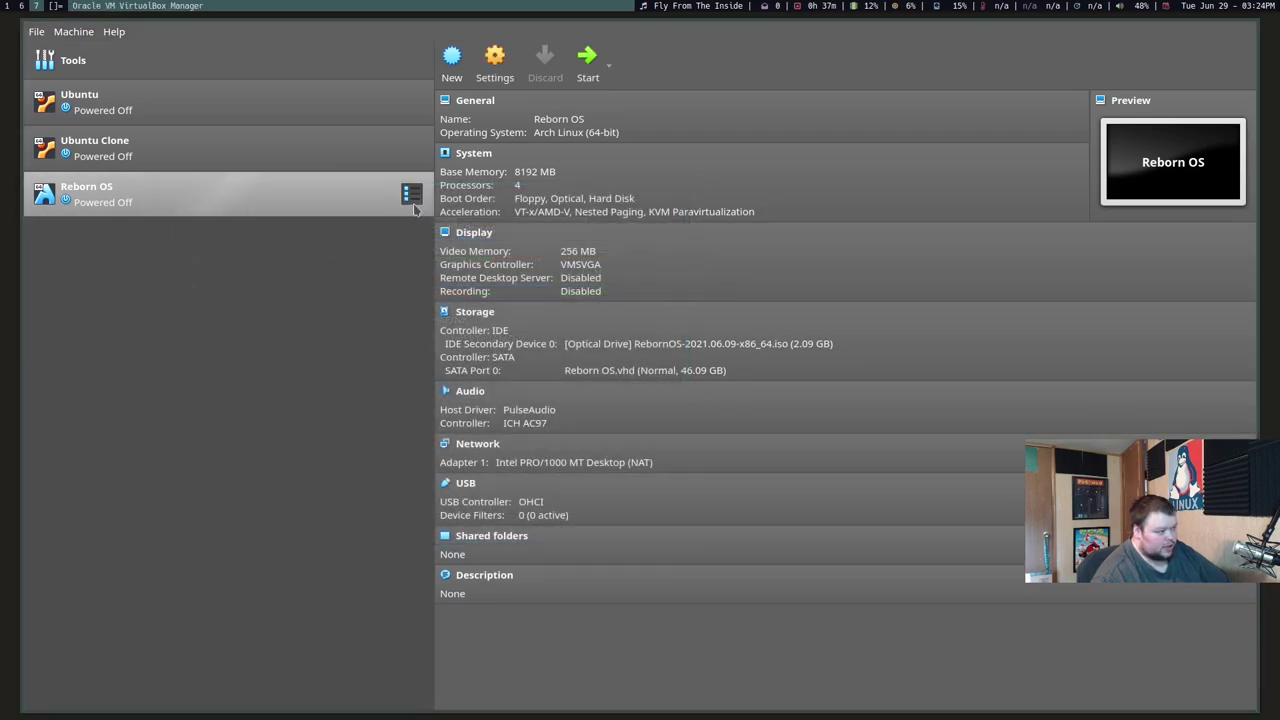
Step: Start the Reborn OS machine fullscreen and boot the default RebornOS live entry
click(585, 62)
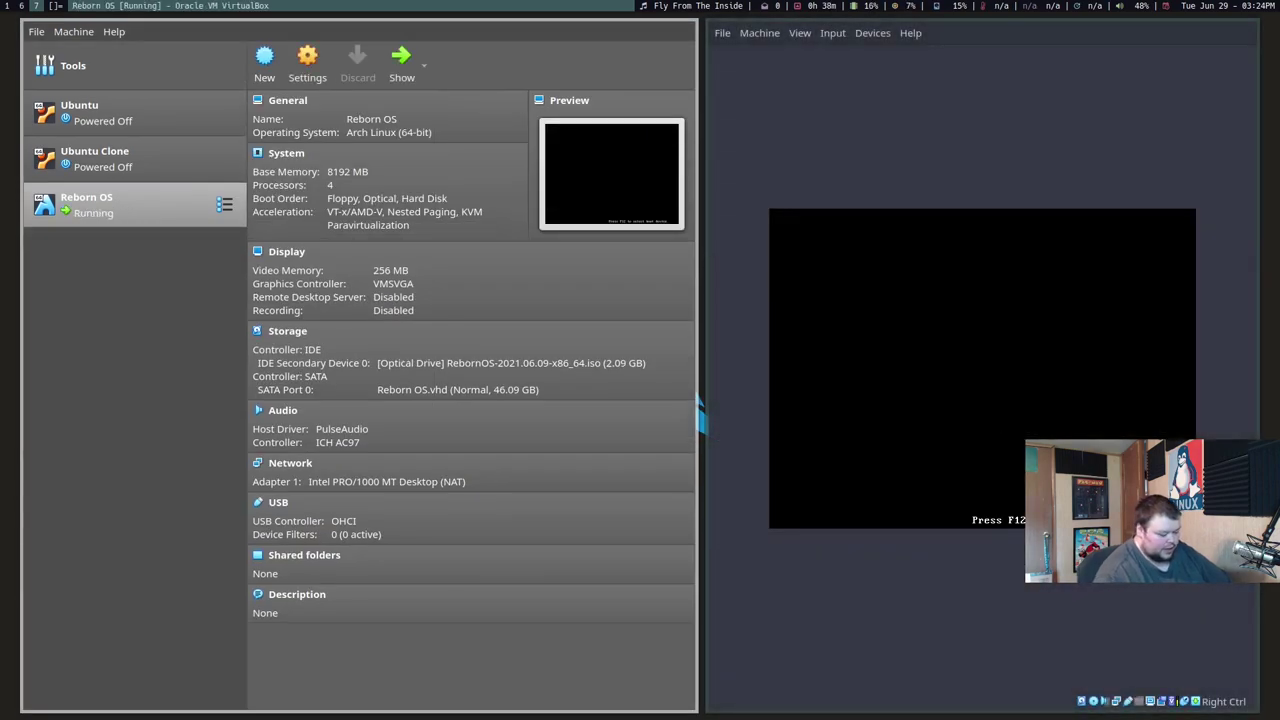
key(ctrl+f)
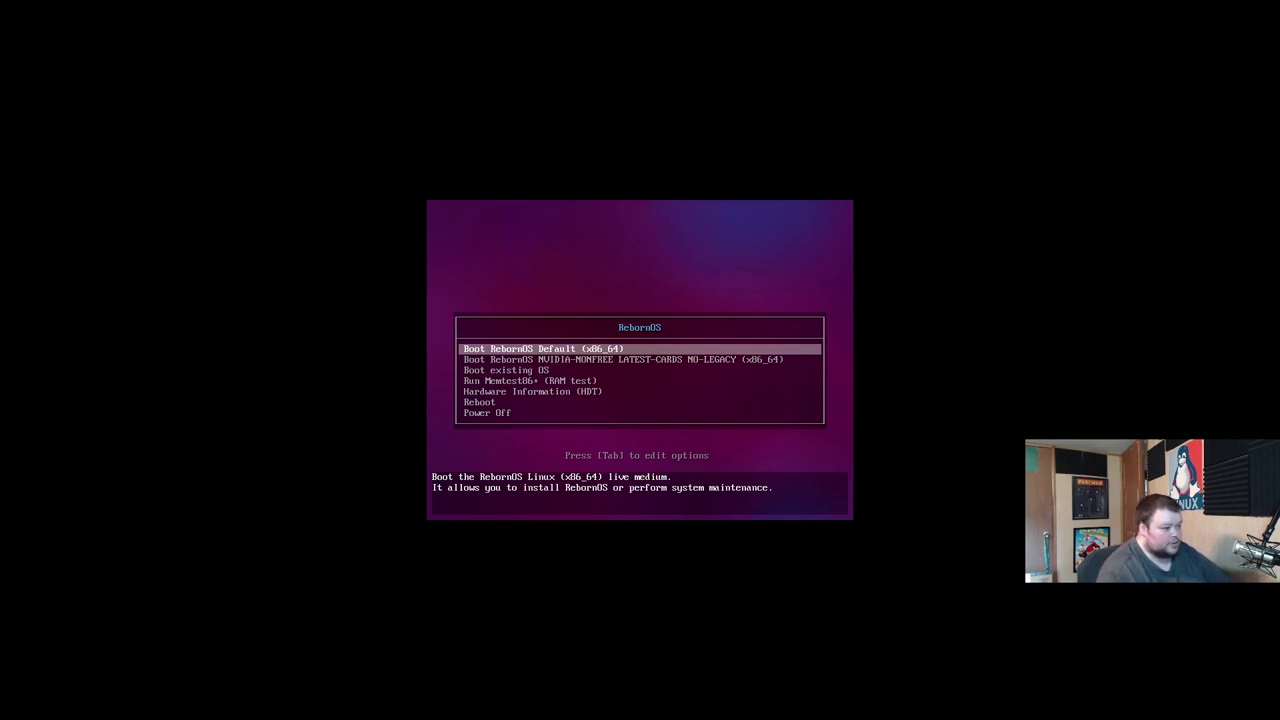
key(Return)
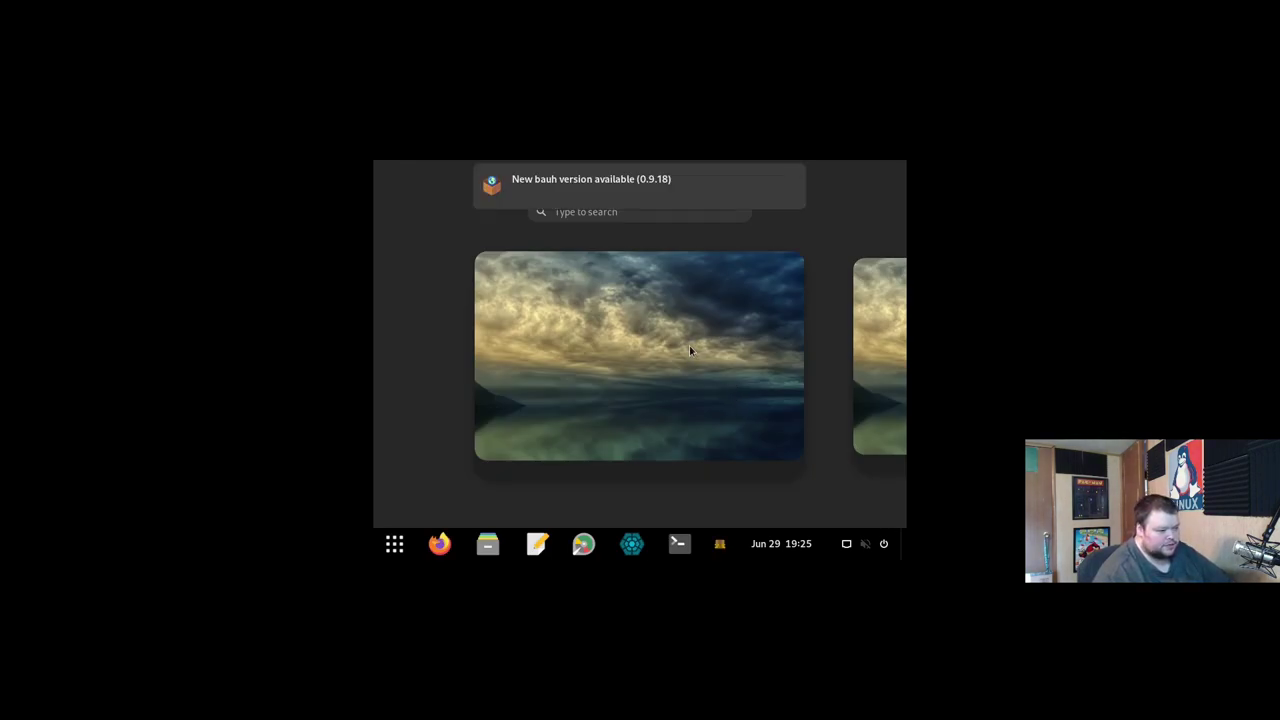
Step: Launch the installer, continue in English past the system check, and dismiss the updates notice
click(655, 346)
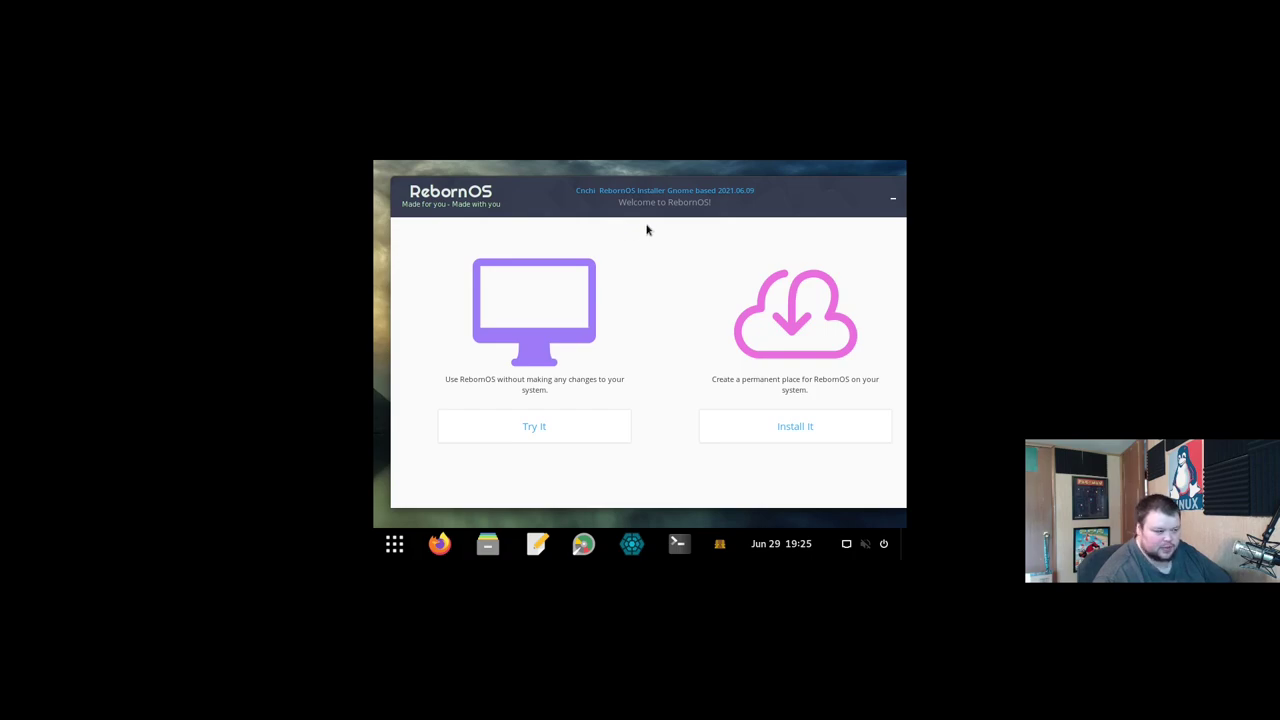
click(791, 423)
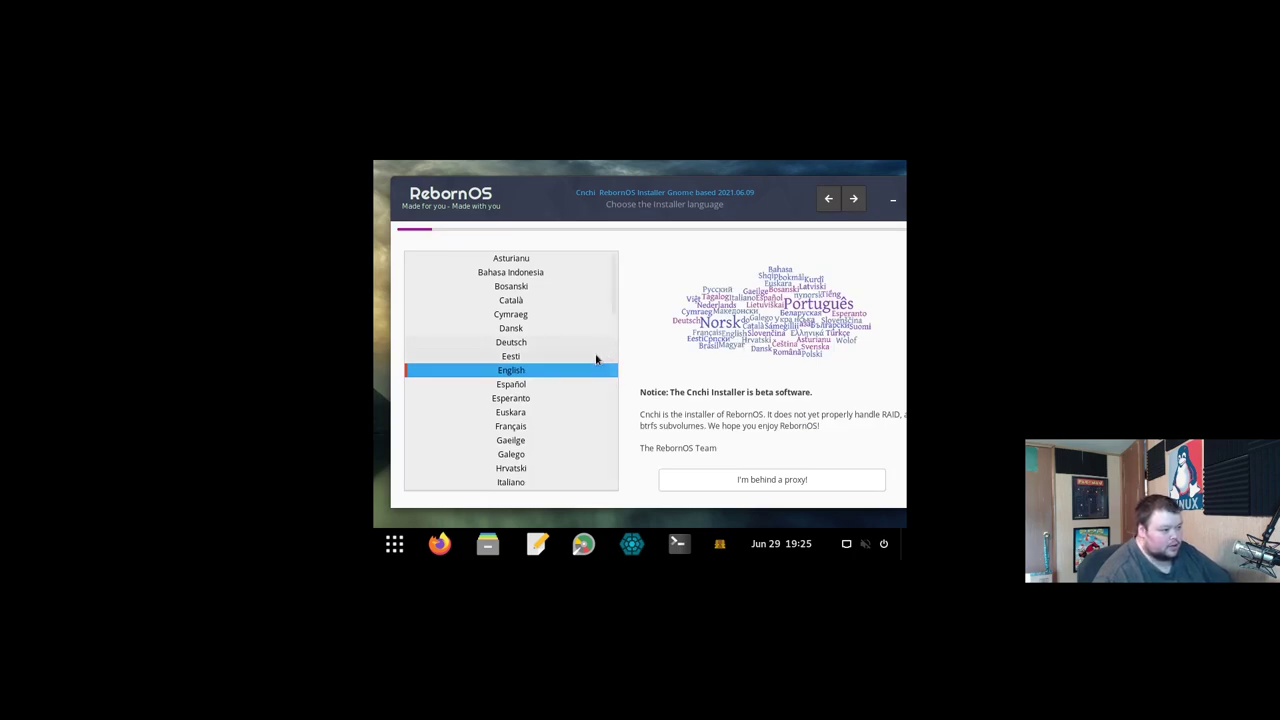
click(853, 198)
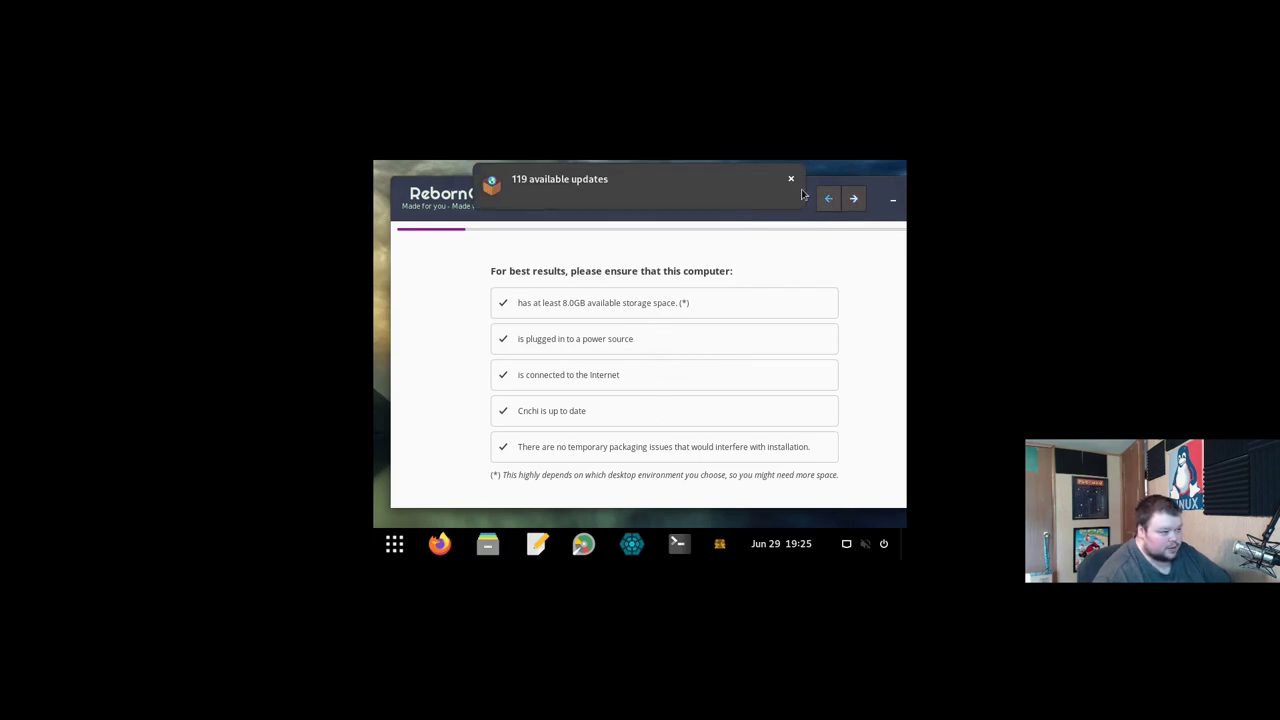
click(791, 179)
Step: Choose English (US), United States as location and New York as the timezone
click(853, 198)
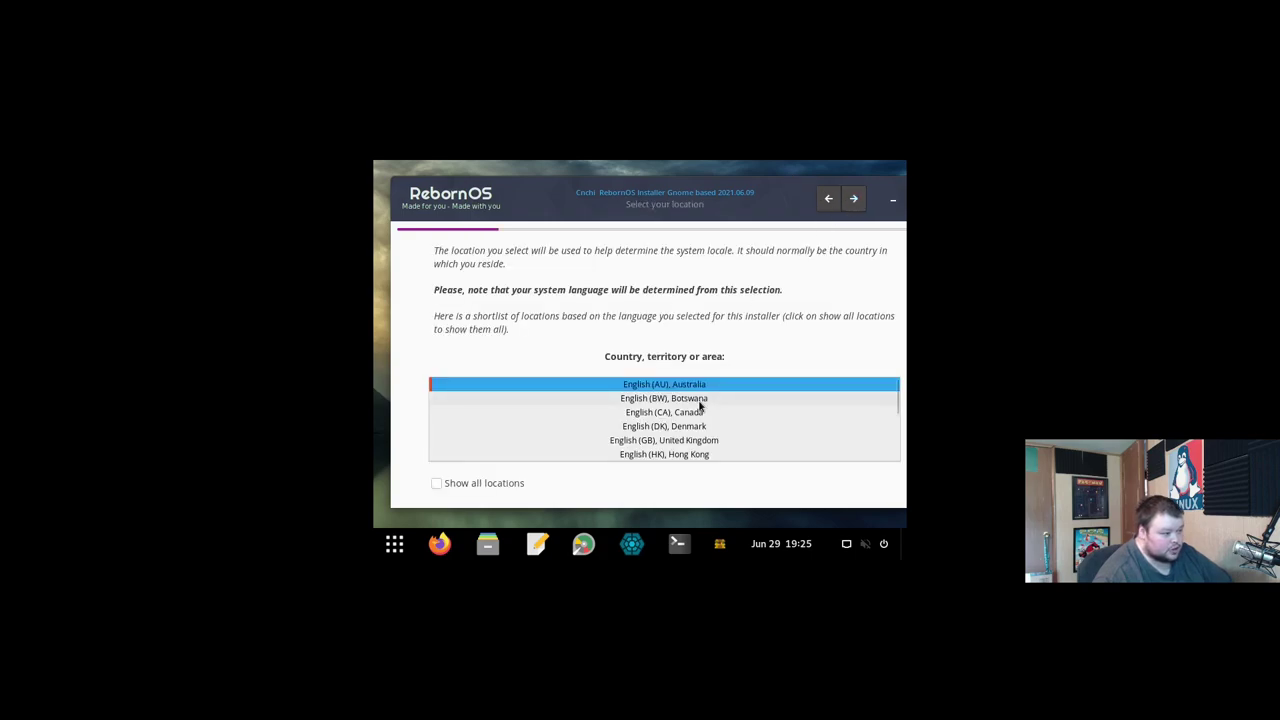
scroll(697, 410, down, 5)
scroll(697, 414, down, 2)
click(686, 430)
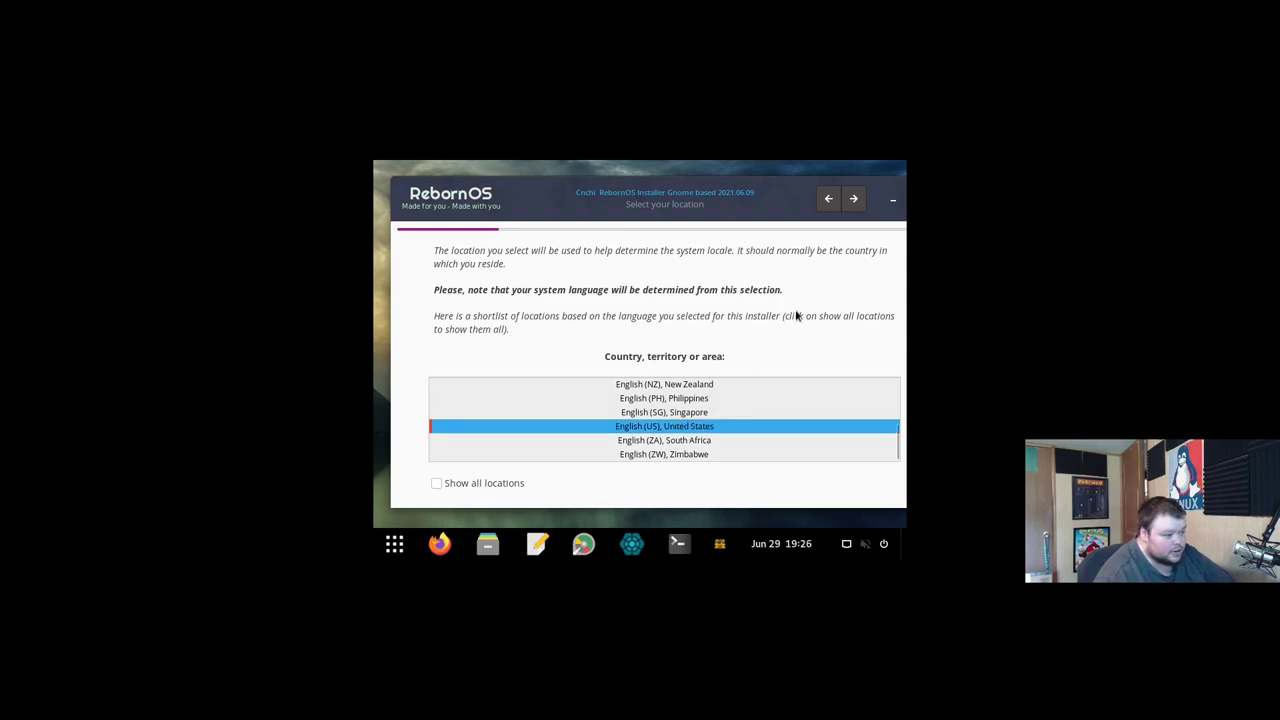
click(853, 199)
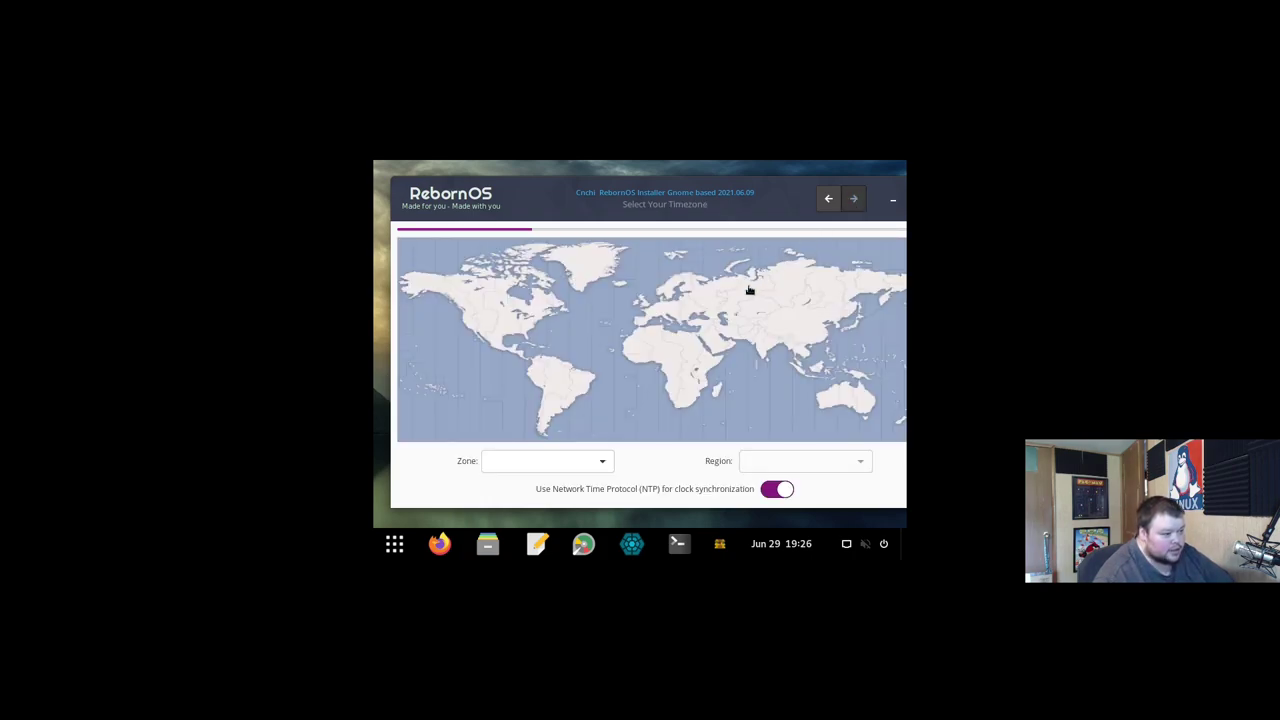
click(534, 326)
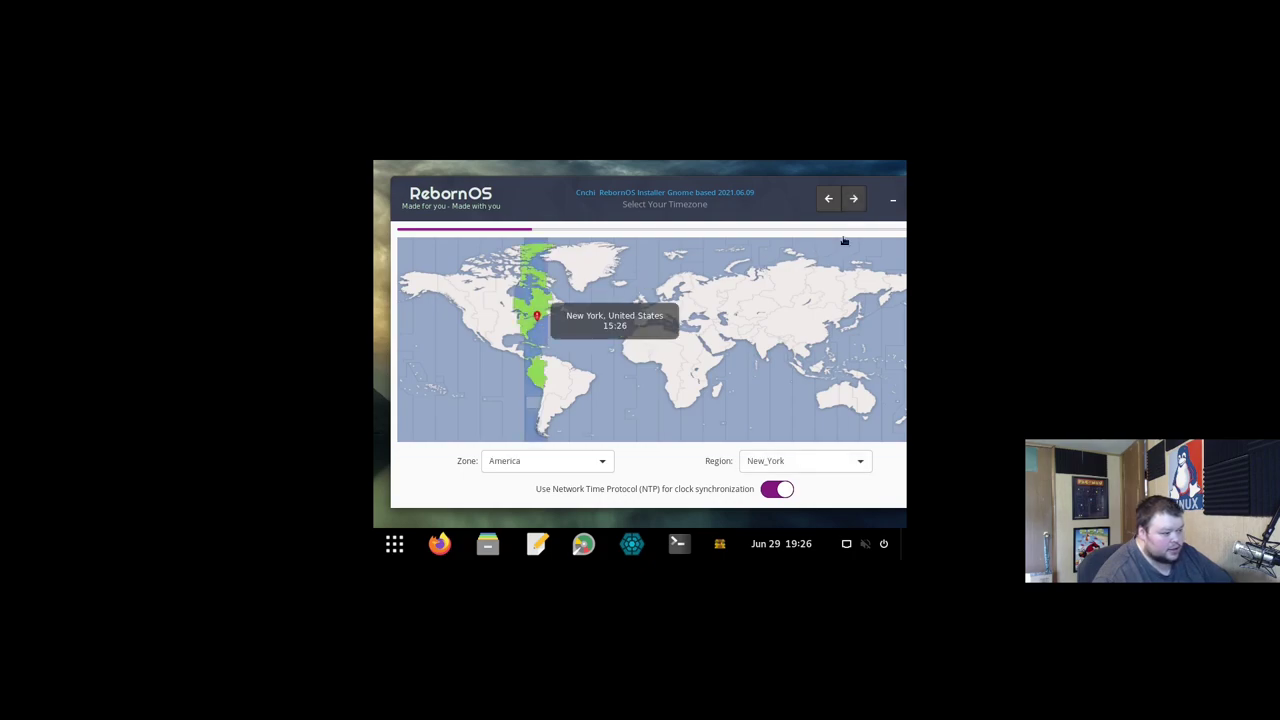
Step: Keep the English (US) keyboard layout and choose the Budgie desktop
click(853, 201)
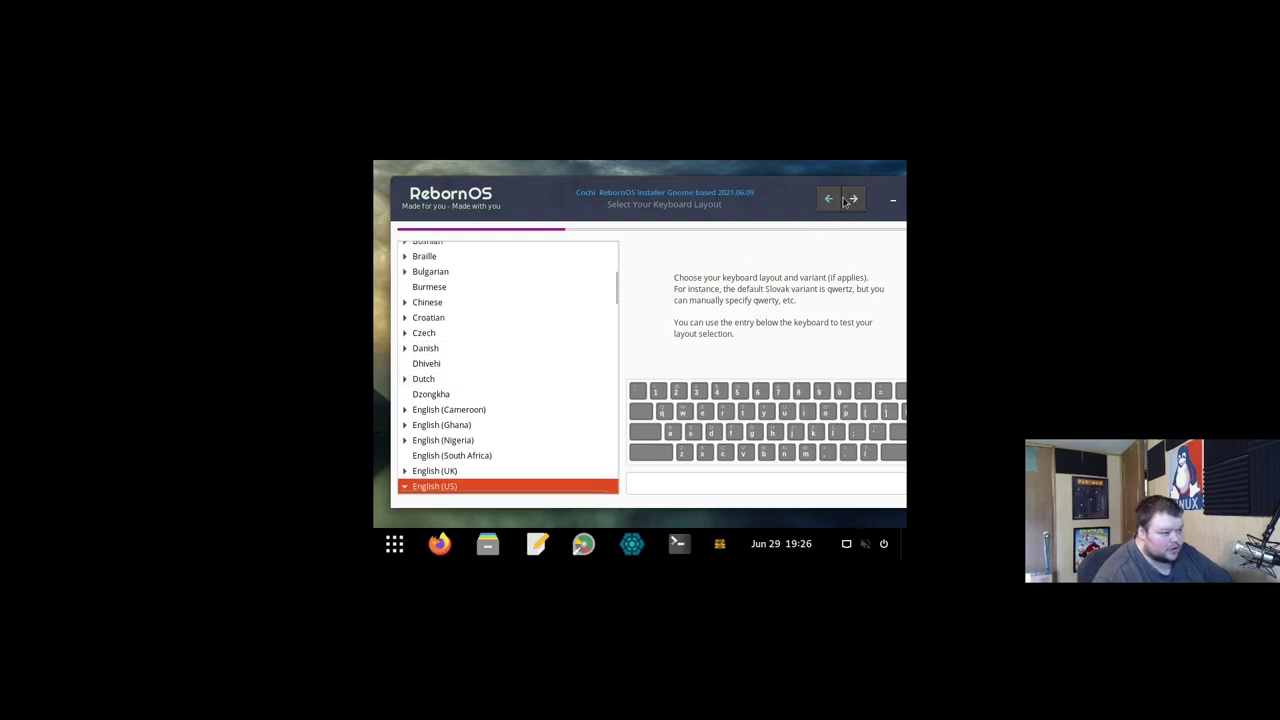
click(853, 199)
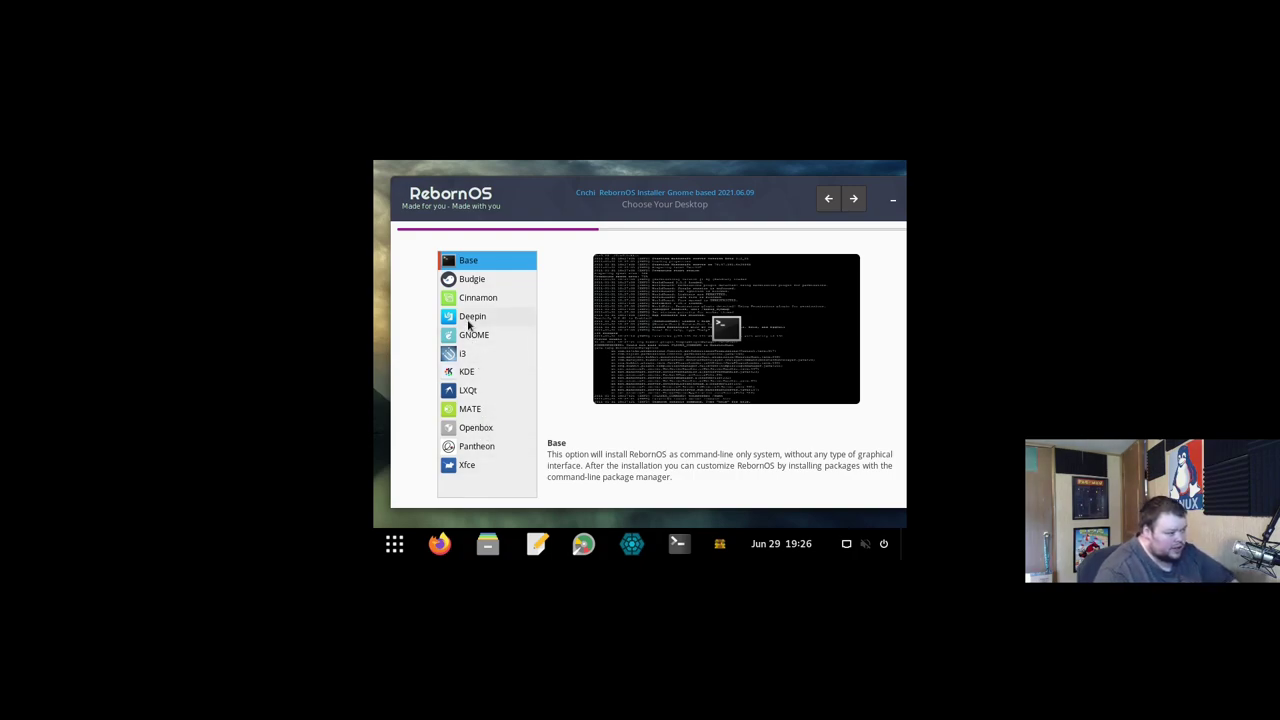
click(474, 281)
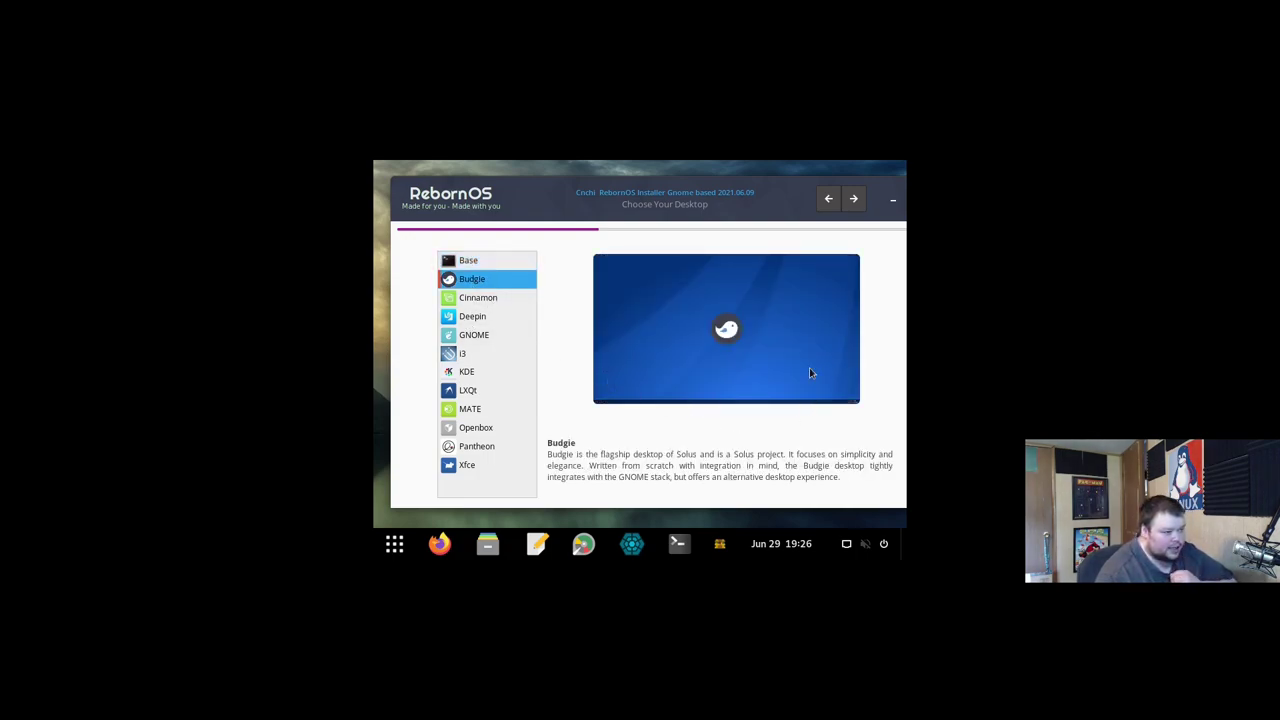
click(853, 198)
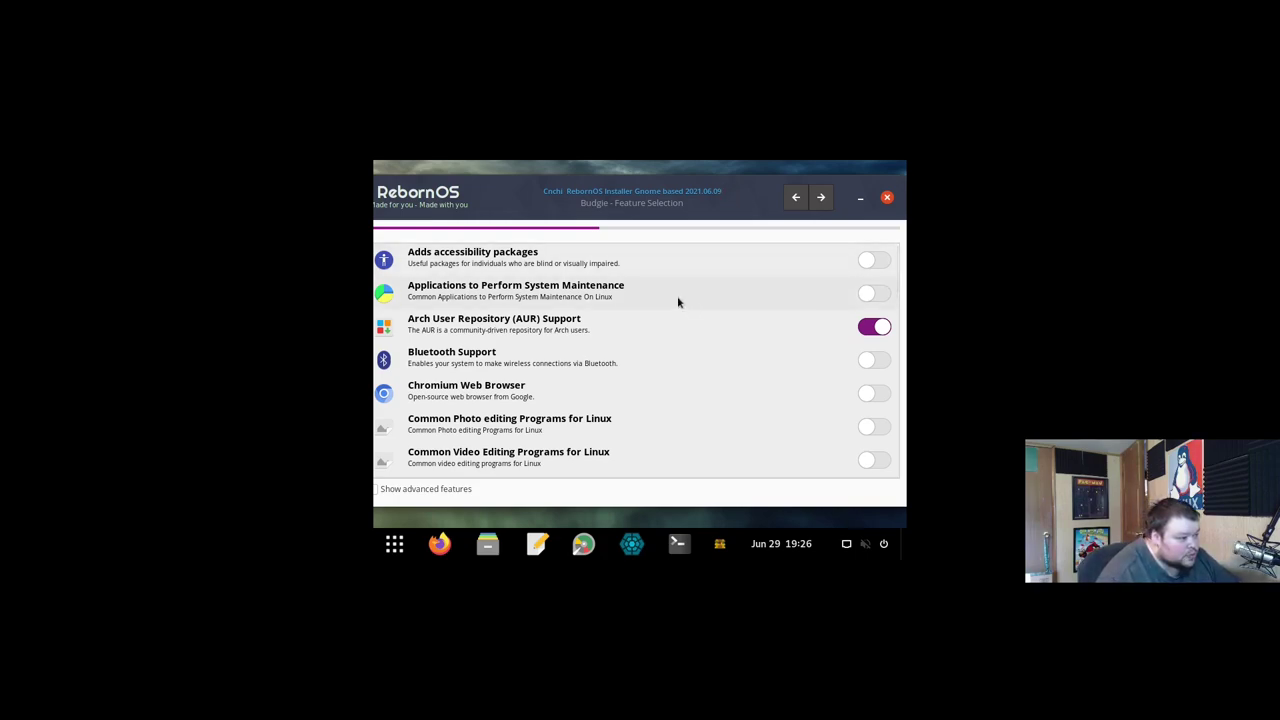
Step: Look through the Feature Selection list, then continue to the Arch User Repository disclaimer
scroll(685, 301, down, 1)
scroll(685, 301, down, 5)
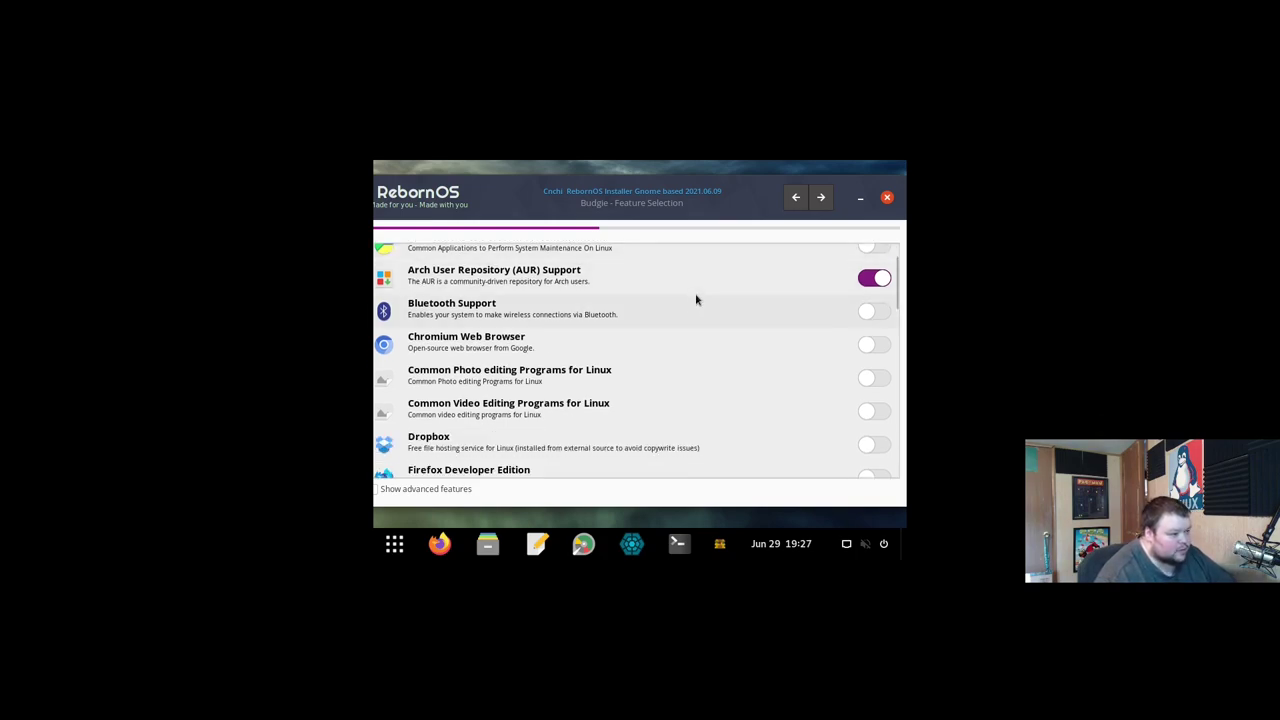
scroll(696, 299, down, 3)
scroll(696, 299, up, 2)
scroll(696, 299, up, 3)
scroll(700, 299, up, 2)
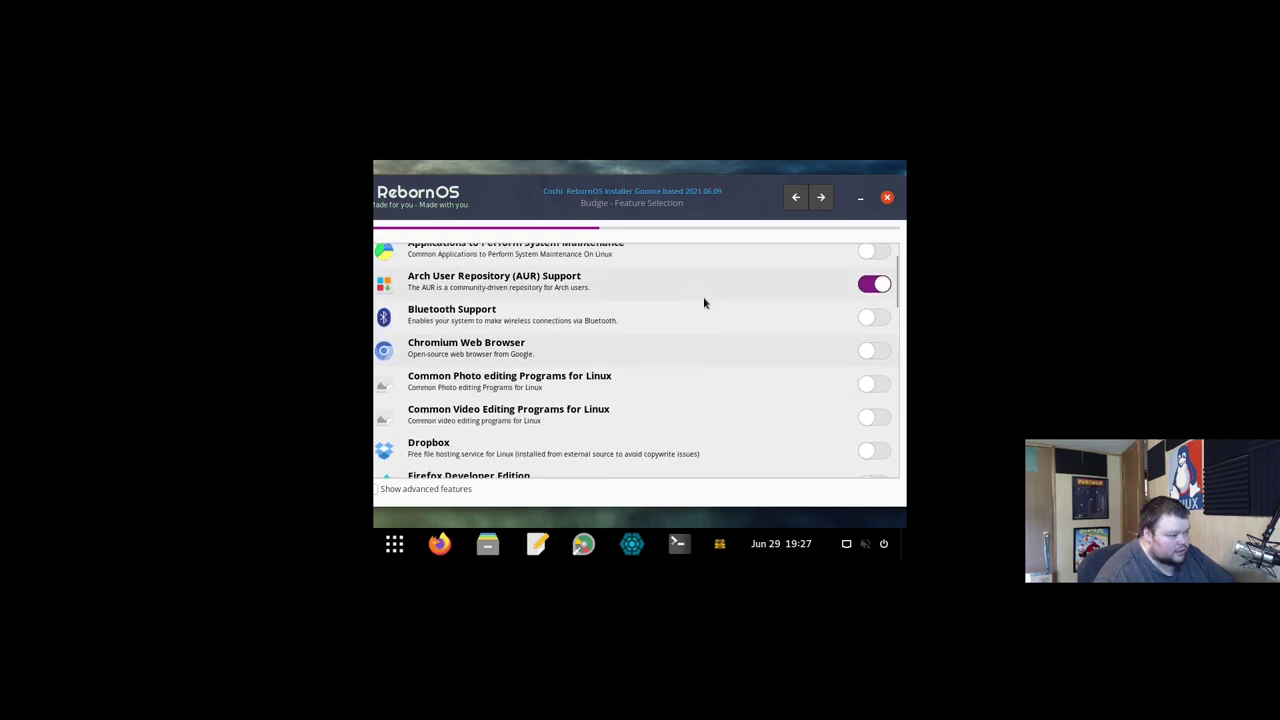
scroll(721, 325, down, 4)
scroll(721, 325, down, 2)
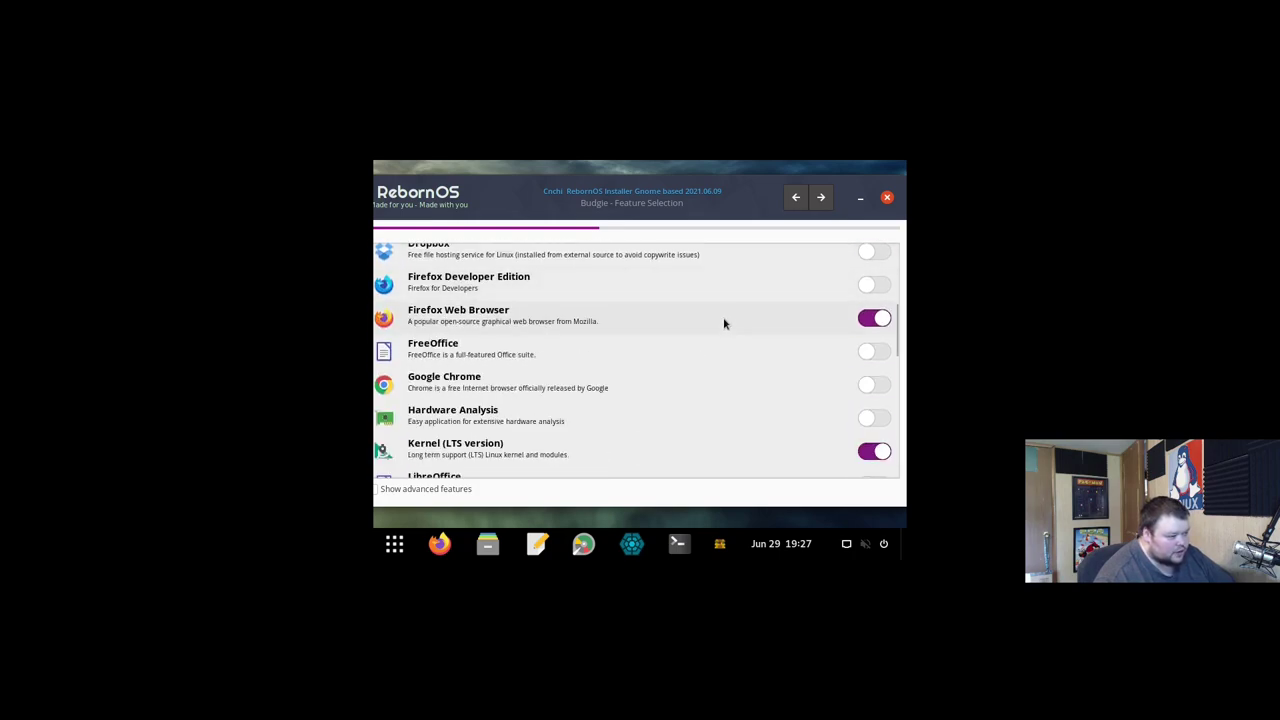
scroll(725, 323, down, 3)
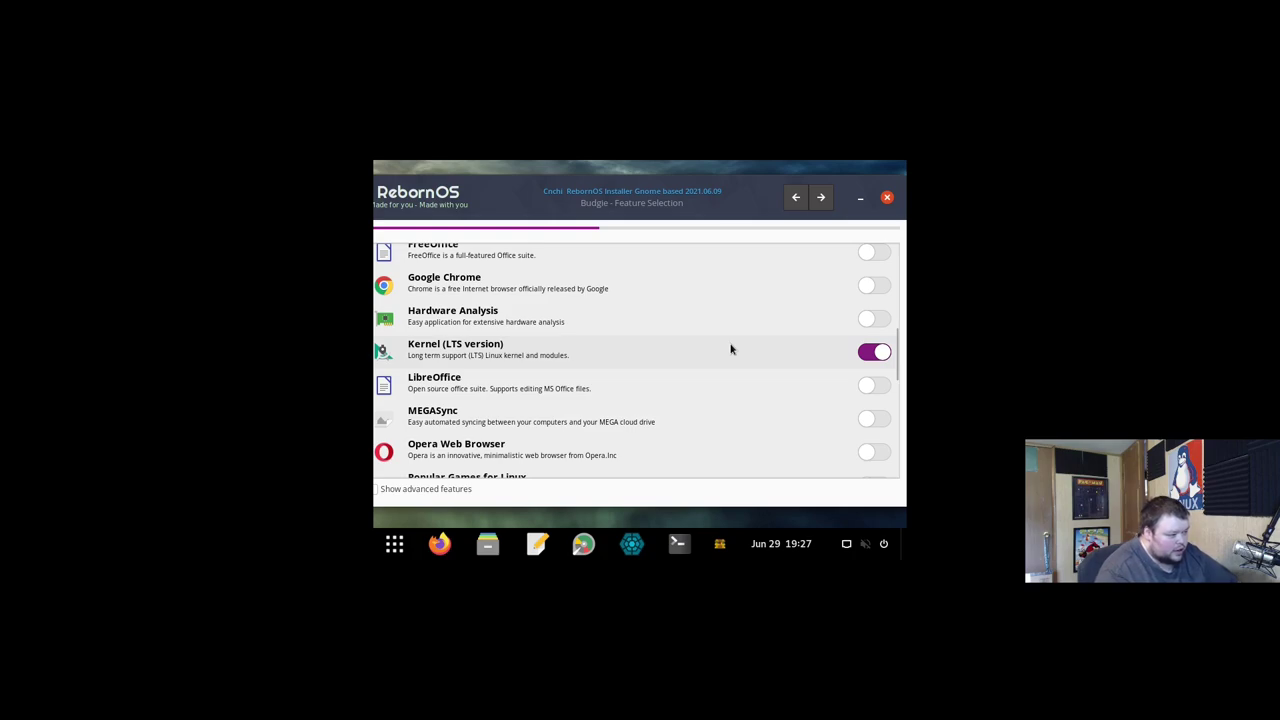
scroll(731, 348, down, 3)
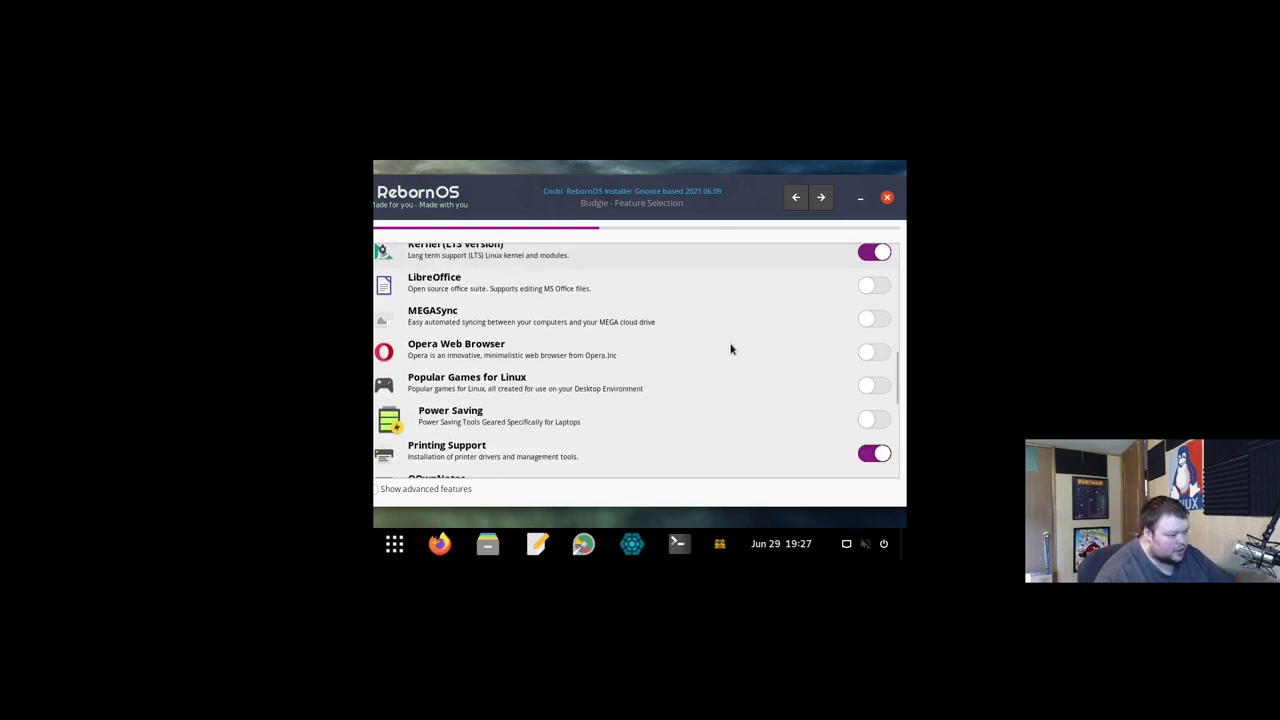
scroll(731, 348, down, 2)
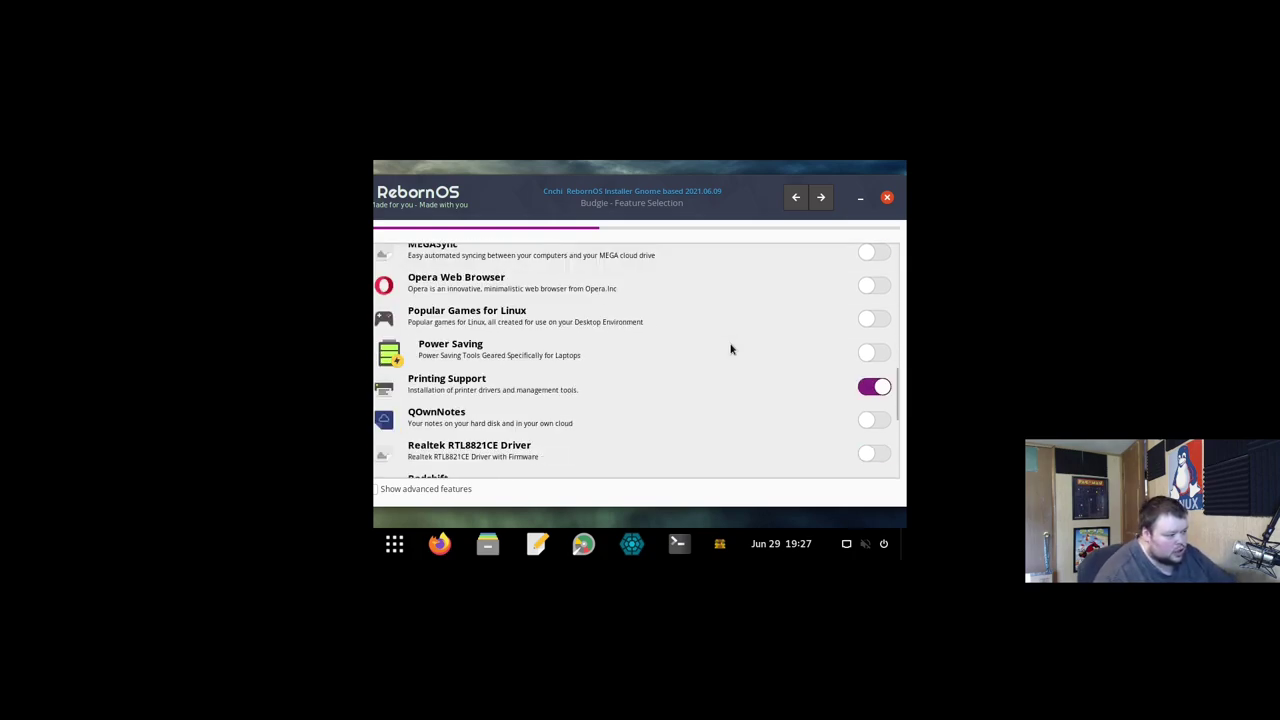
scroll(731, 348, down, 5)
scroll(731, 348, down, 2)
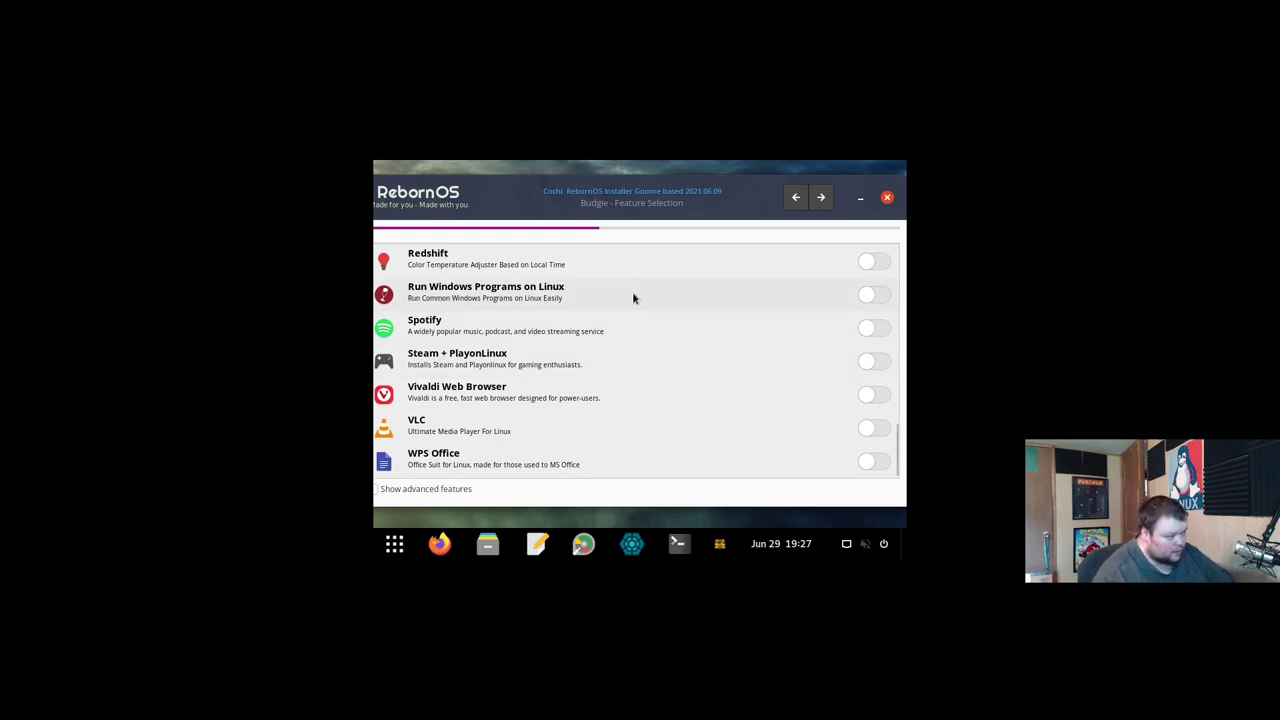
scroll(632, 294, up, 3)
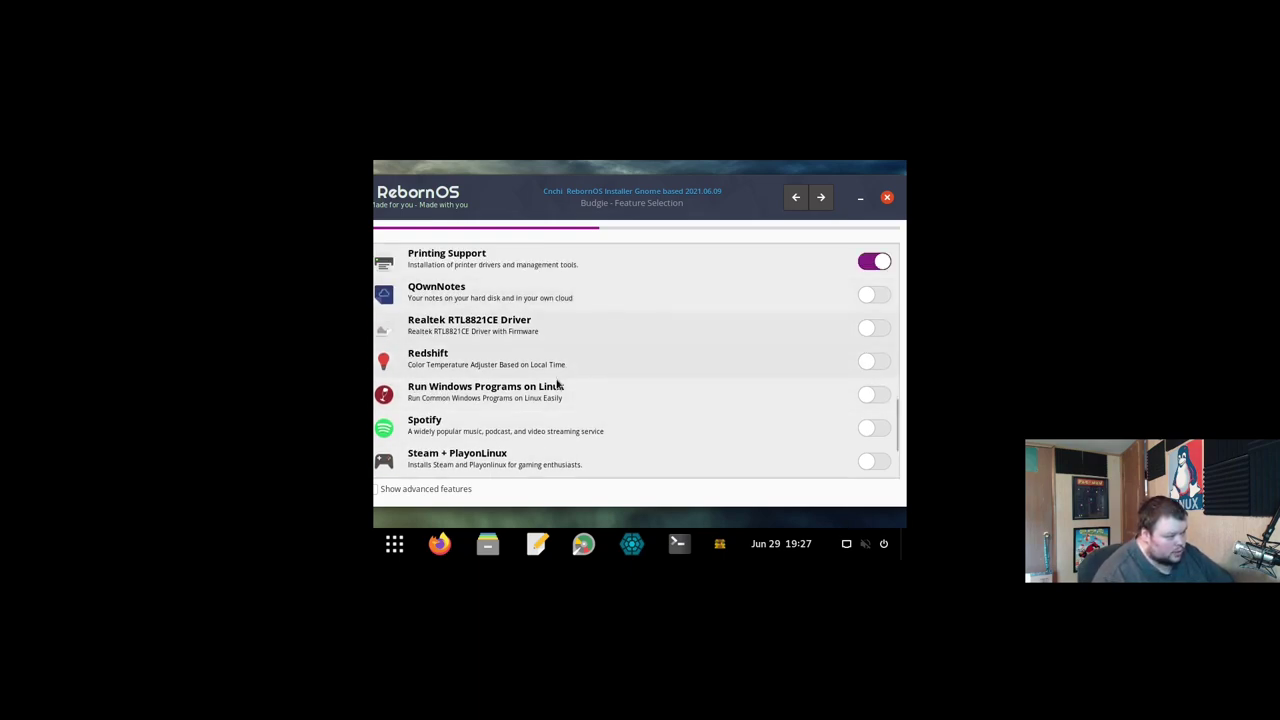
scroll(544, 408, down, 2)
scroll(547, 414, down, 1)
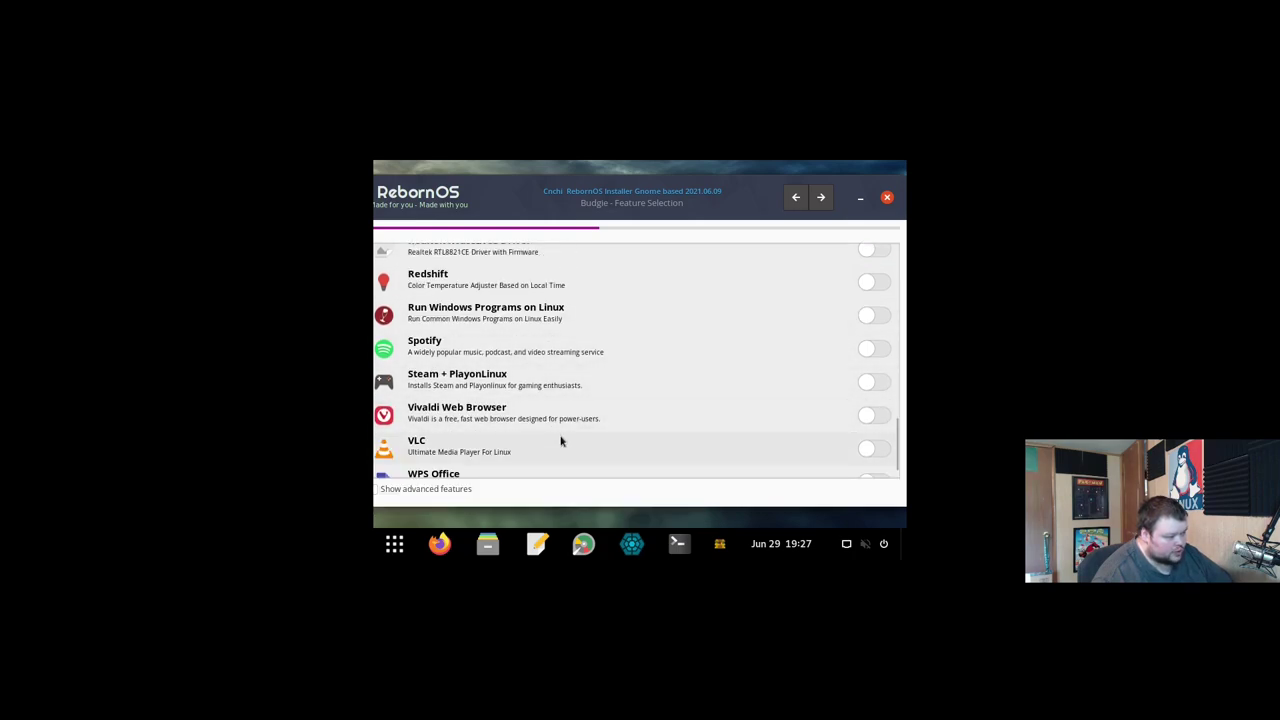
scroll(561, 441, down, 1)
scroll(561, 441, up, 6)
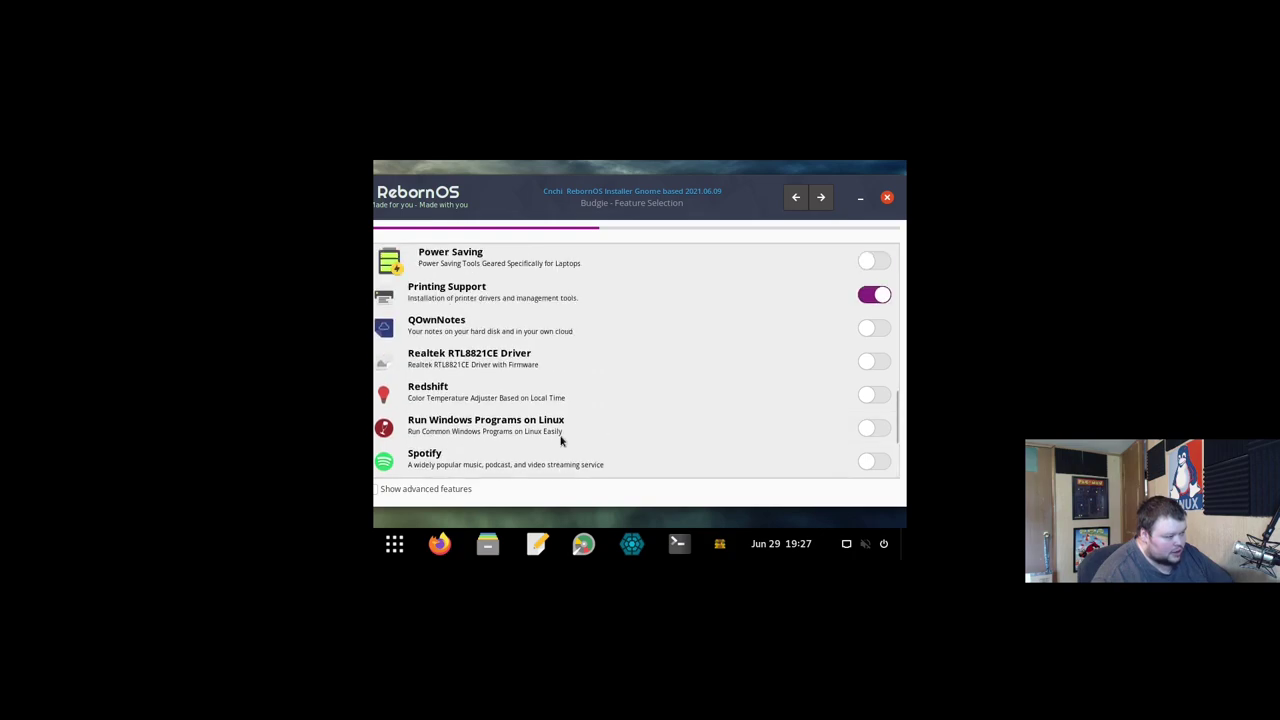
scroll(560, 440, up, 6)
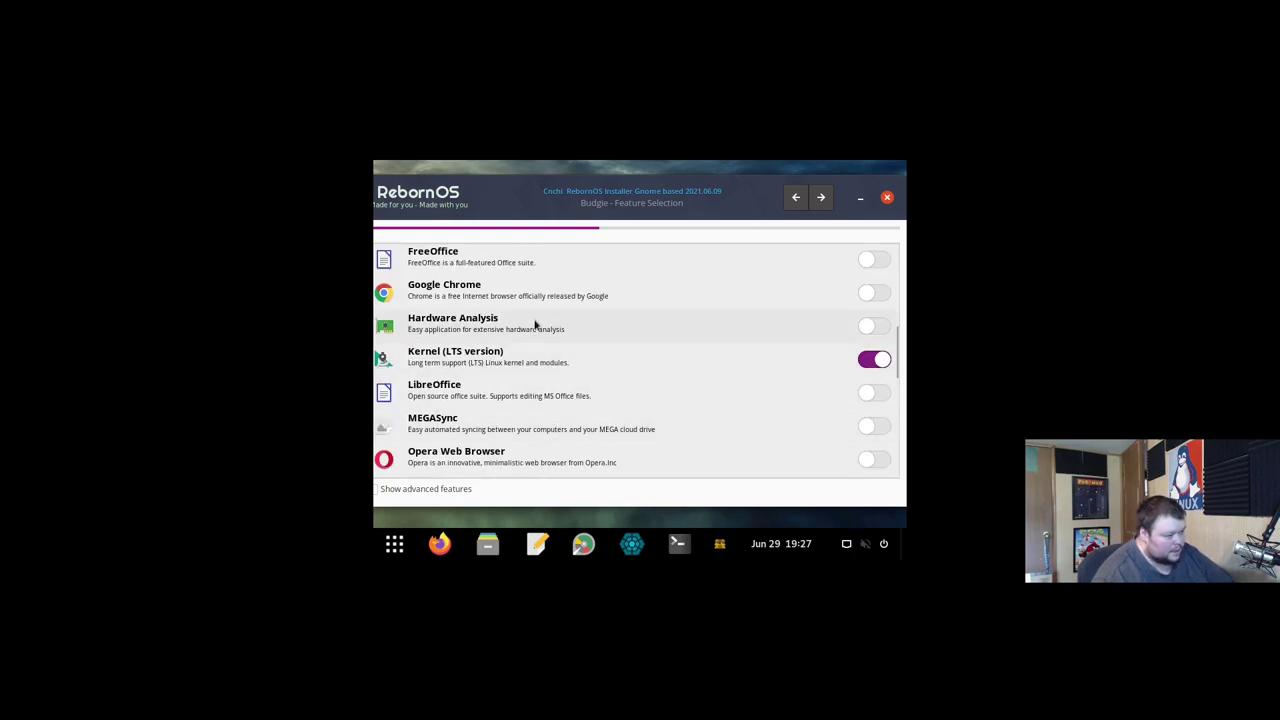
scroll(535, 295, up, 3)
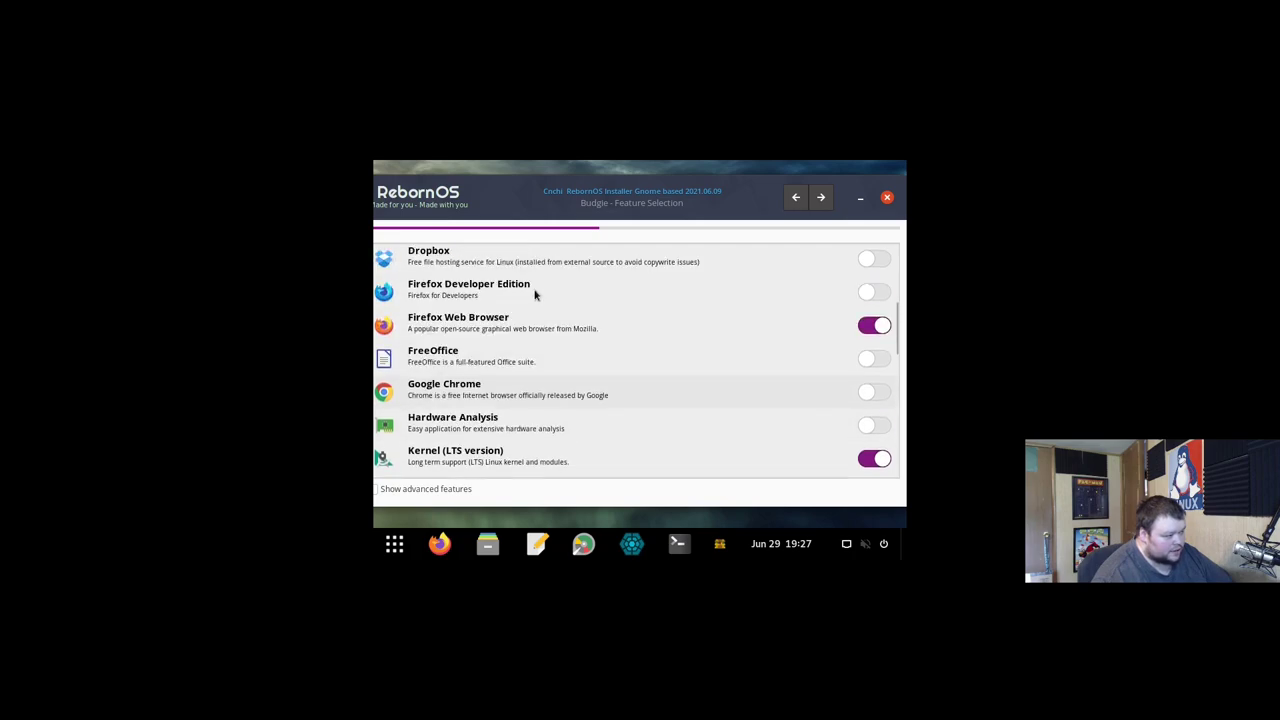
scroll(535, 295, up, 2)
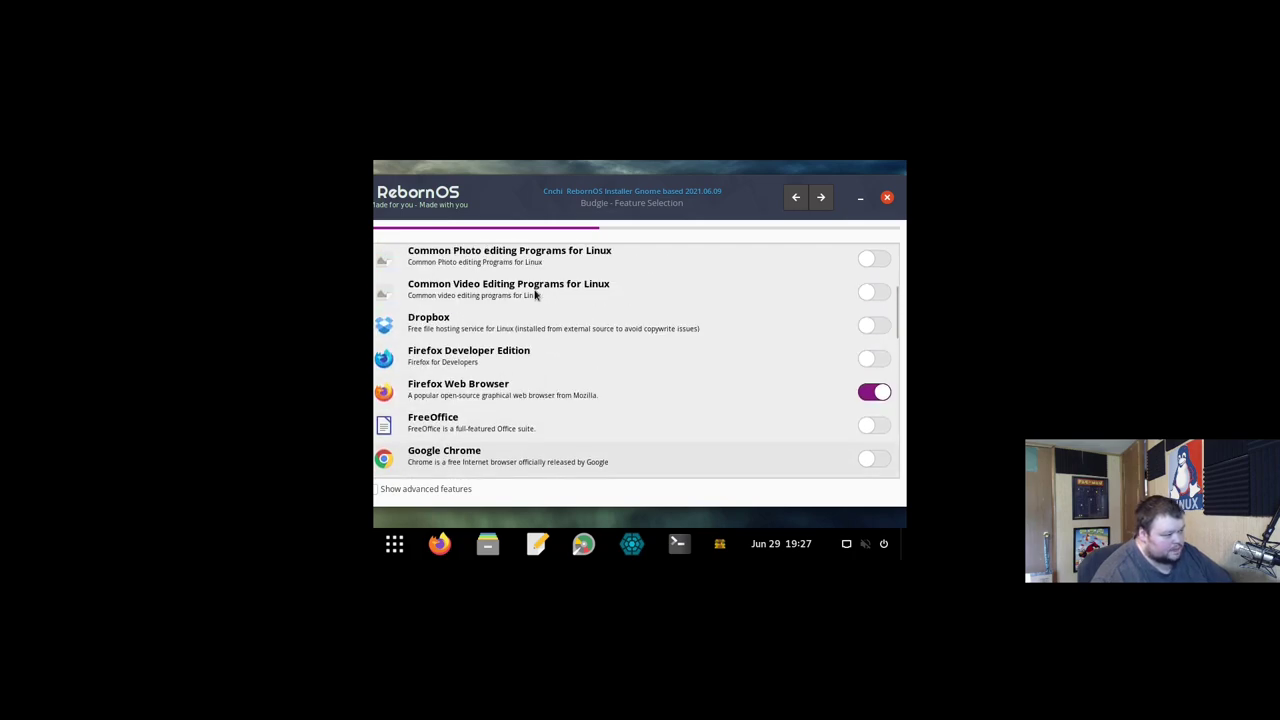
scroll(535, 295, up, 5)
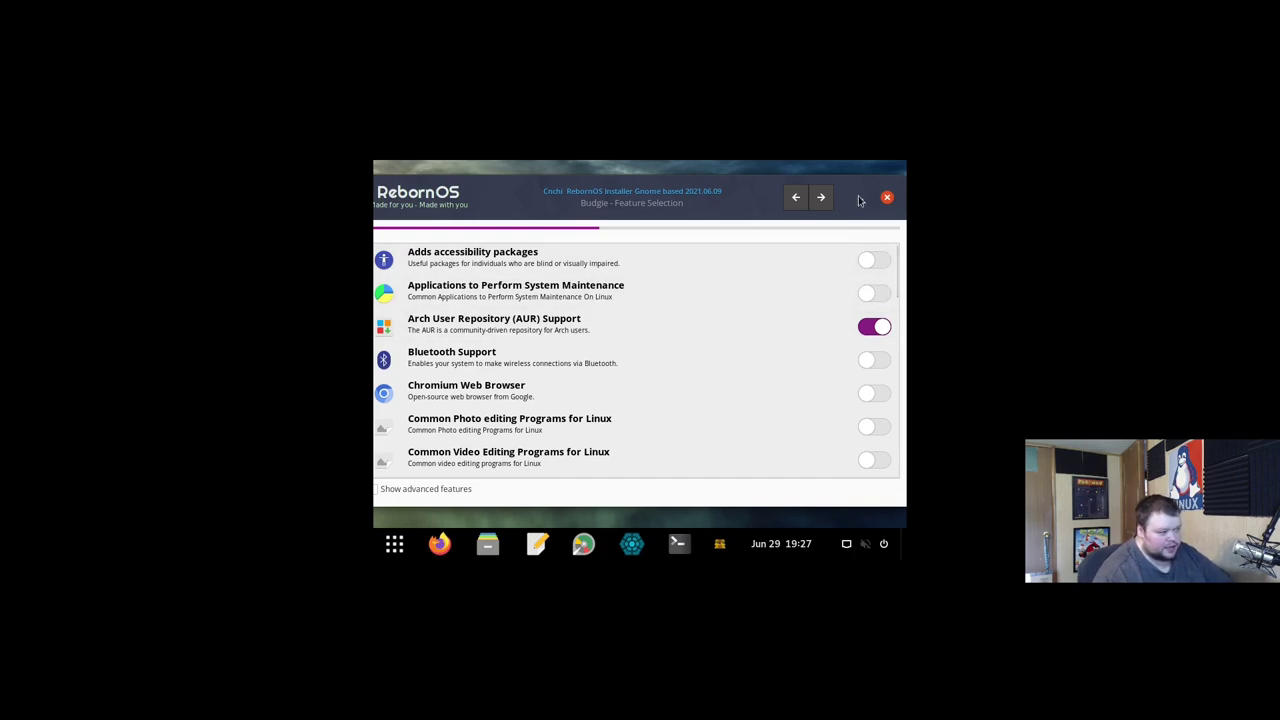
click(822, 200)
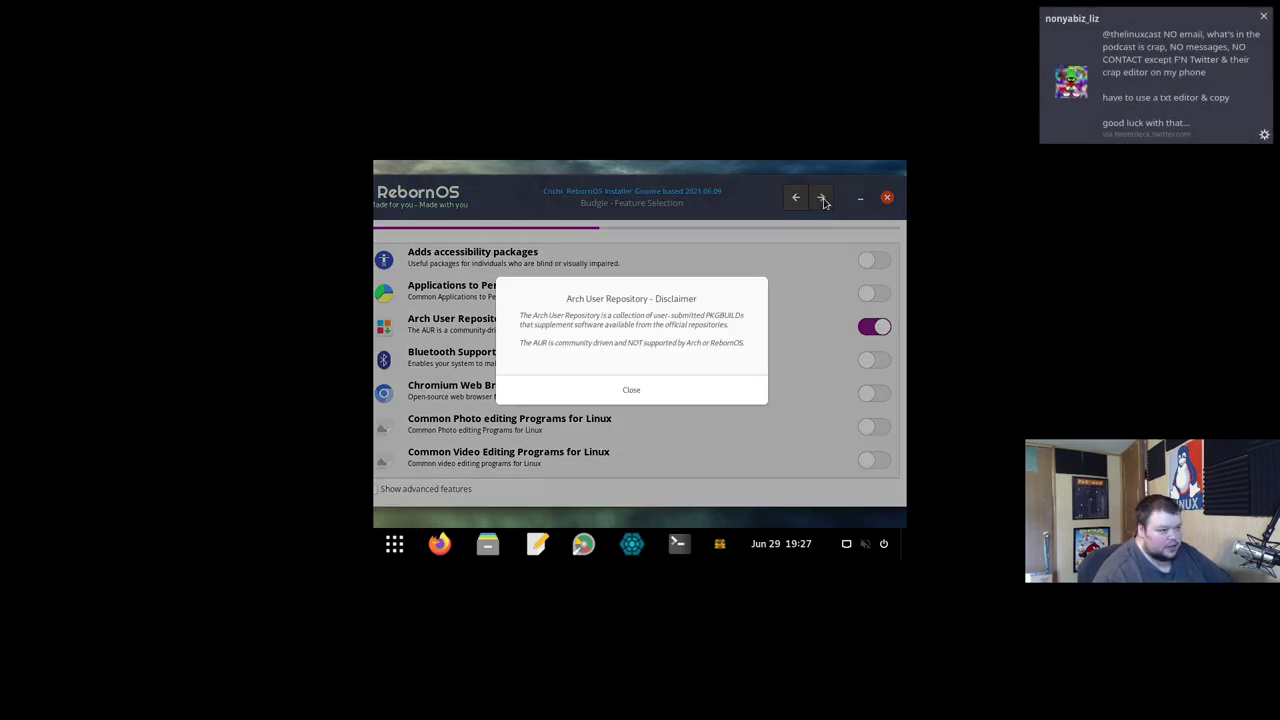
Step: Dismiss the AUR disclaimer and continue past cache selection, leaving it as None
click(607, 386)
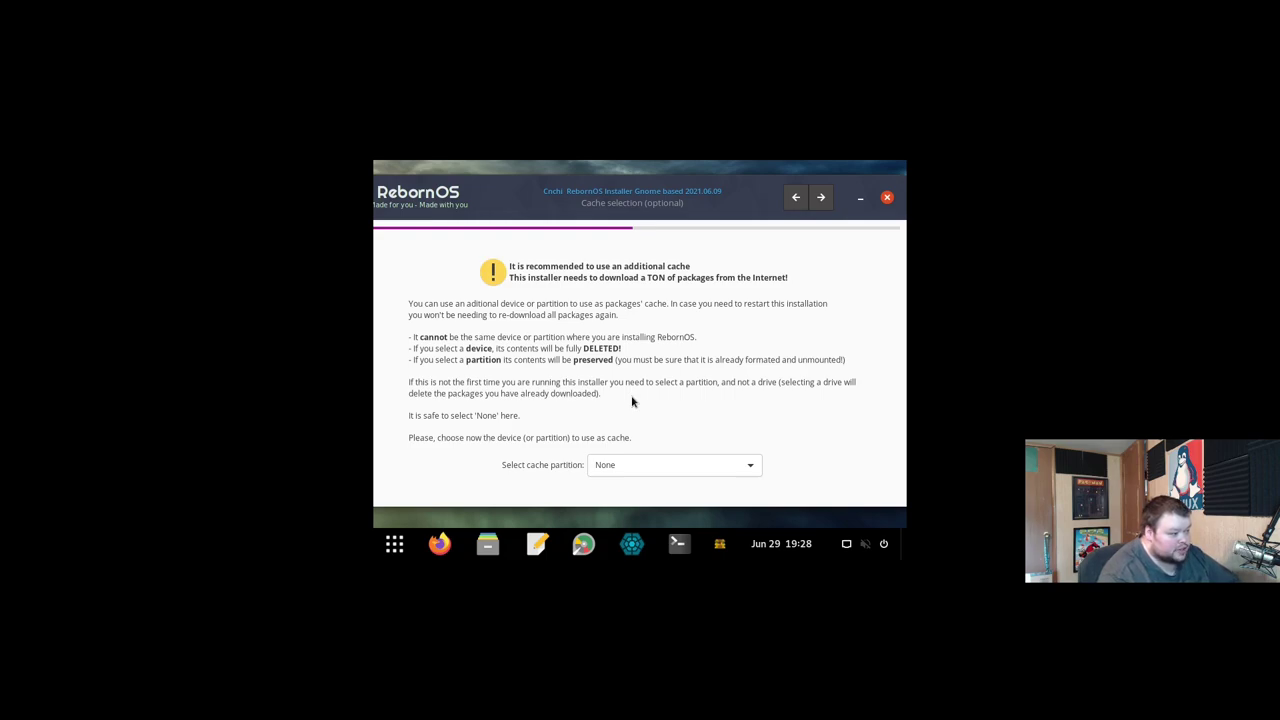
click(819, 200)
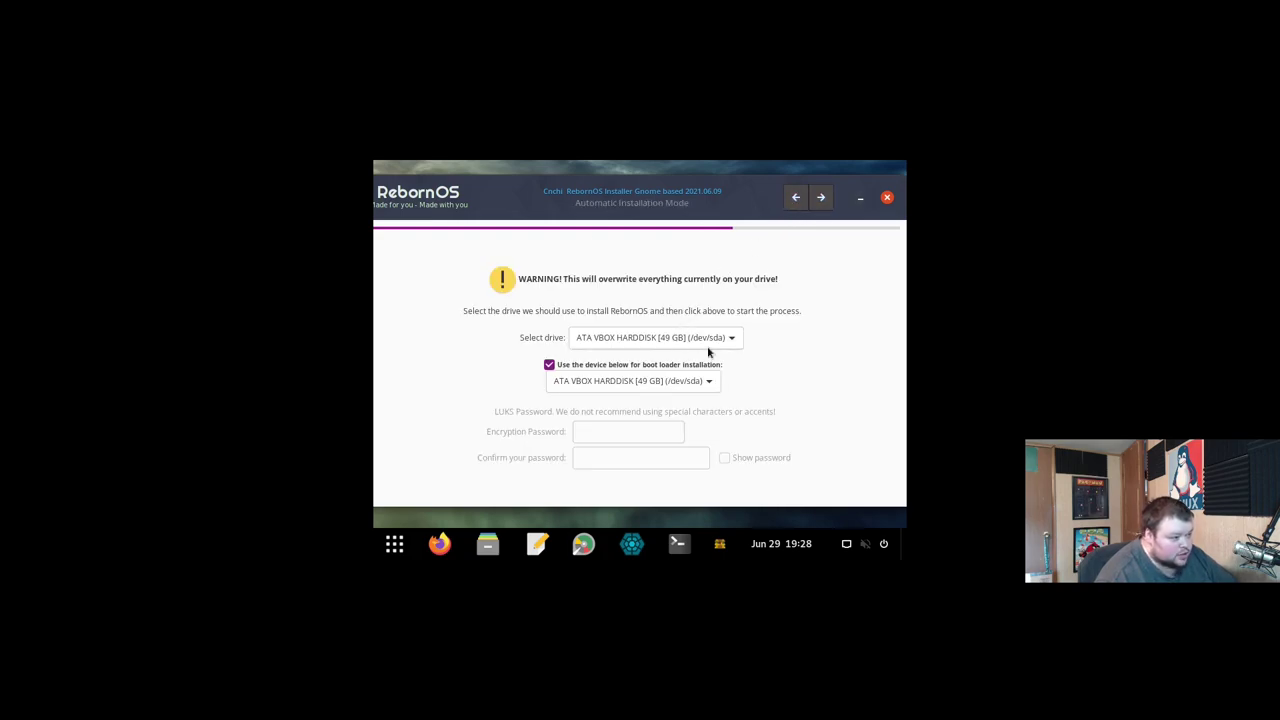
Step: Enter the user's full name and set the computer name to rebornosvm
click(820, 197)
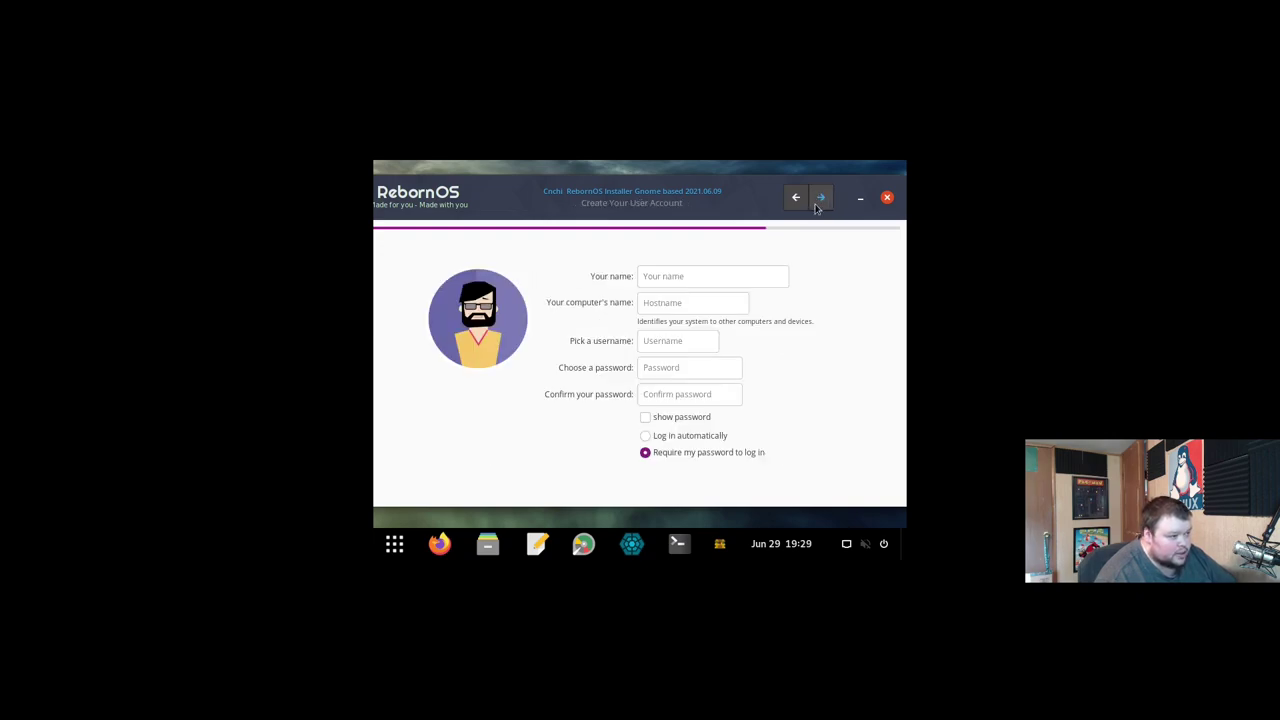
click(711, 275)
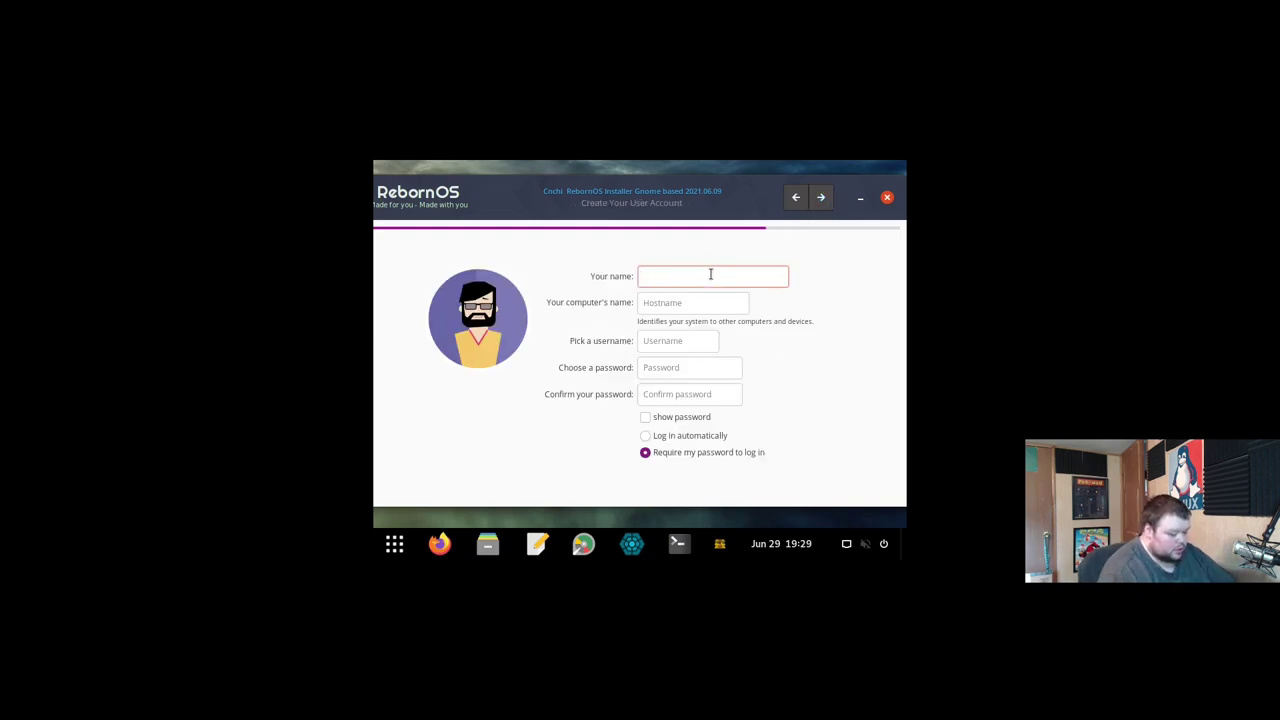
text(matt)
key(Tab)
text(ma)
key(BackSpace)
key(BackSpace)
text(rebornos)
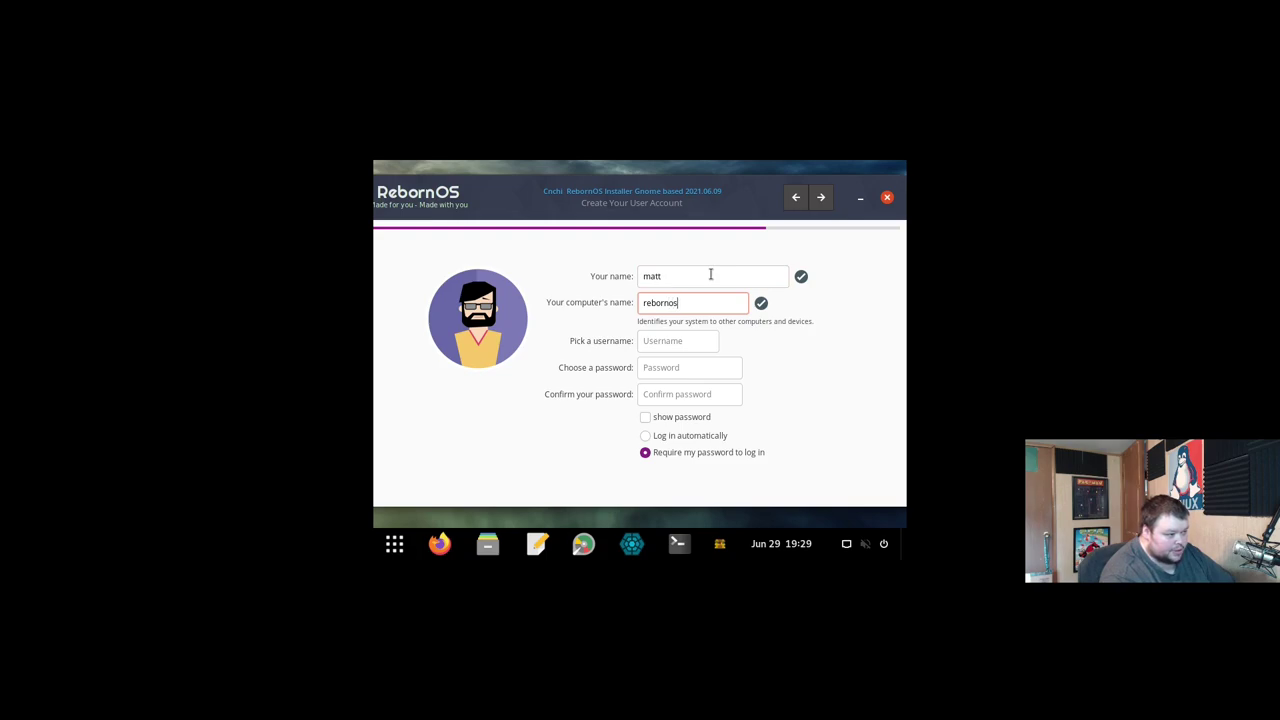
text(vm)
Step: Fill in the username and a matching password, then proceed to the installation summary
key(Tab)
key(Tab)
key(Tab)
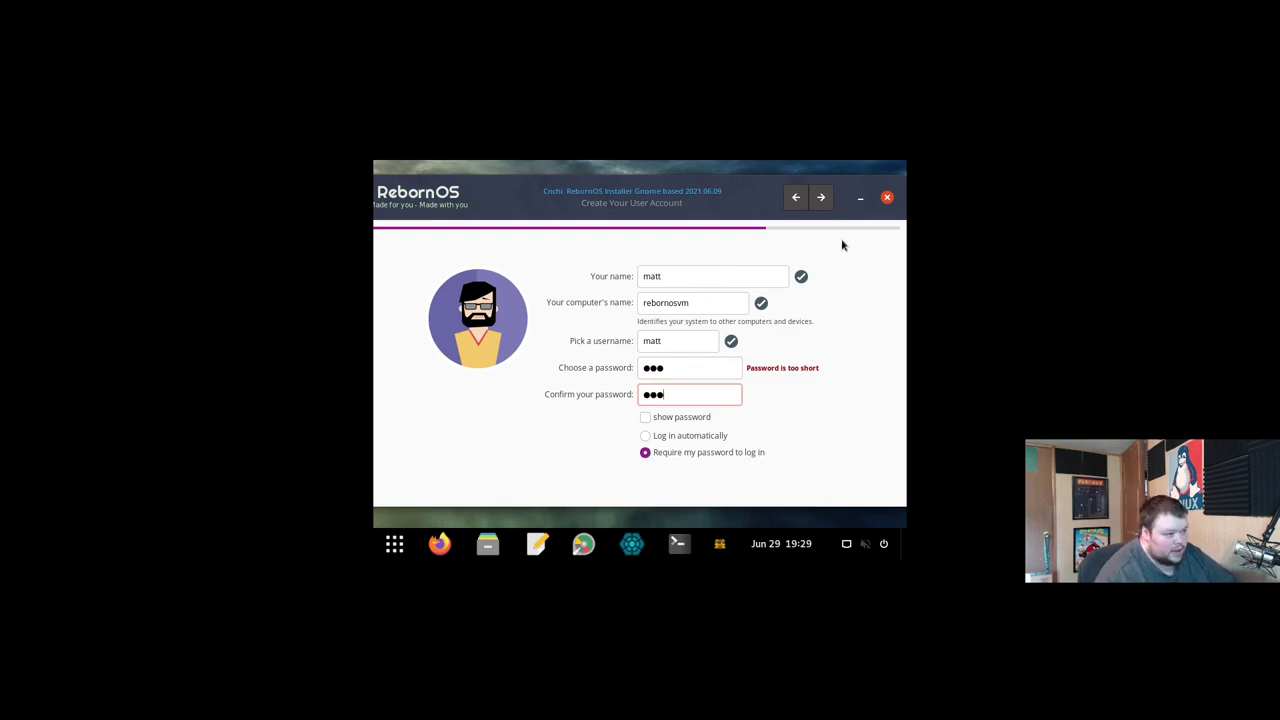
click(820, 197)
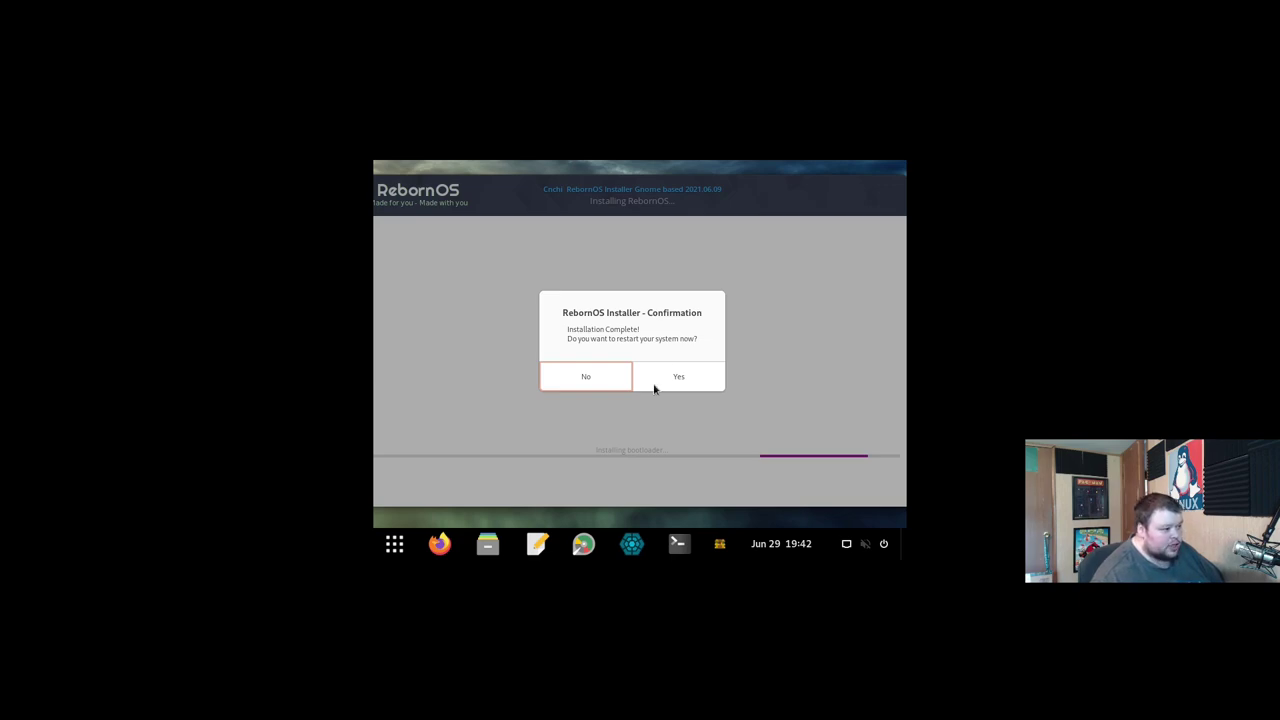
Step: Decline the restart and power off the RebornOS guest from the system menu
click(580, 385)
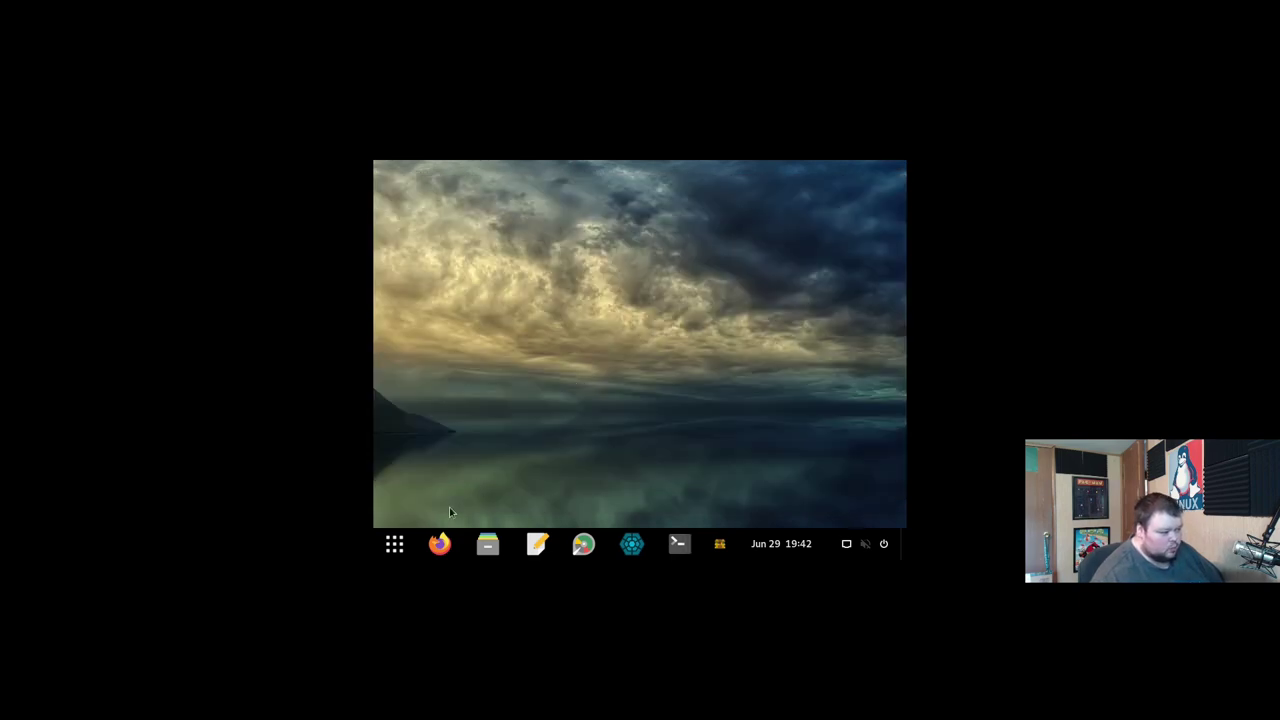
click(388, 543)
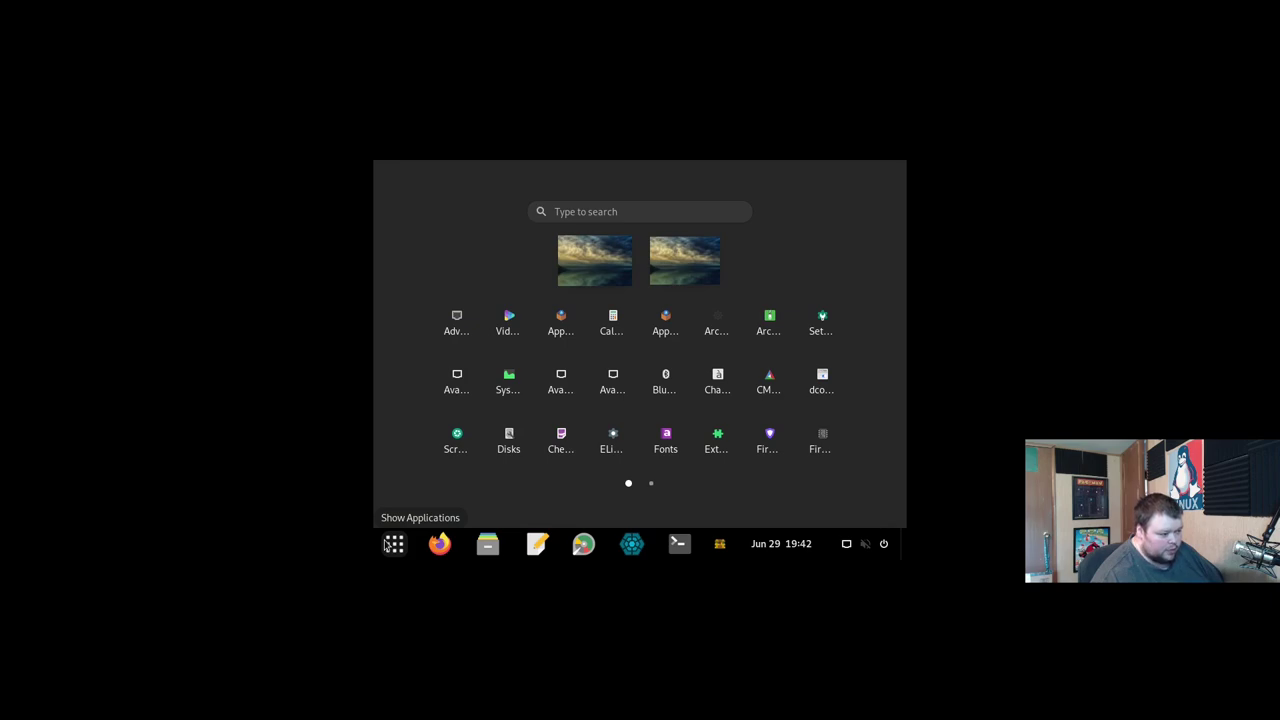
click(879, 543)
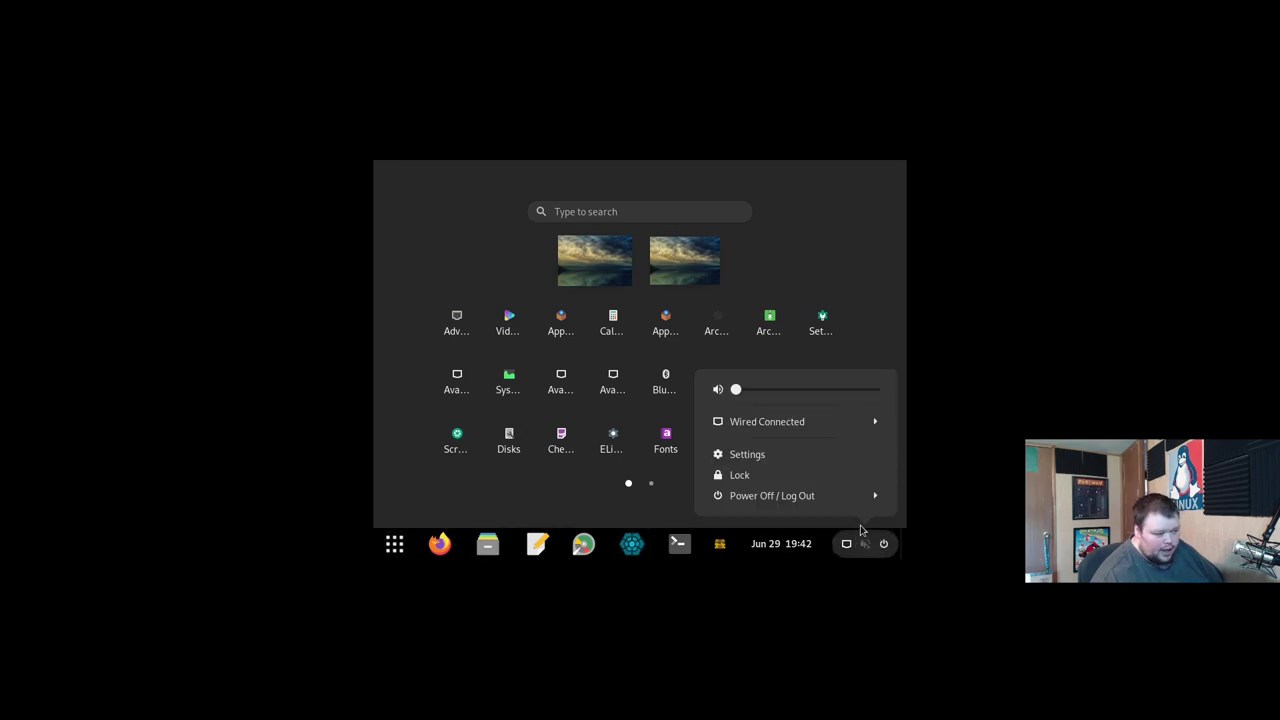
click(837, 500)
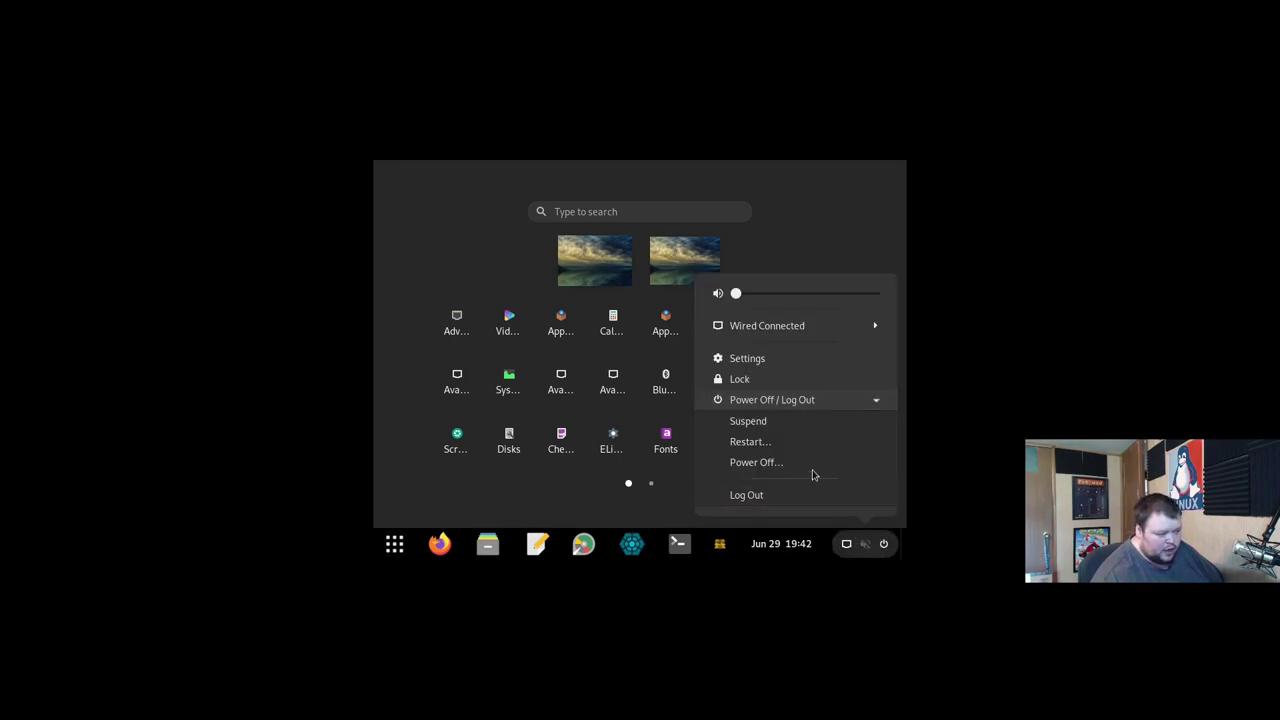
click(803, 465)
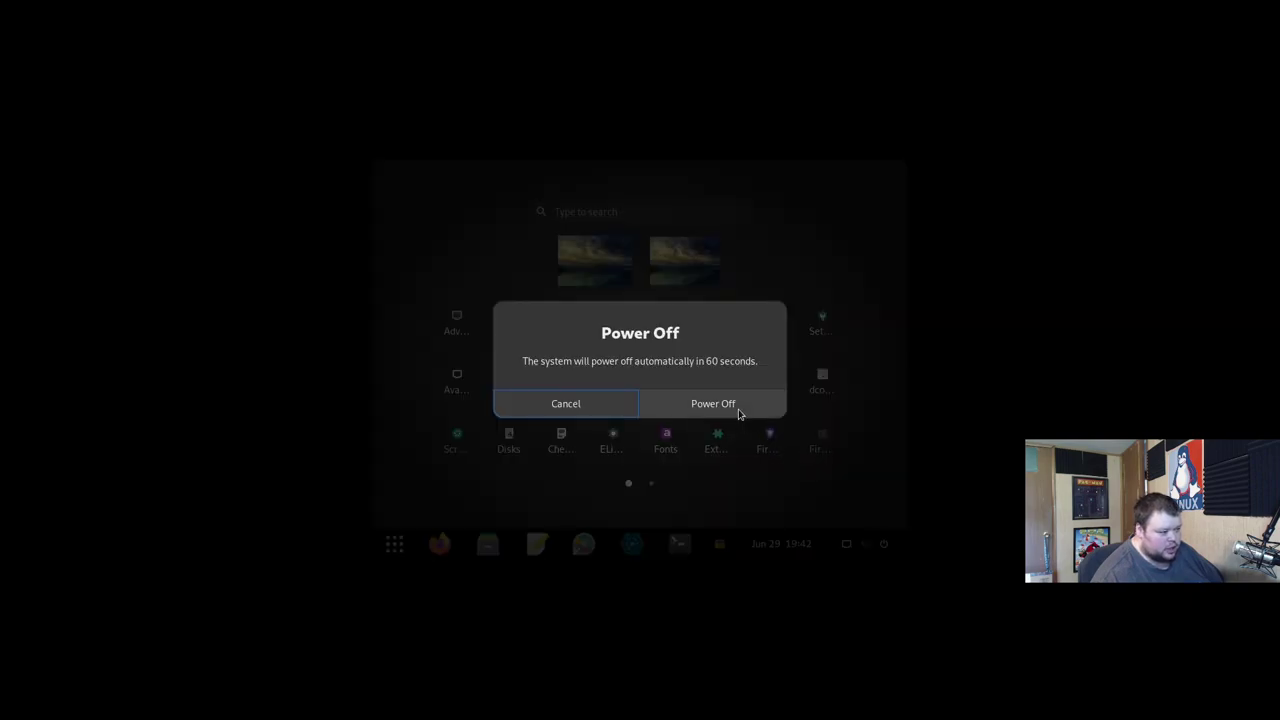
click(738, 413)
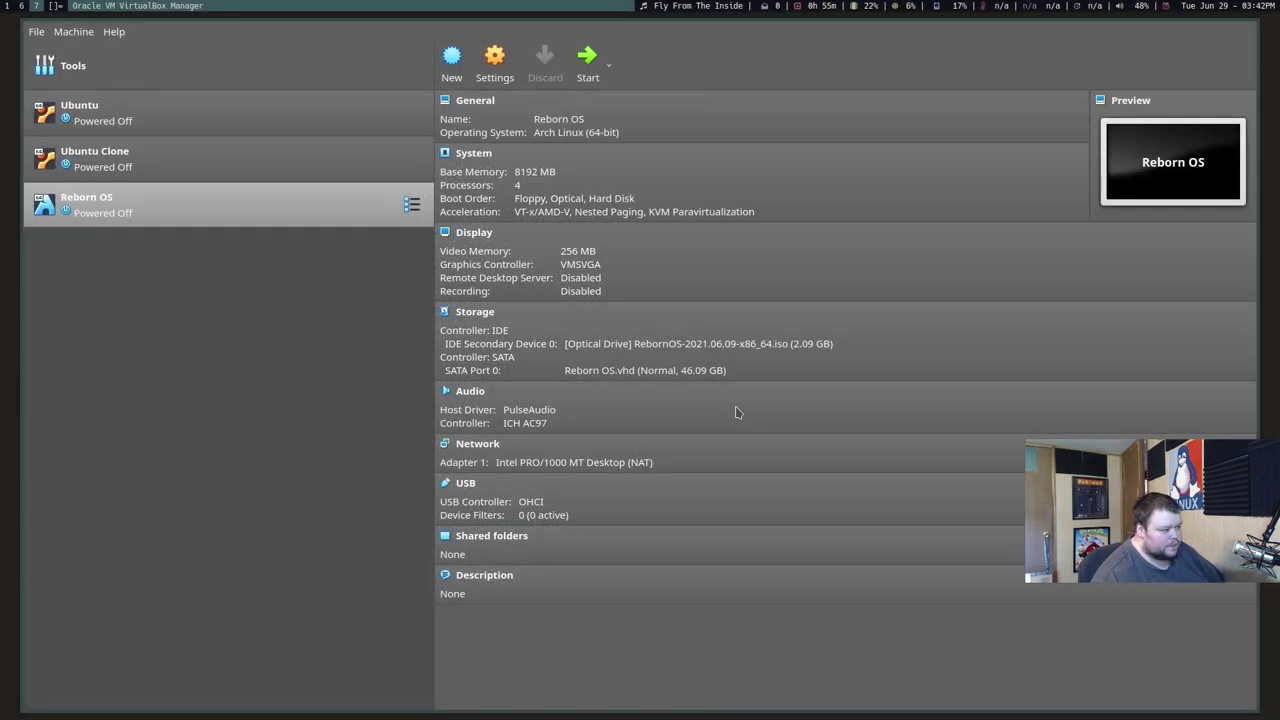
Step: Eject the RebornOS ISO from the VM's optical drive and start the Reborn OS machine
click(680, 344)
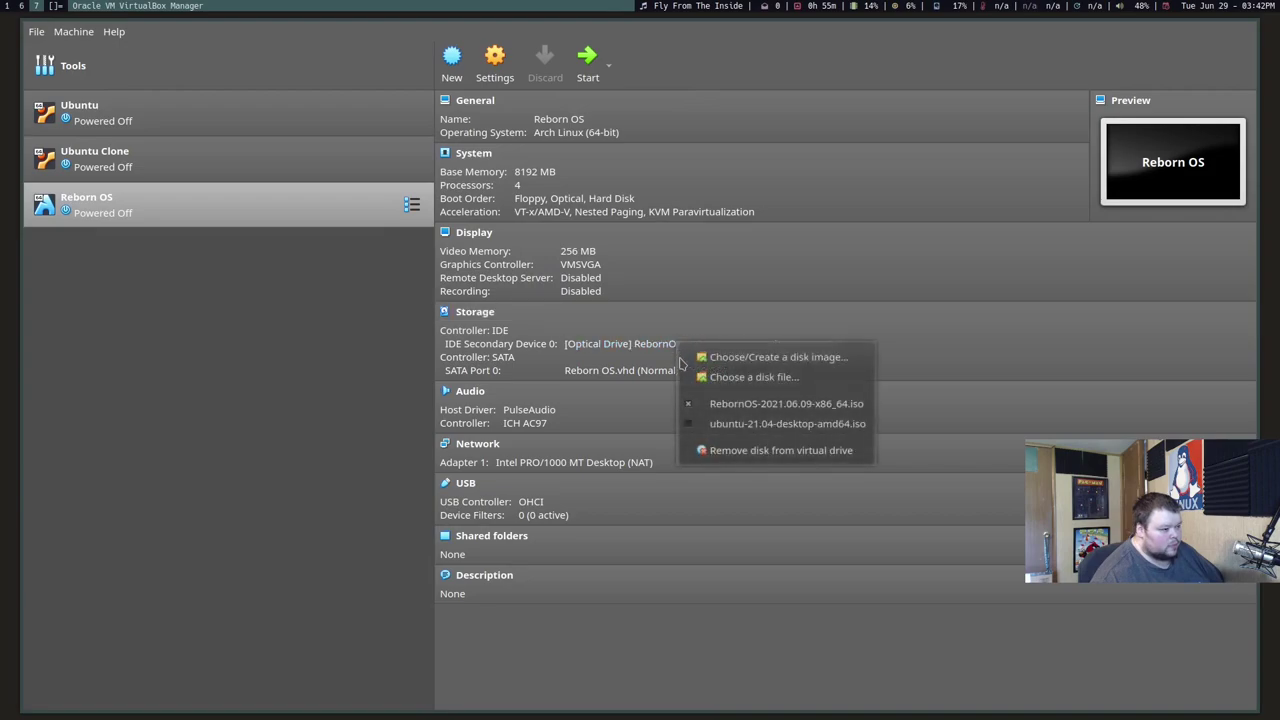
click(727, 452)
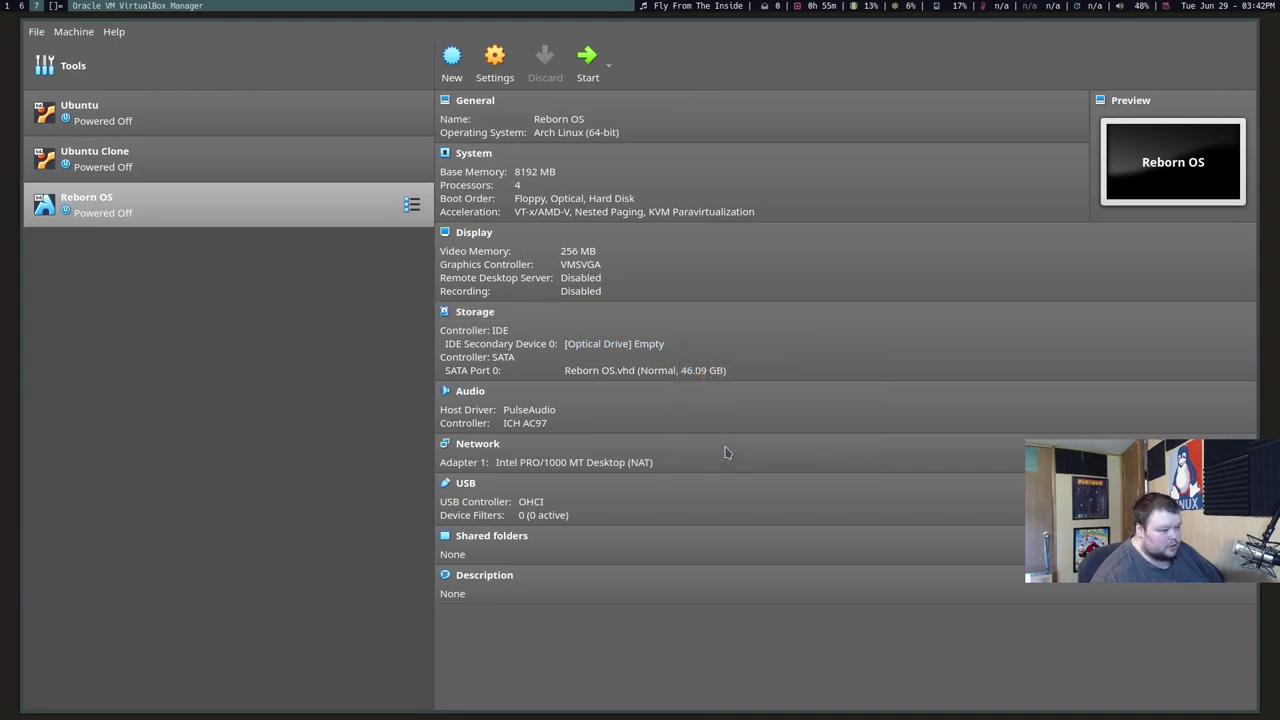
click(589, 62)
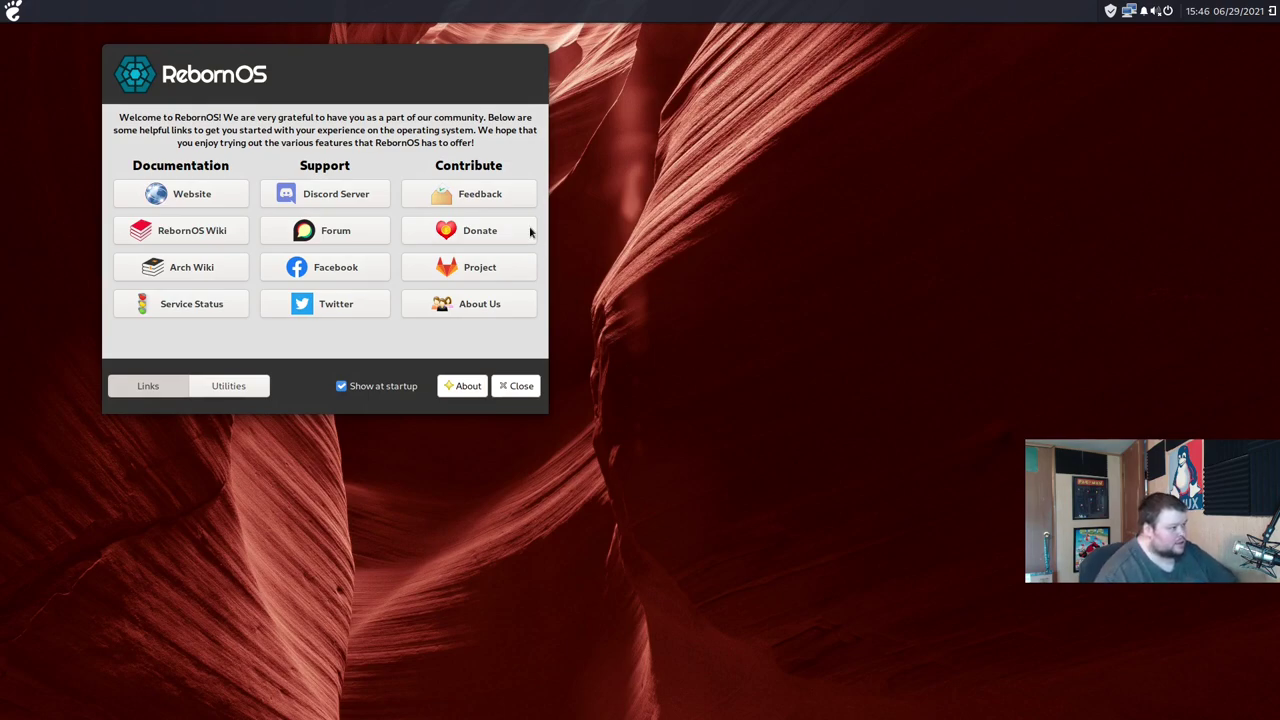
Step: Drag the RebornOS welcome window to the screen centre and show its Utilities tab
drag(381, 62, 760, 197)
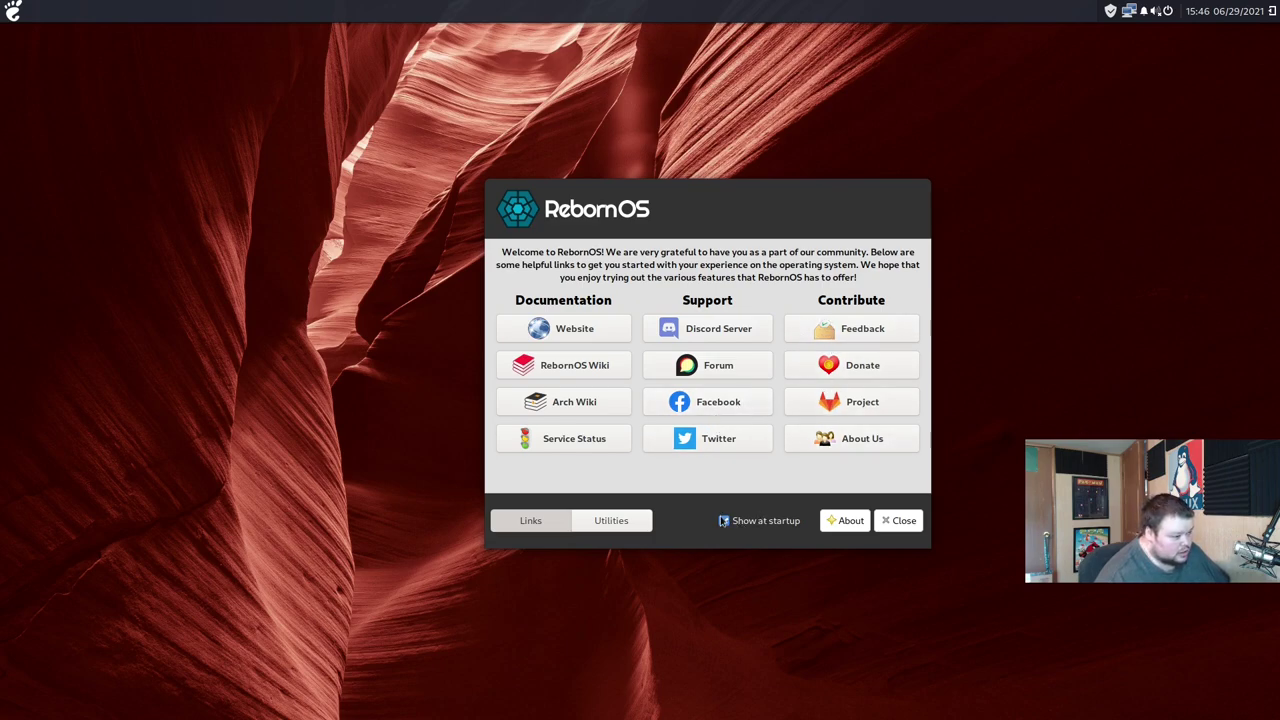
click(630, 520)
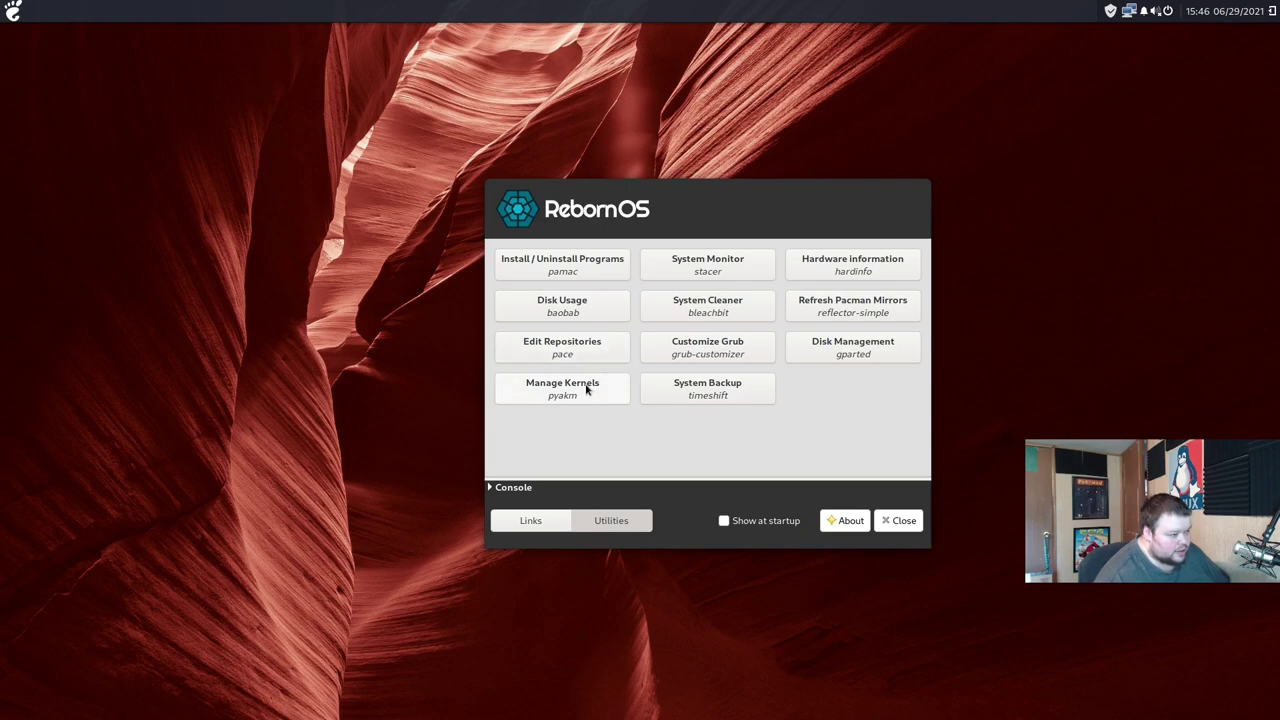
Step: Open and close the kernel manager, then decline installing stacer, timeshift and grub-customizer
click(586, 389)
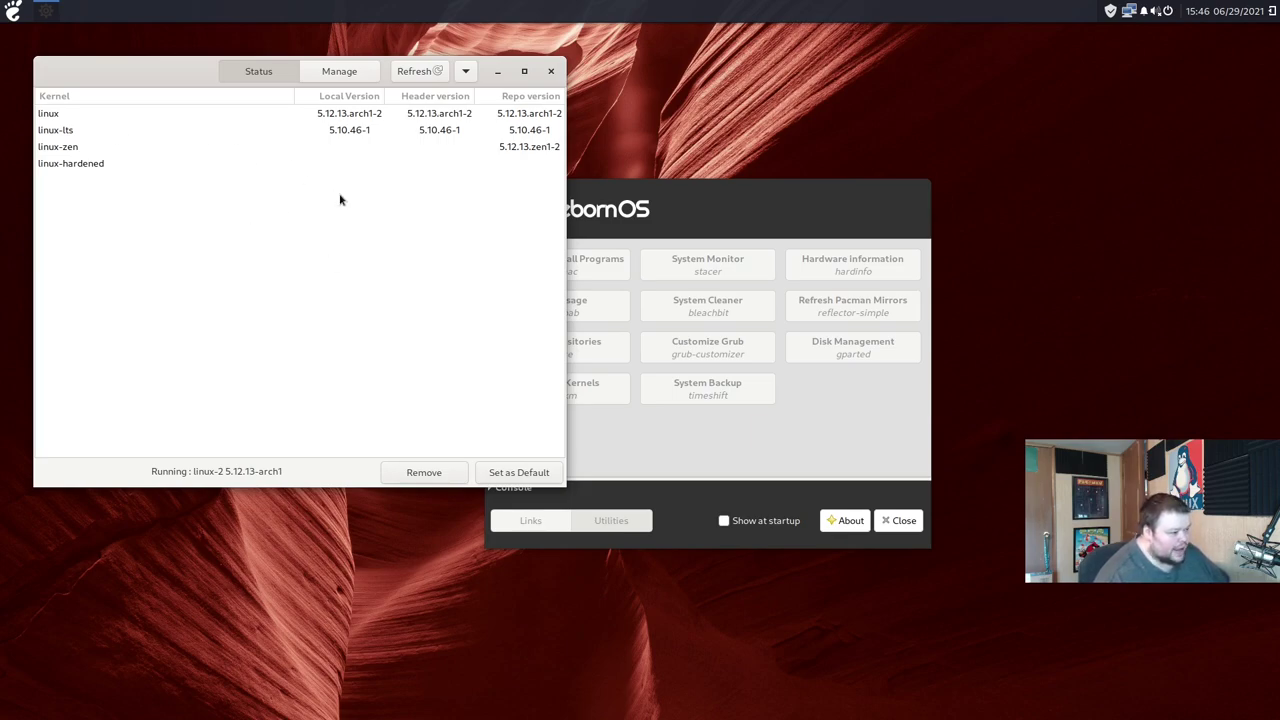
click(550, 73)
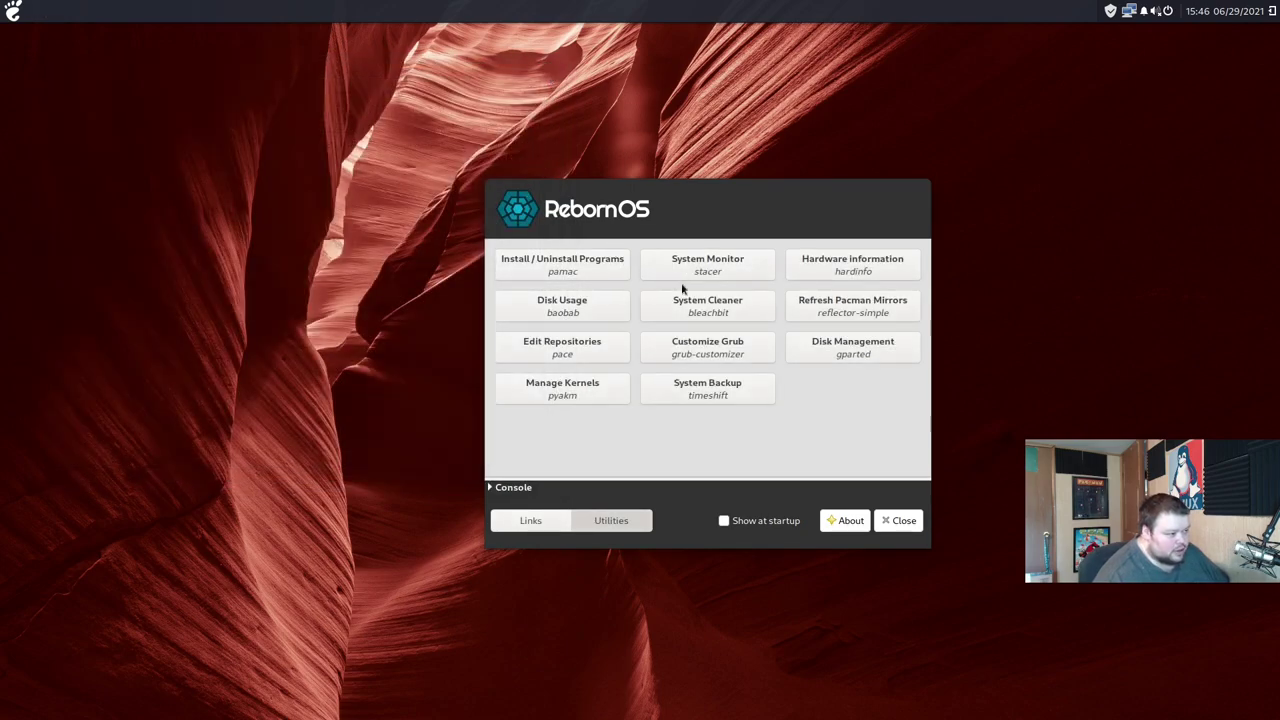
click(723, 271)
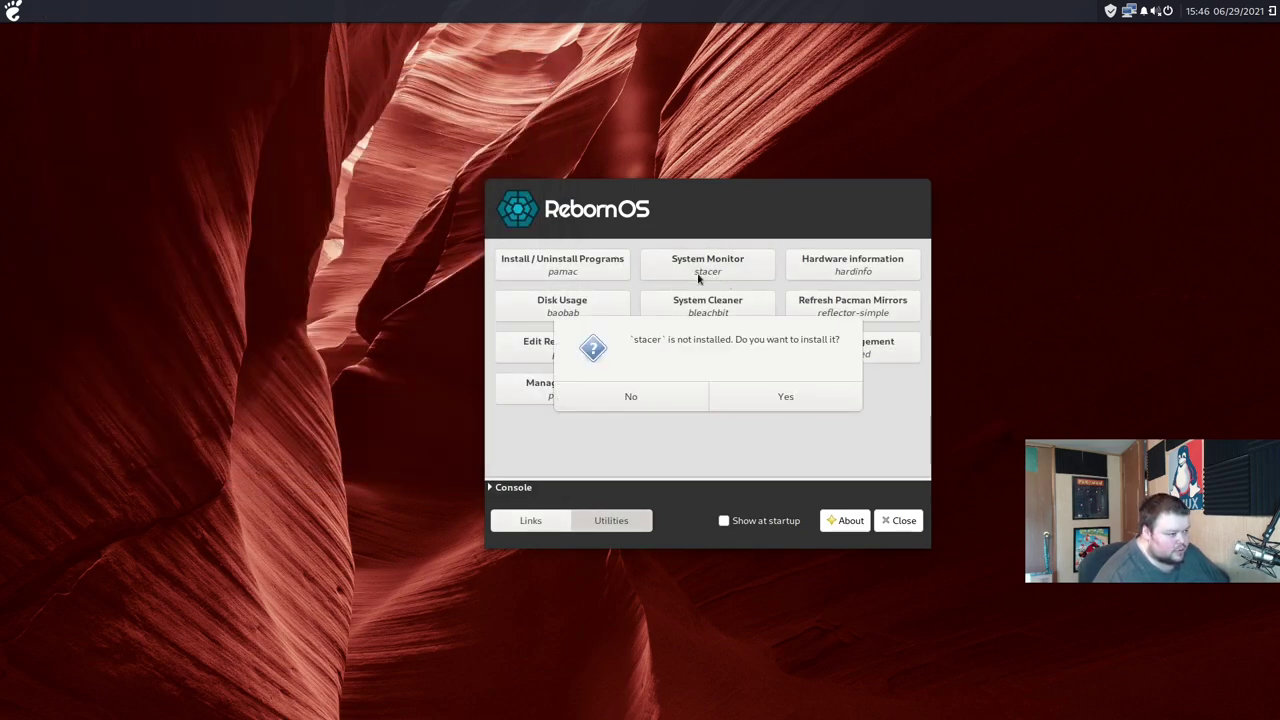
click(774, 395)
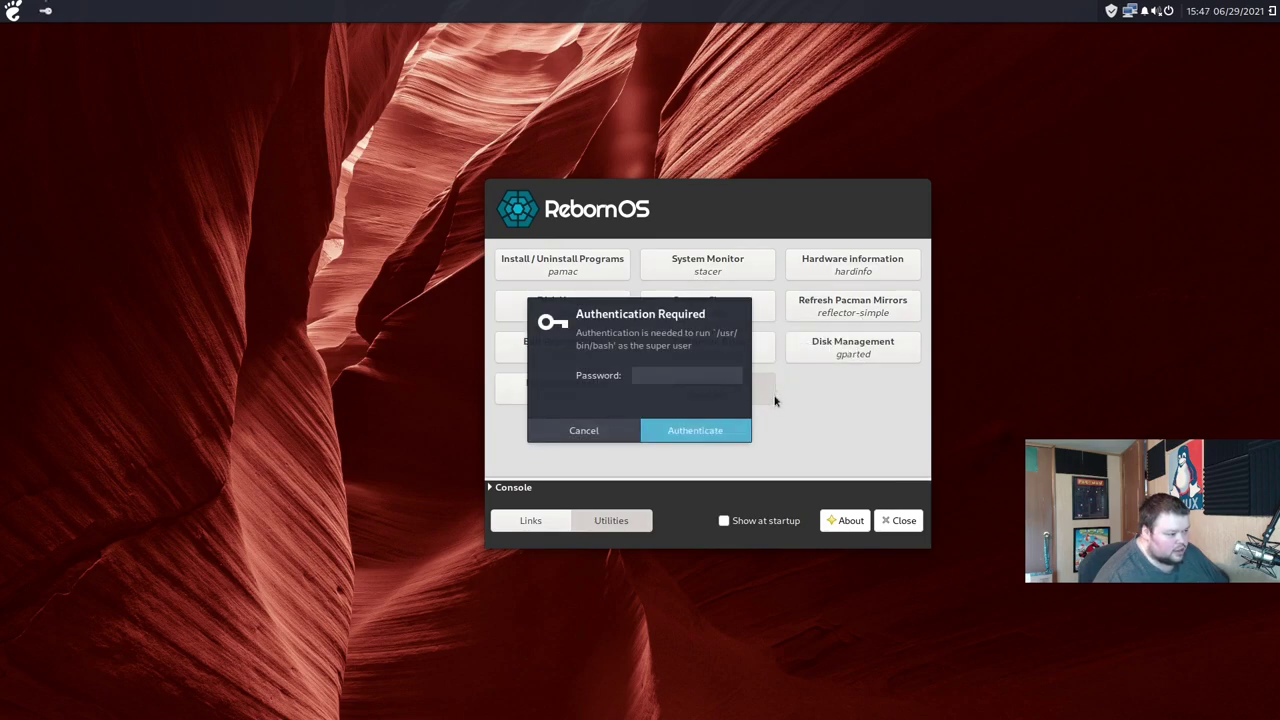
click(586, 430)
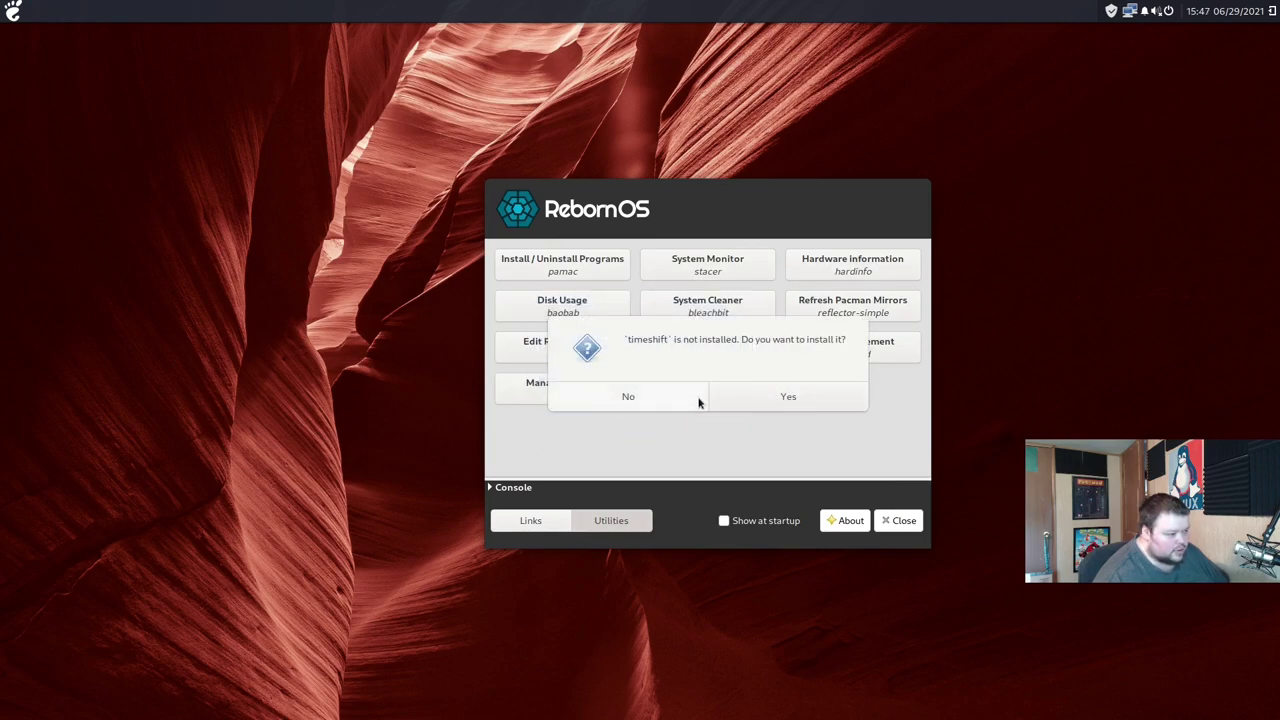
click(630, 397)
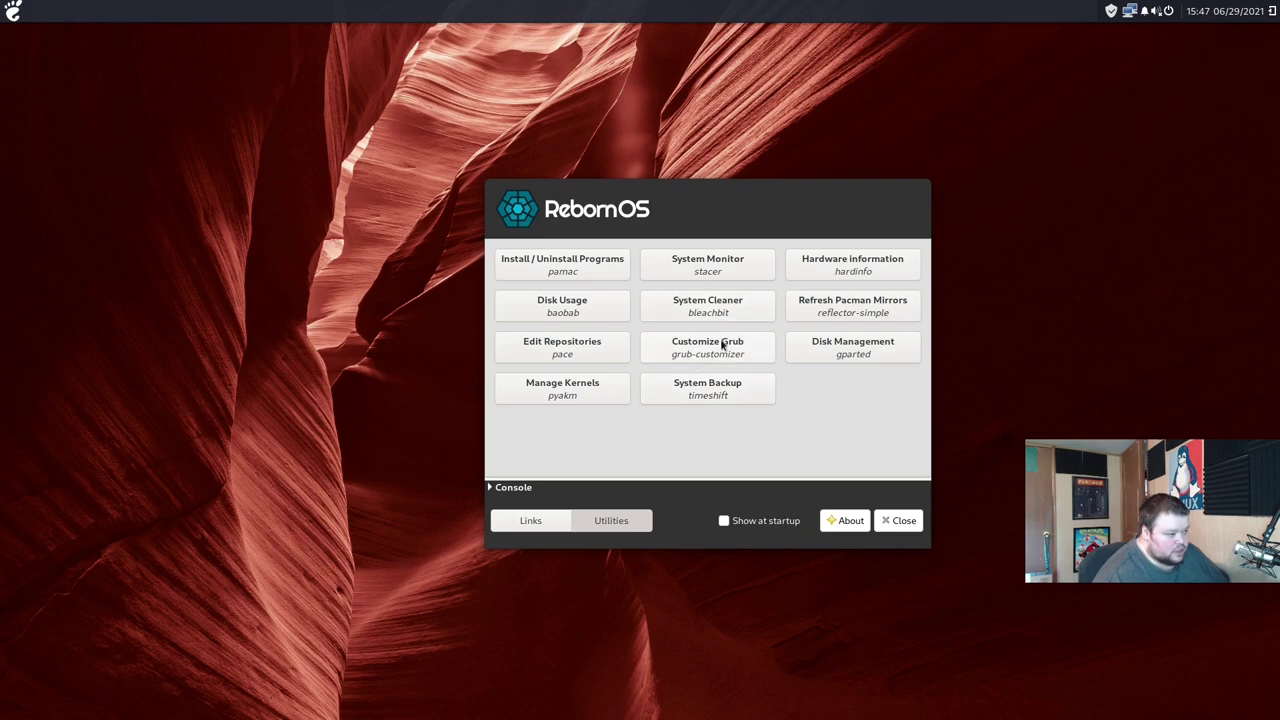
click(722, 345)
click(669, 401)
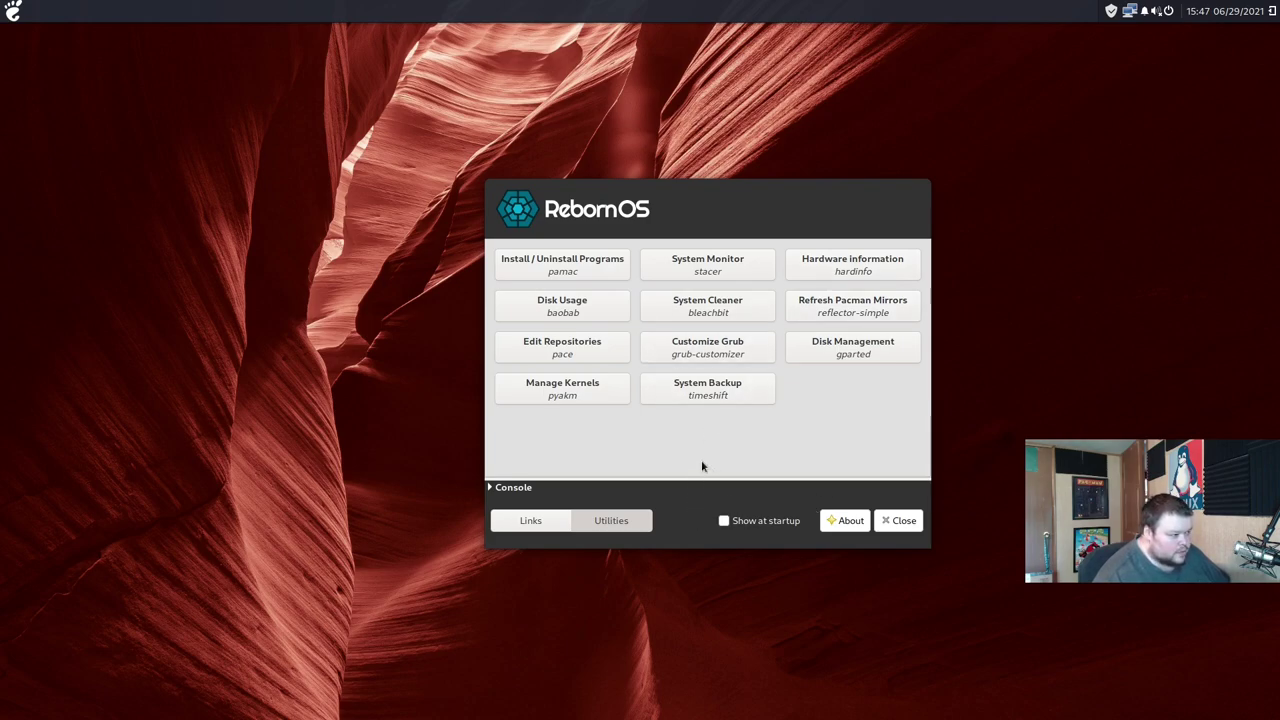
click(893, 520)
click(14, 12)
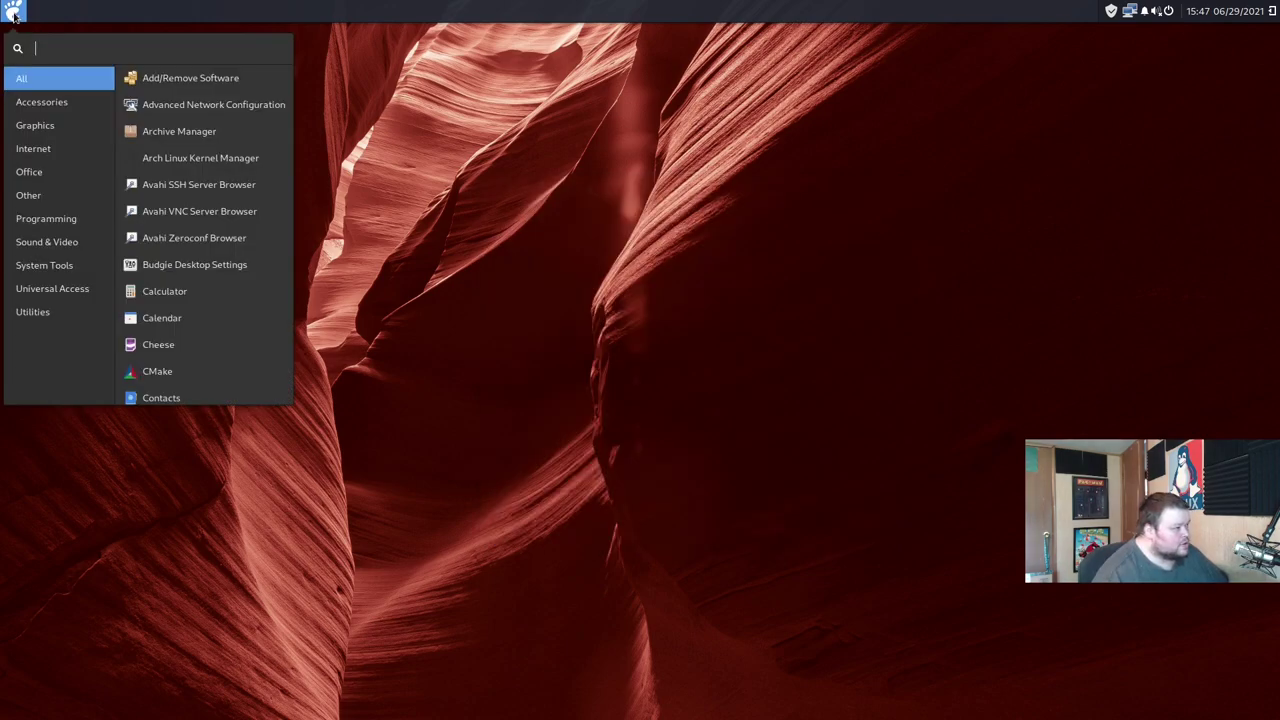
click(40, 104)
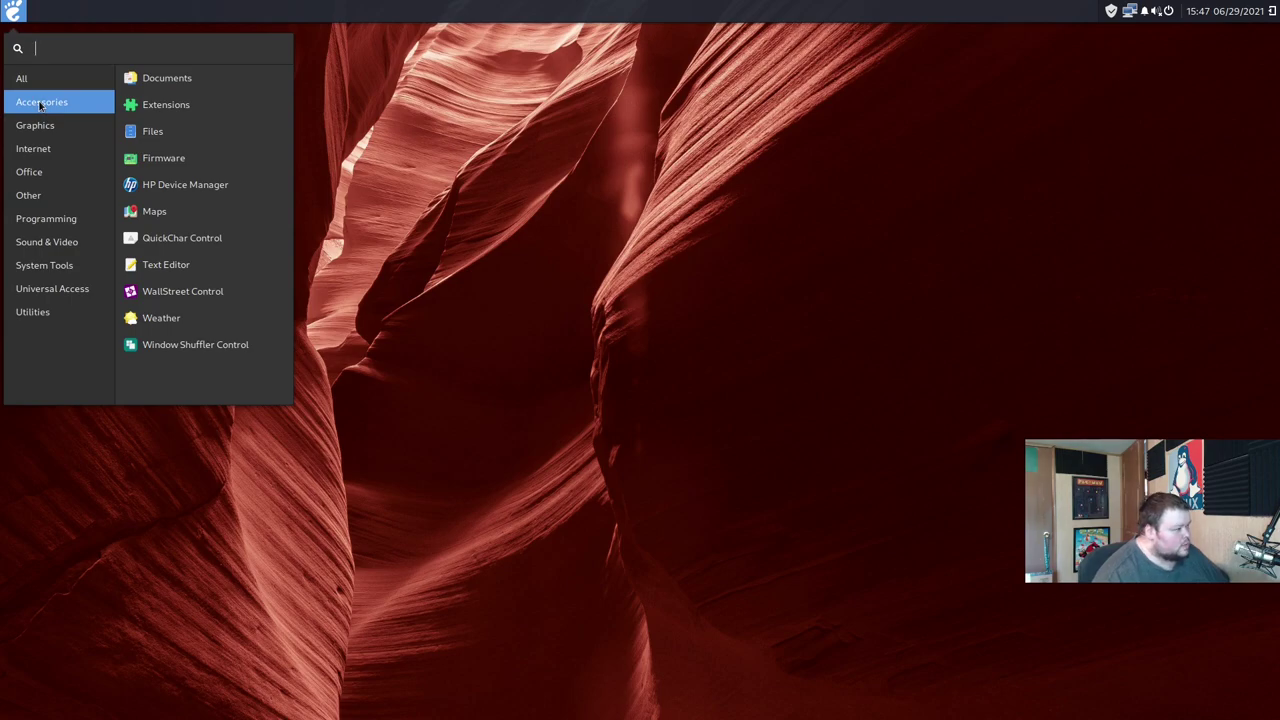
click(166, 82)
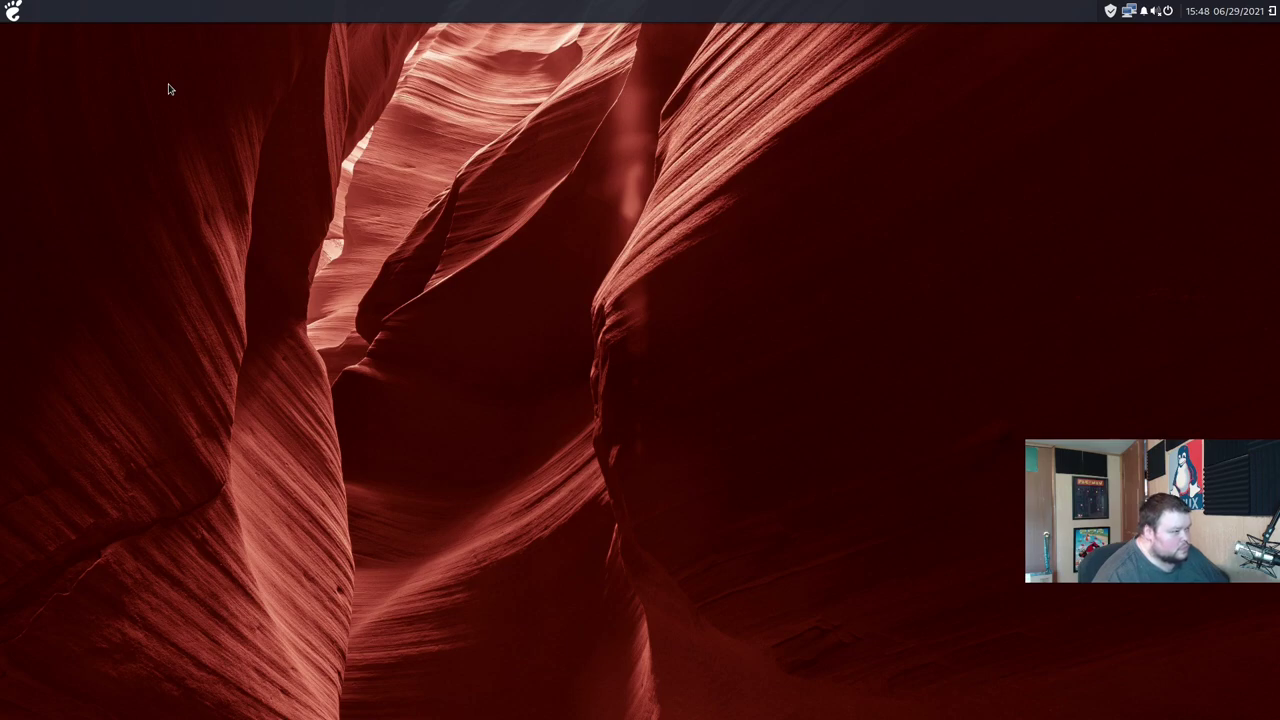
click(13, 14)
click(42, 101)
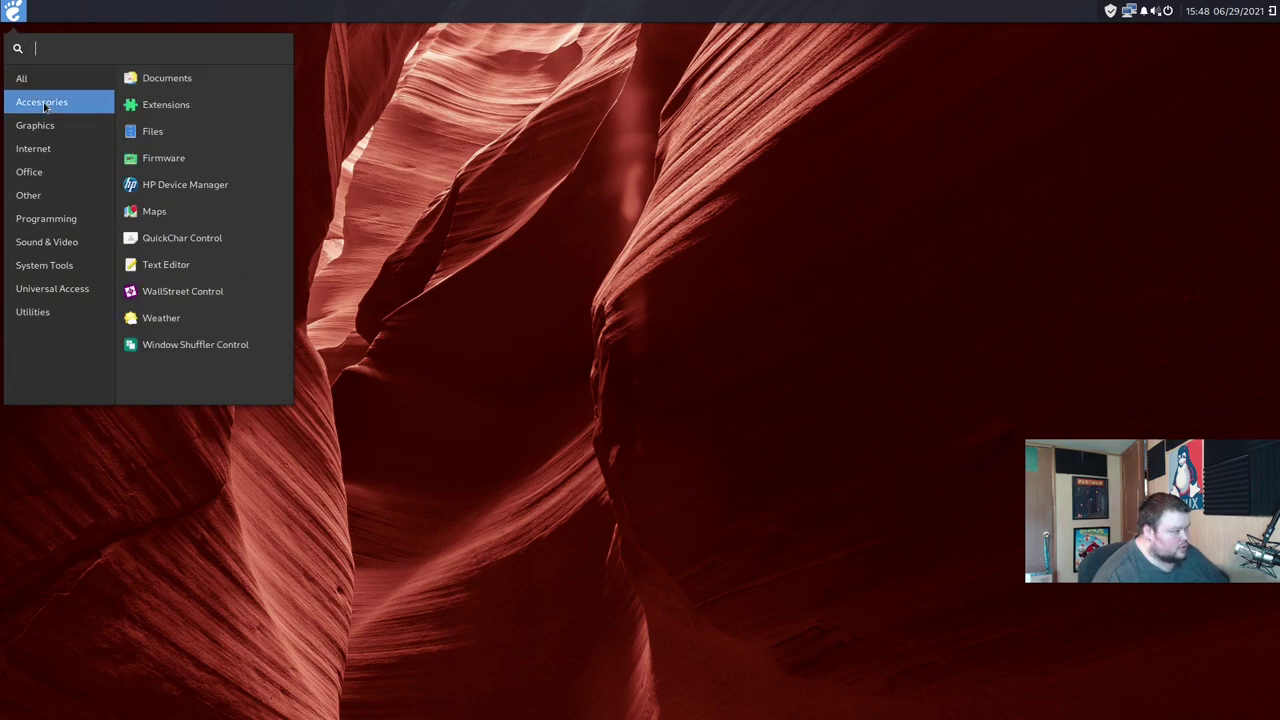
click(152, 108)
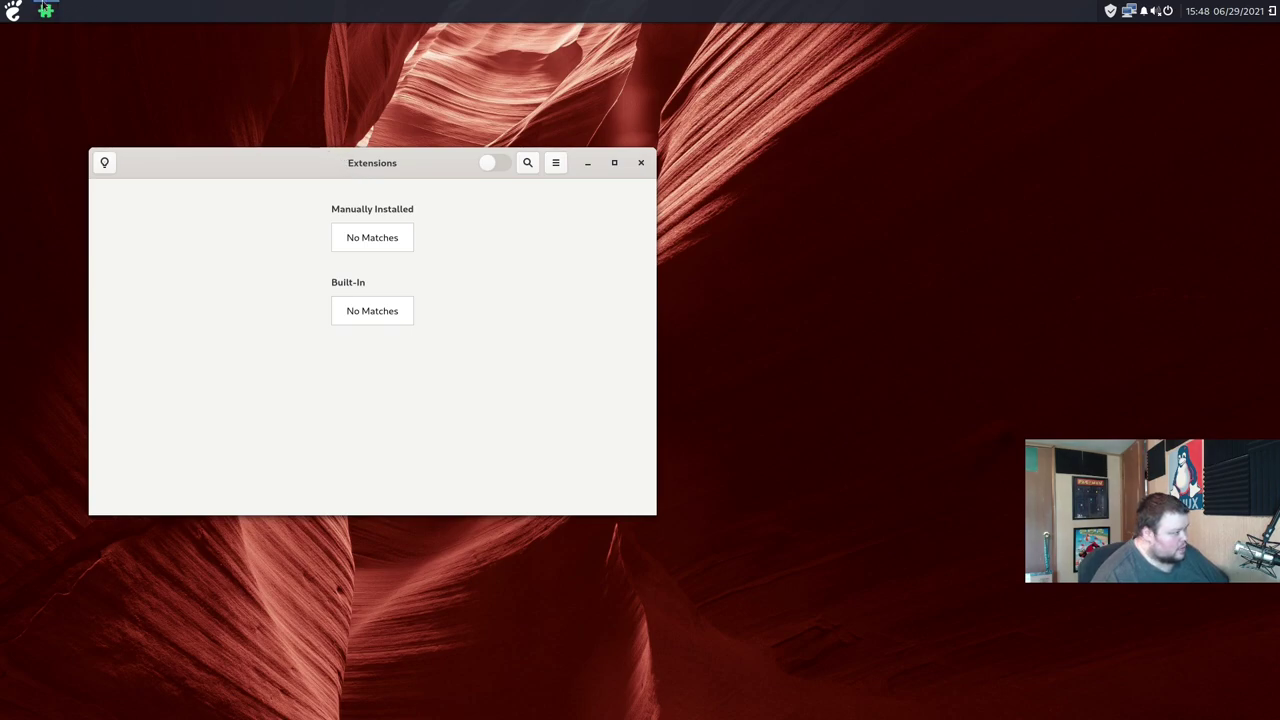
click(15, 8)
click(15, 8)
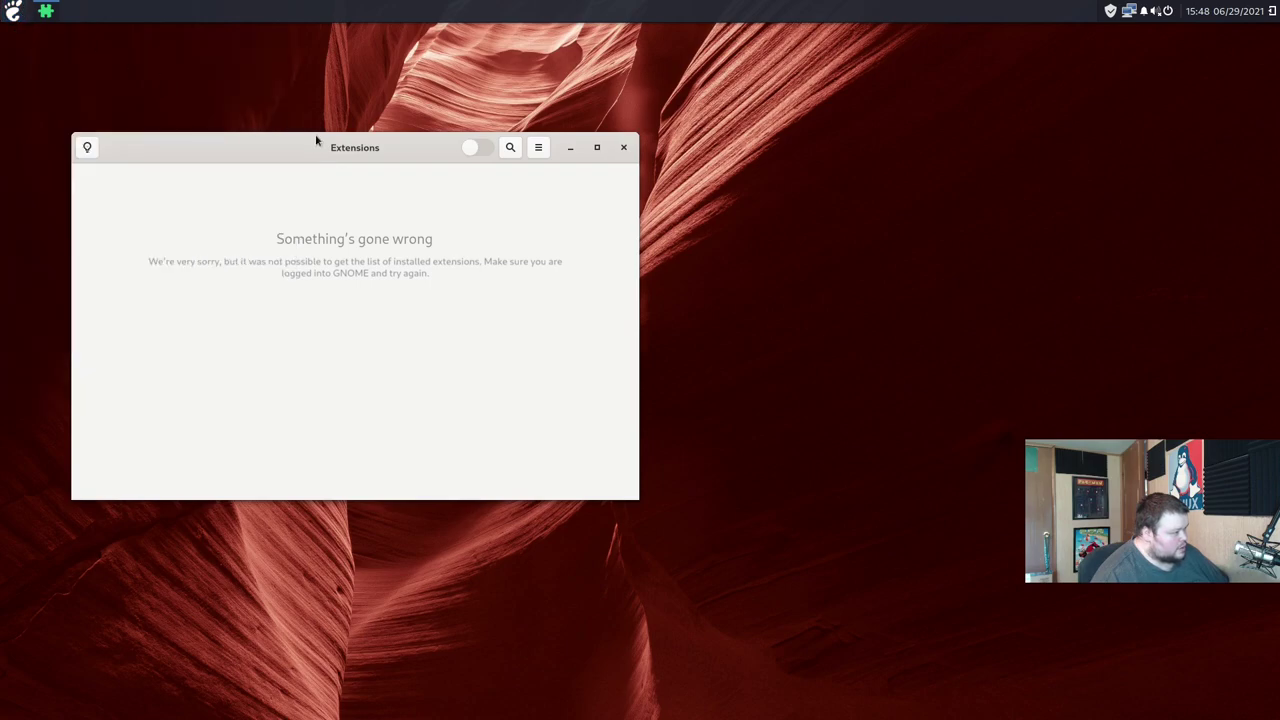
drag(315, 135, 461, 119)
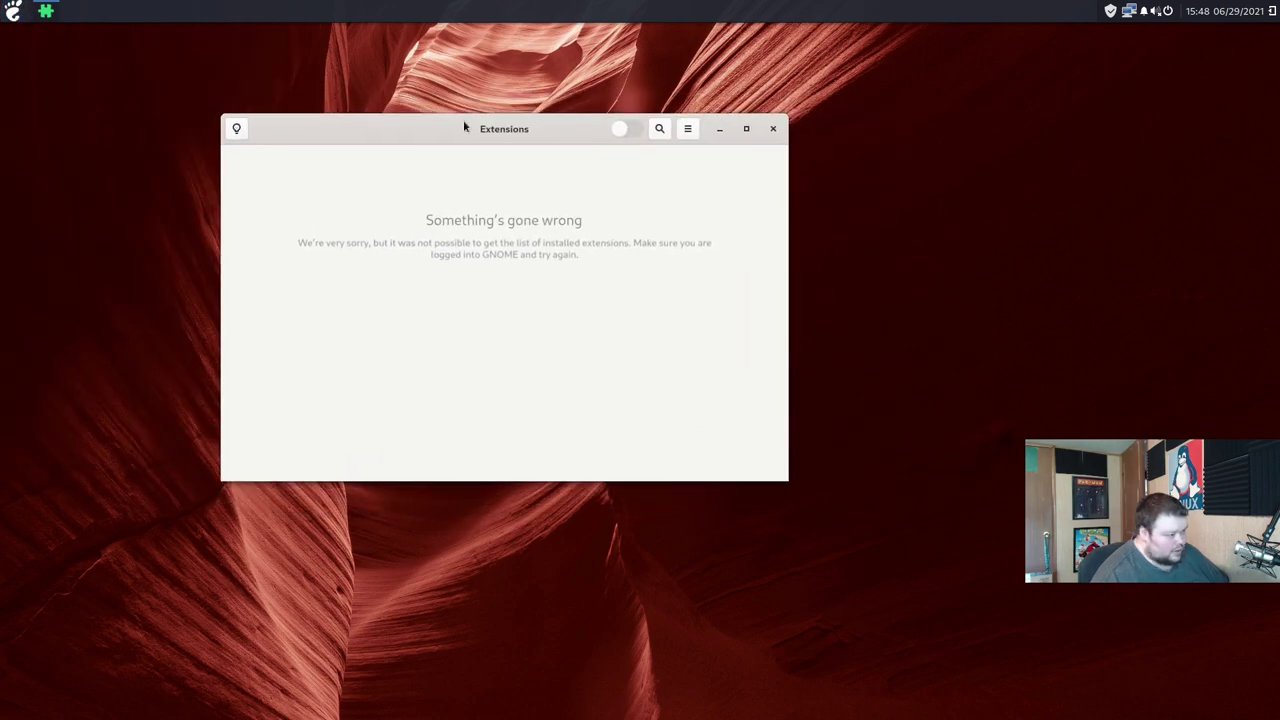
click(772, 131)
click(13, 11)
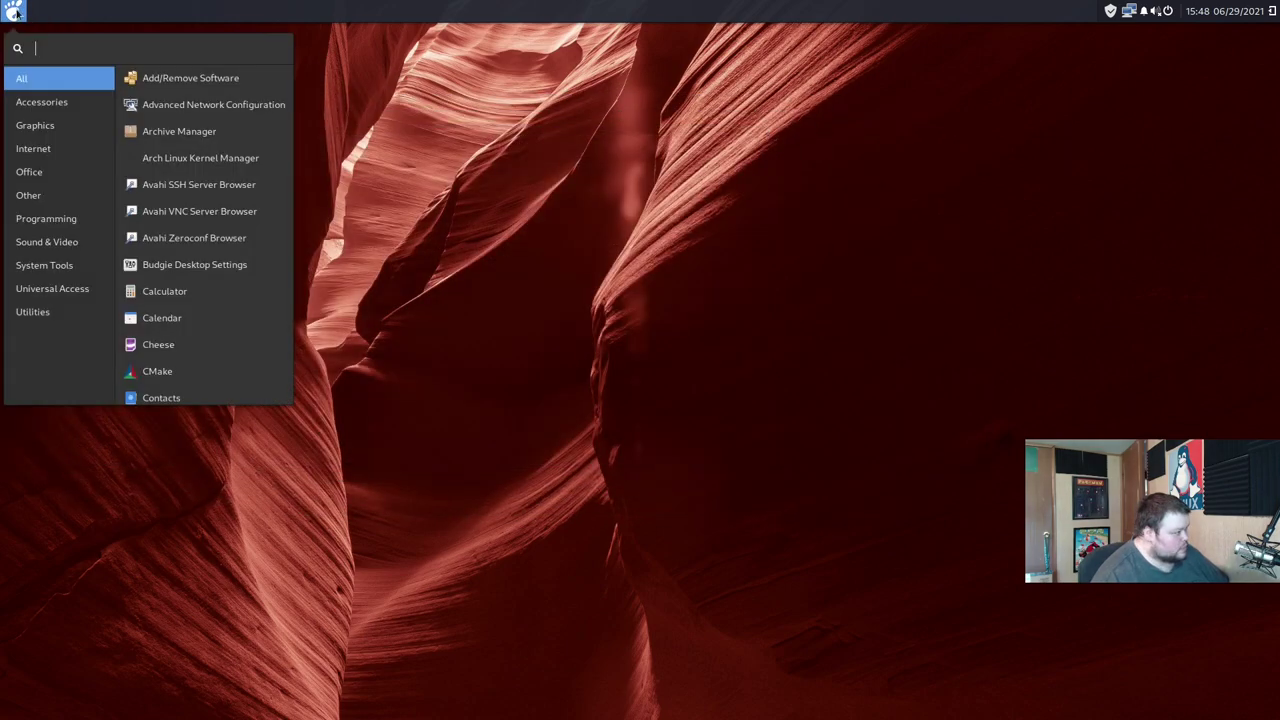
Step: Launch Text Editor from Accessories, view its About info (version 40.1), then close it
click(52, 106)
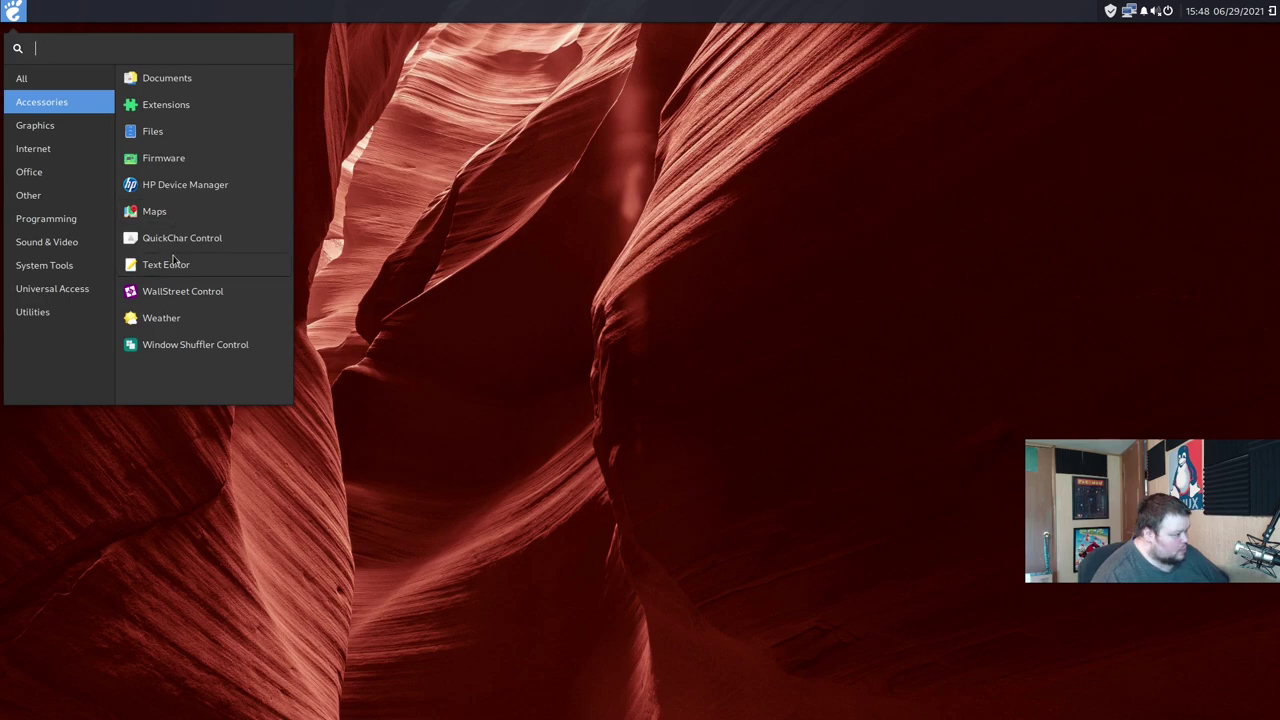
click(166, 265)
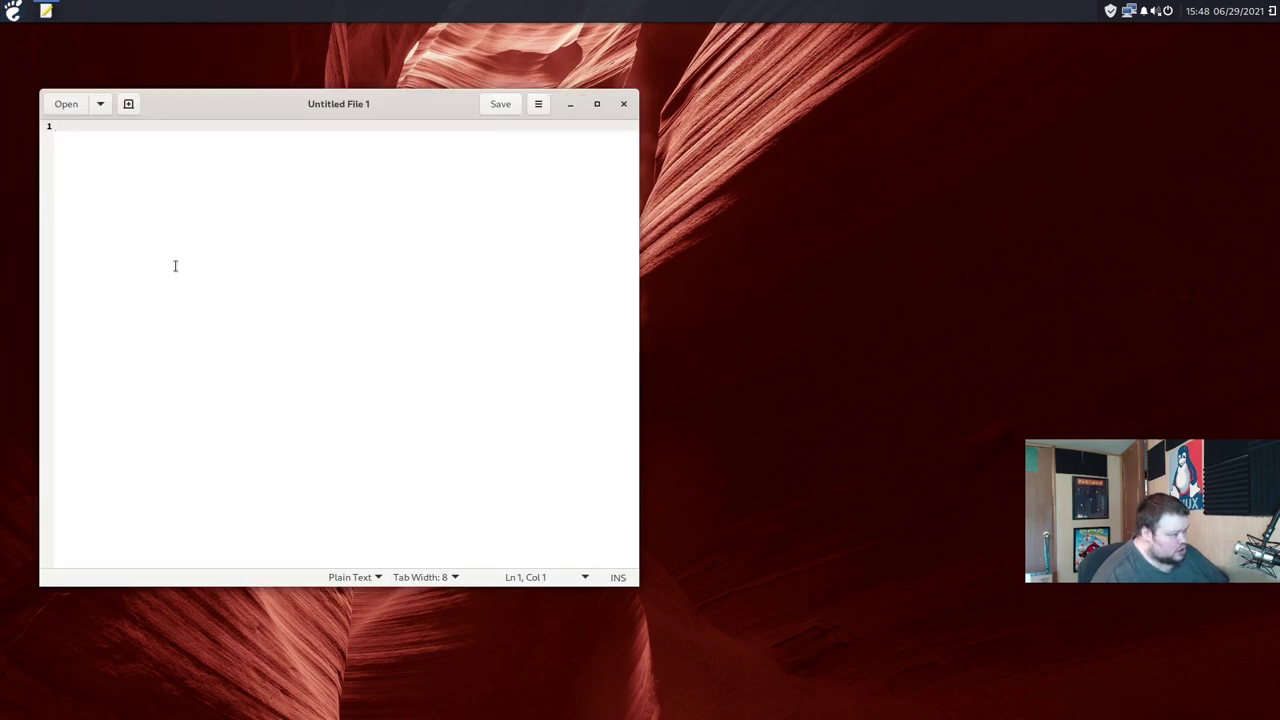
click(533, 105)
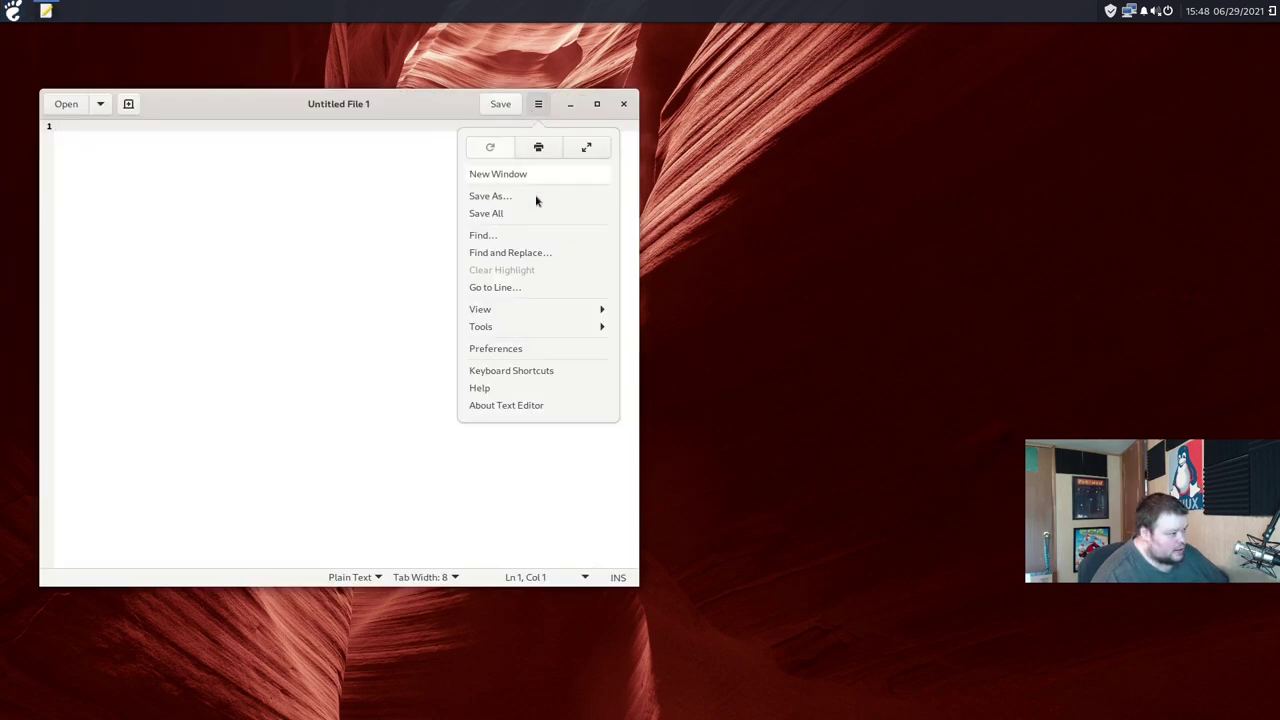
click(523, 406)
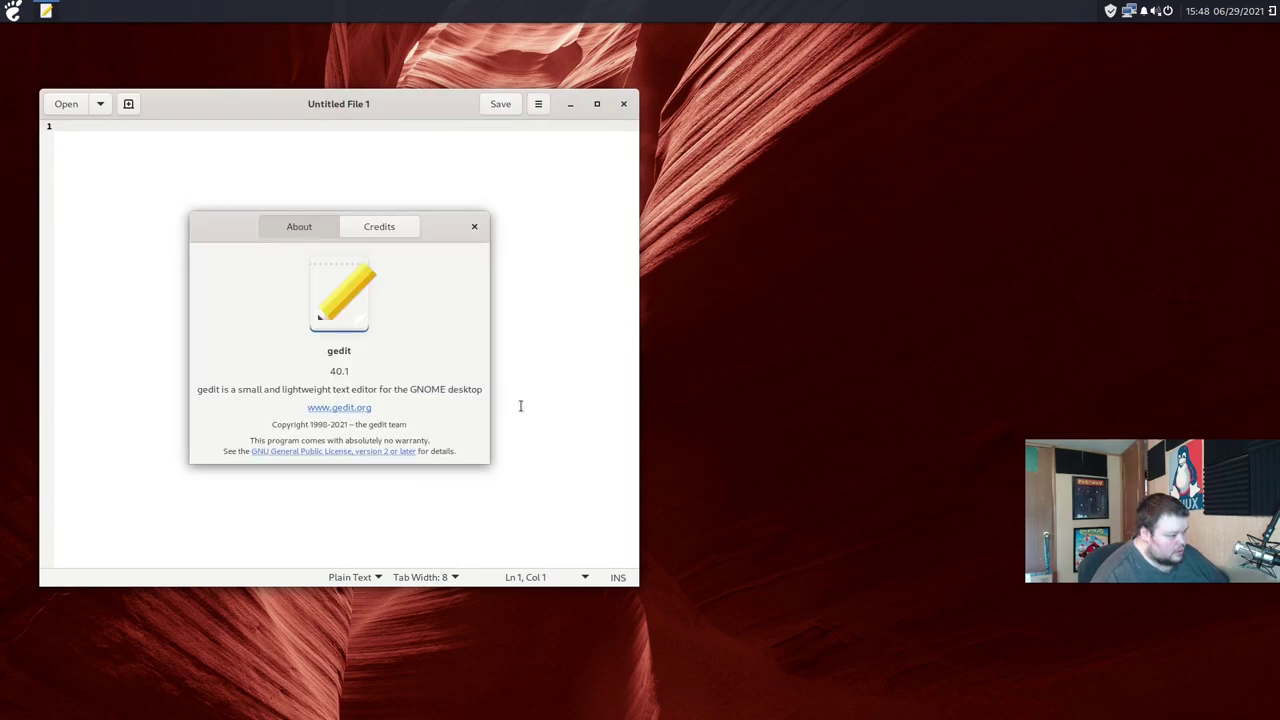
click(474, 226)
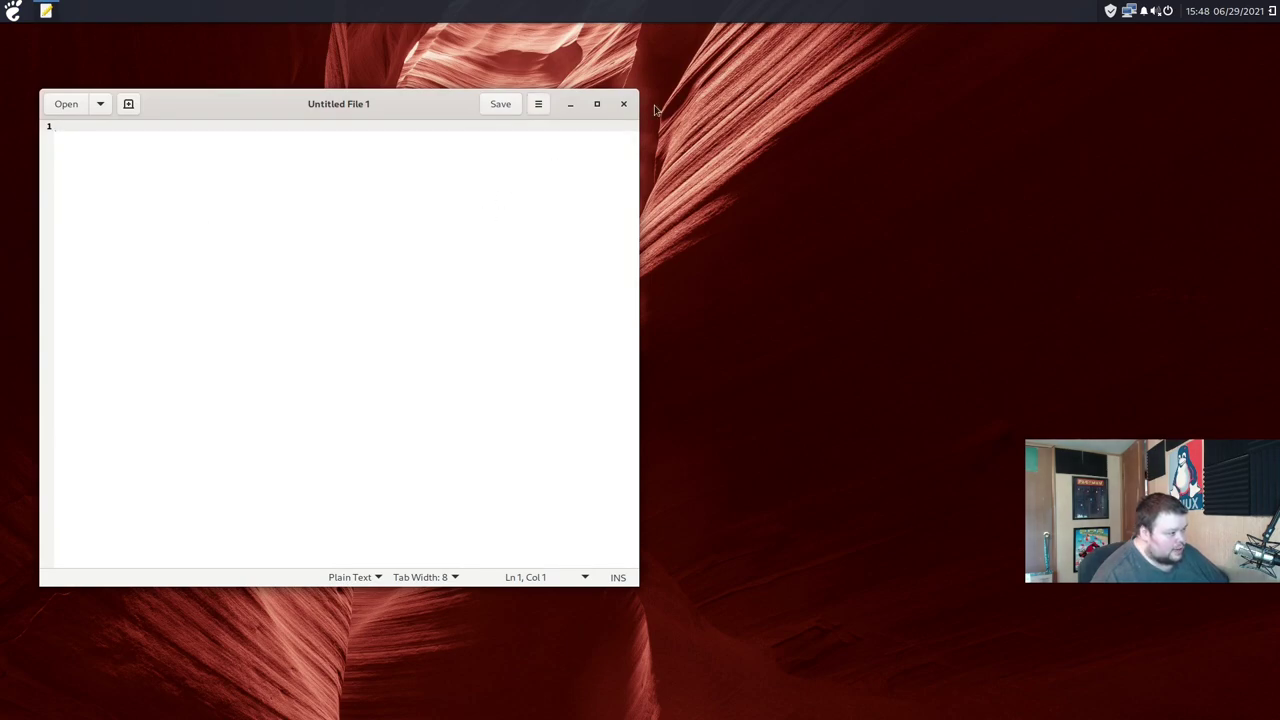
click(623, 105)
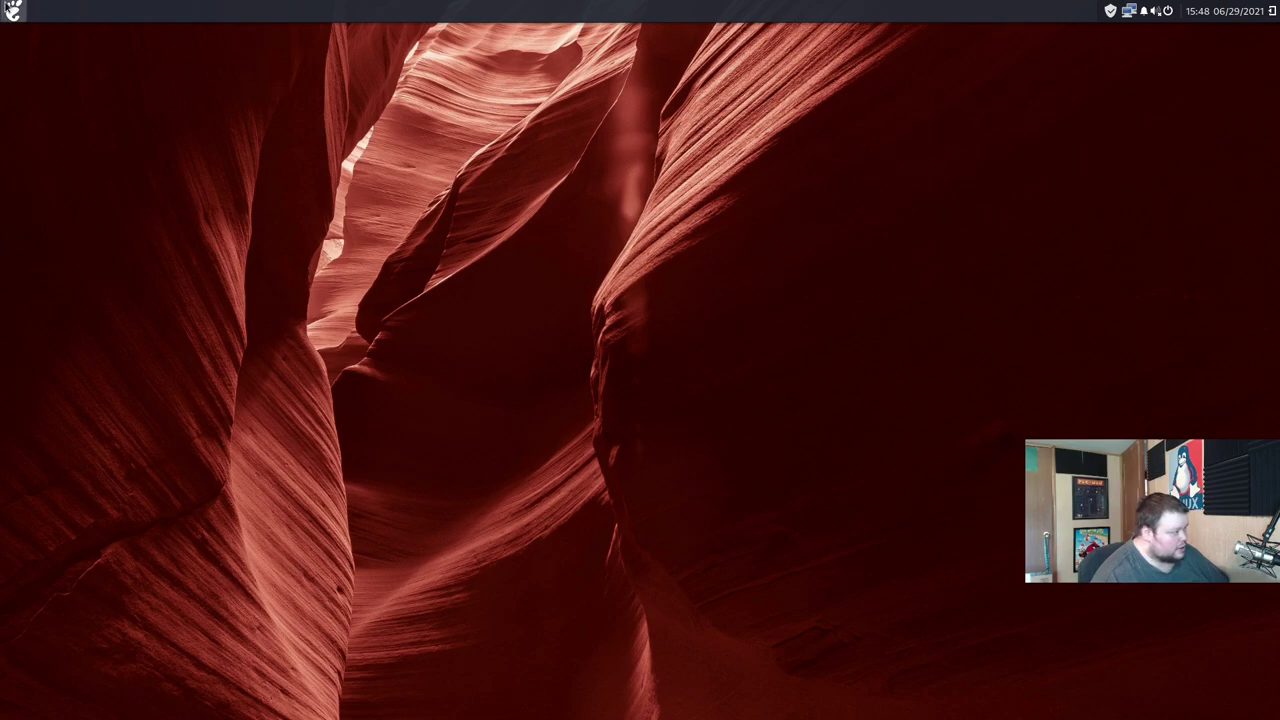
Step: Open Window Shuffler Control from Accessories, then close it
click(15, 11)
click(69, 105)
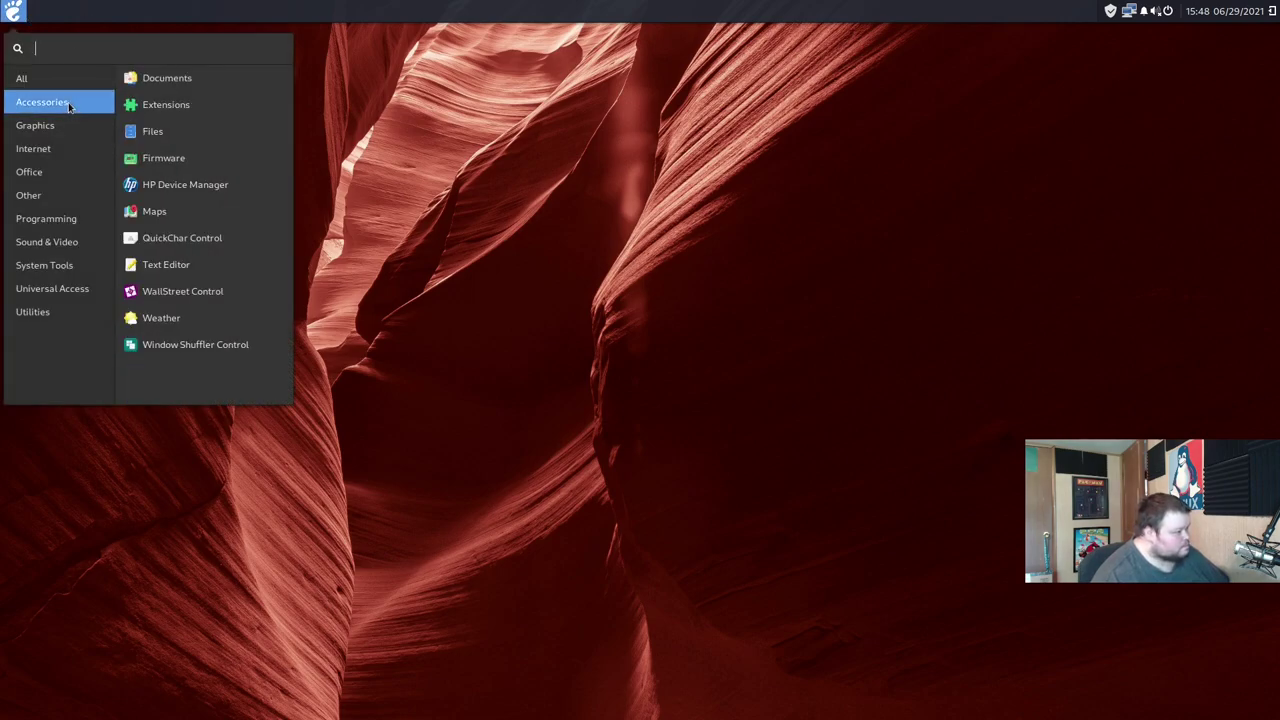
click(170, 346)
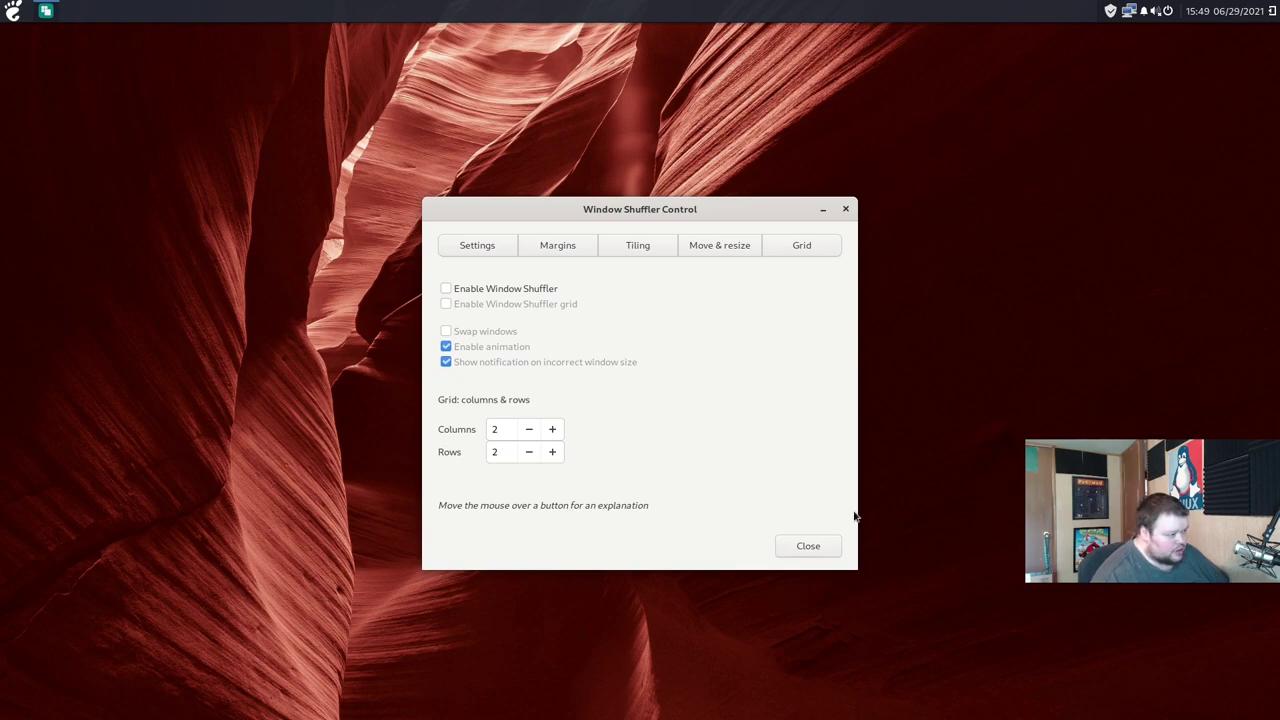
click(808, 545)
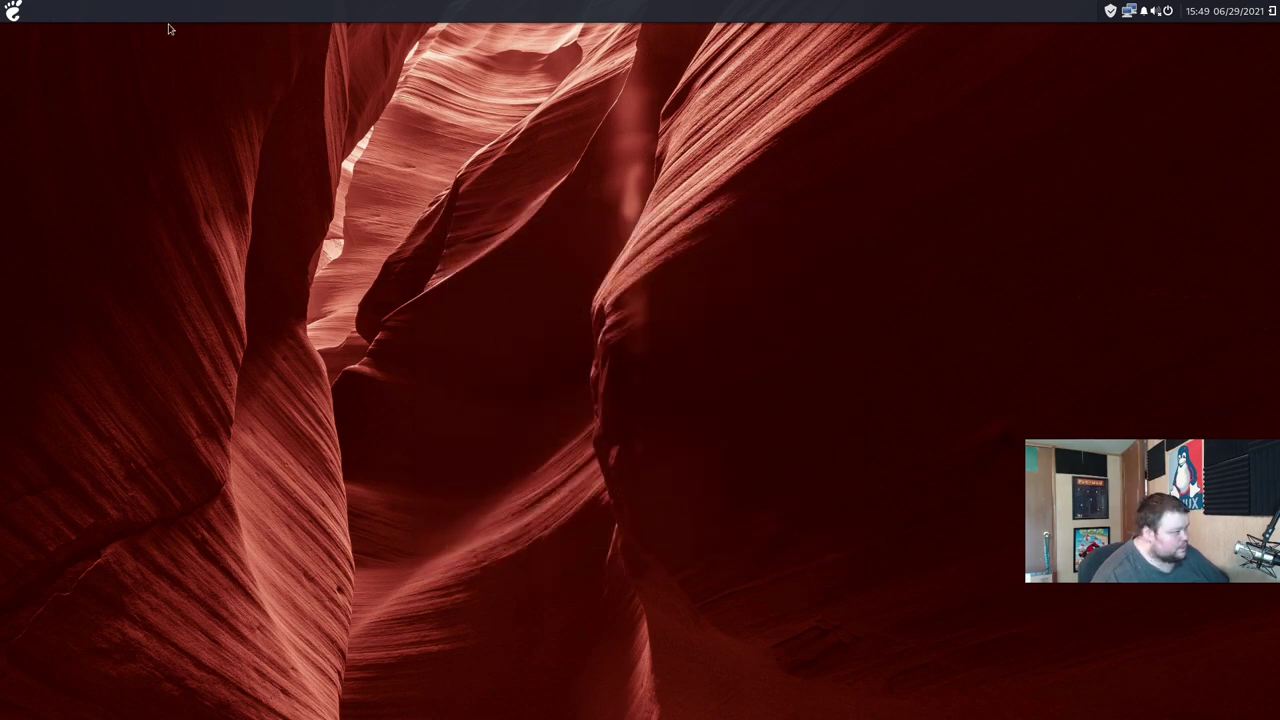
Step: Launch the Photos app from the Graphics category of the application menu
click(13, 11)
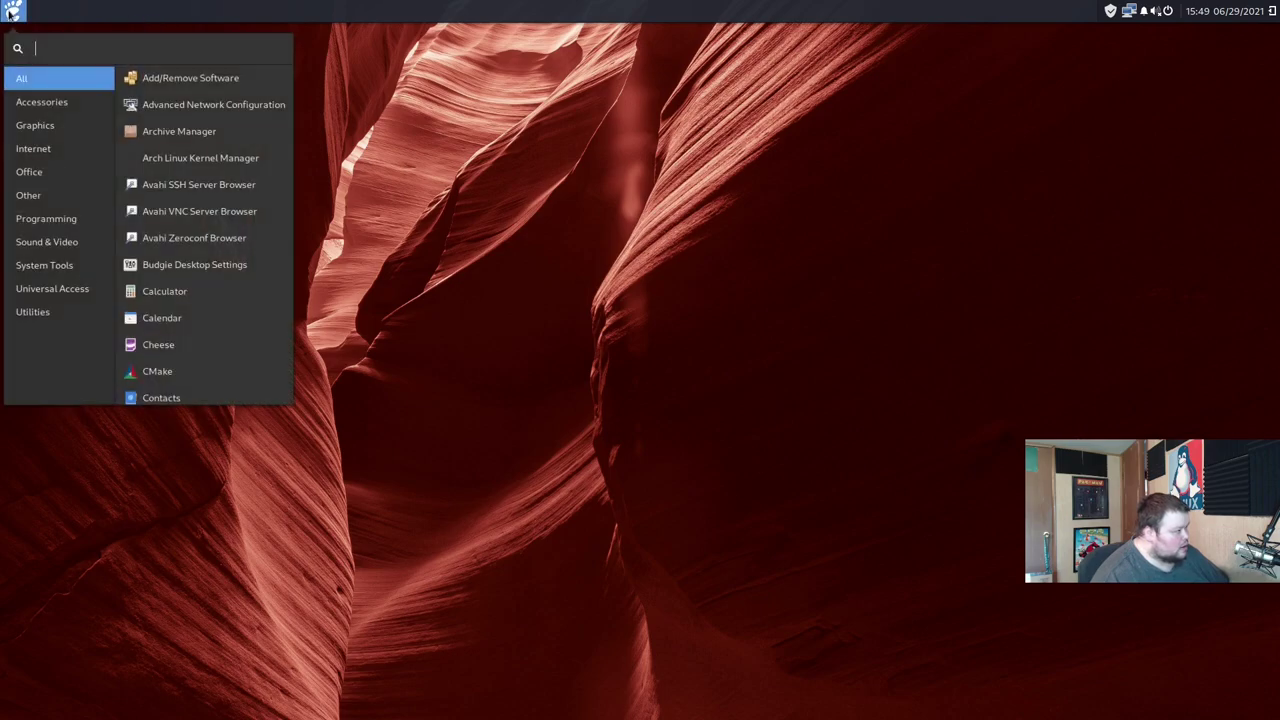
click(38, 104)
click(36, 125)
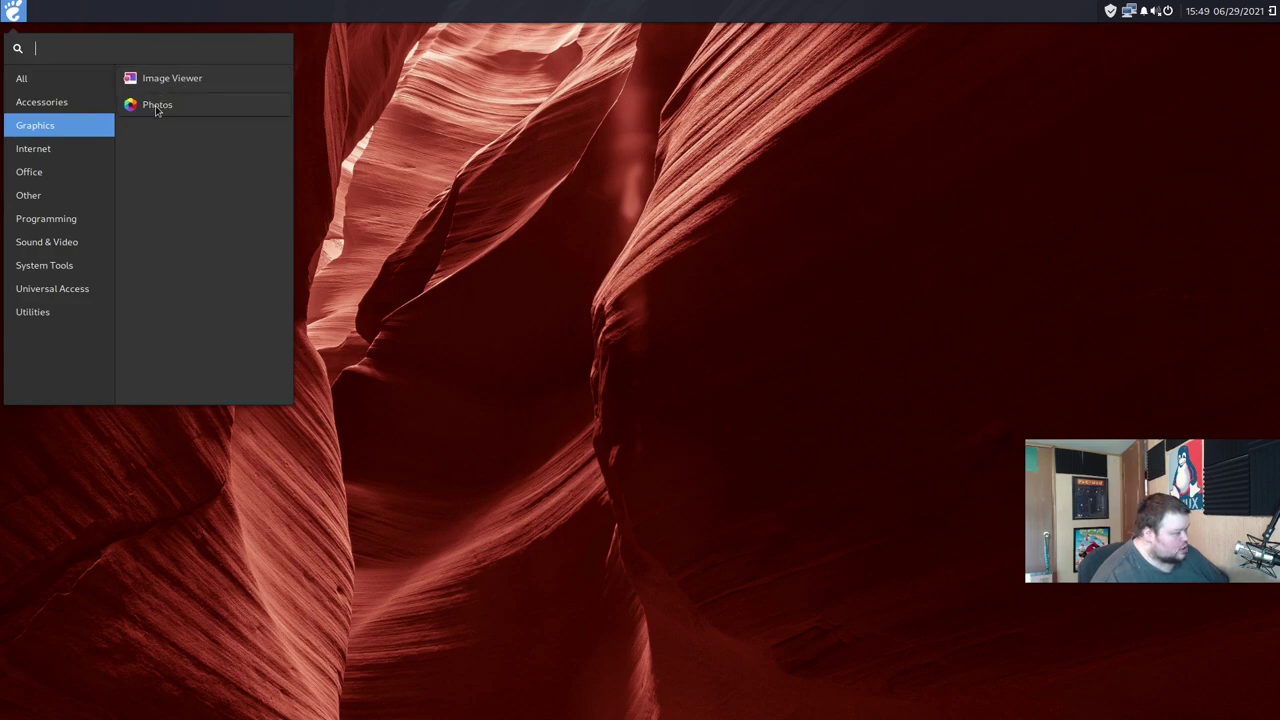
click(153, 105)
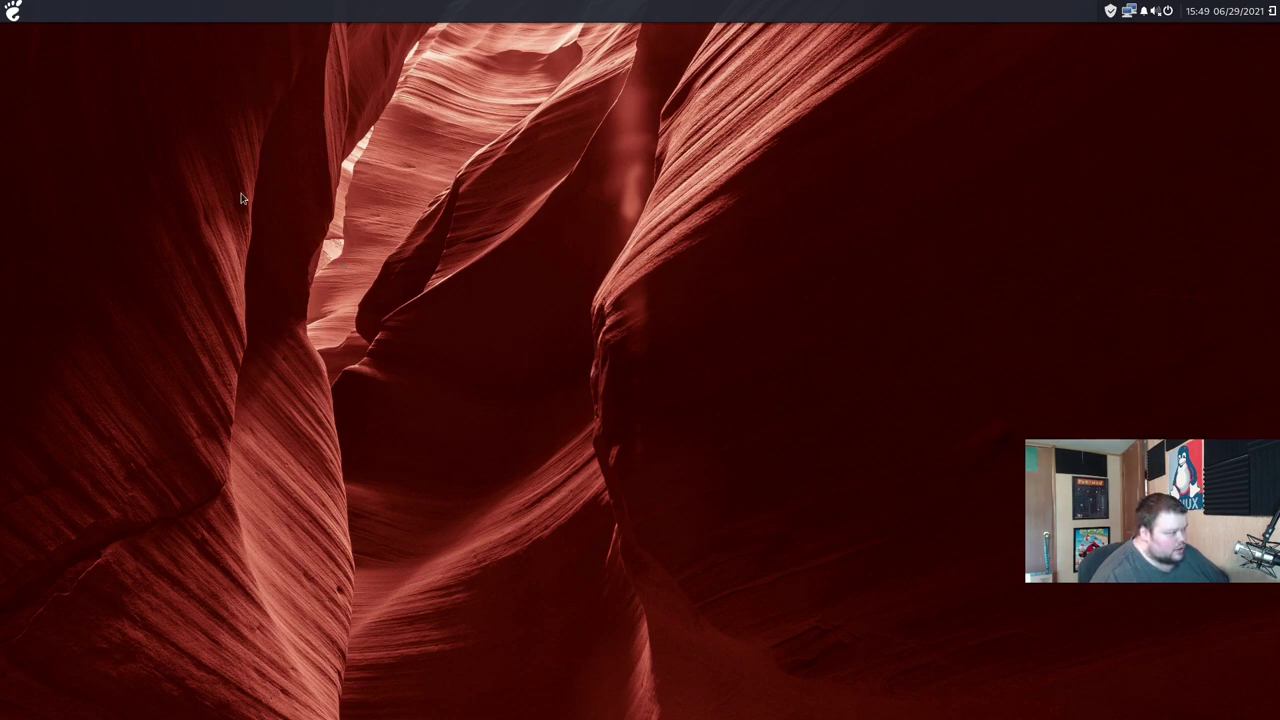
Step: Browse the Internet apps in the application menu, then dismiss the menu
click(14, 12)
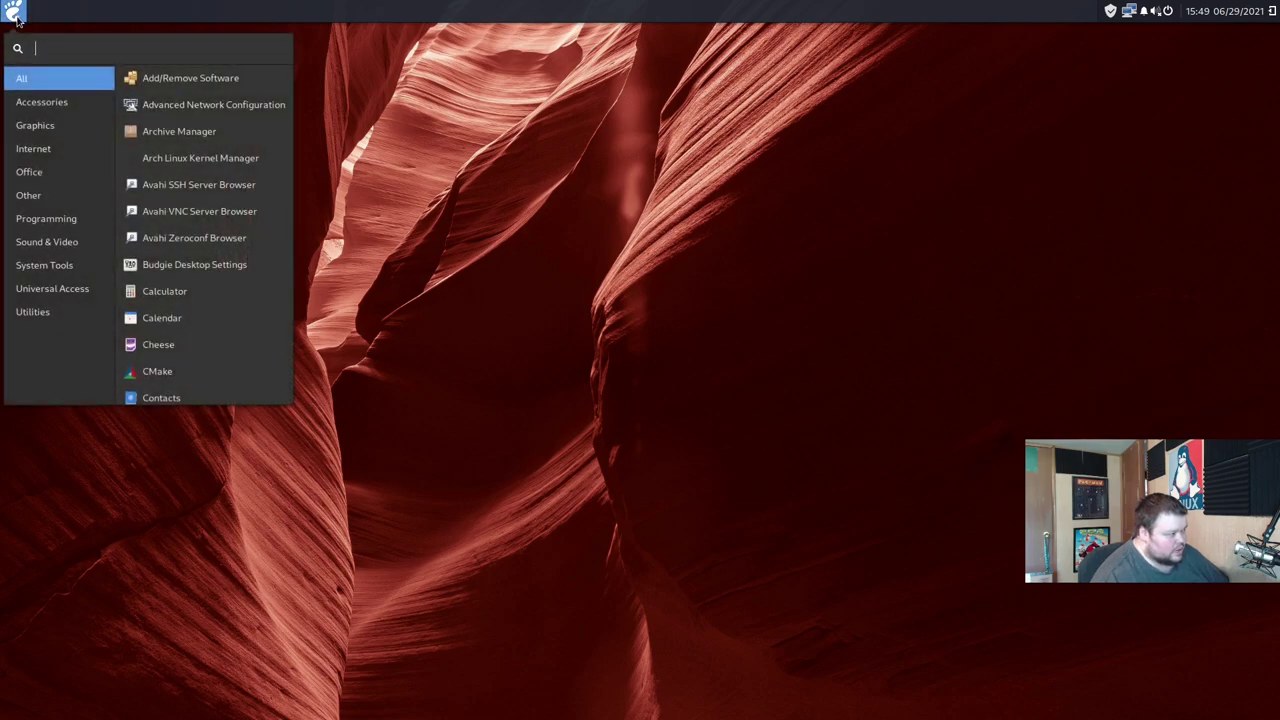
click(48, 151)
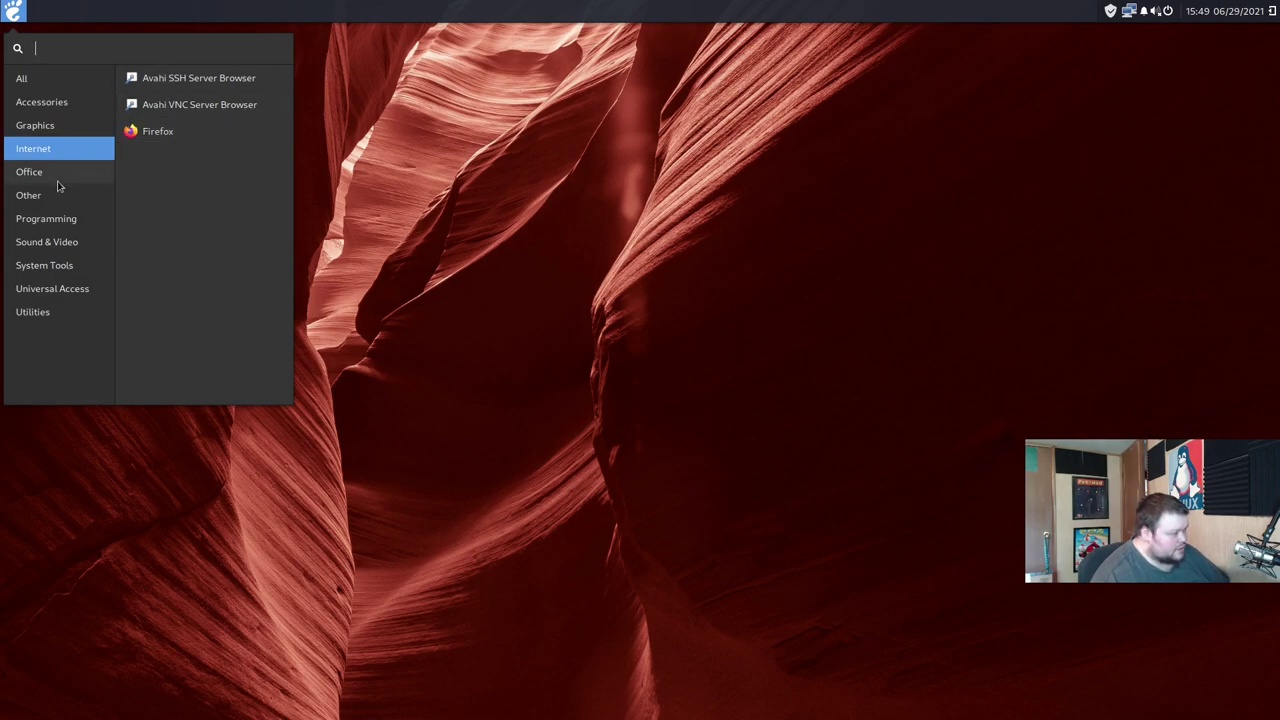
mouse_move(57, 180)
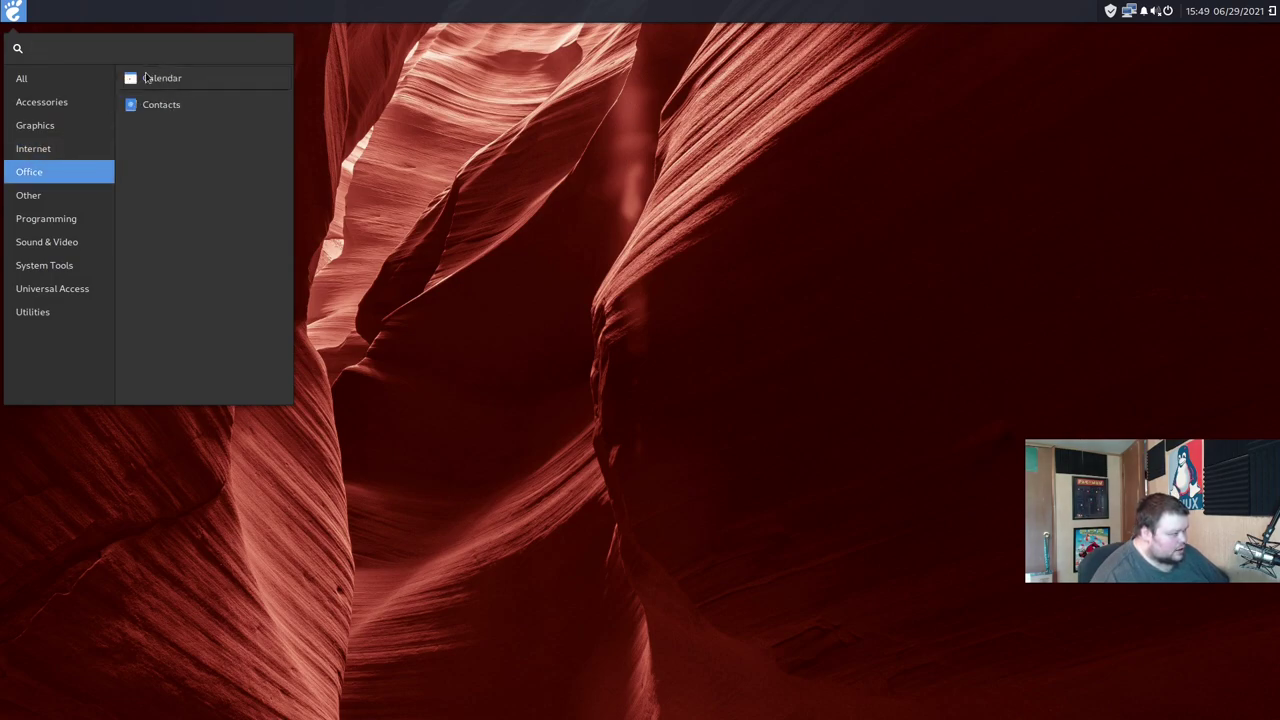
mouse_move(40, 200)
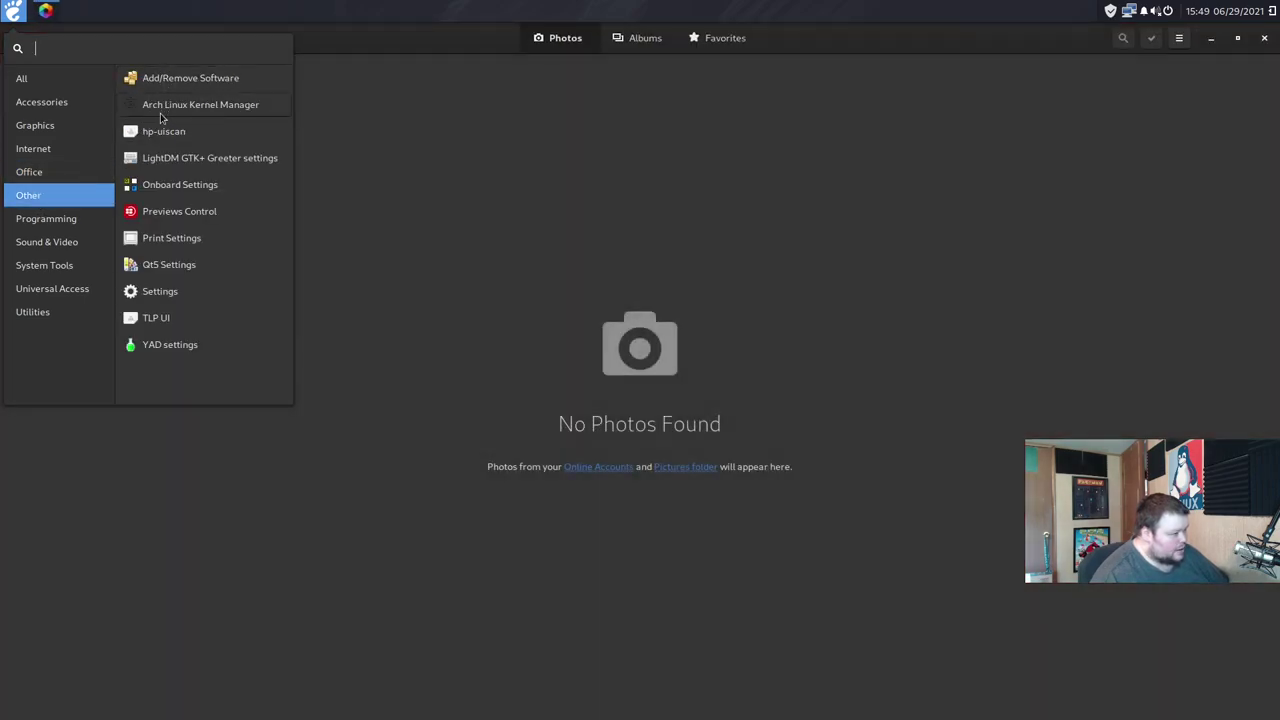
click(425, 140)
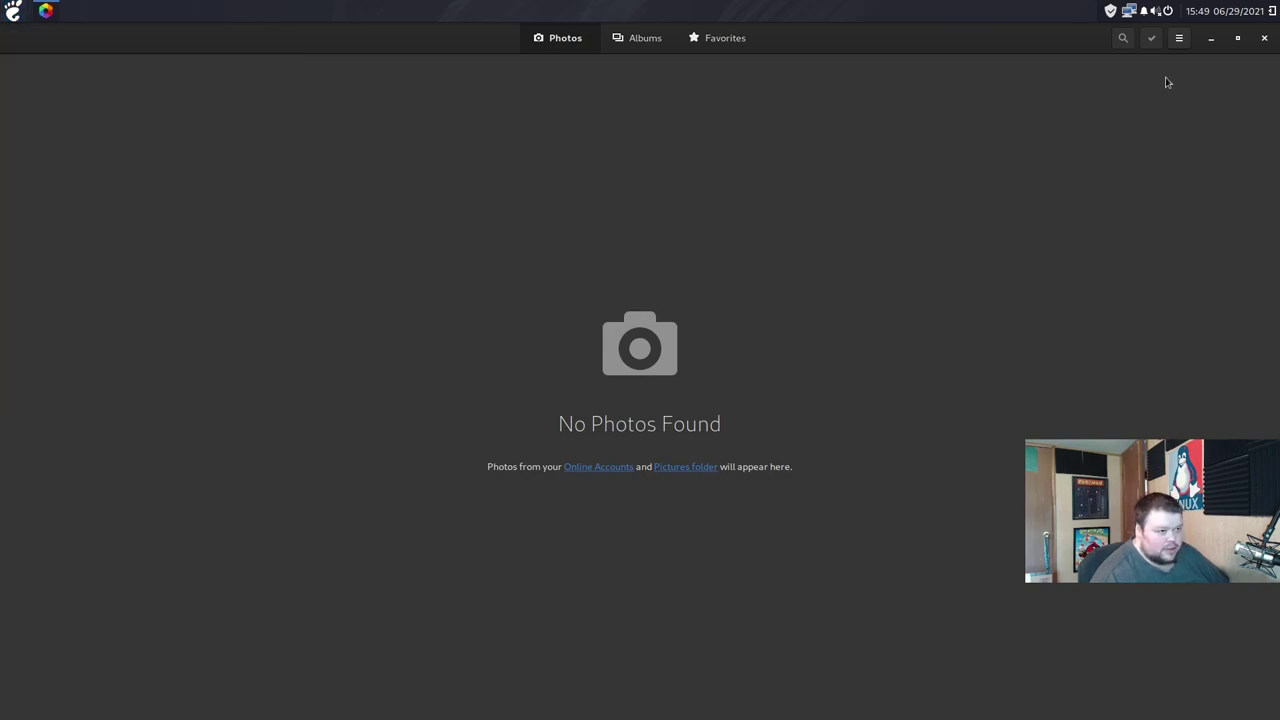
Step: View the About Photos dialog showing version 40.0, then restore the window to a smaller size
click(1179, 38)
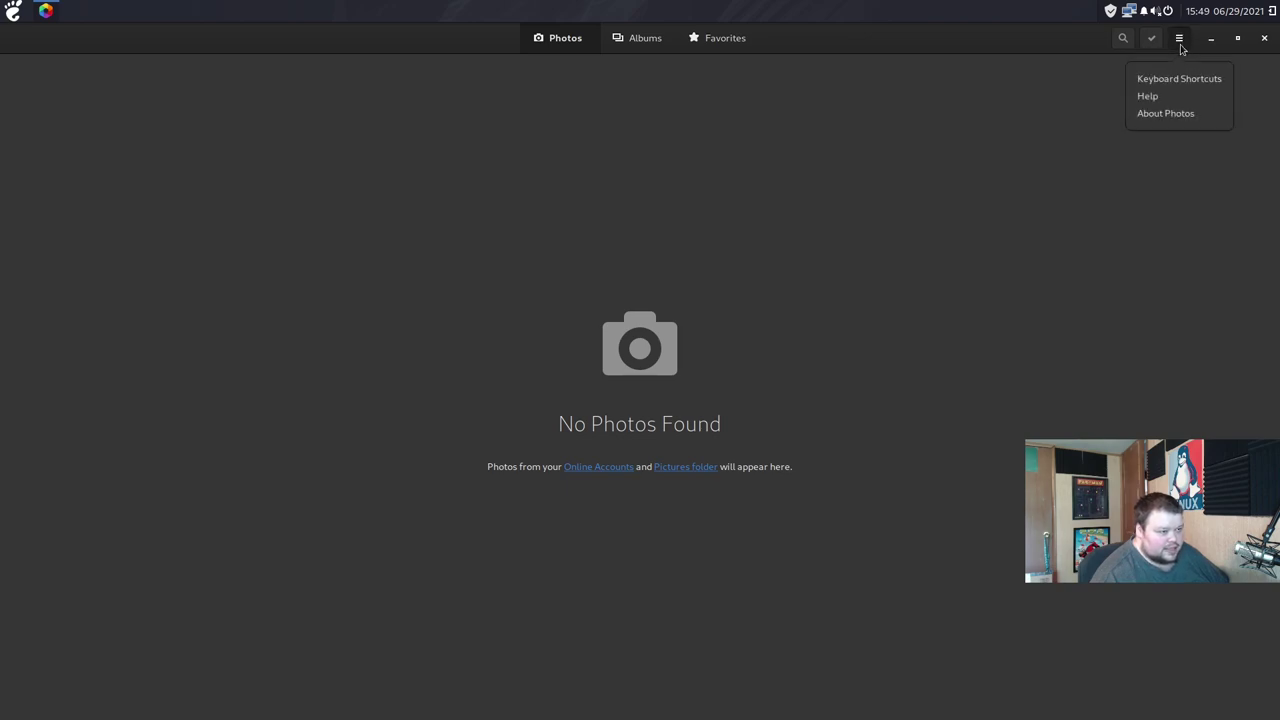
click(1165, 114)
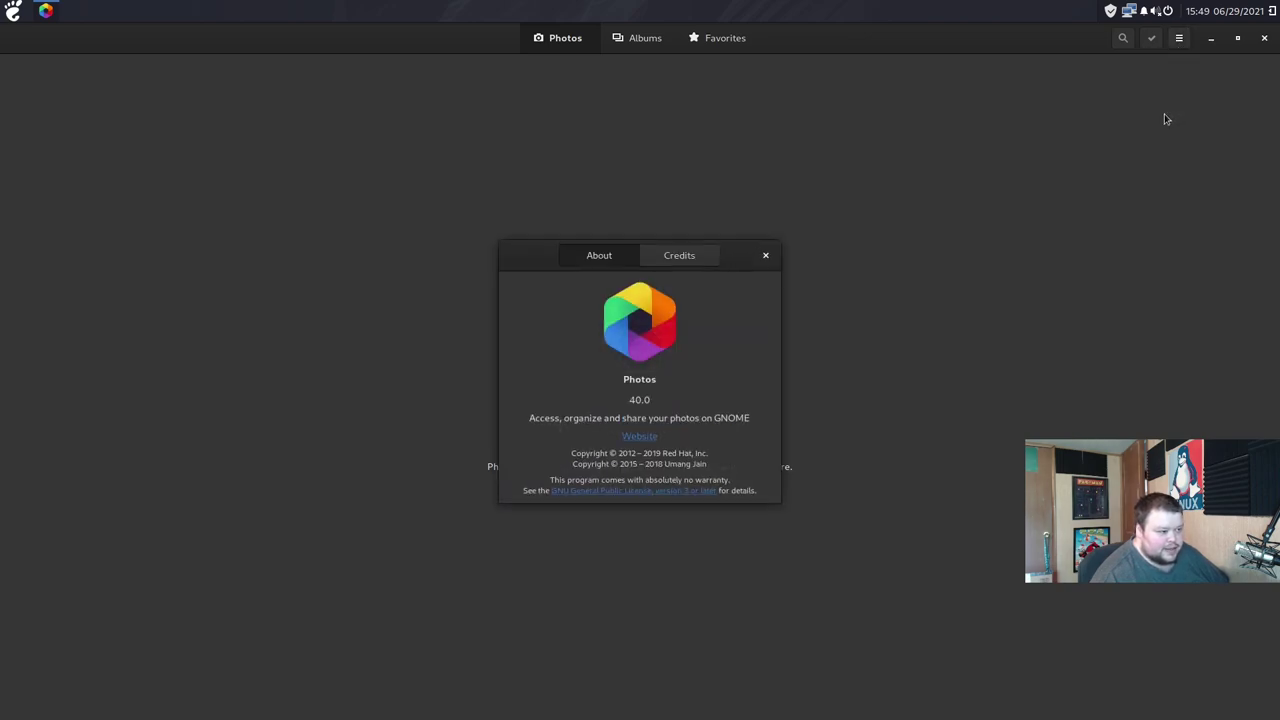
click(766, 256)
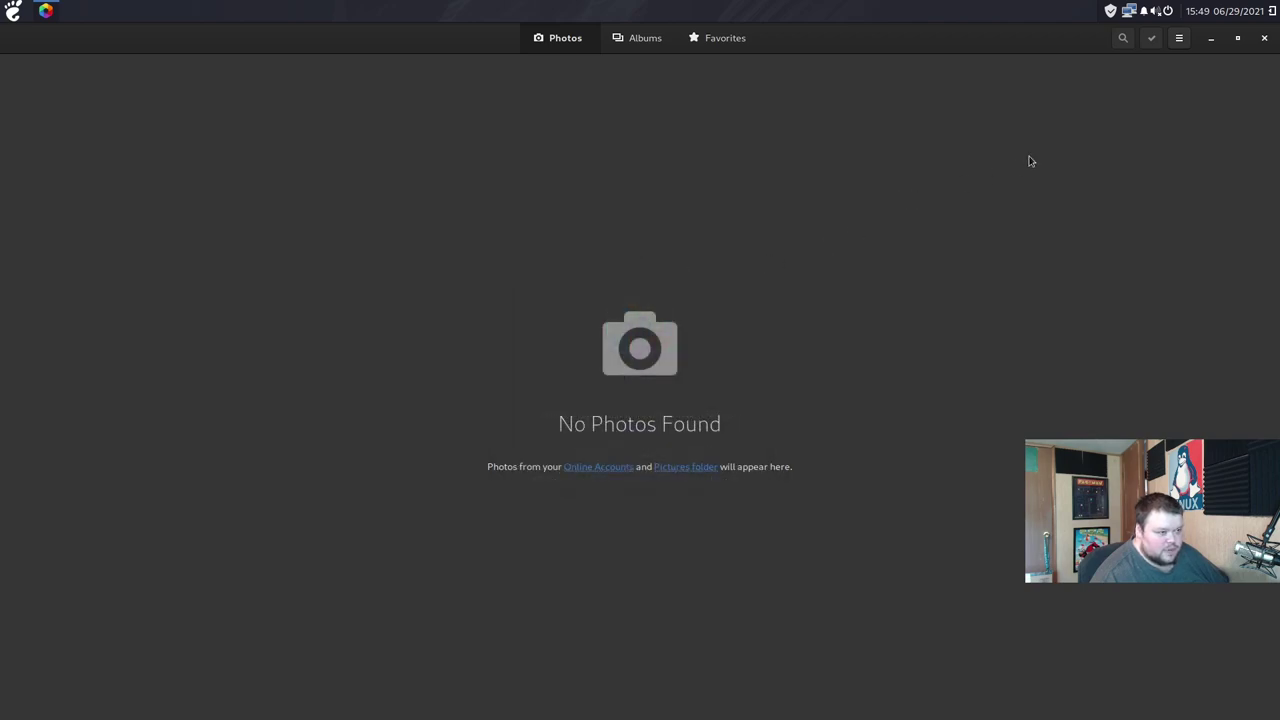
double_click(1030, 47)
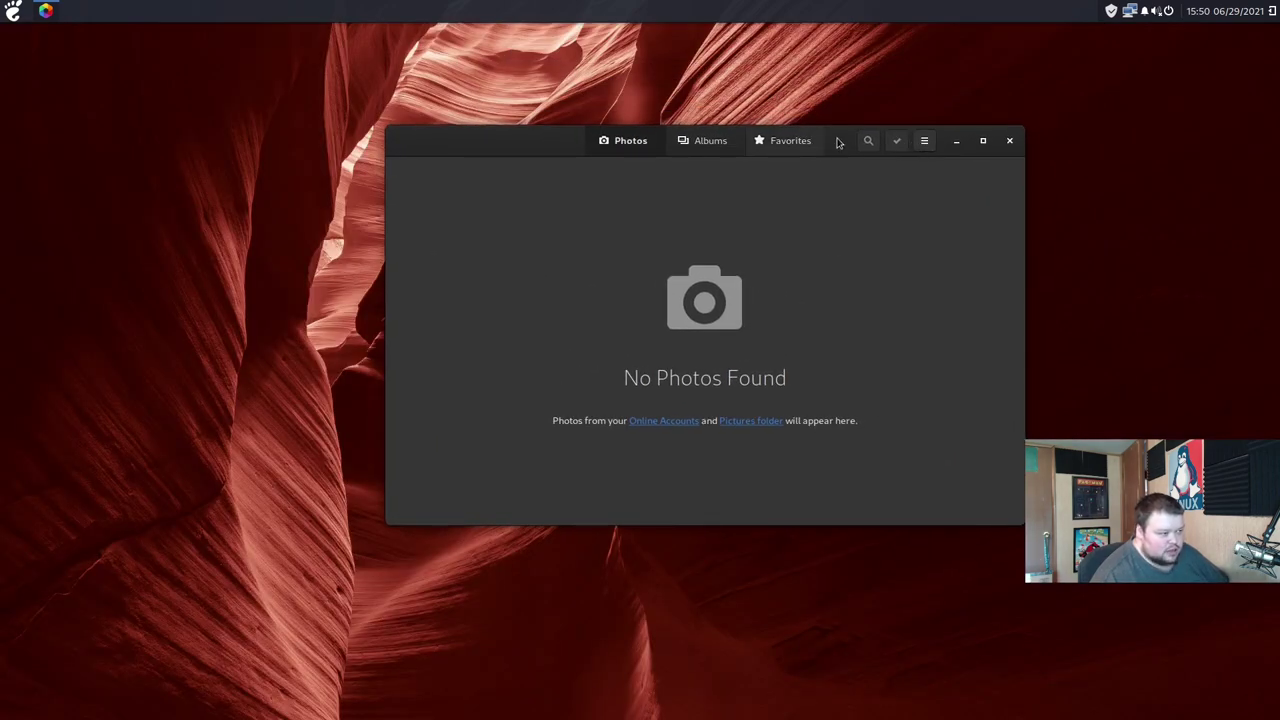
Step: Close Photos and browse the Accessories, Programming and Sound & Video app categories
click(1006, 142)
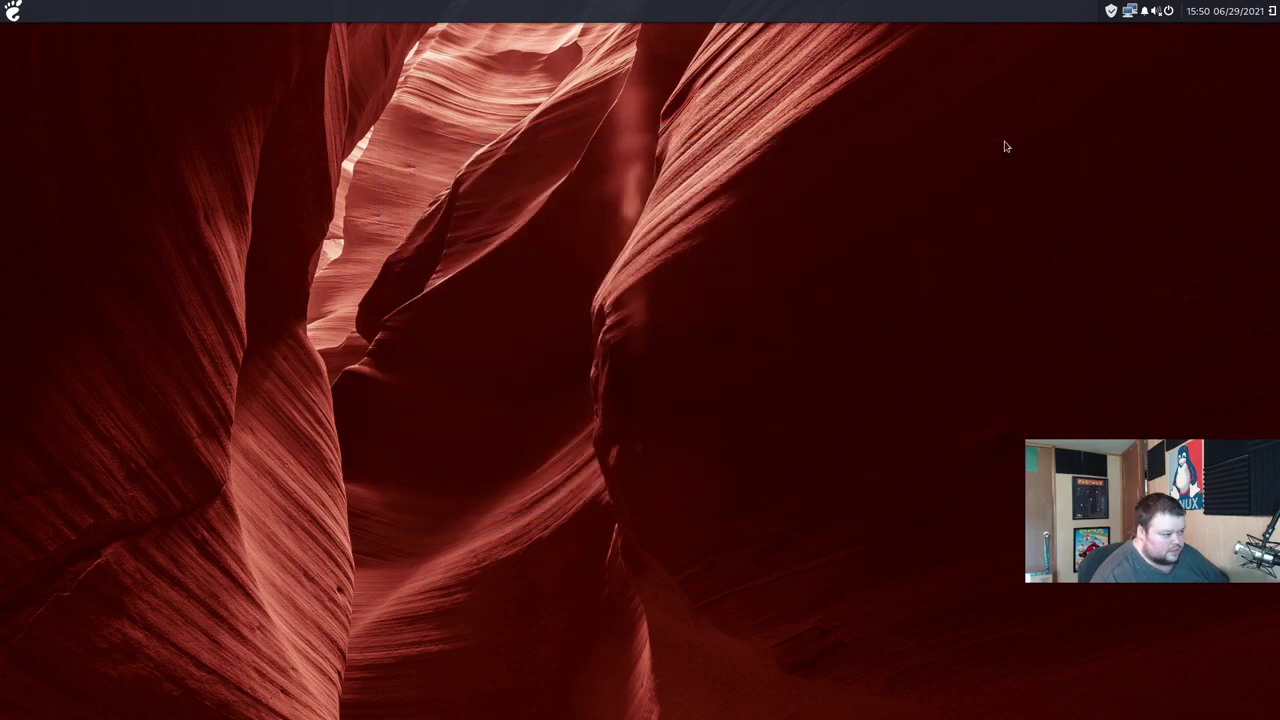
click(13, 11)
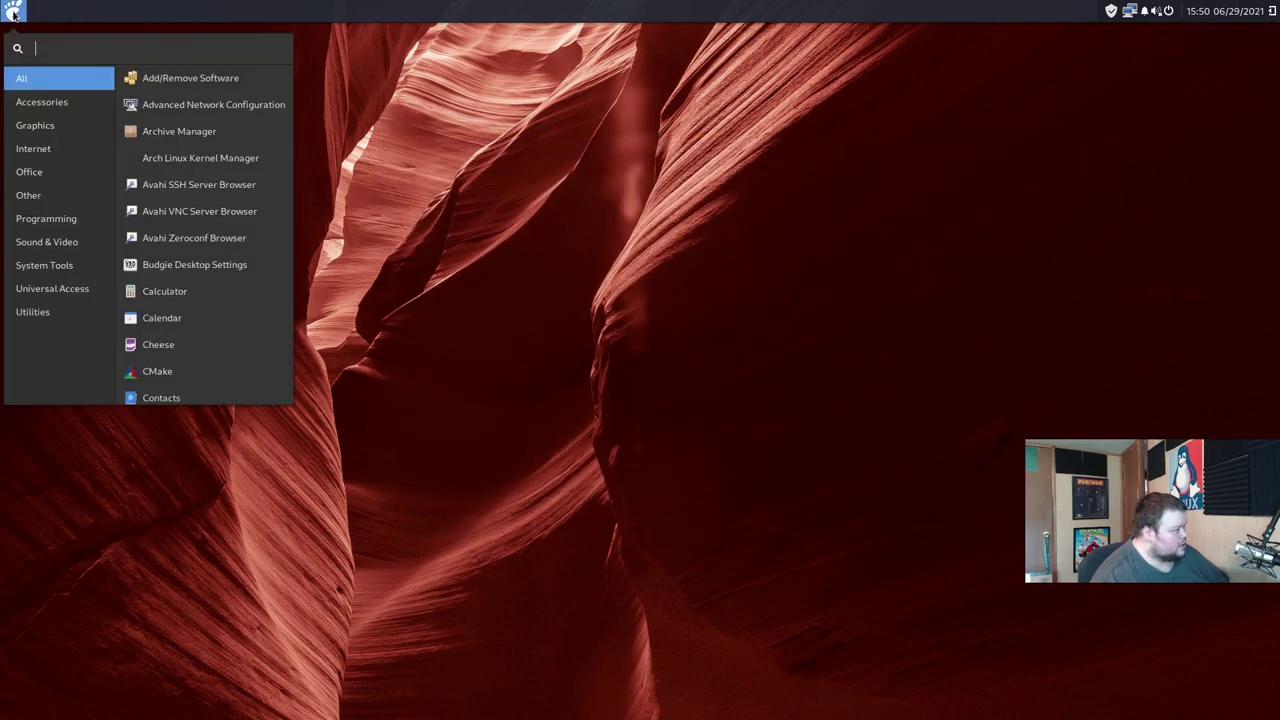
click(41, 101)
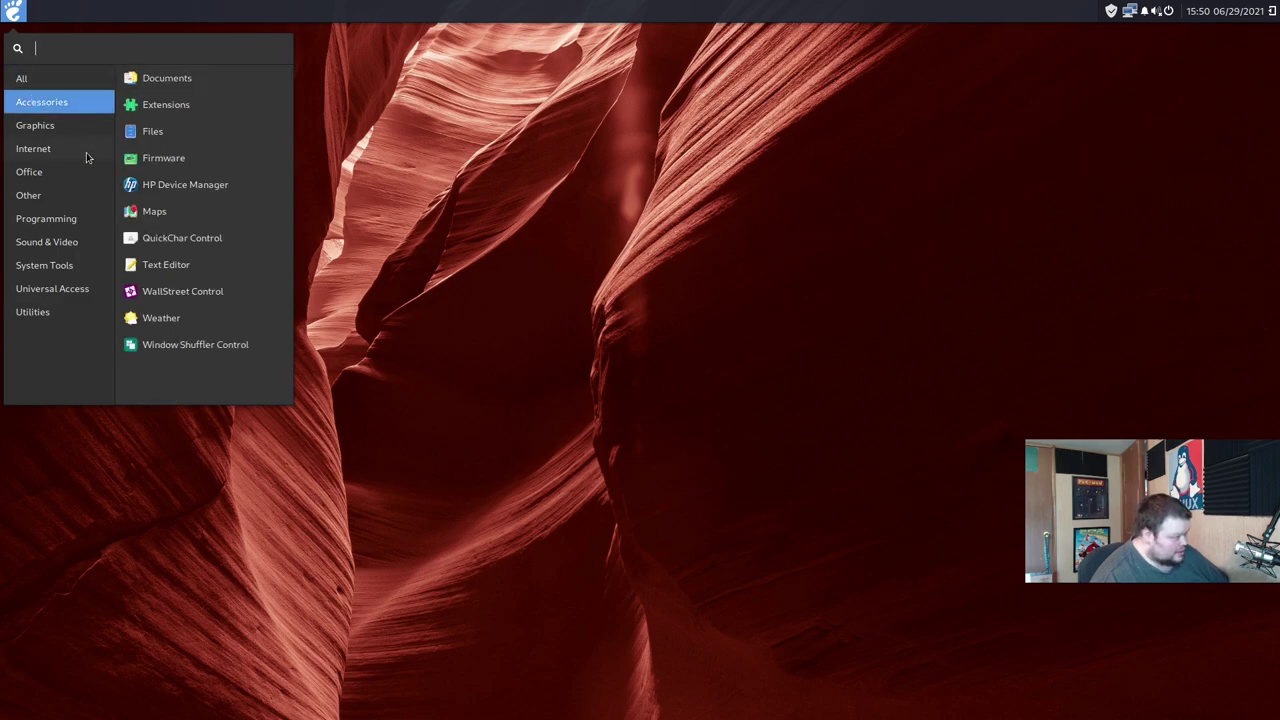
click(58, 222)
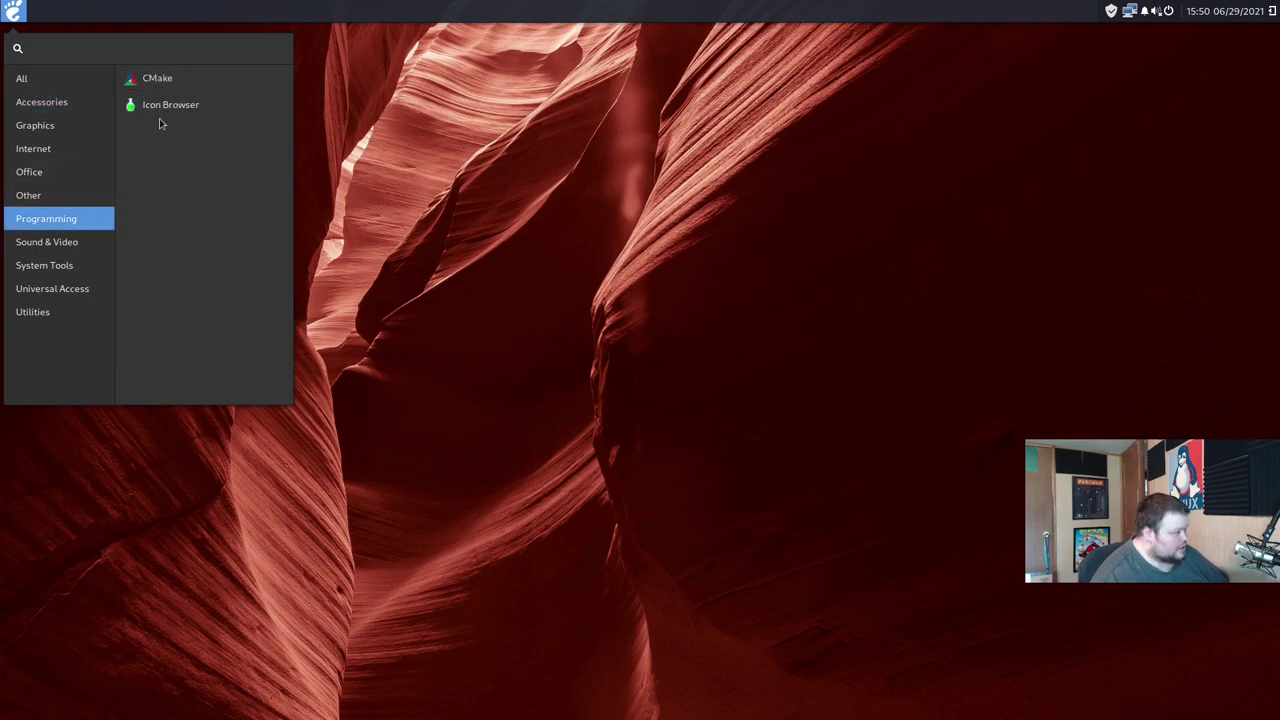
click(50, 245)
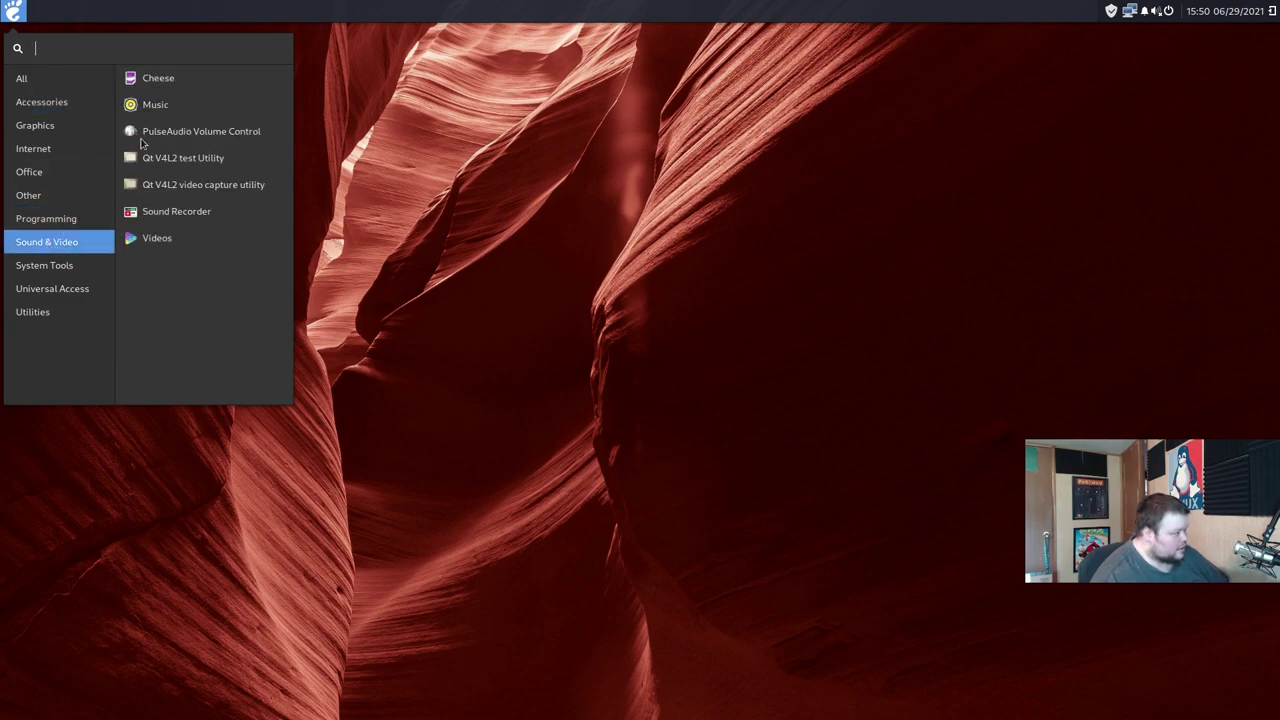
Step: Launch Music, restore its window to a smaller size, then close it
click(160, 104)
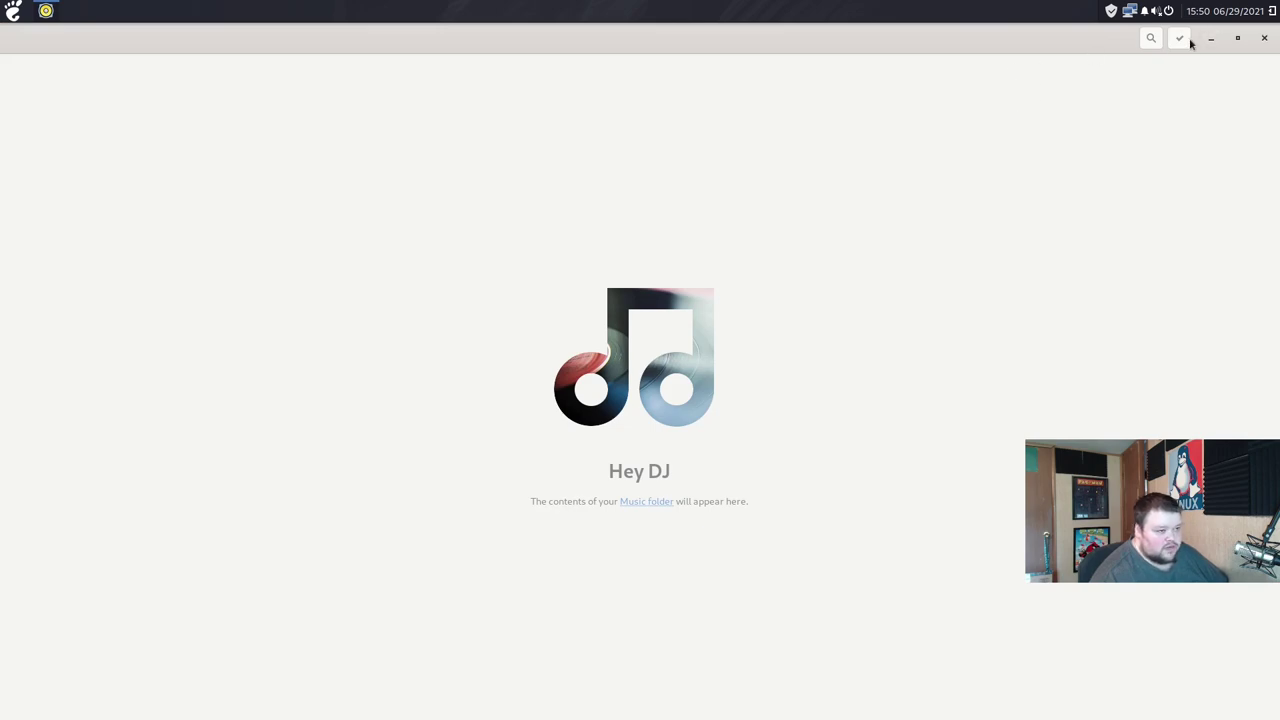
drag(926, 57, 783, 134)
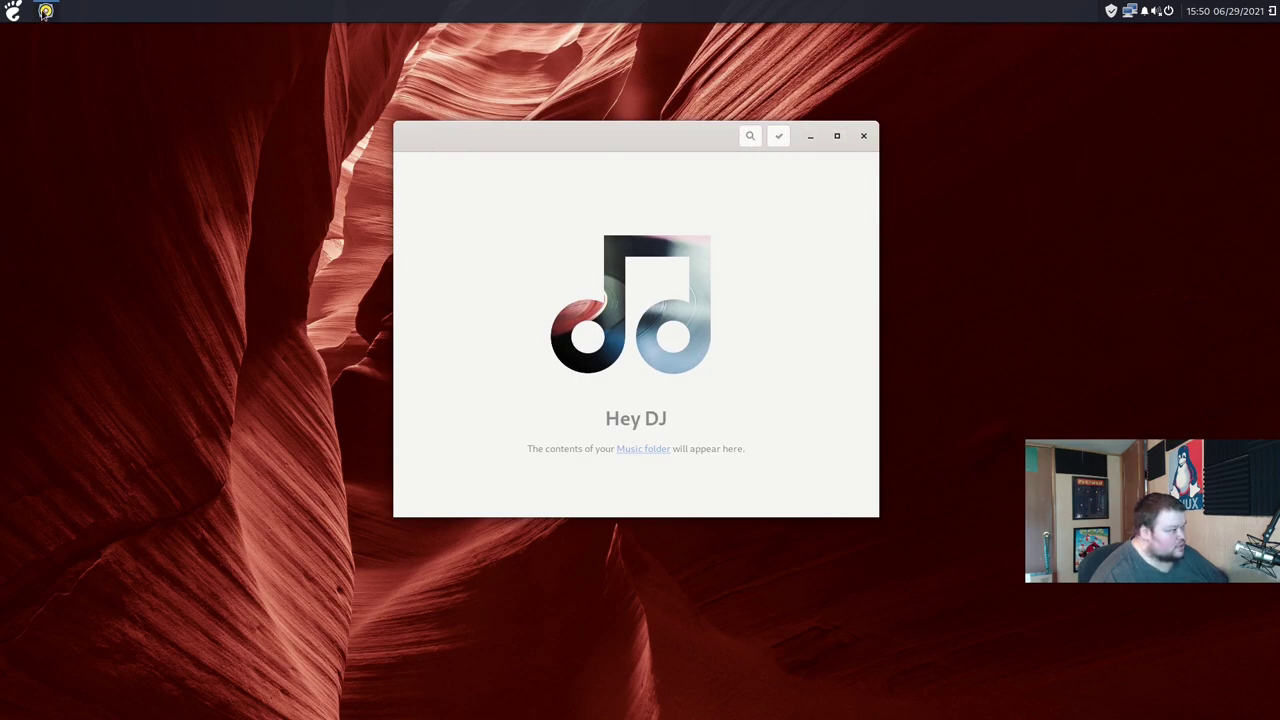
click(866, 137)
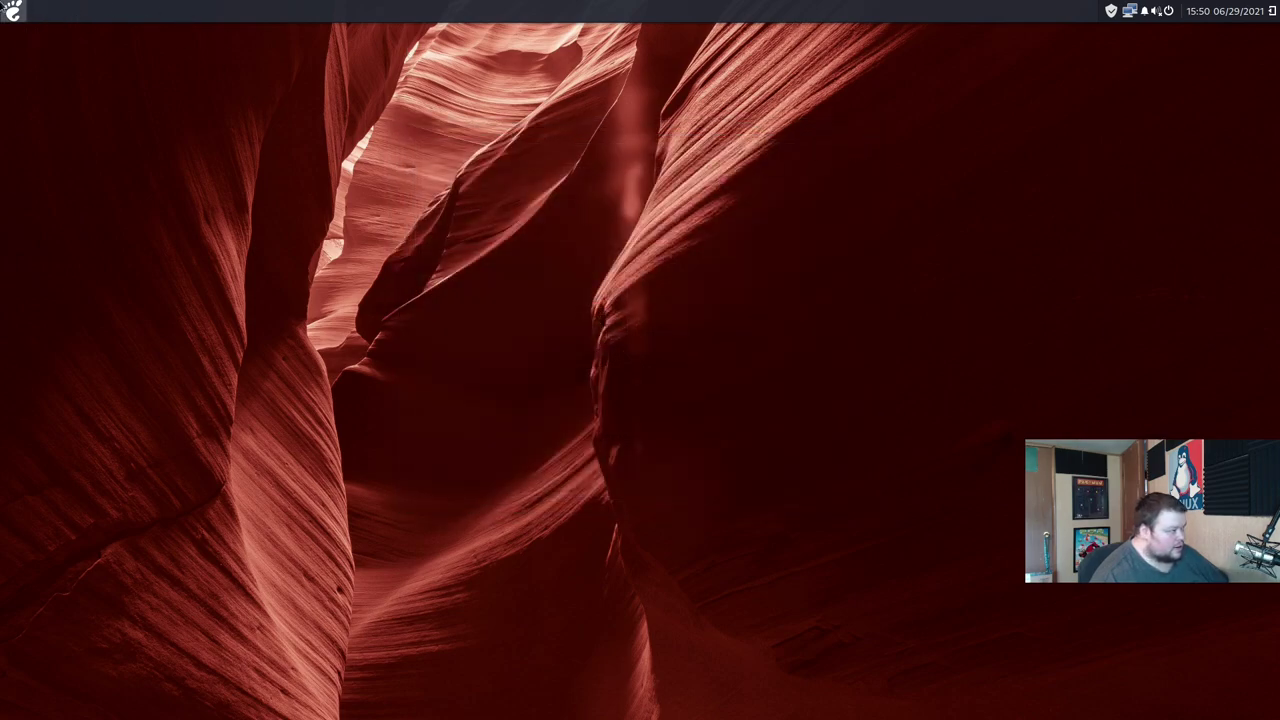
Step: Launch Pace from System Tools, review its enabled repositories, close it and reopen the launcher
click(15, 10)
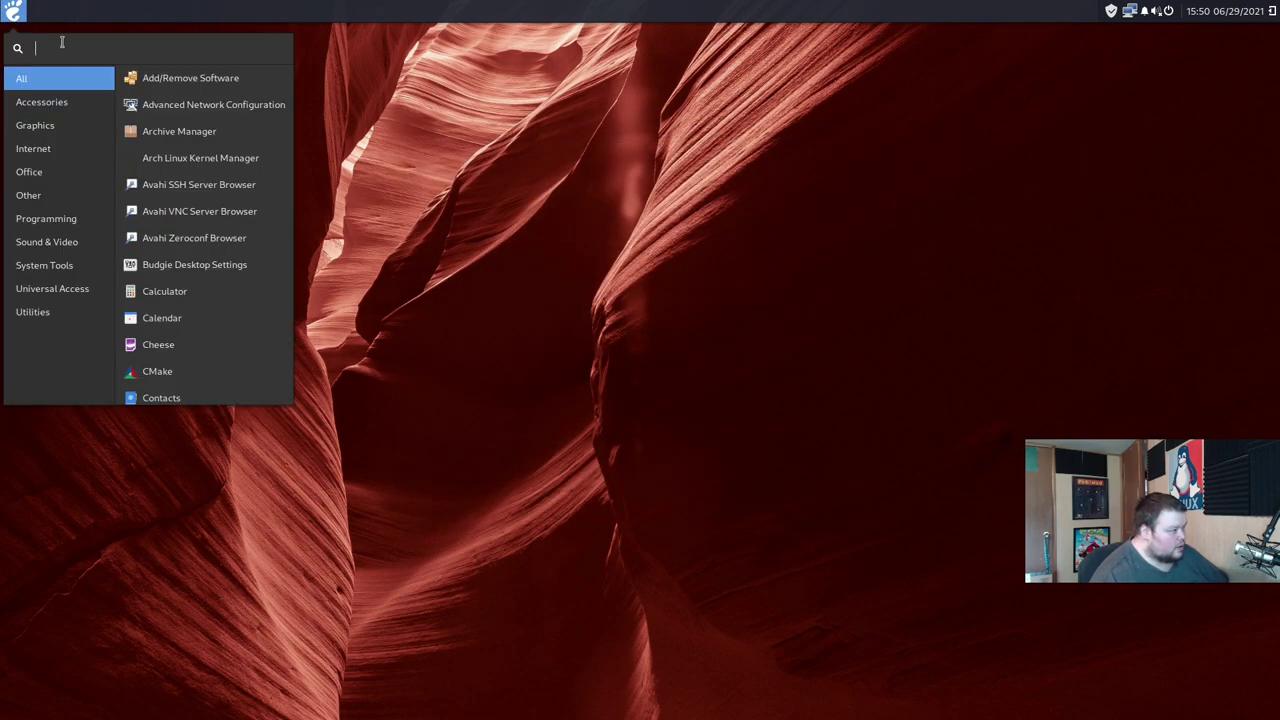
click(57, 241)
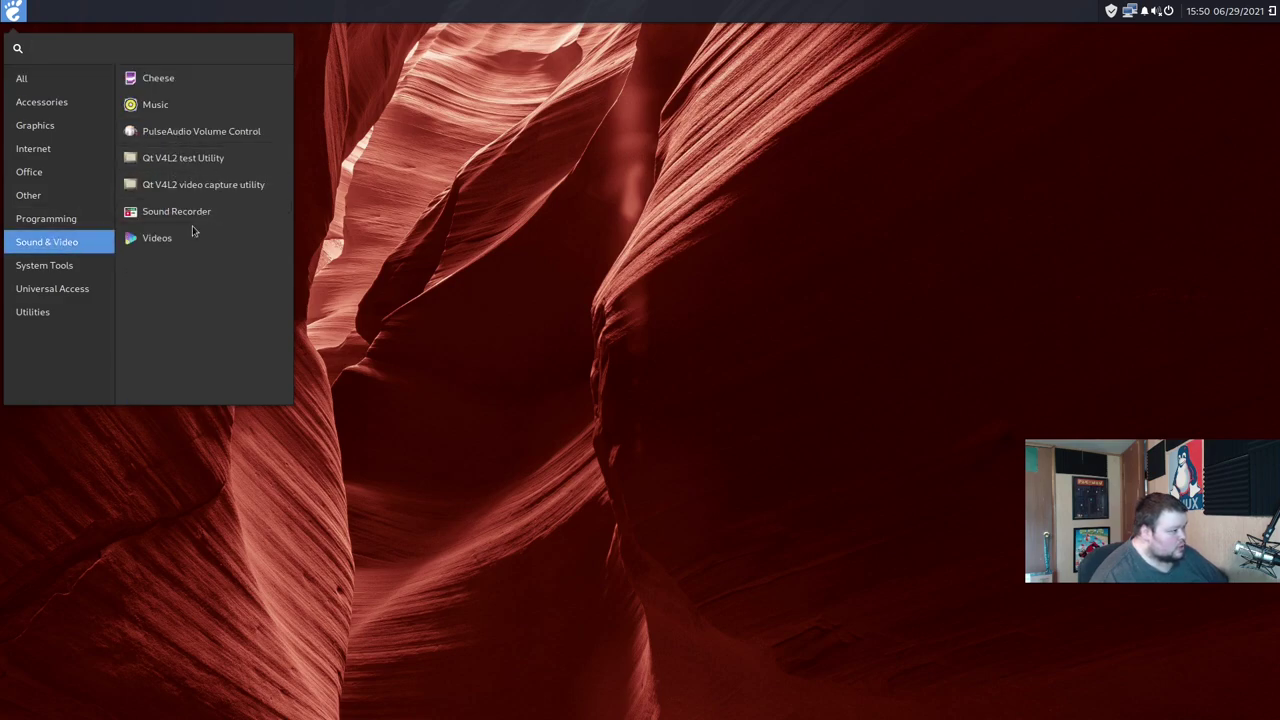
click(66, 276)
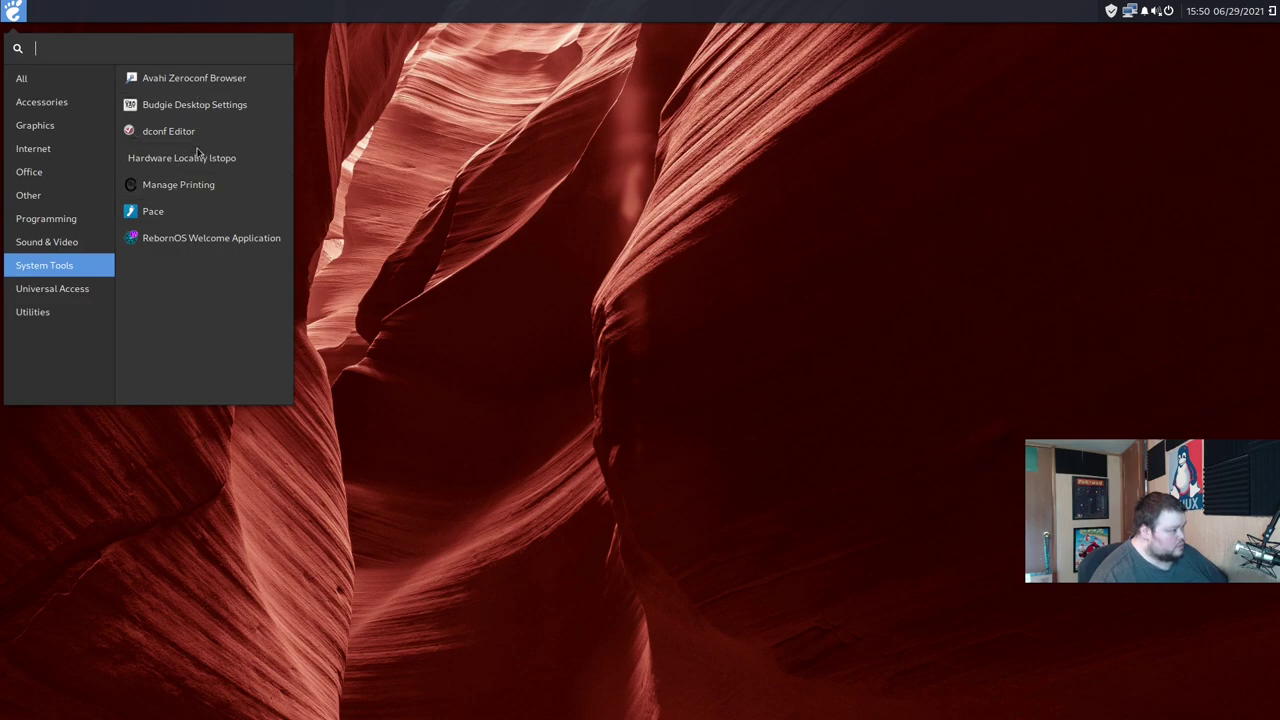
click(186, 212)
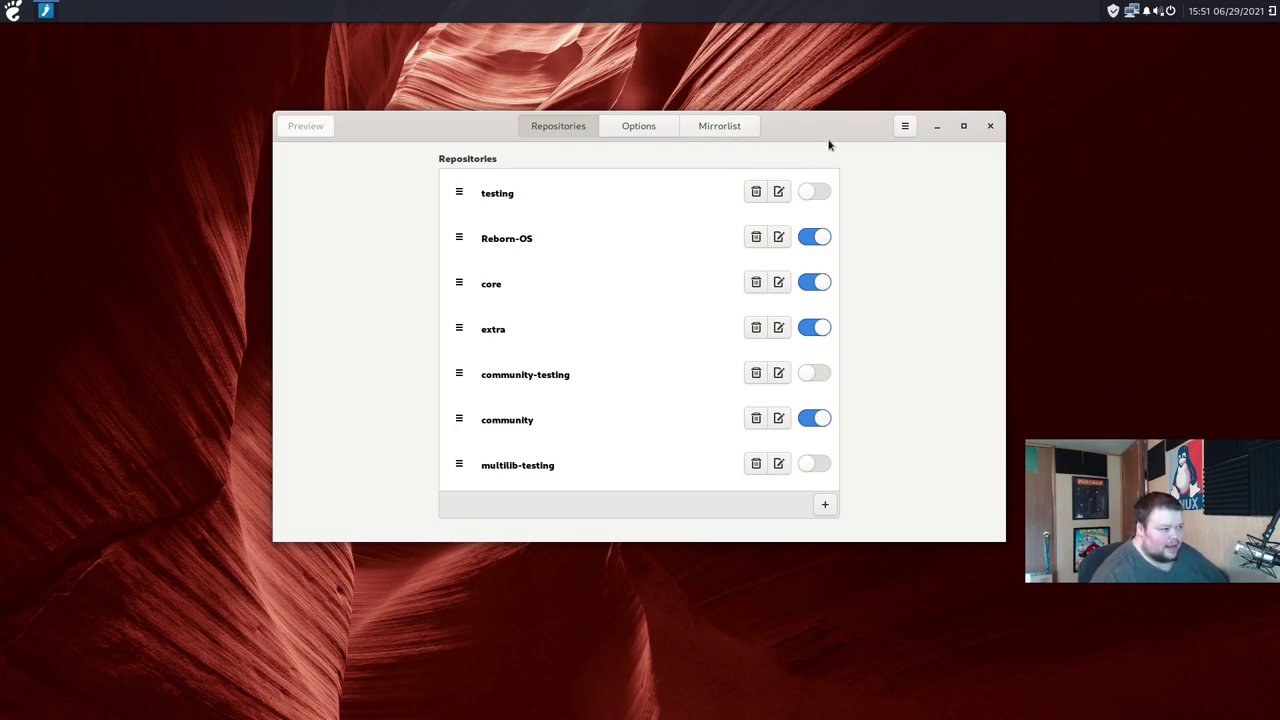
click(990, 126)
click(12, 10)
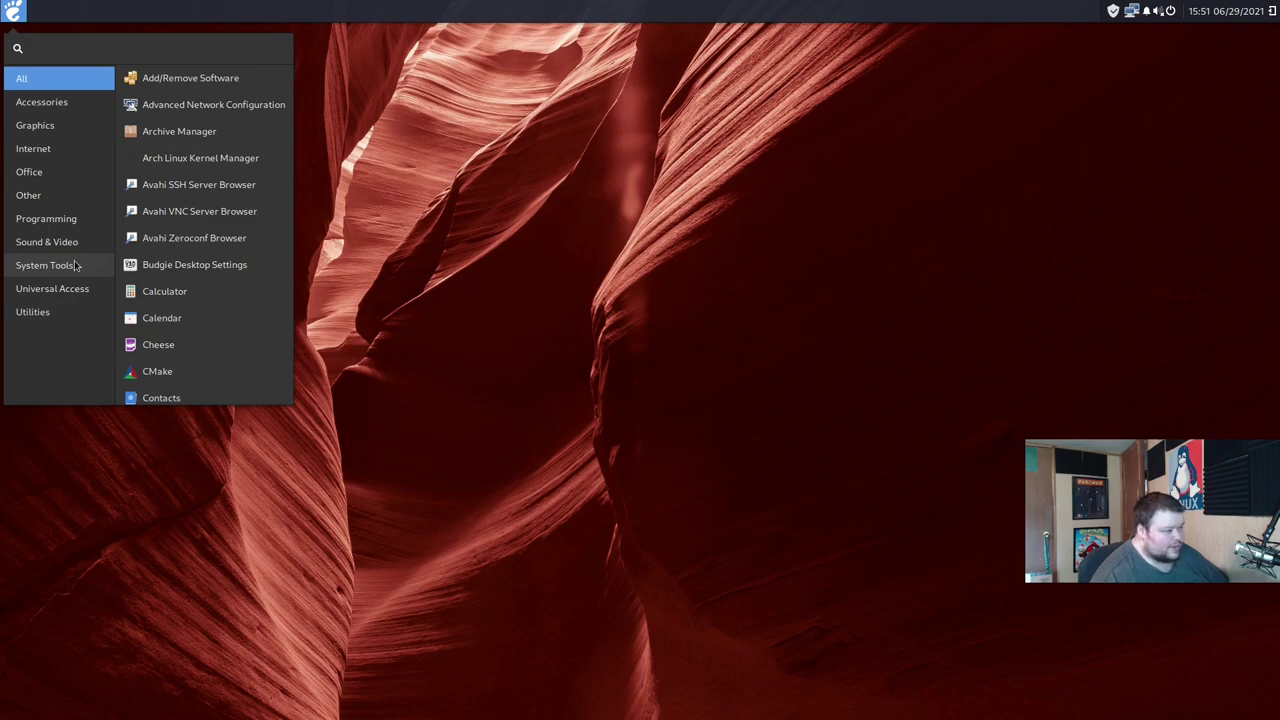
Step: Launch Terminal from the Utilities category and move its window toward the screen centre
click(75, 265)
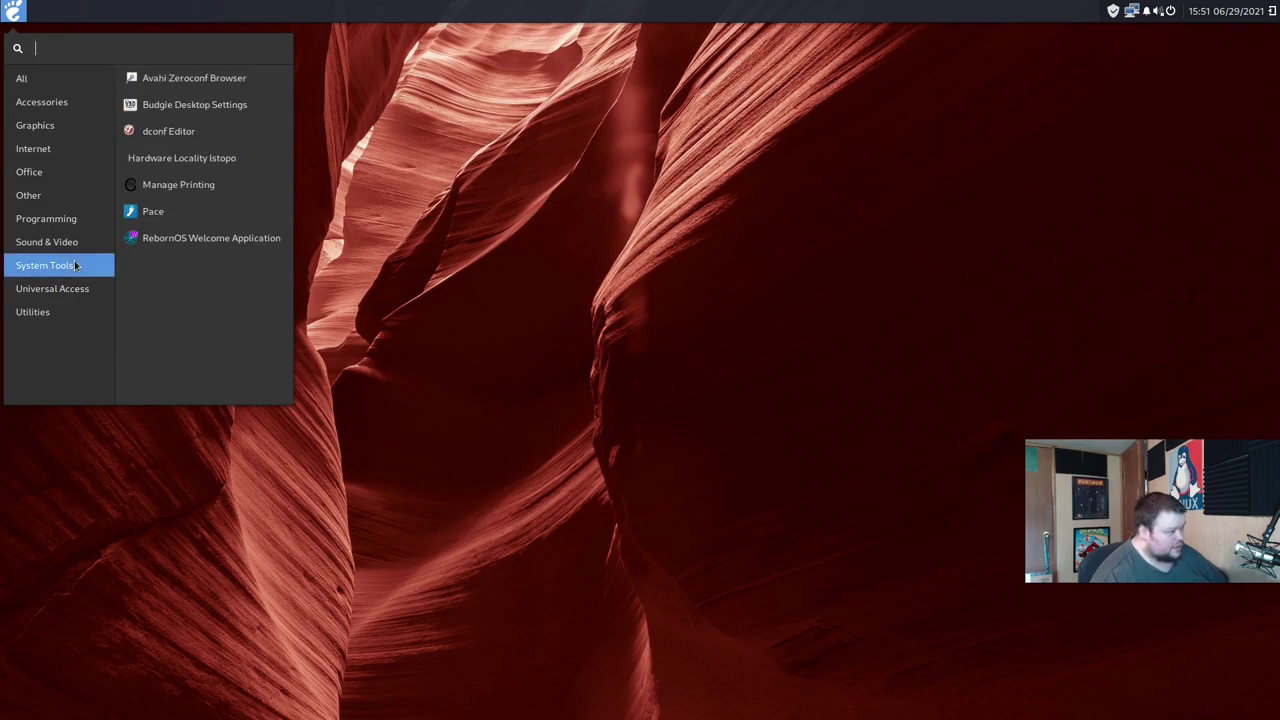
click(71, 295)
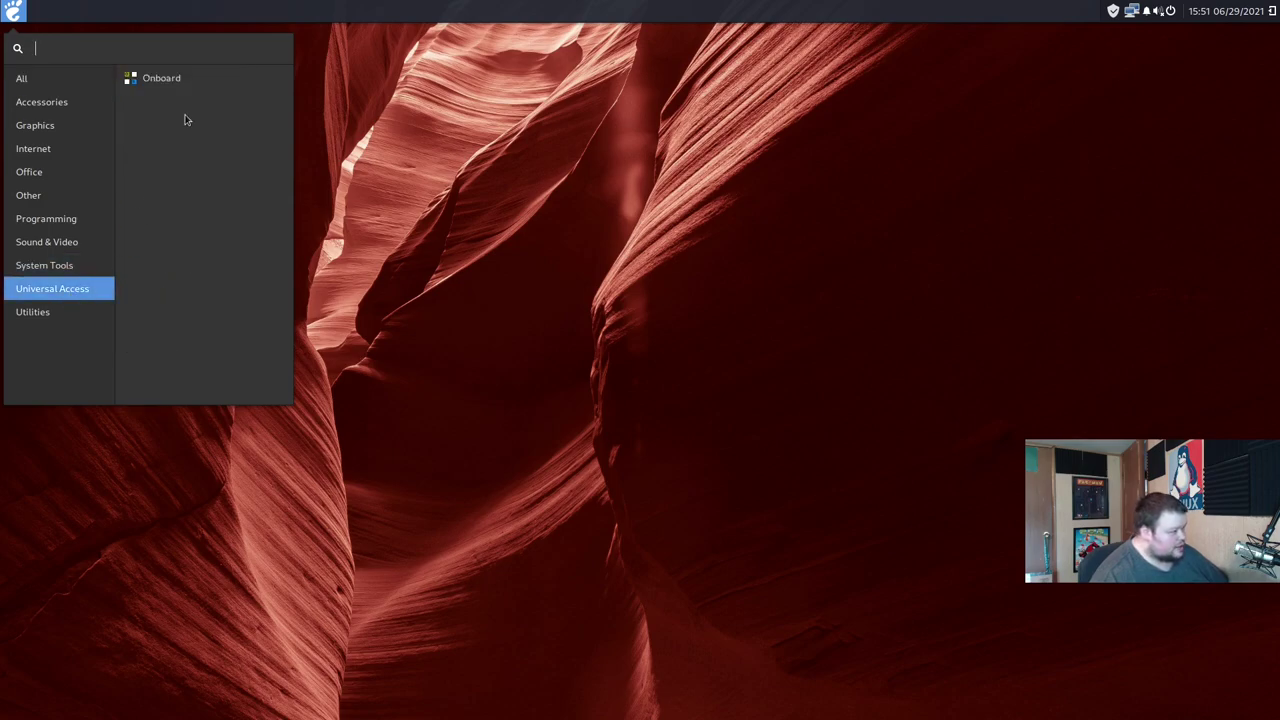
click(37, 316)
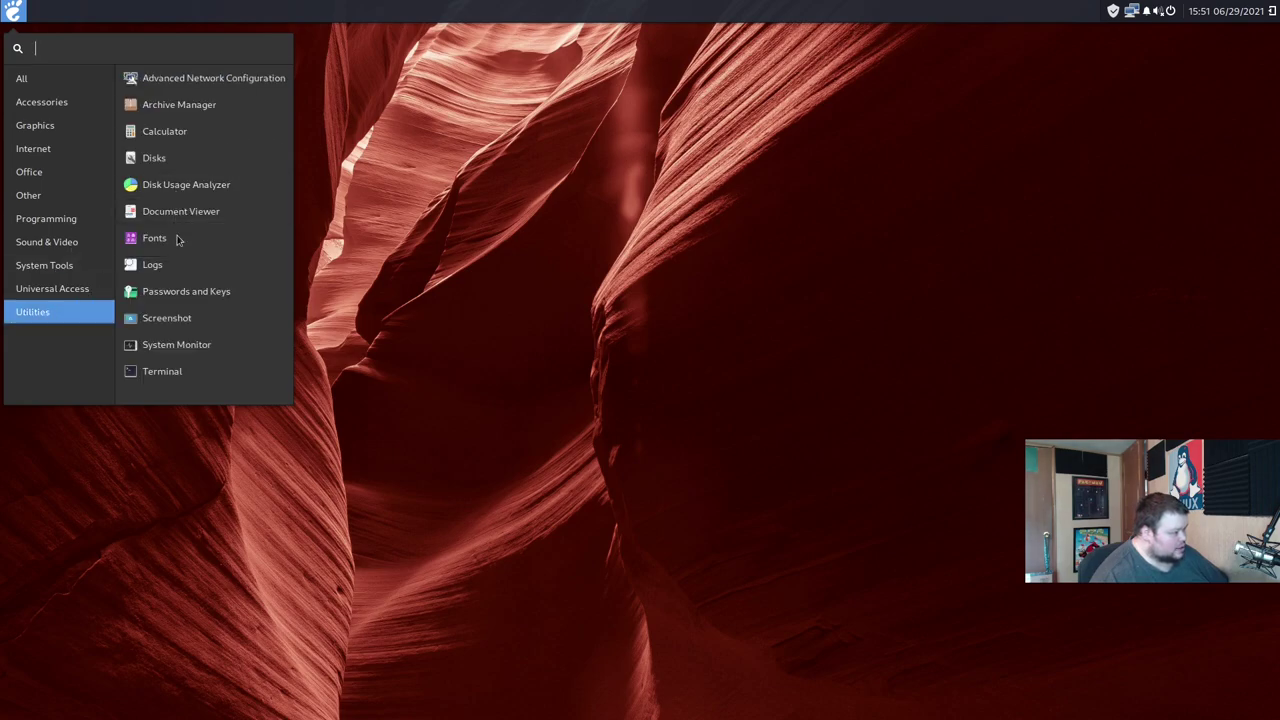
click(165, 371)
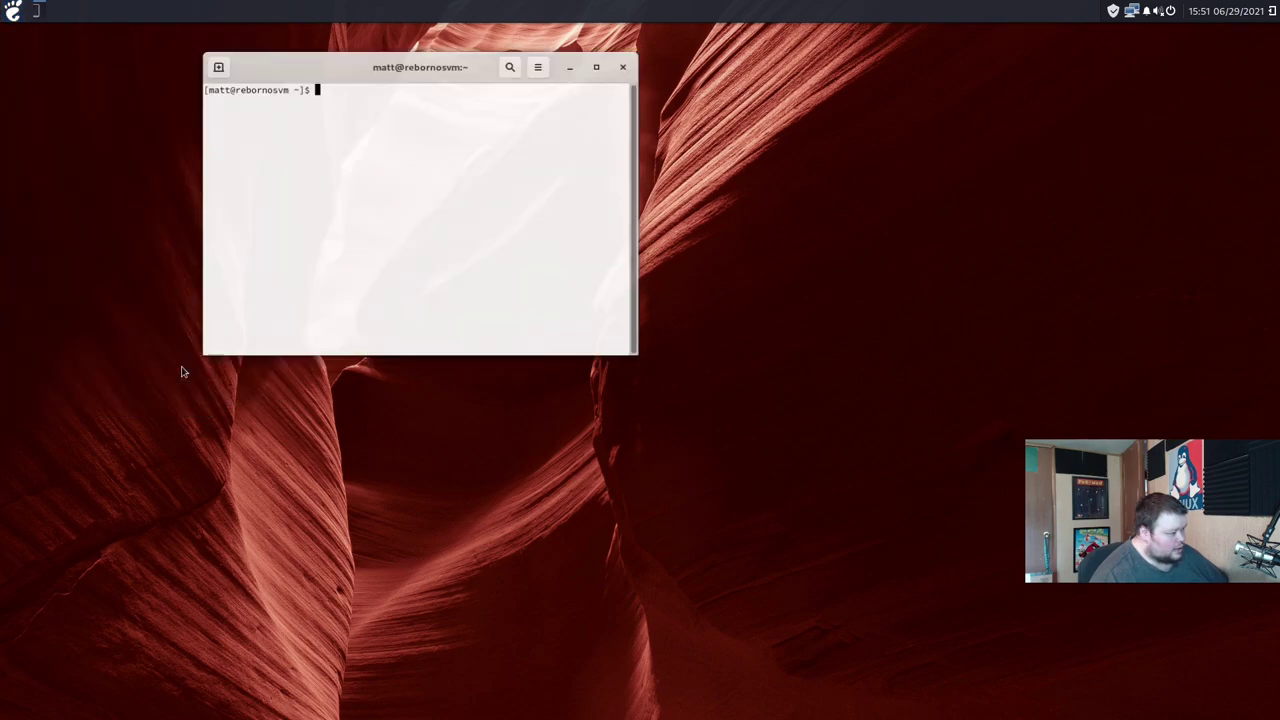
drag(478, 66, 646, 149)
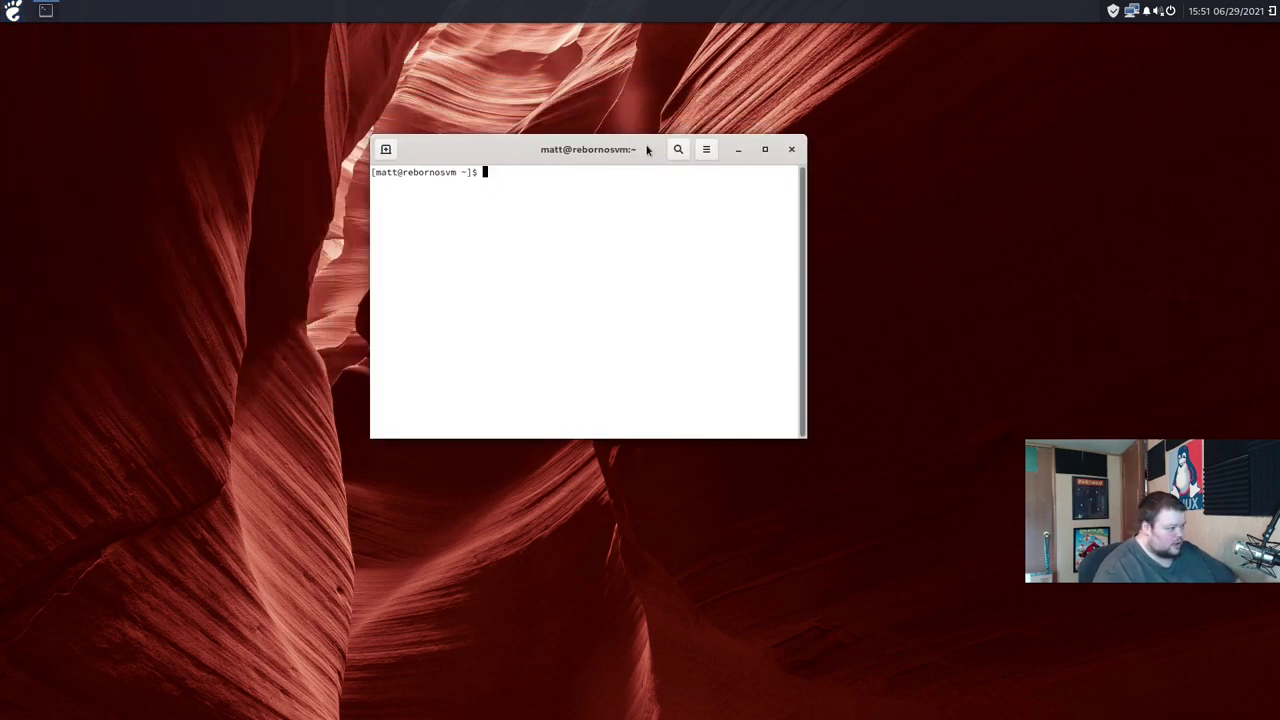
Step: Close the terminal and restart the RebornOS guest from the power menu
click(791, 149)
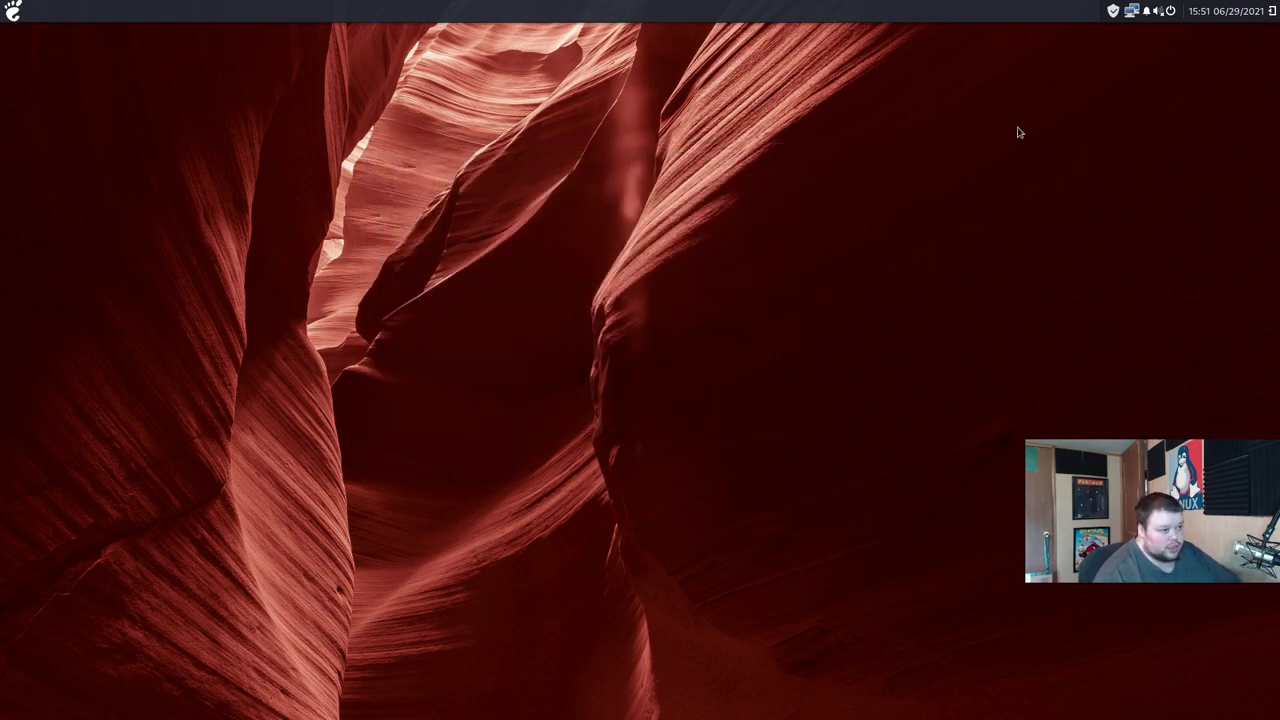
click(1171, 11)
click(1138, 160)
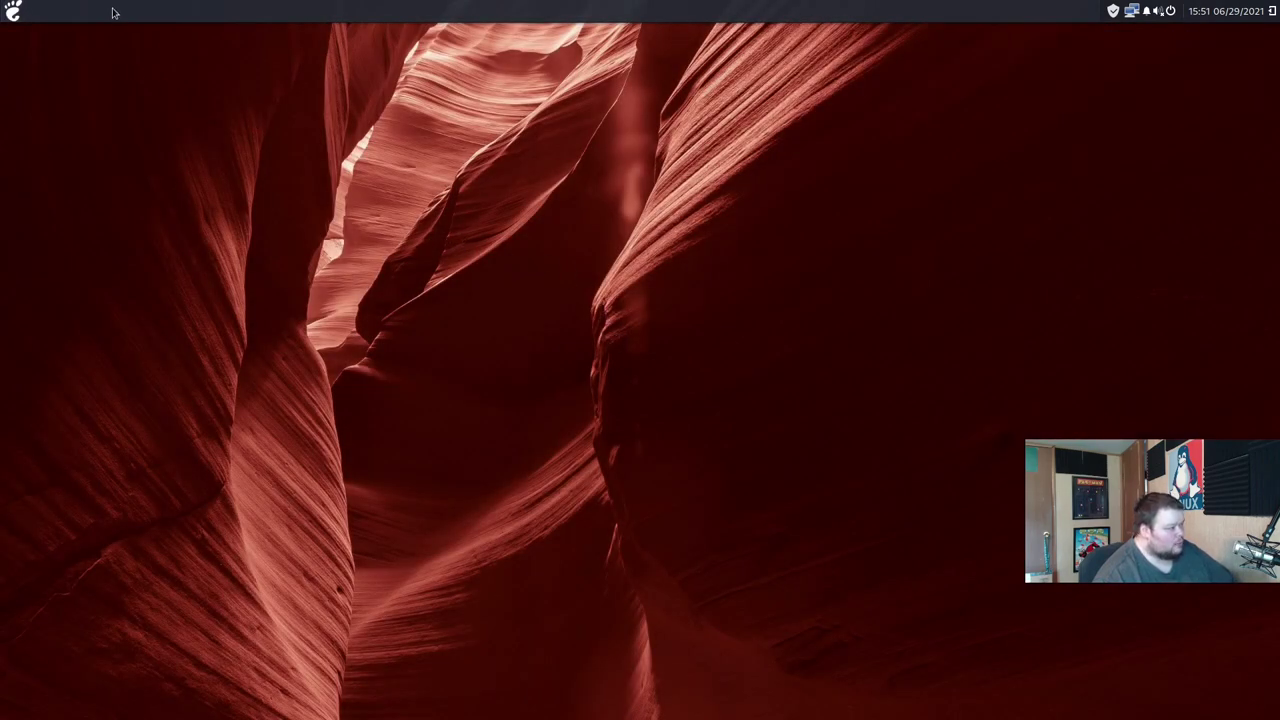
Step: Launch Terminal by searching 'ter', reposition its window and enlarge the font
click(18, 13)
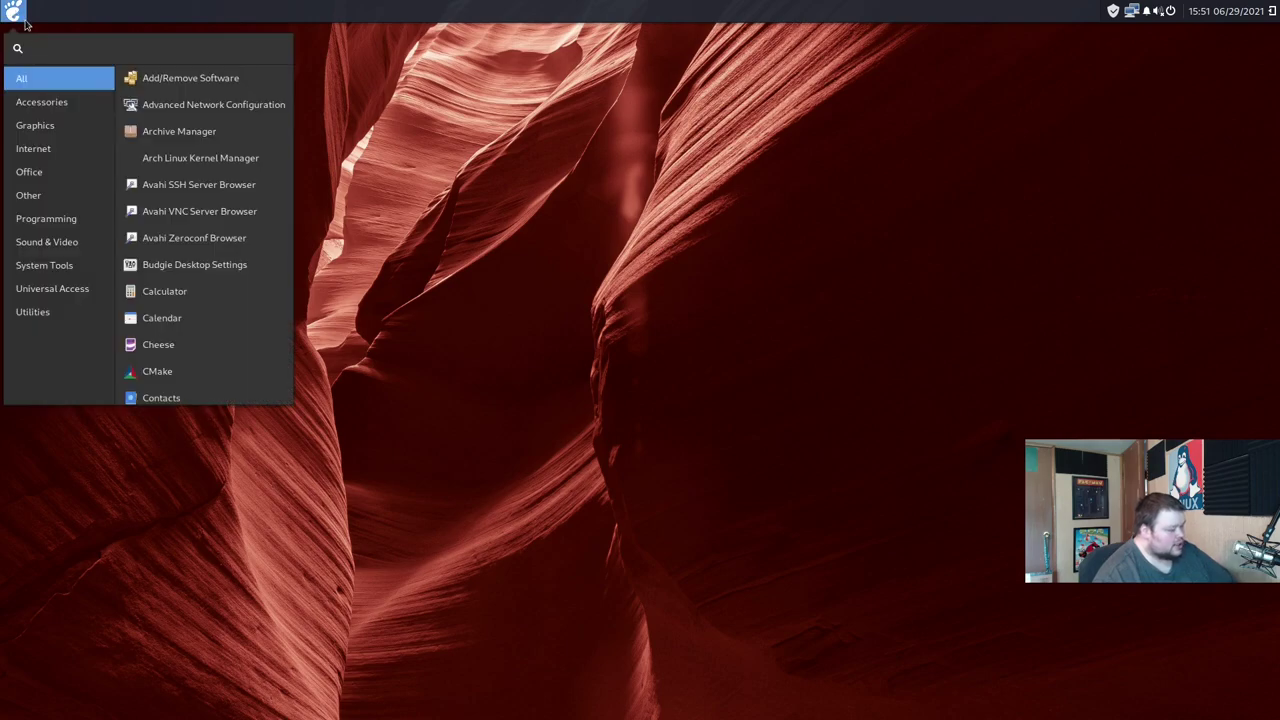
text(ter)
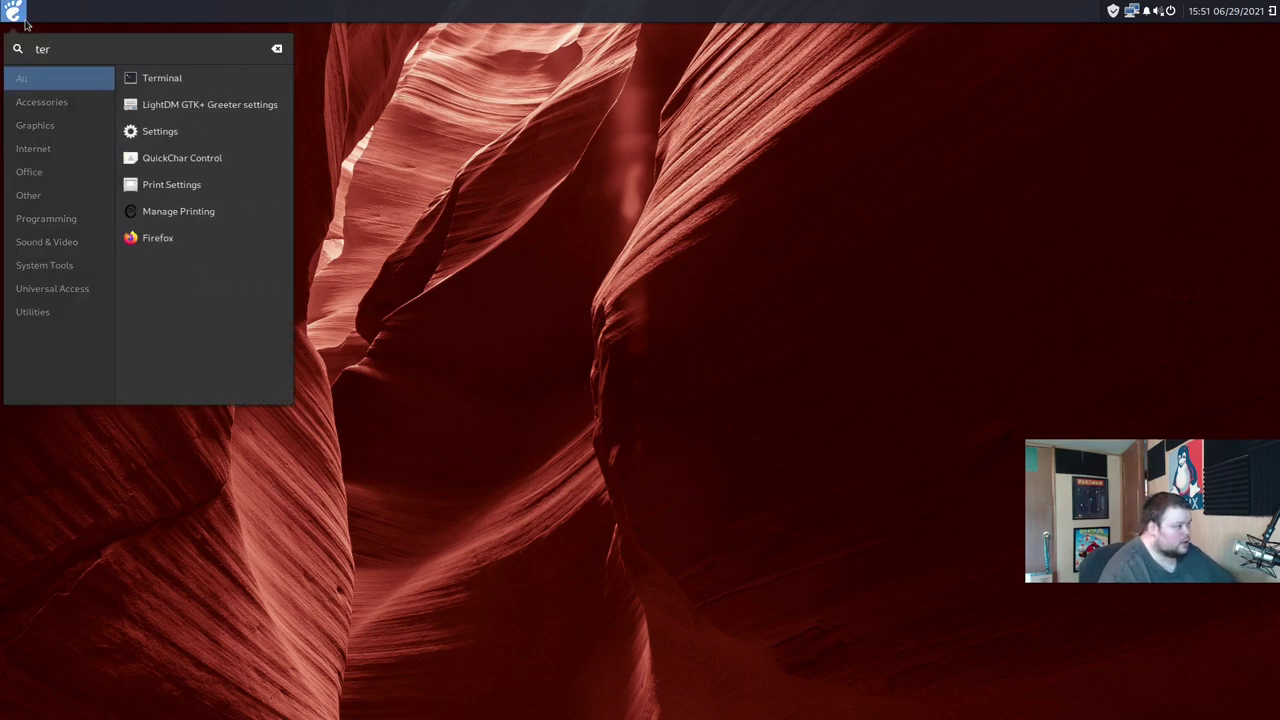
click(142, 80)
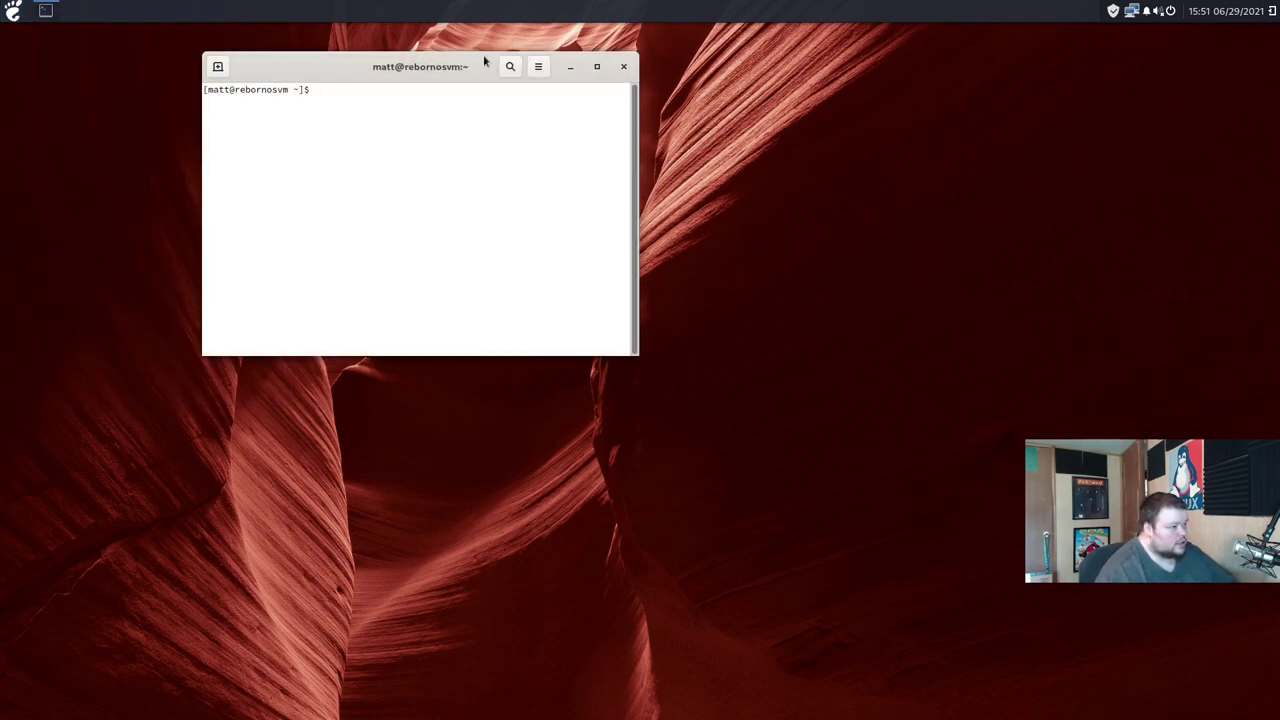
drag(474, 69, 488, 97)
click(601, 104)
click(601, 106)
key(ctrl+plus)
key(ctrl+plus)
key(ctrl+plus)
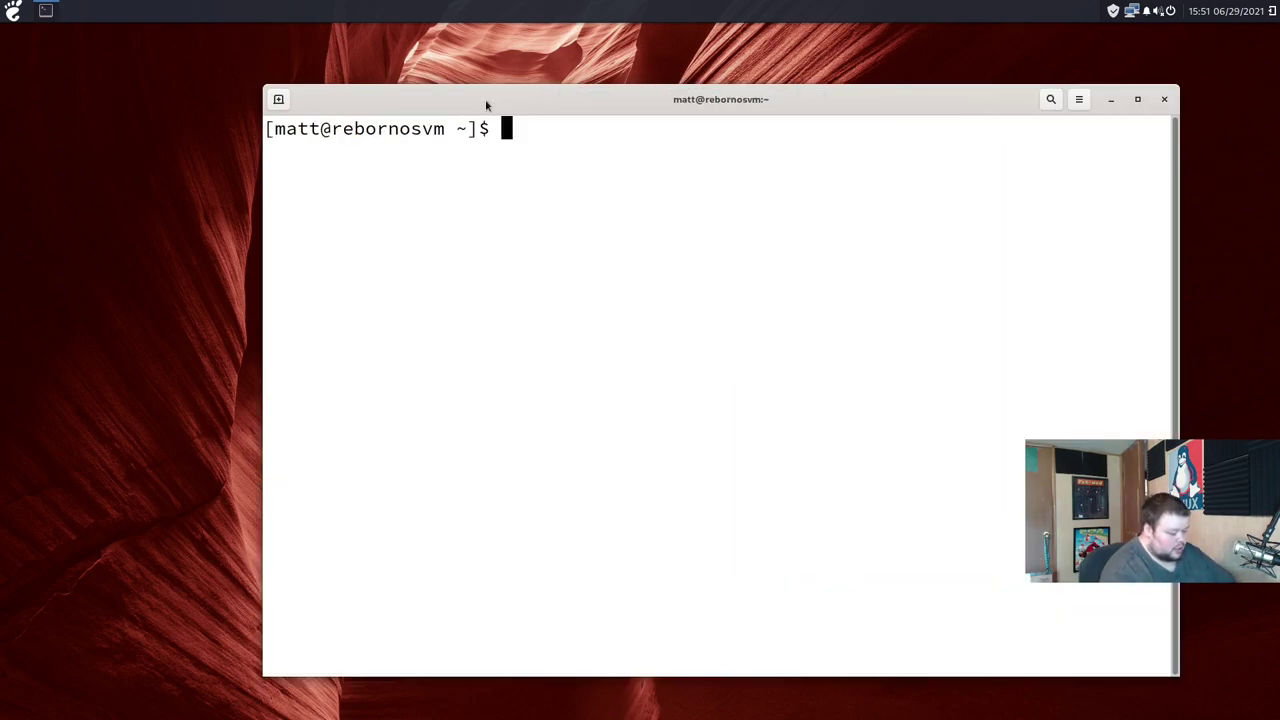
Step: Run the free -m and uname -a commands to show memory and kernel version
text(free -0)
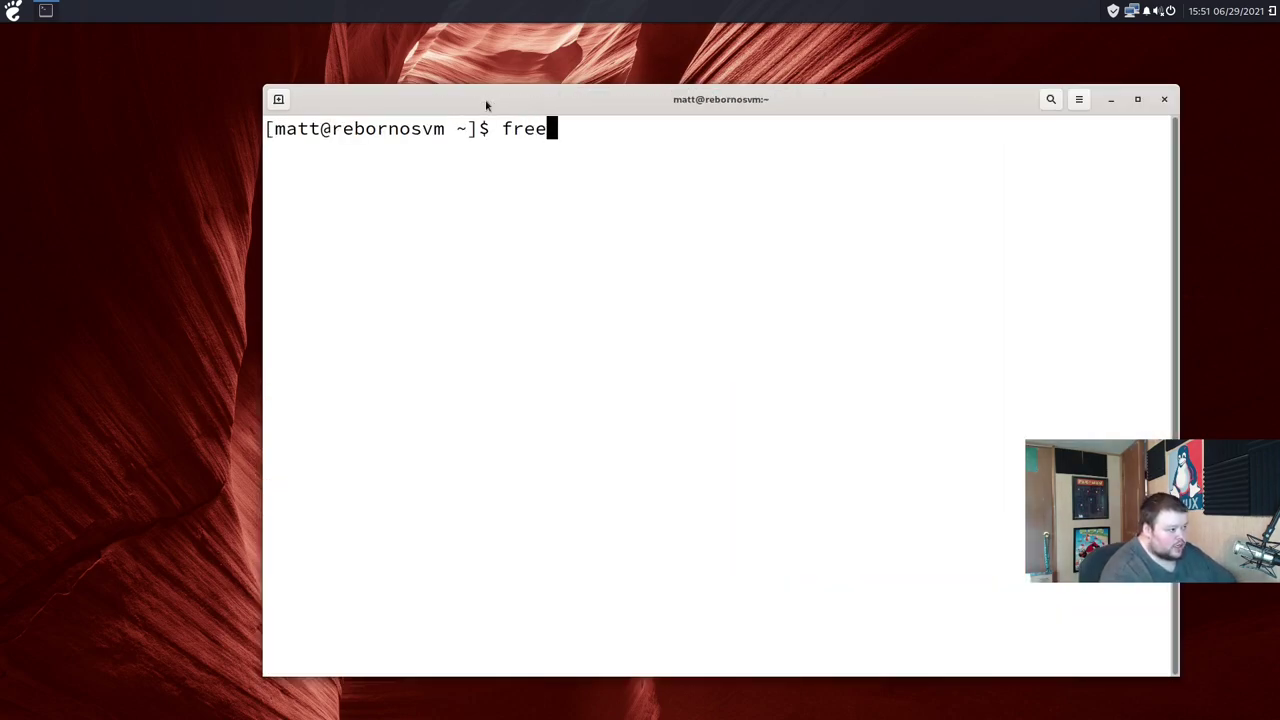
key(Return)
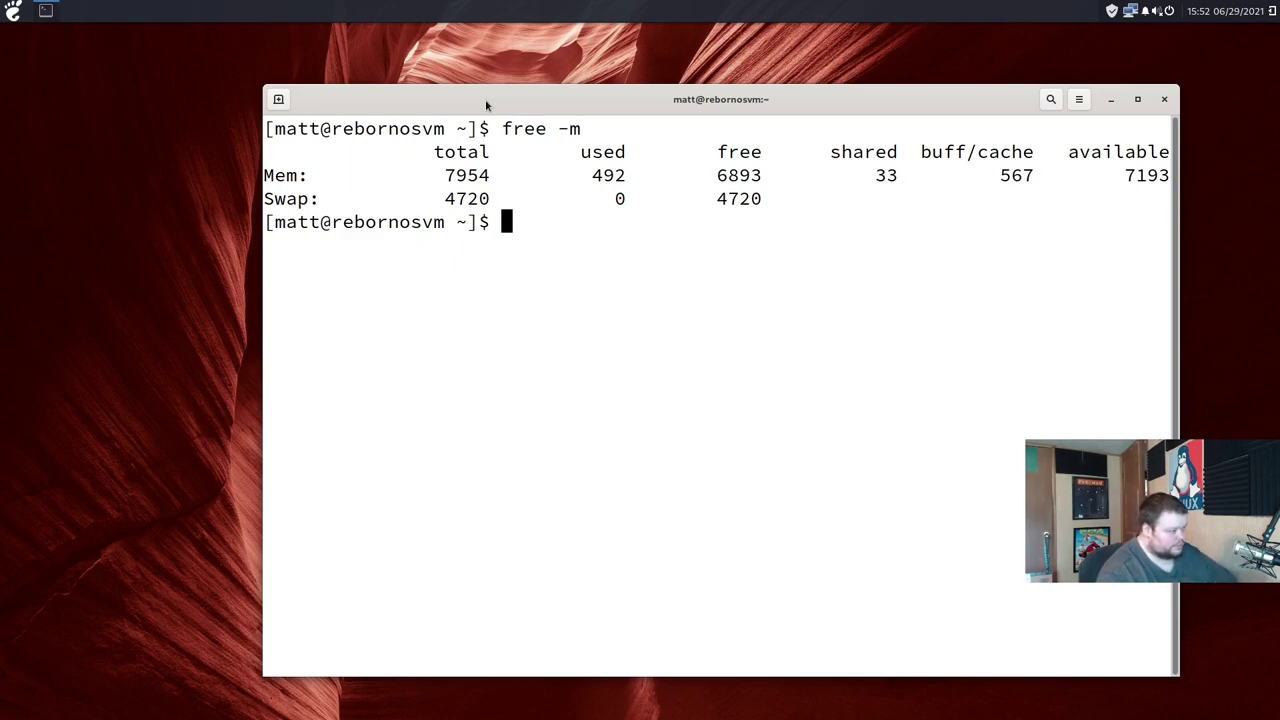
text(uname -a)
key(Return)
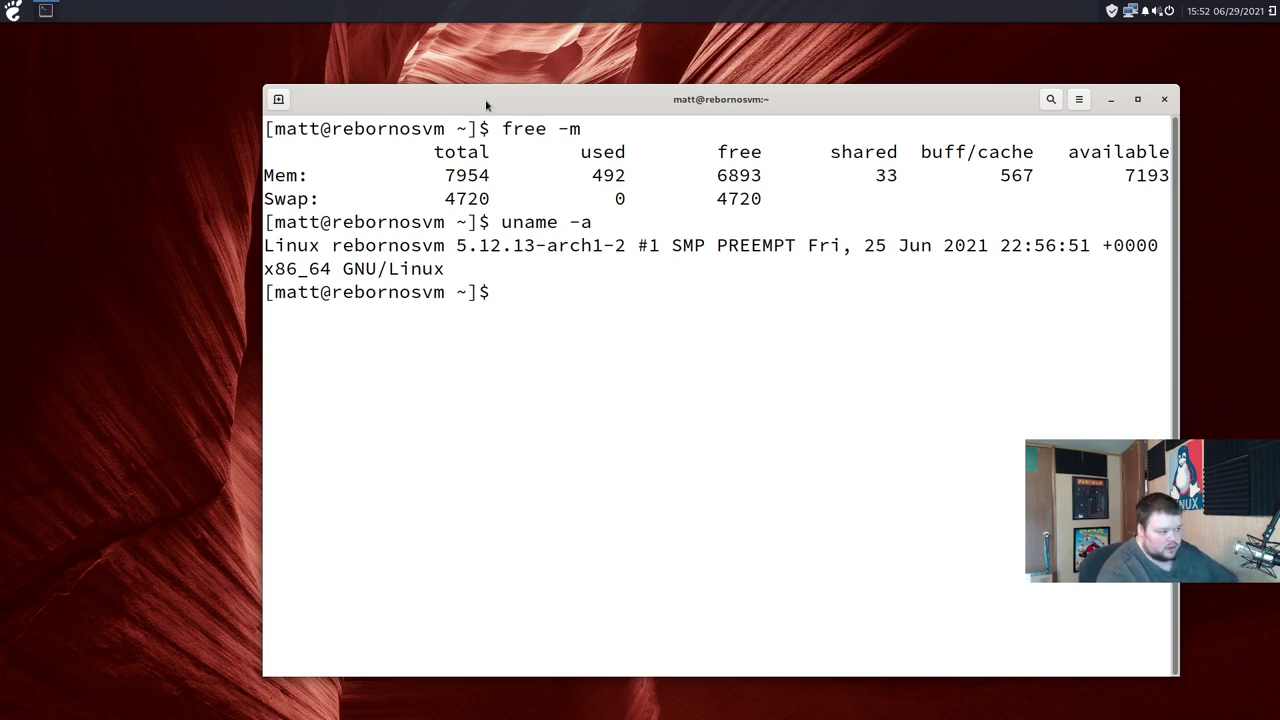
Step: Run neofetch, highlight the 971 installed packages, then close the terminal window
text(neofetch)
key(Return)
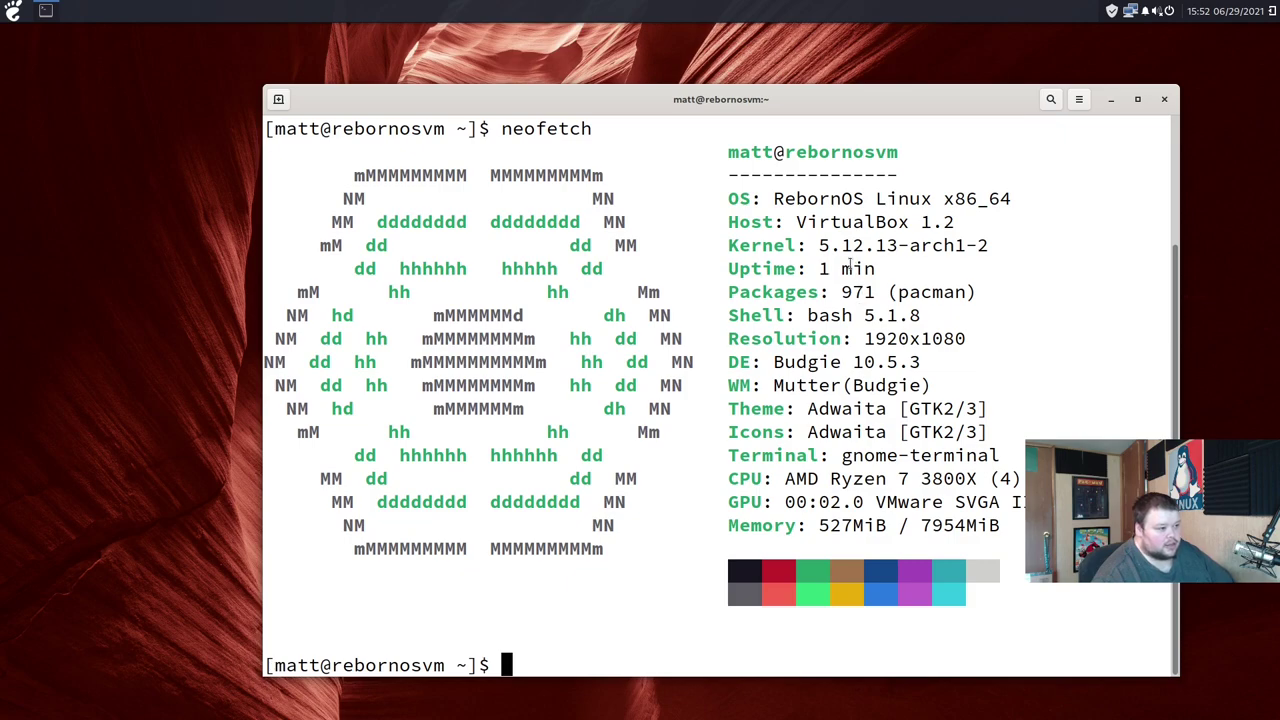
drag(843, 291, 878, 290)
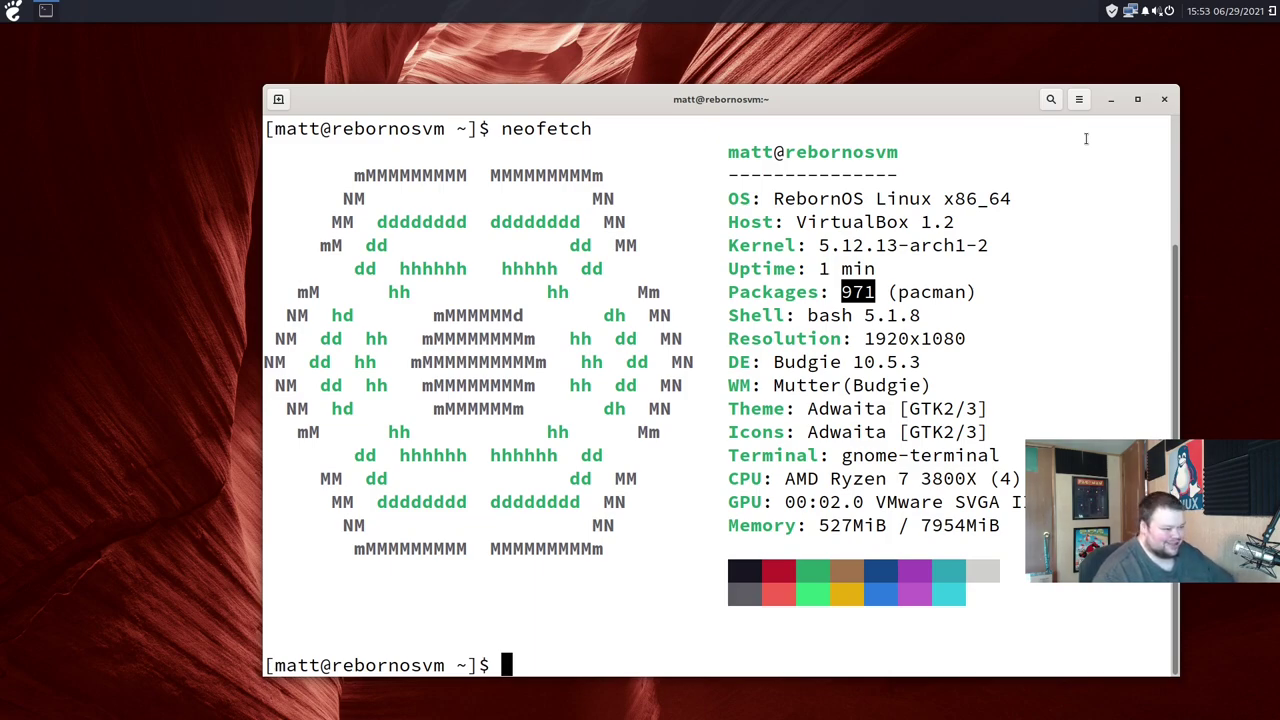
click(1165, 100)
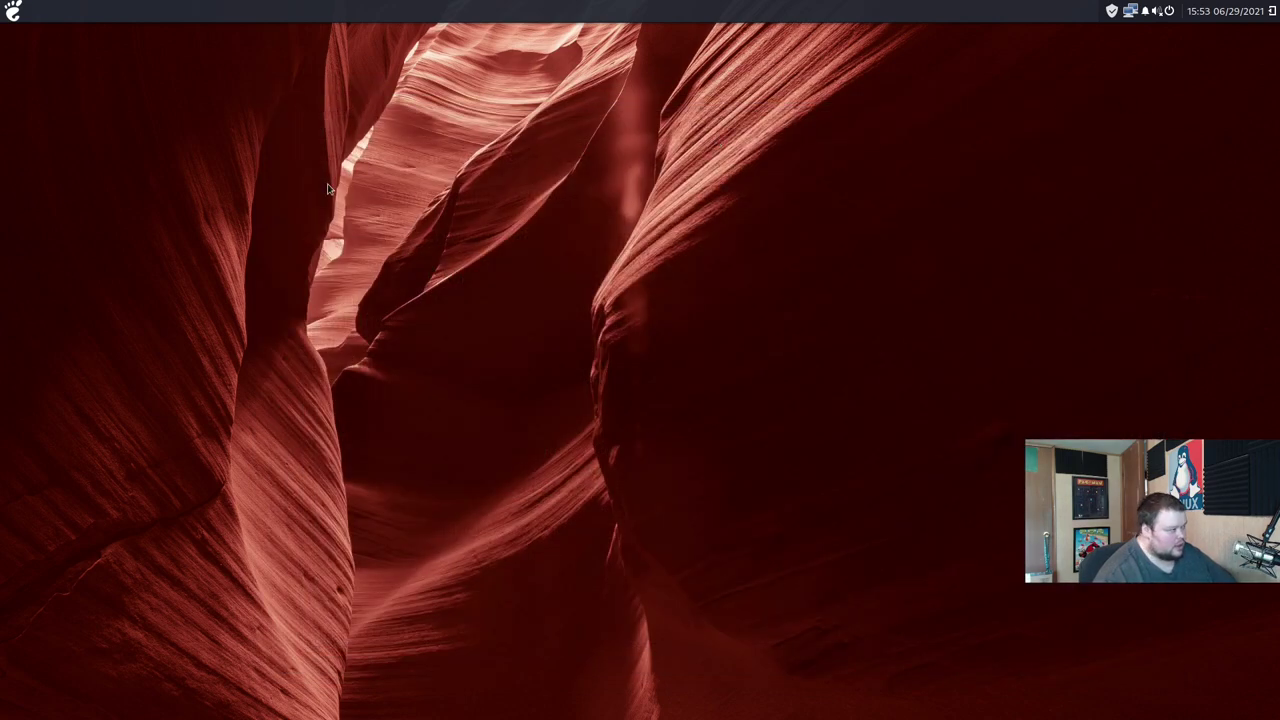
Step: Open the Budgie application menu and go from Utilities to the System Tools list
click(15, 12)
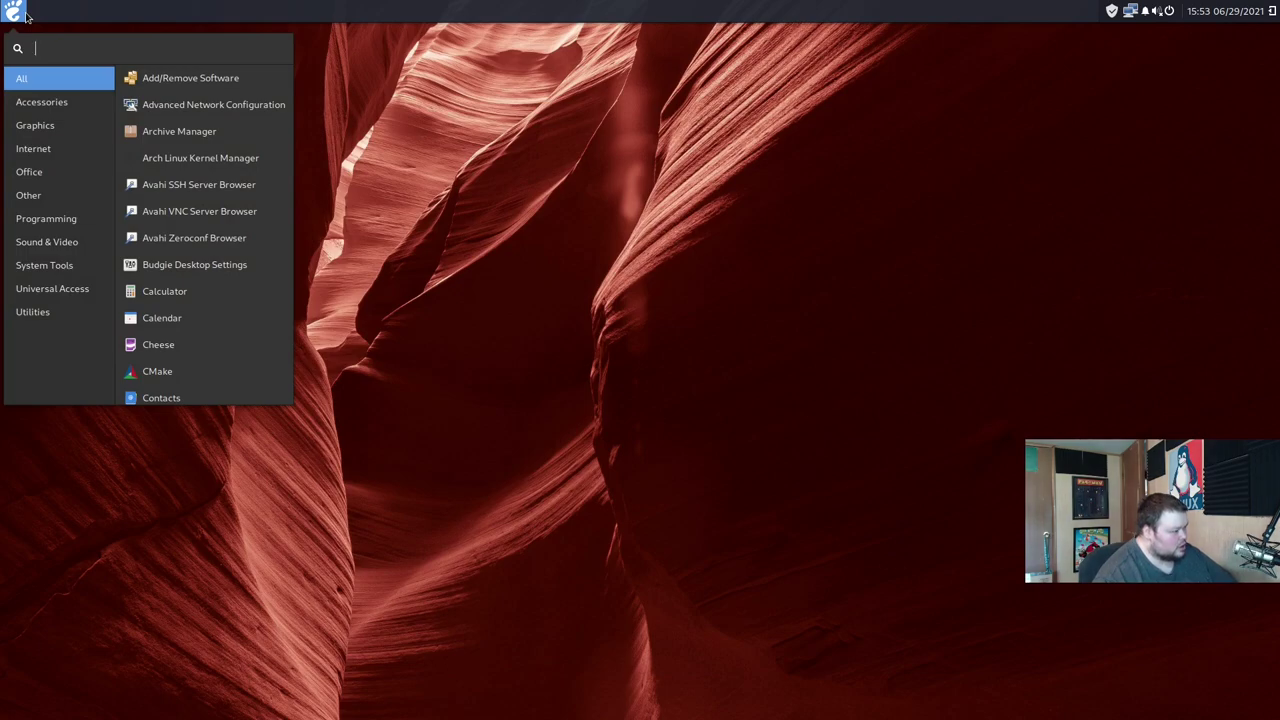
click(40, 311)
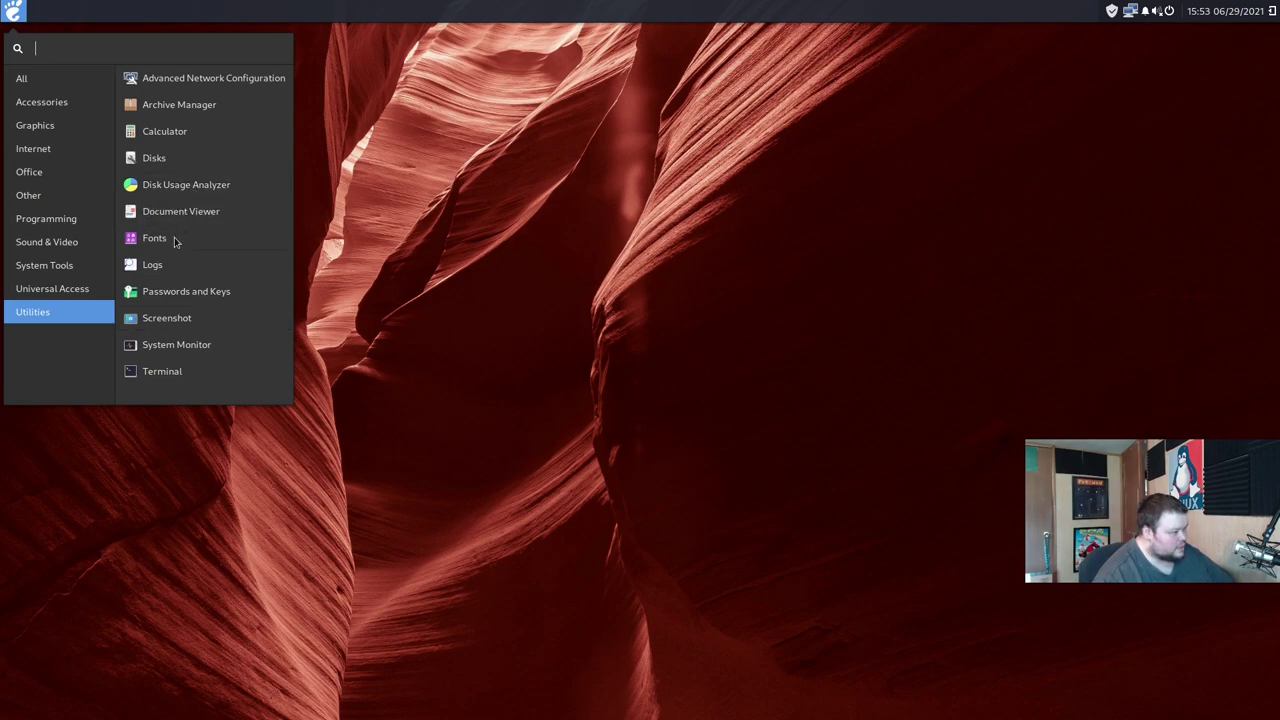
click(49, 265)
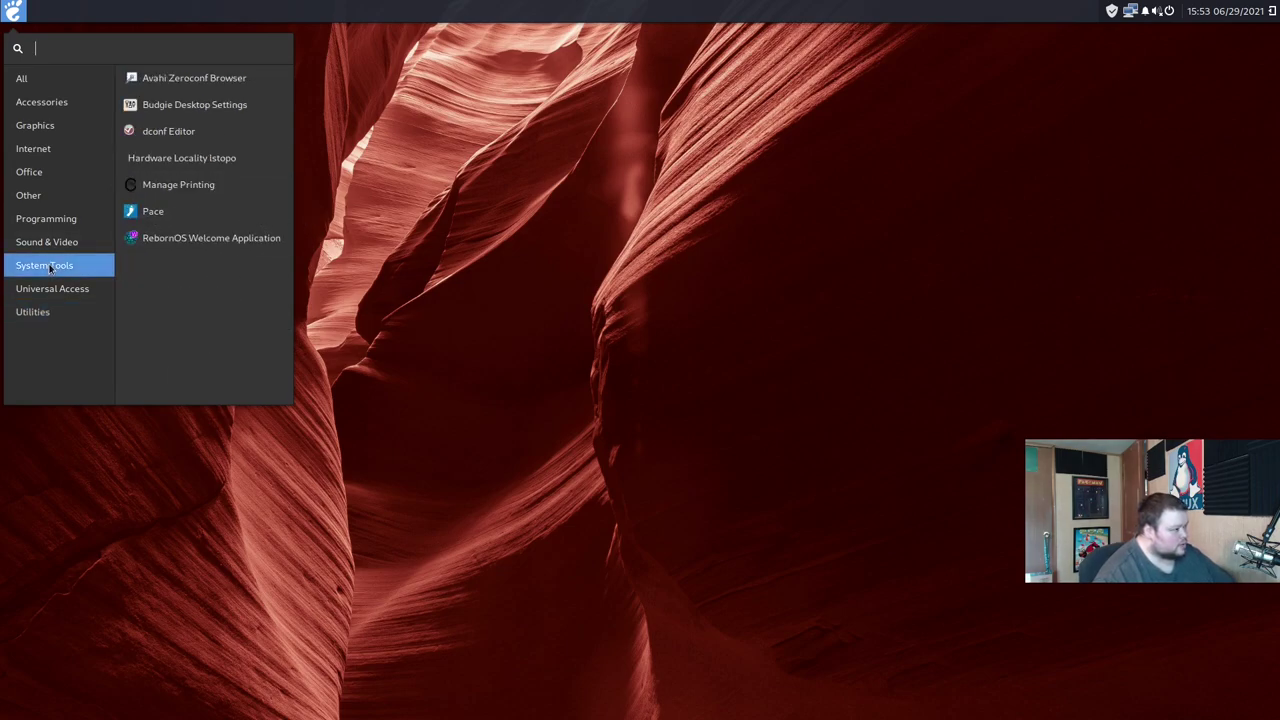
Step: Launch Budgie Desktop Settings, centre its window, and change the icon theme from Adwaita to Papirus-Dark
click(160, 105)
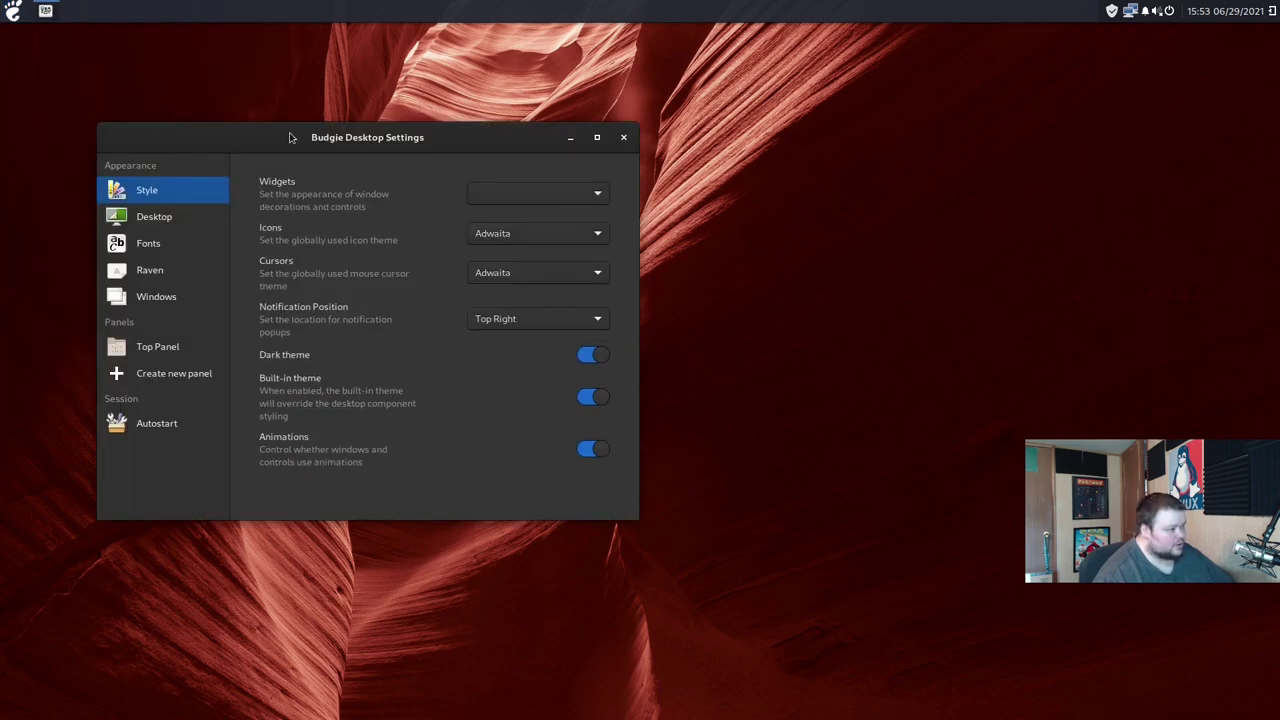
drag(290, 137, 603, 160)
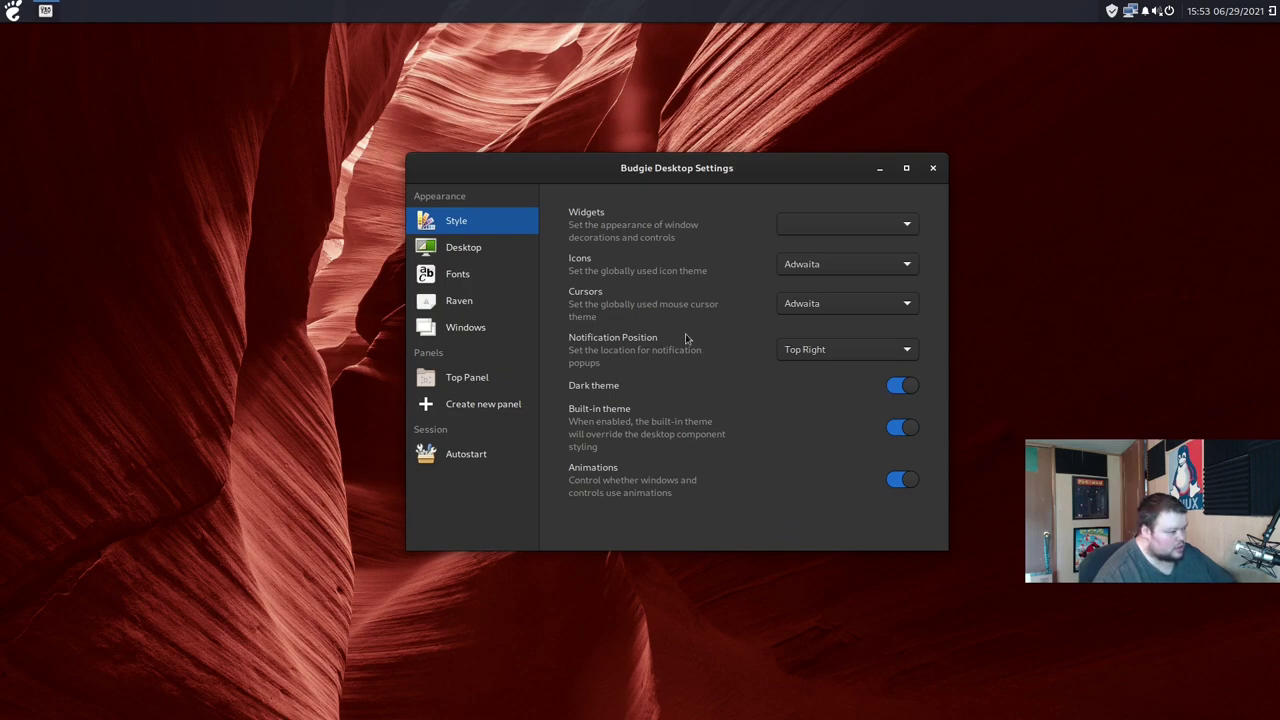
click(824, 266)
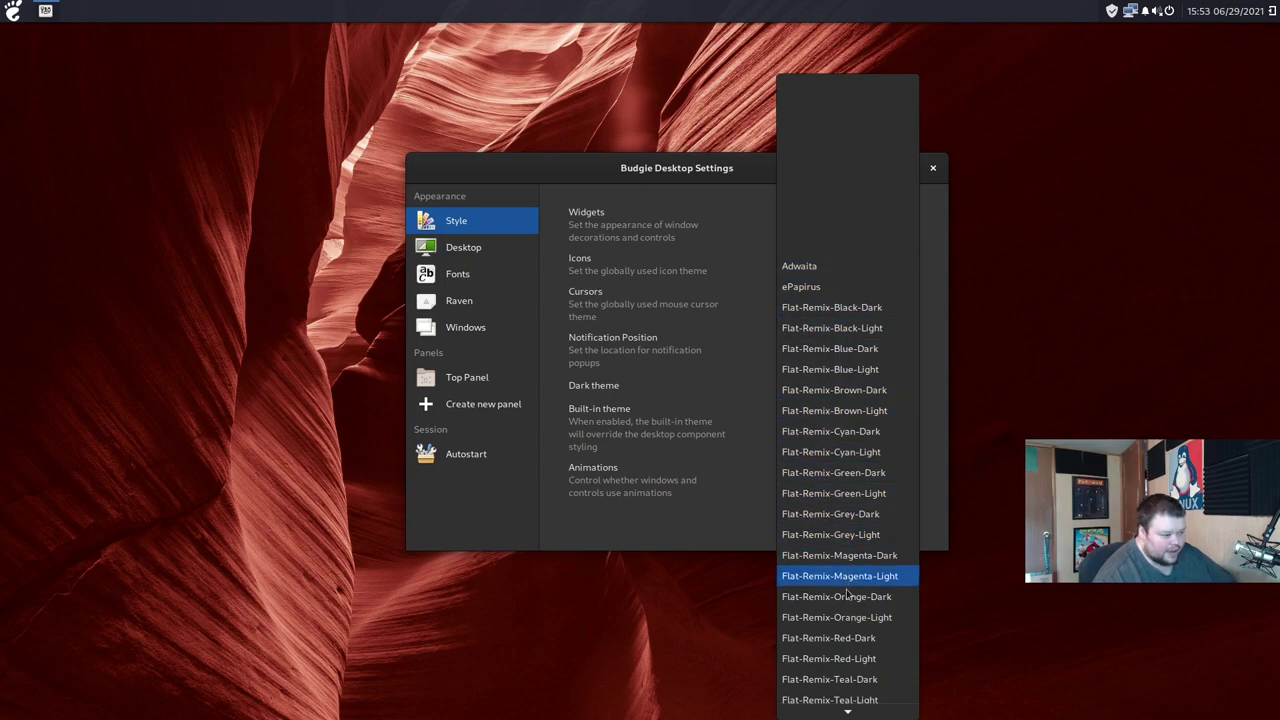
scroll(848, 686, down, 3)
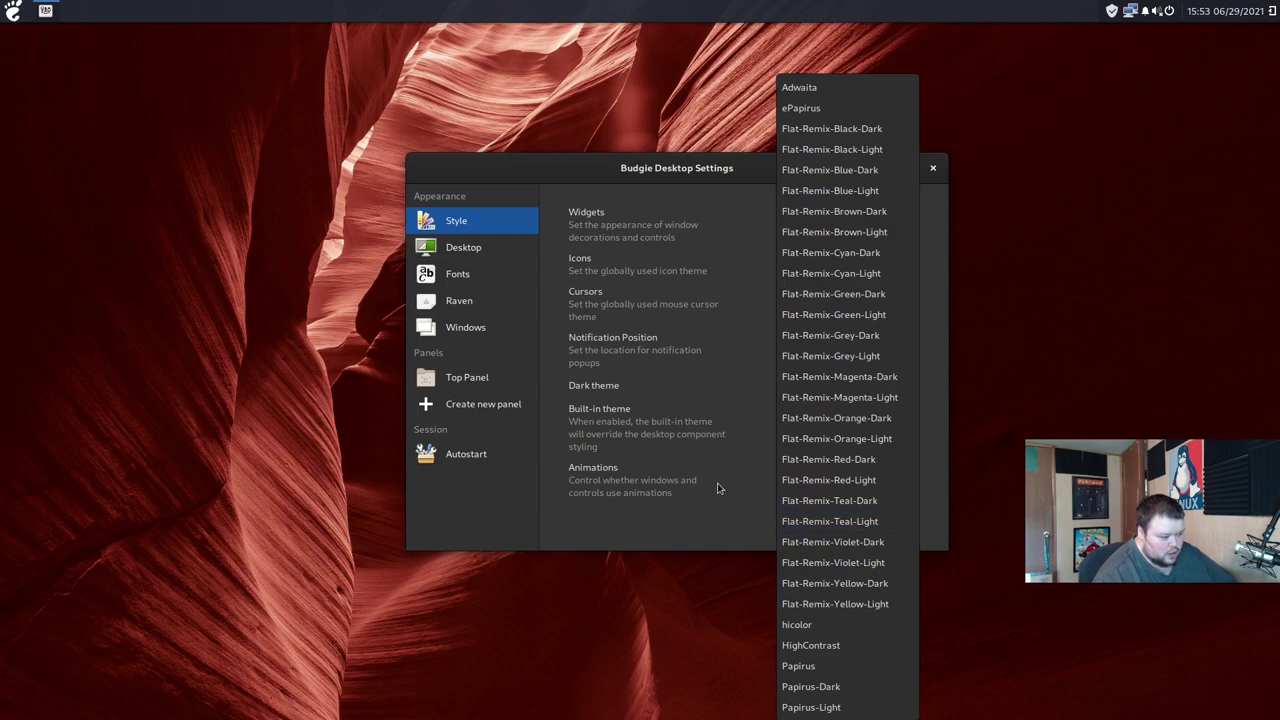
click(825, 686)
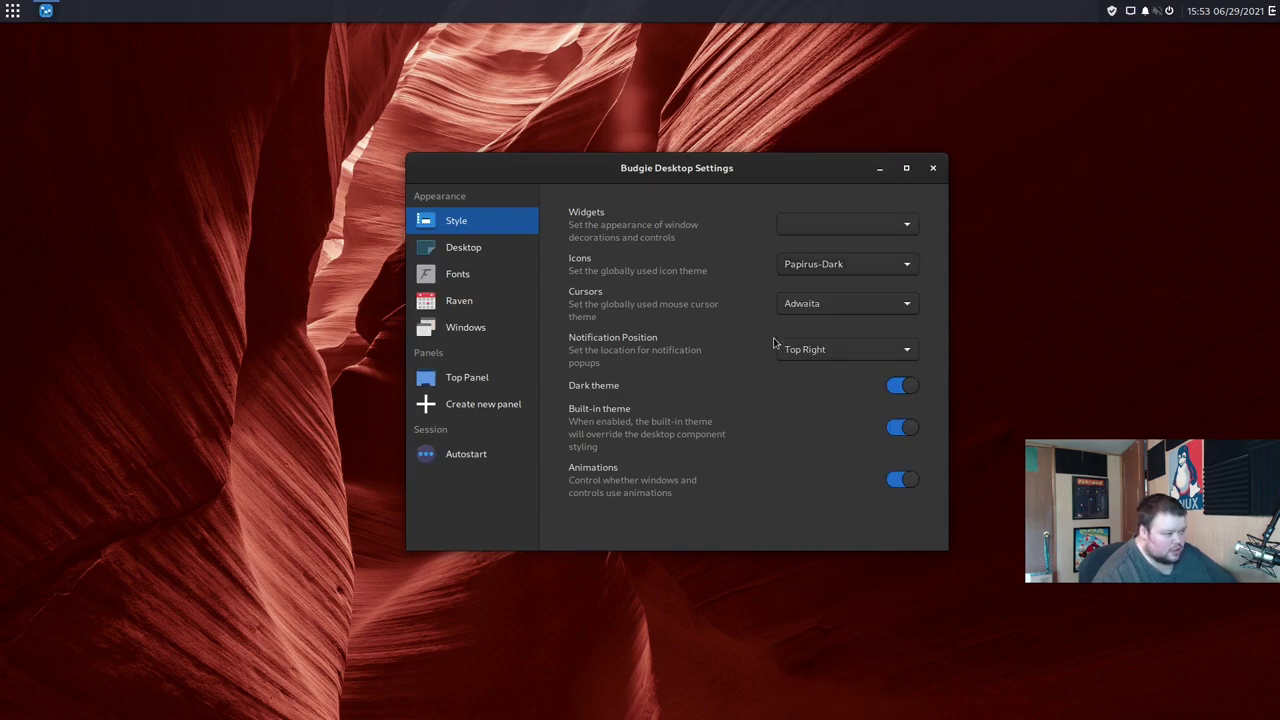
Step: Try the Arc-Dark and Arc widget themes, then settle on Arc-Lighter
click(827, 234)
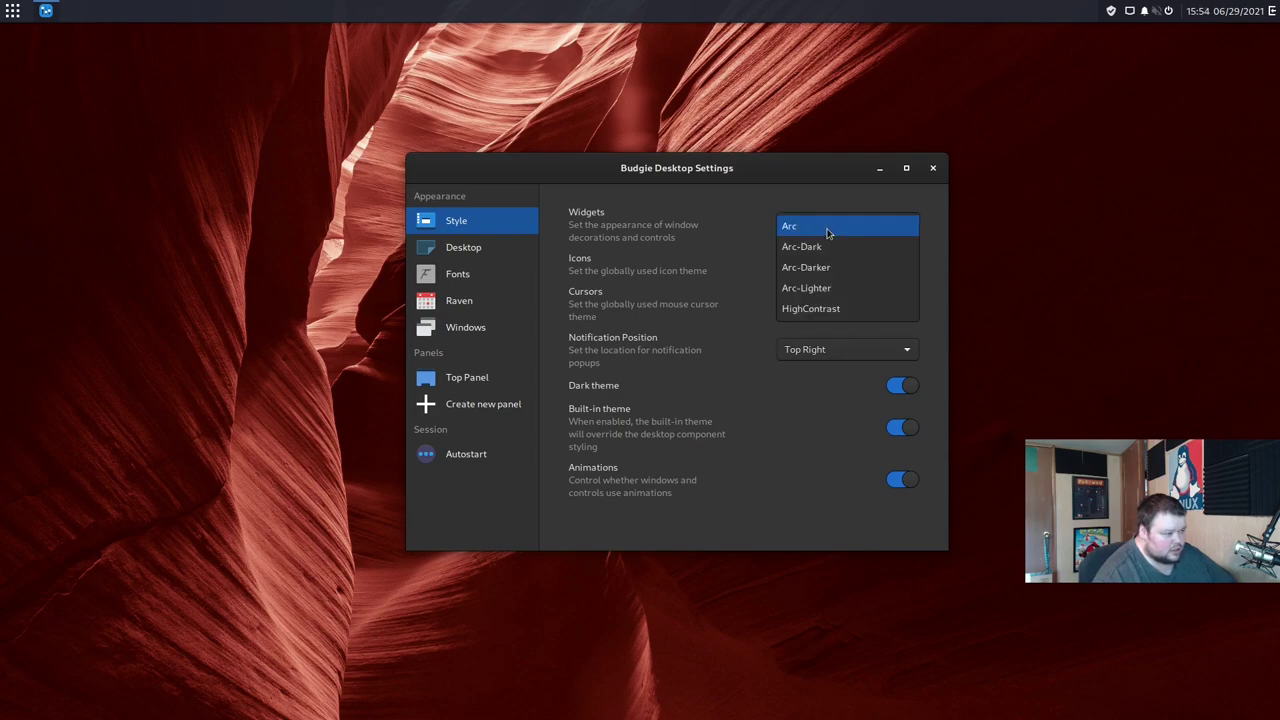
click(829, 248)
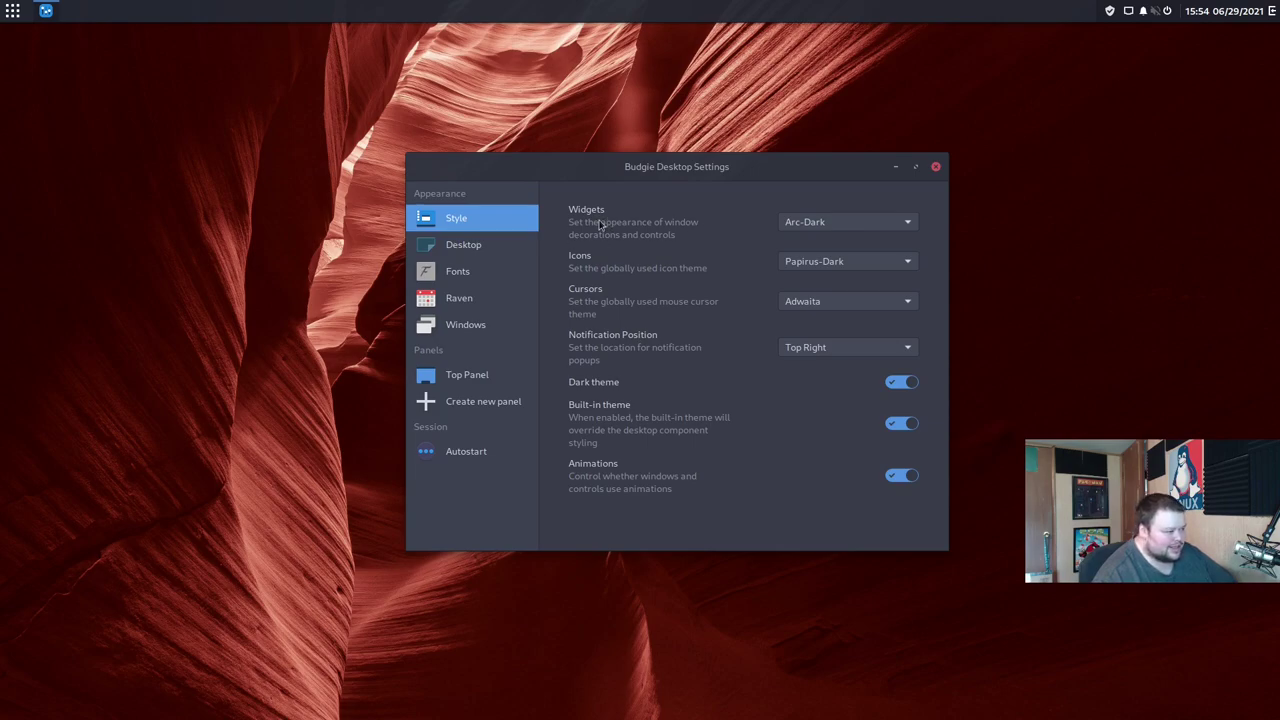
drag(698, 165, 685, 156)
click(798, 213)
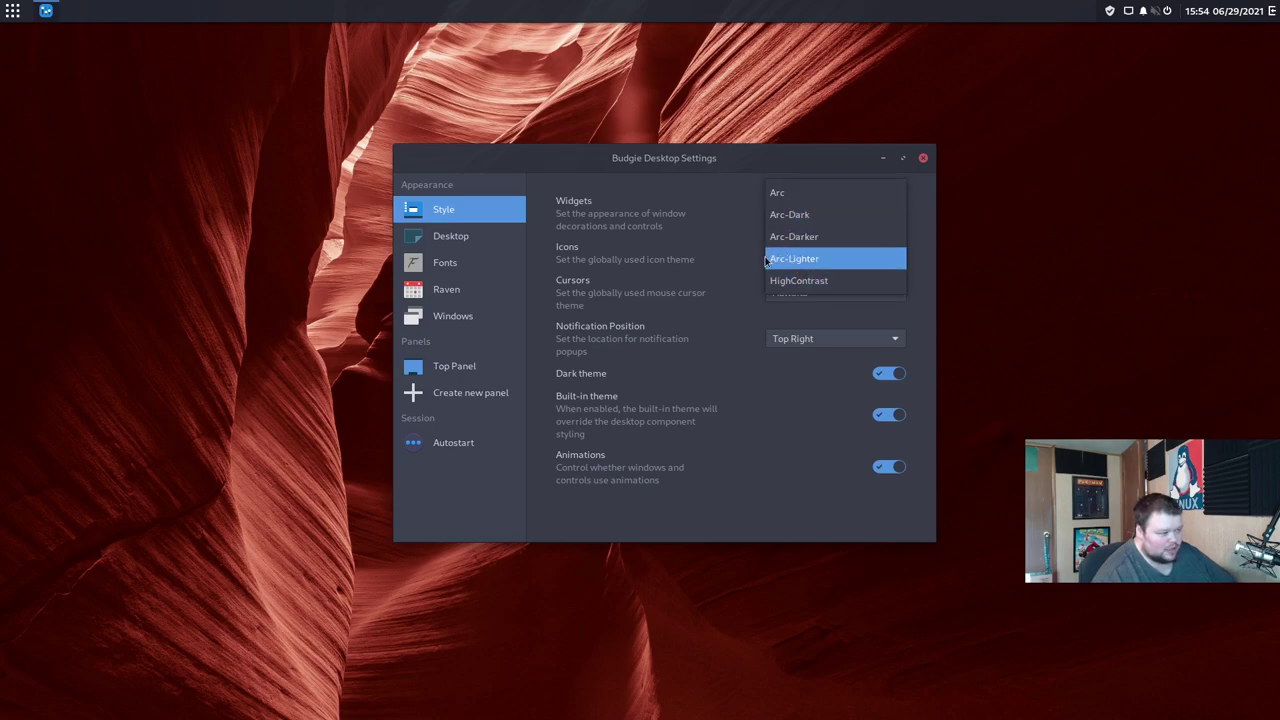
click(780, 193)
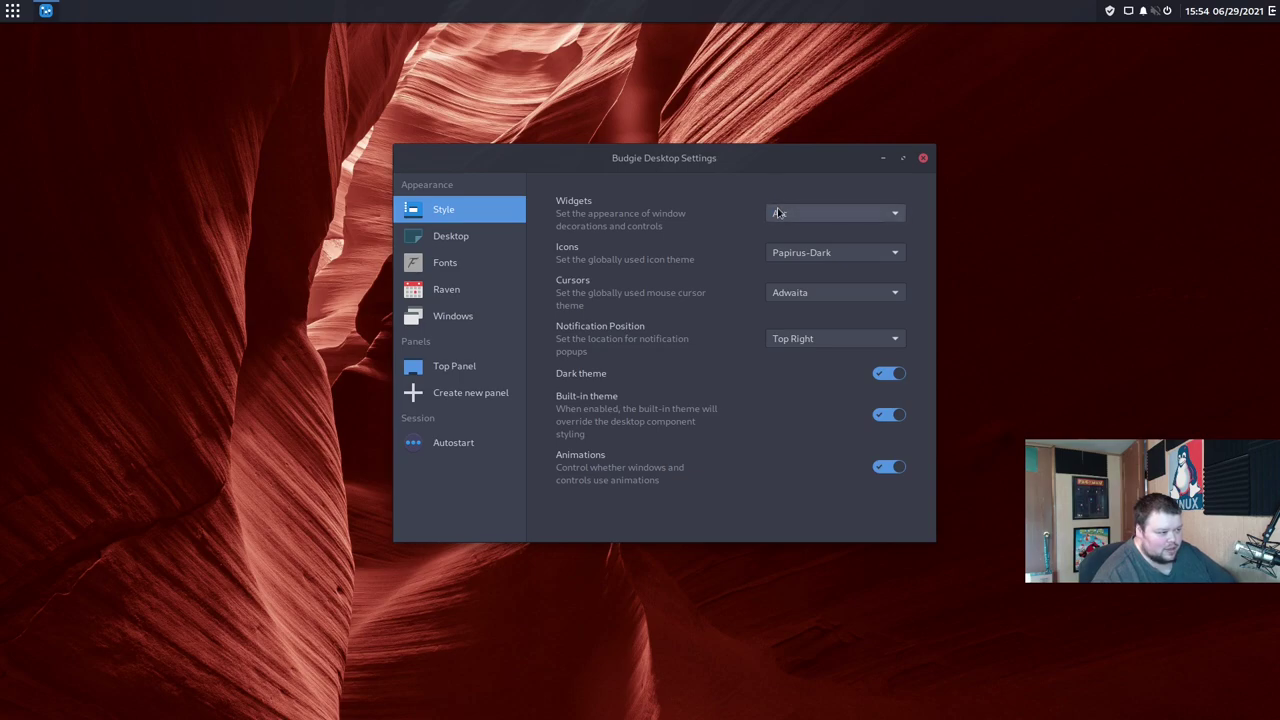
click(779, 213)
click(780, 234)
click(786, 213)
click(786, 254)
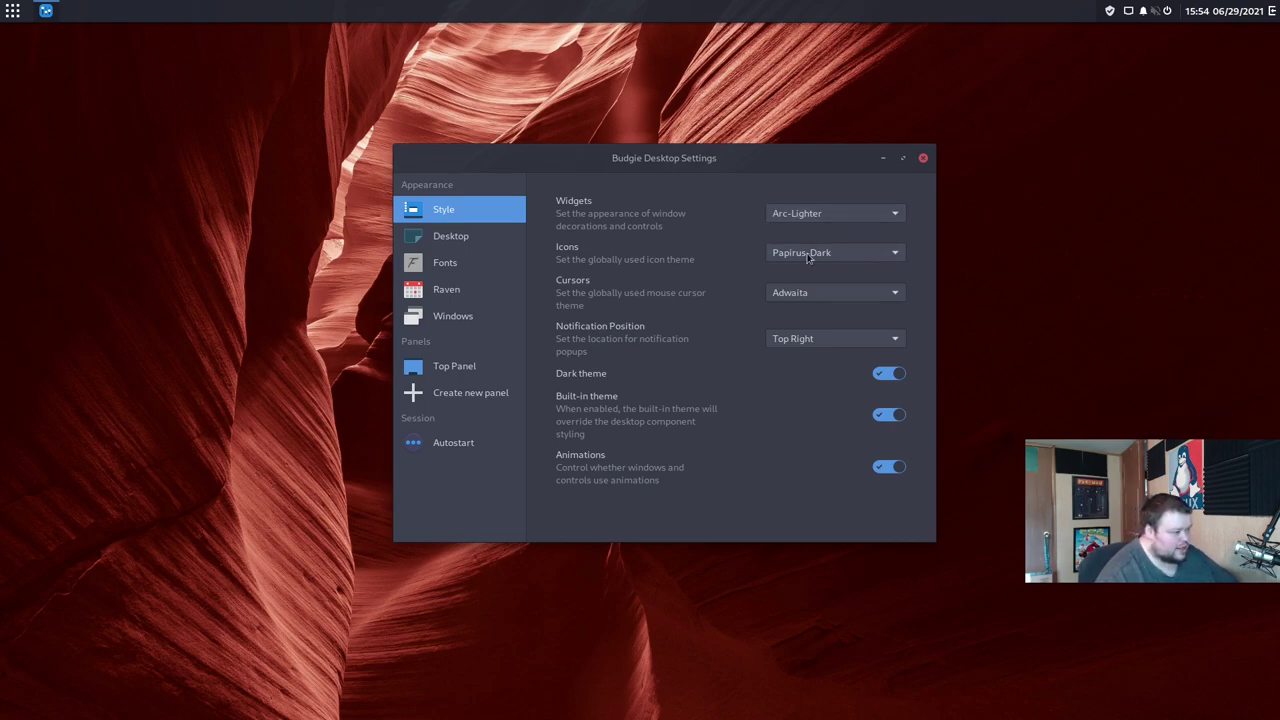
Step: Close Budgie Desktop Settings and relaunch it from System Tools, centring the window
click(923, 158)
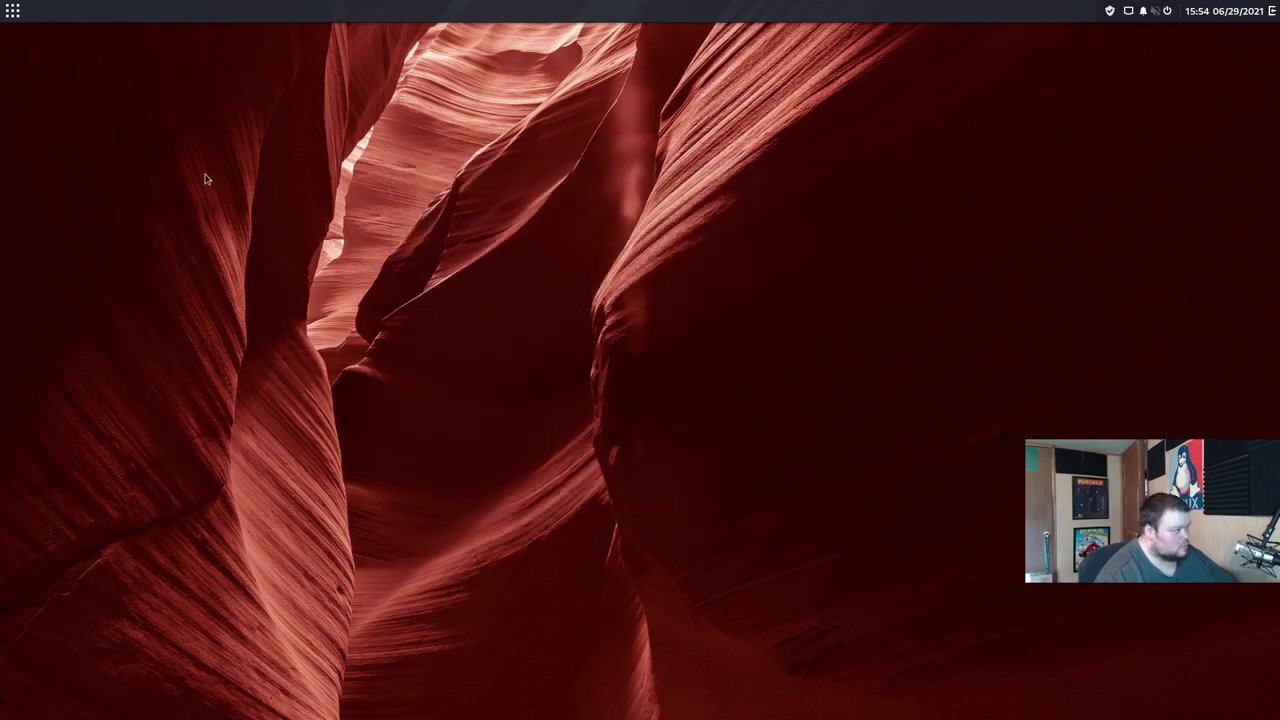
click(12, 11)
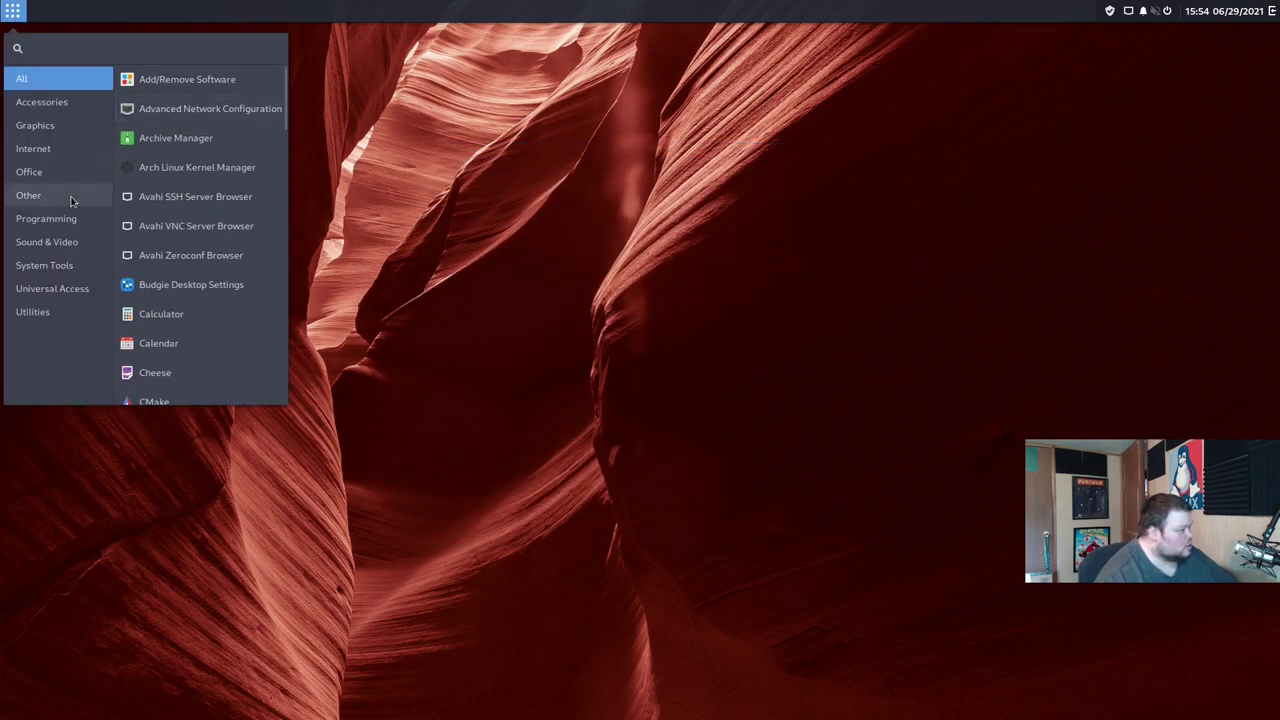
click(66, 265)
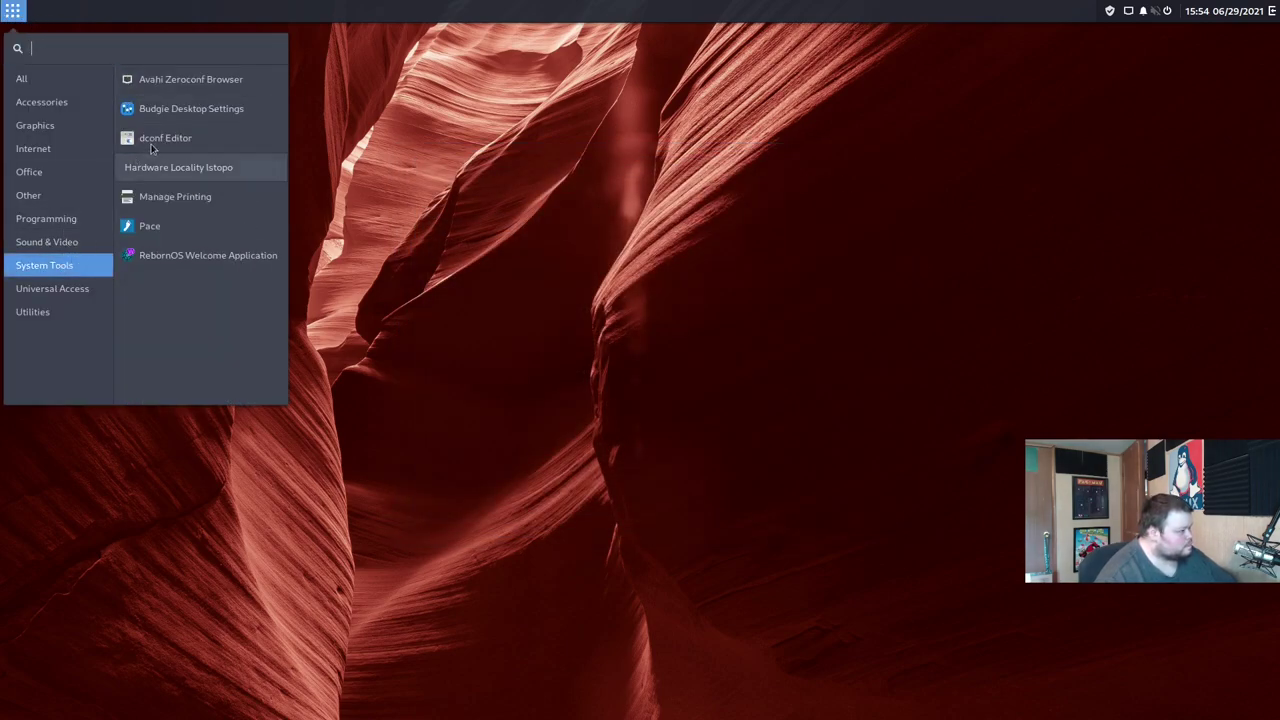
click(169, 113)
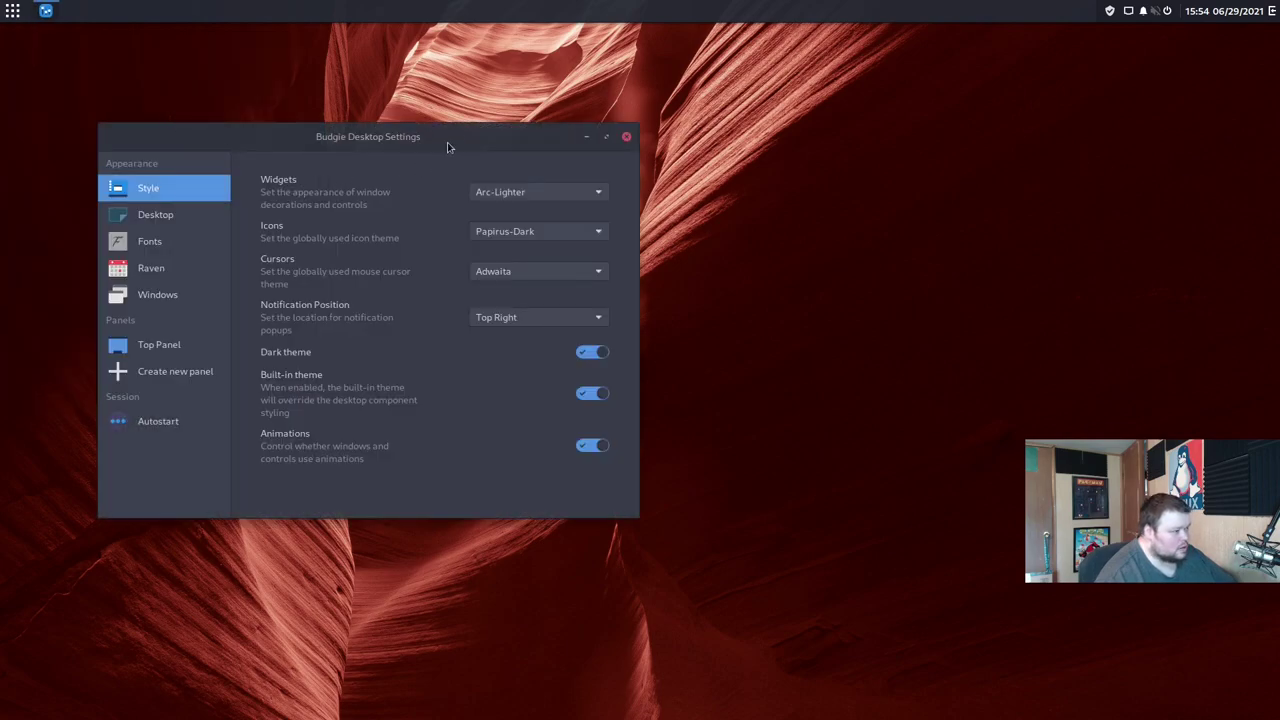
drag(449, 137, 640, 155)
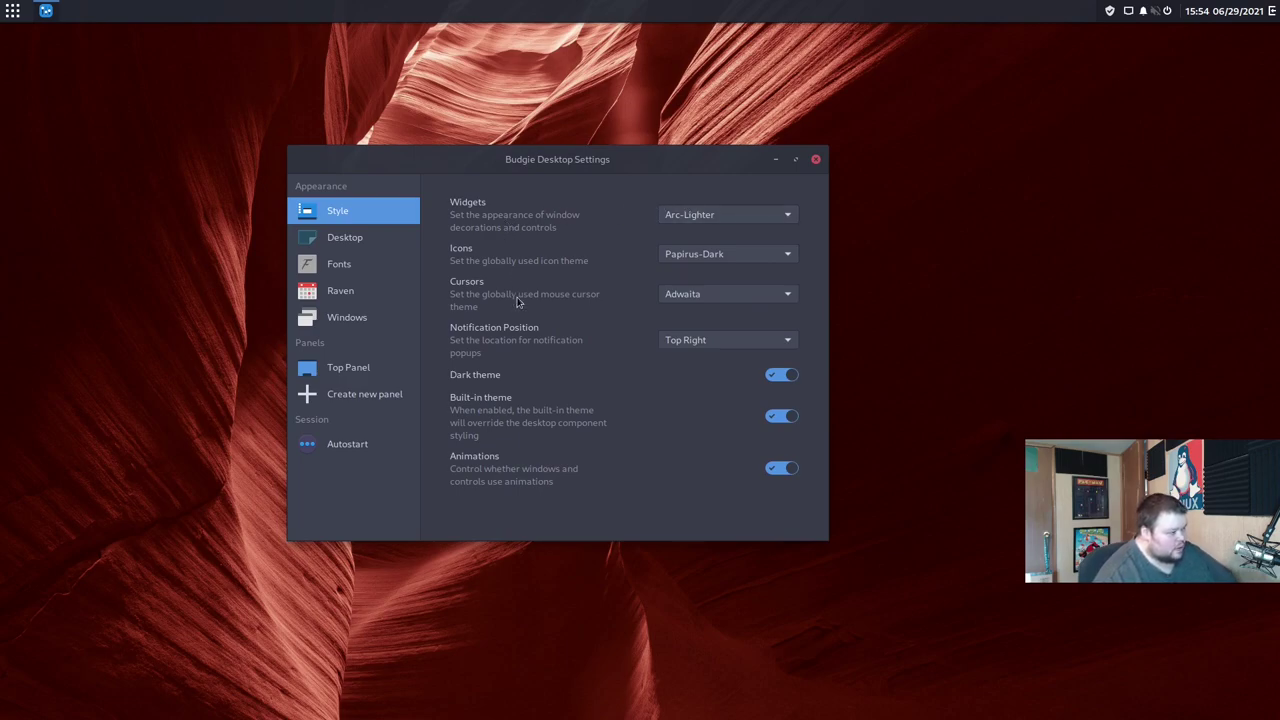
Step: On the Desktop page, turn desktop icons on then off and keep the single-click policy
click(375, 247)
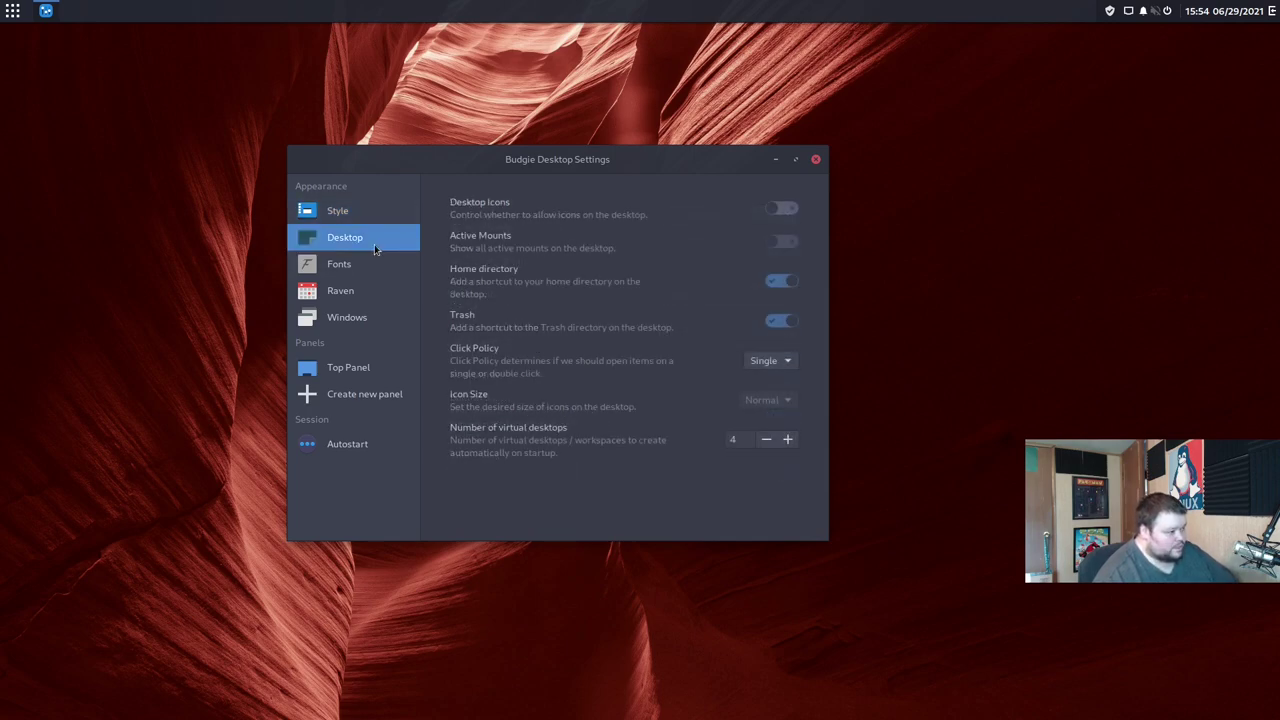
click(772, 211)
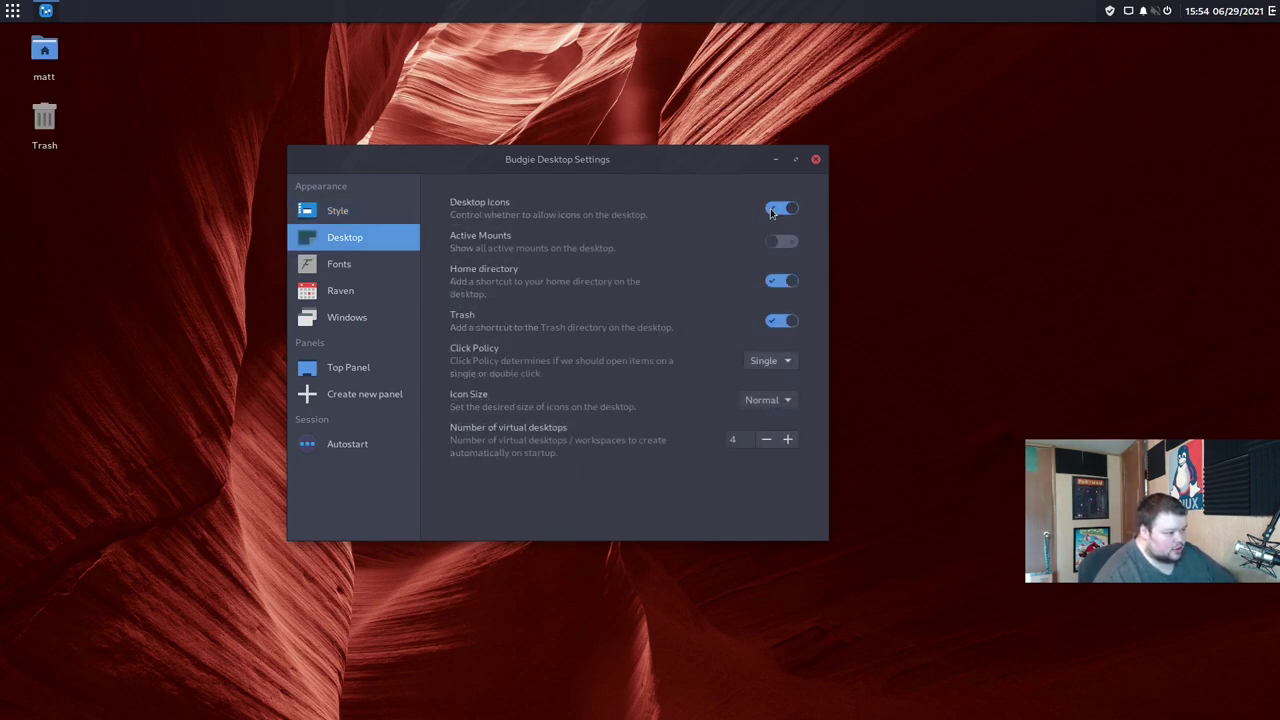
click(792, 209)
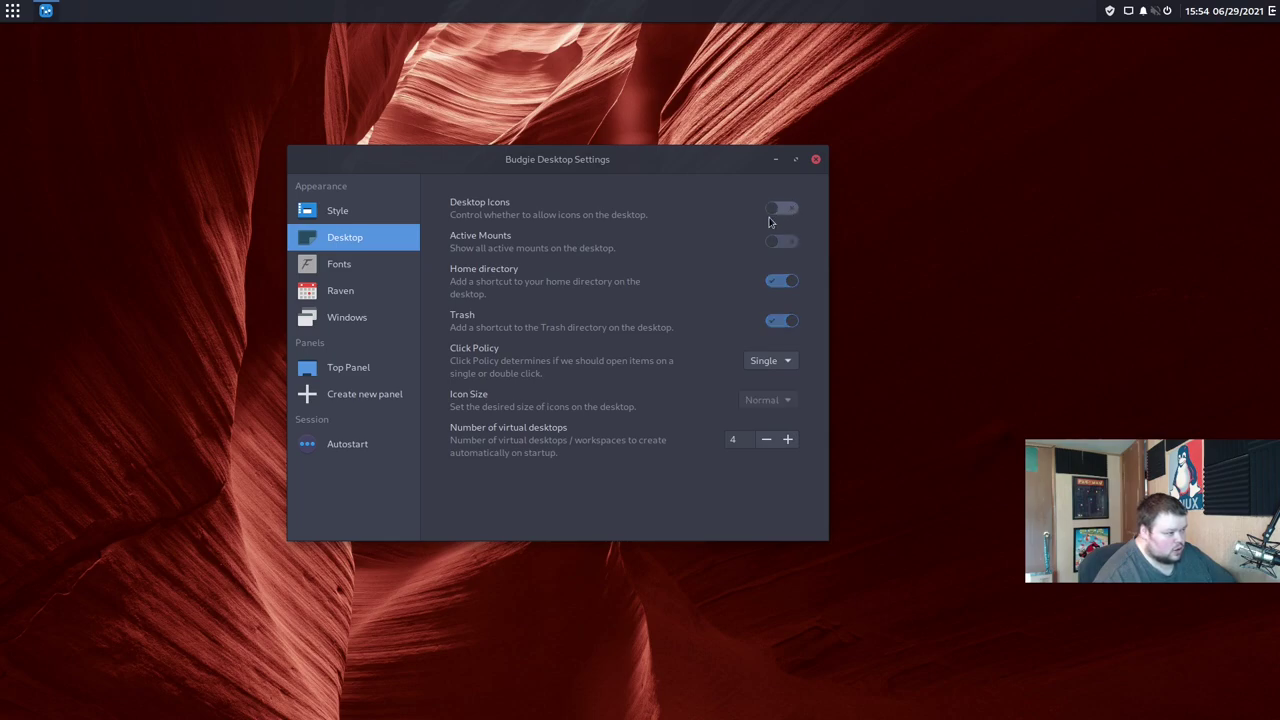
click(782, 362)
click(726, 352)
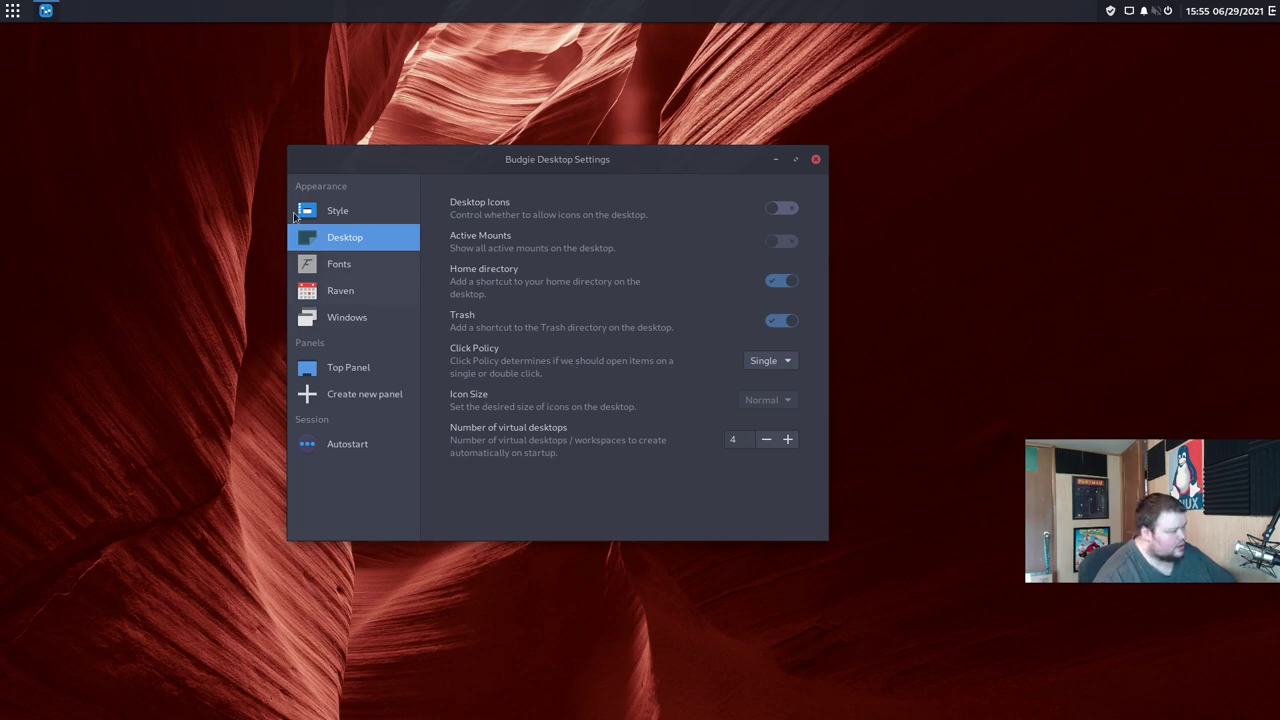
Step: Browse System Tools and Utilities, then search 'files' and launch Files on the Home folder
click(12, 9)
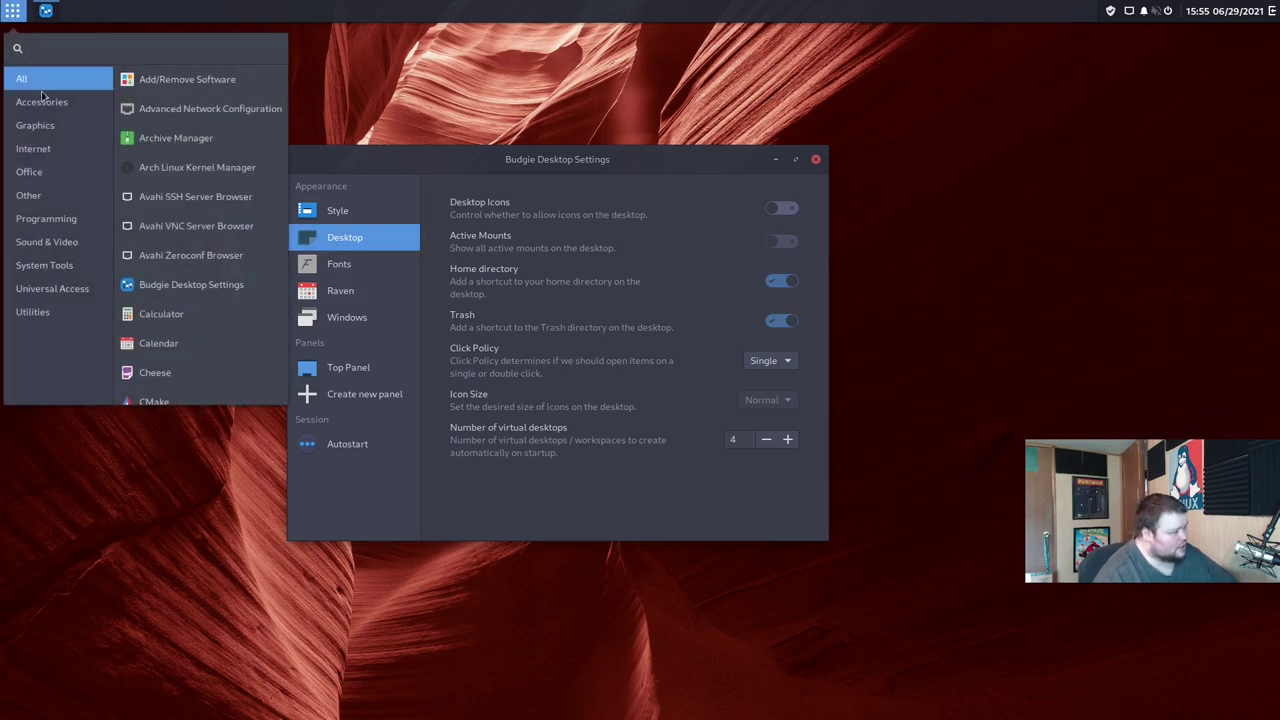
click(53, 268)
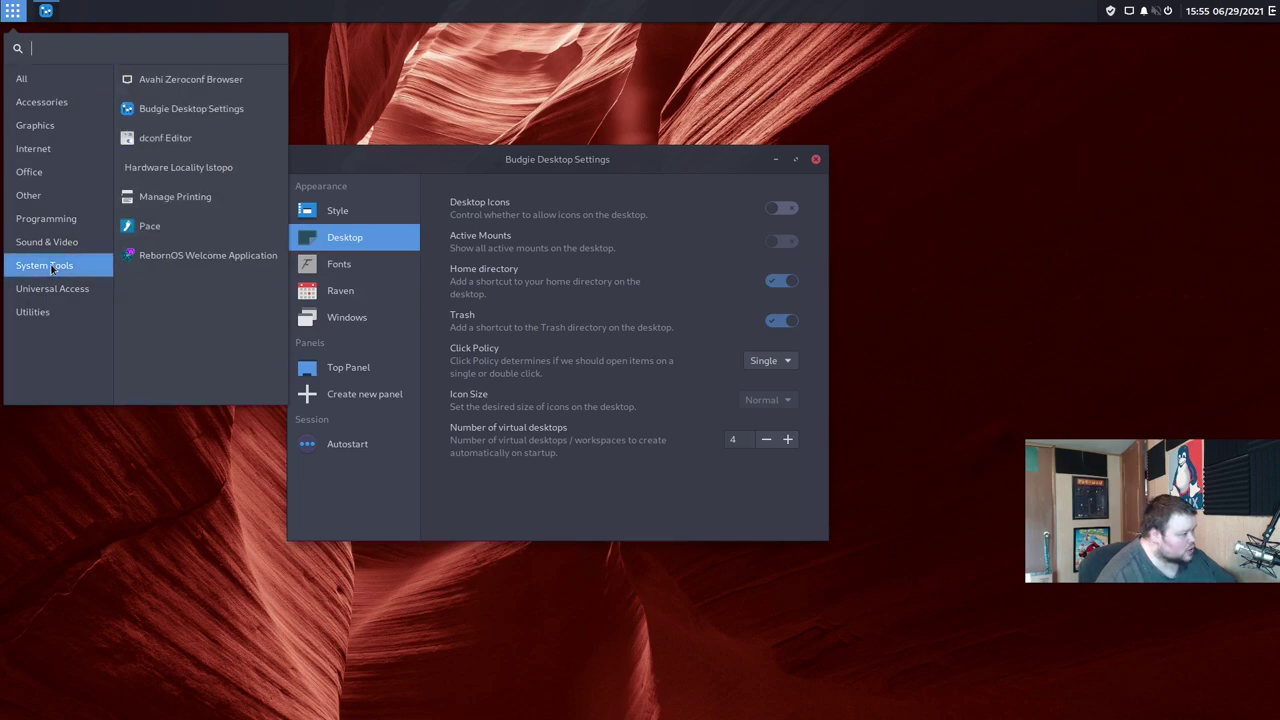
click(47, 315)
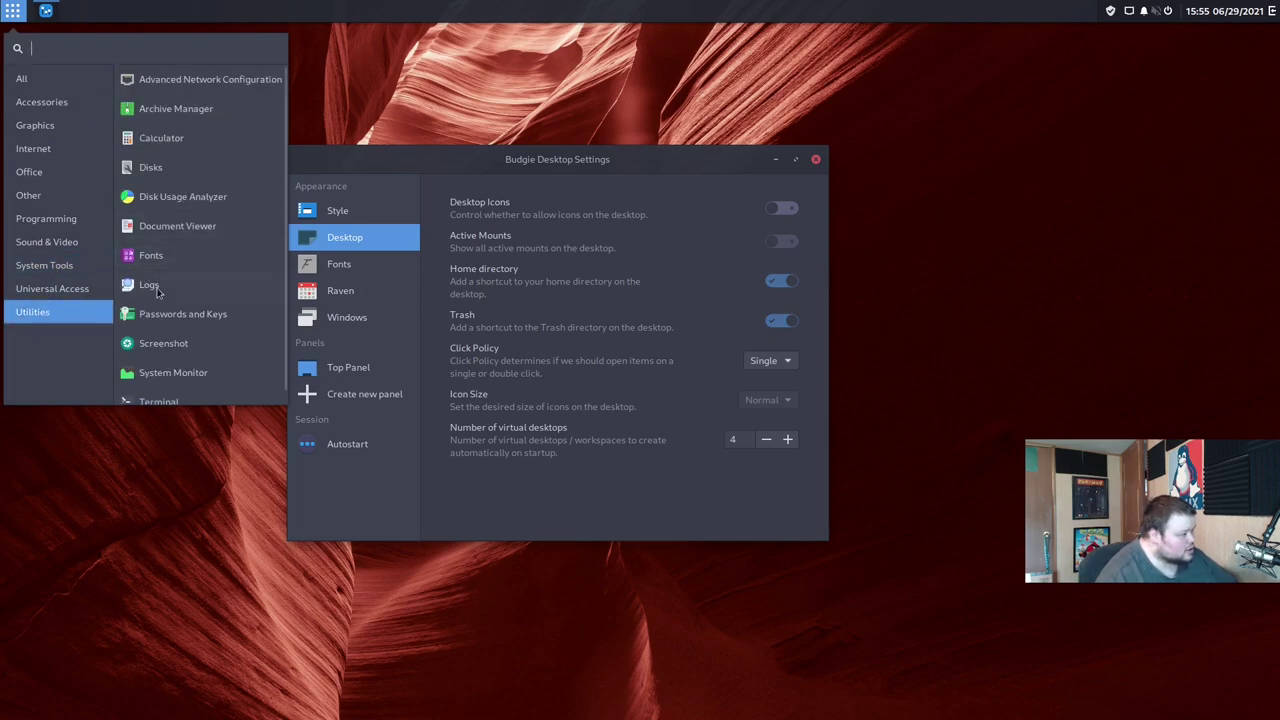
scroll(155, 325, down, 1)
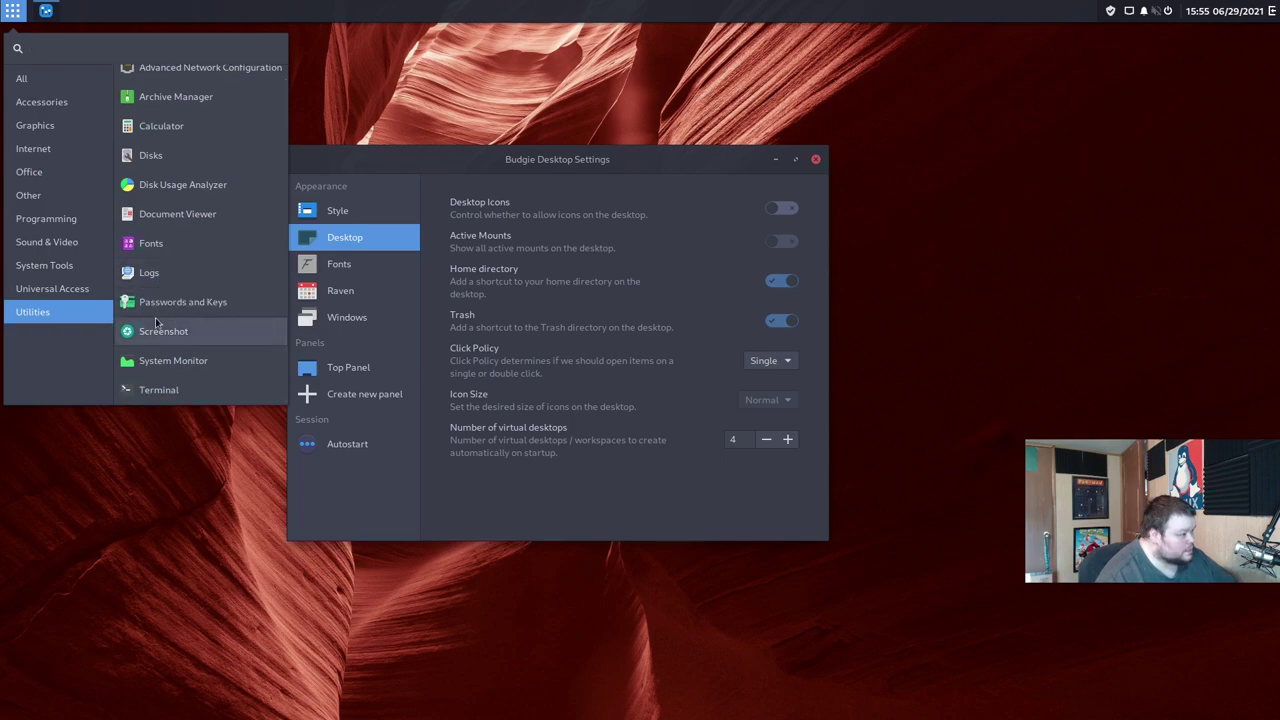
scroll(155, 322, up, 1)
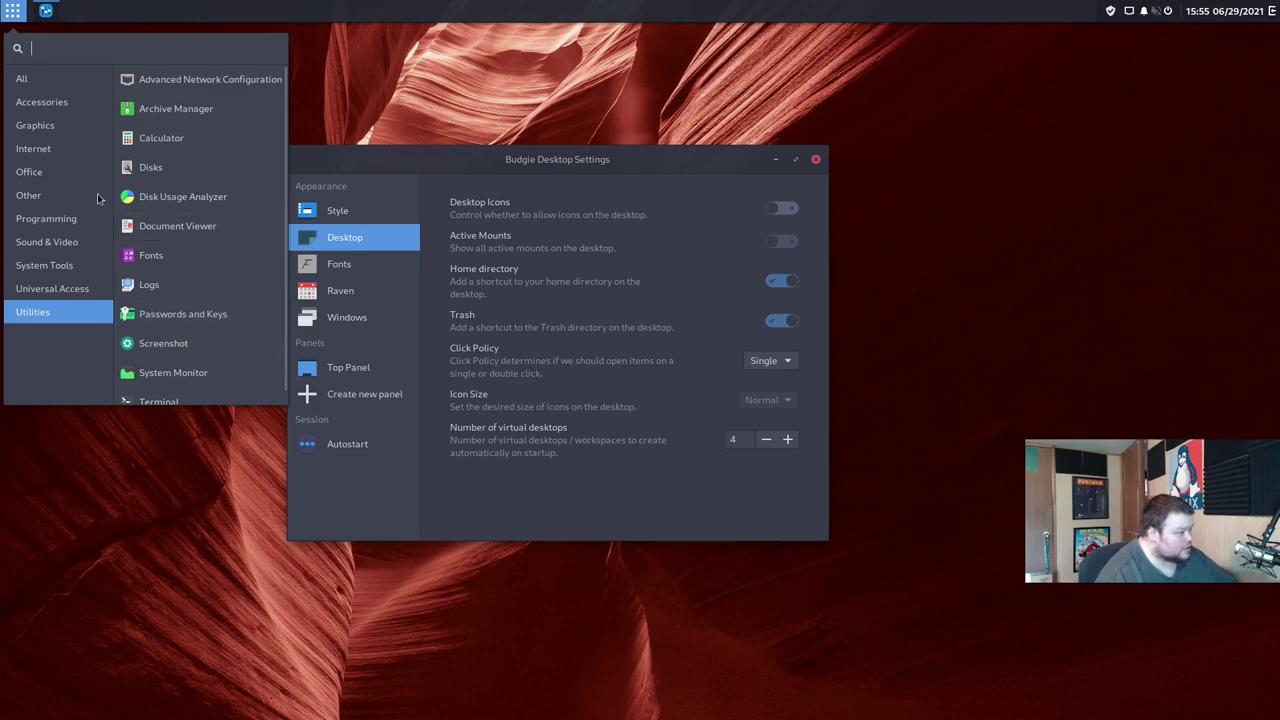
text(f)
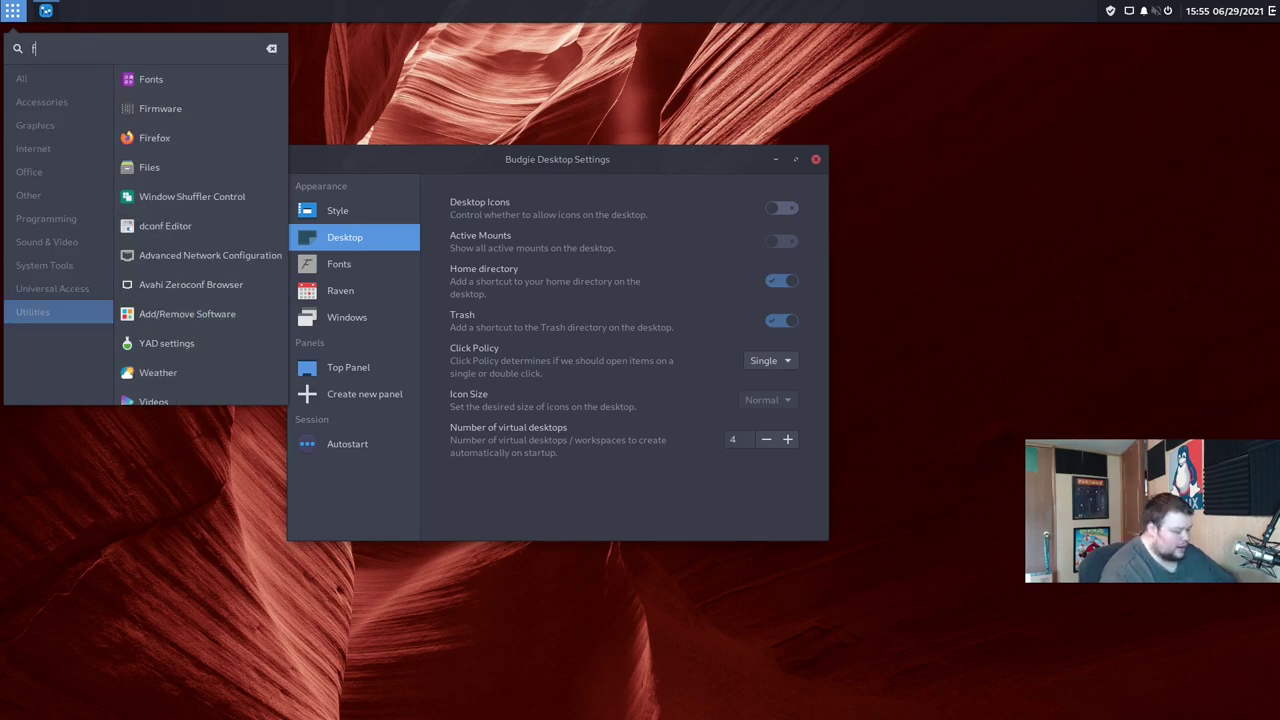
text(iles)
click(149, 78)
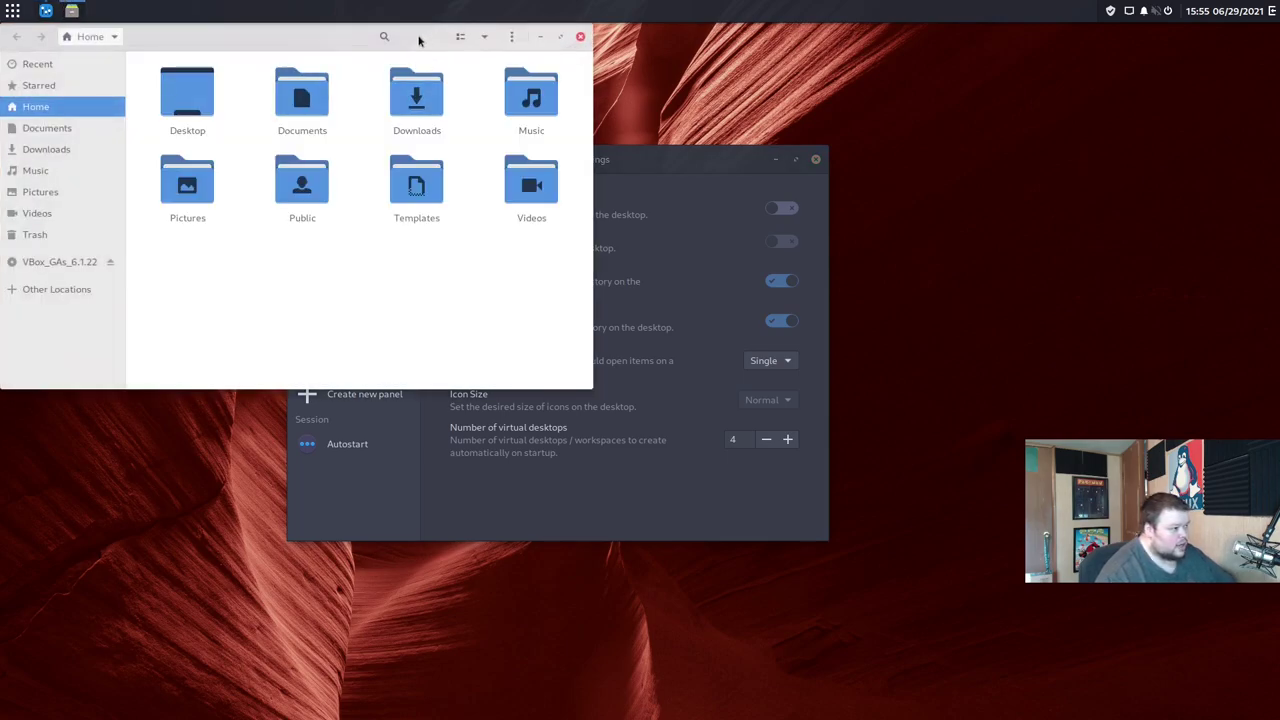
Step: Move the Files window down-right, then browse menu categories from Other through Utilities to Accessories
drag(420, 37, 457, 126)
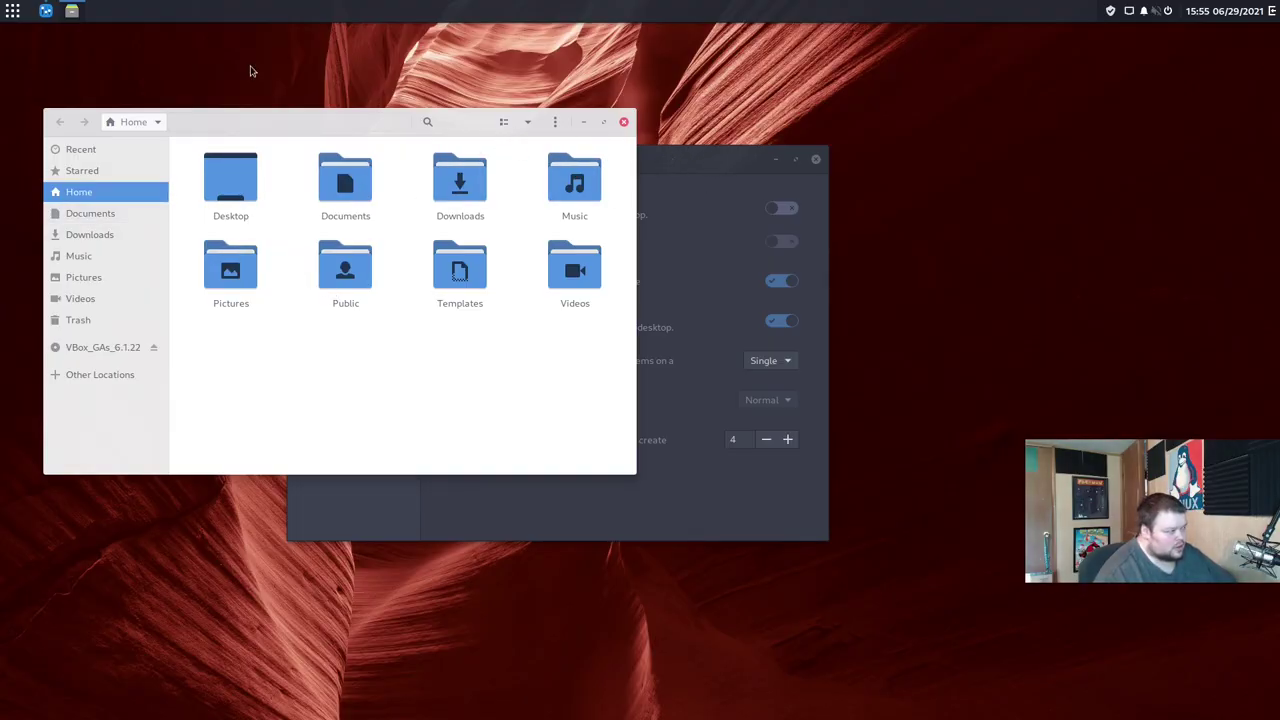
click(12, 11)
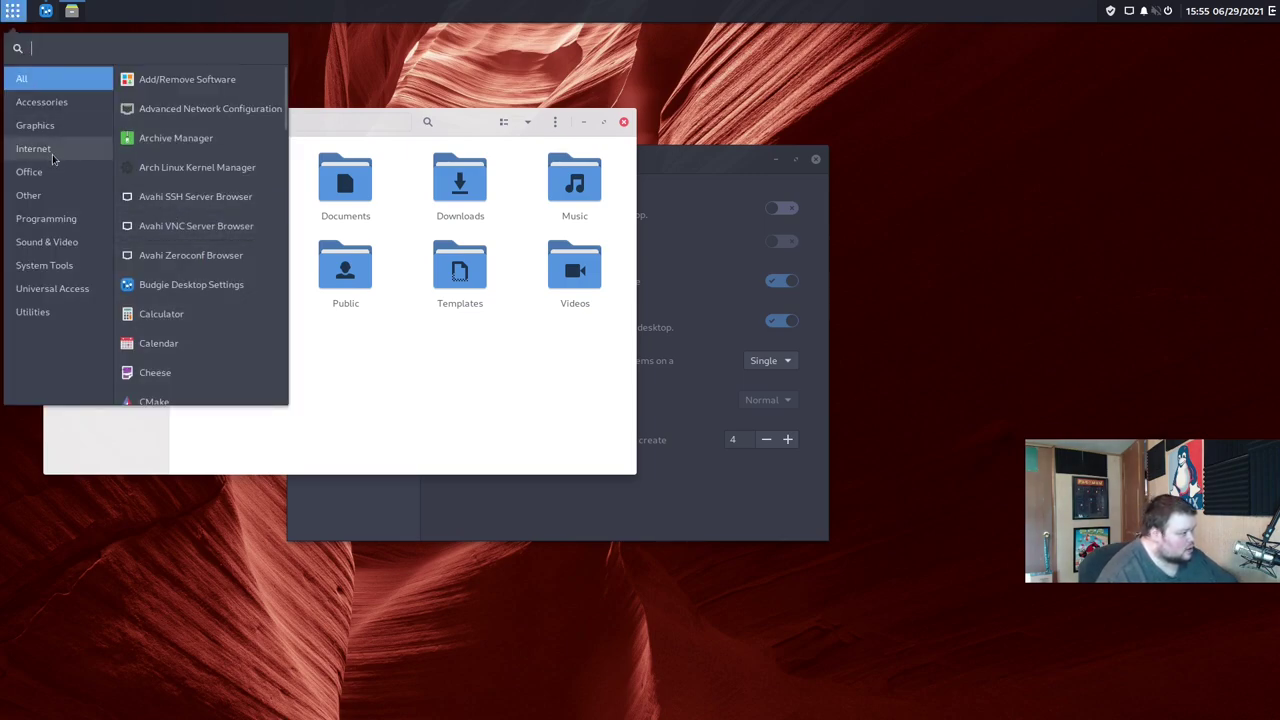
click(54, 187)
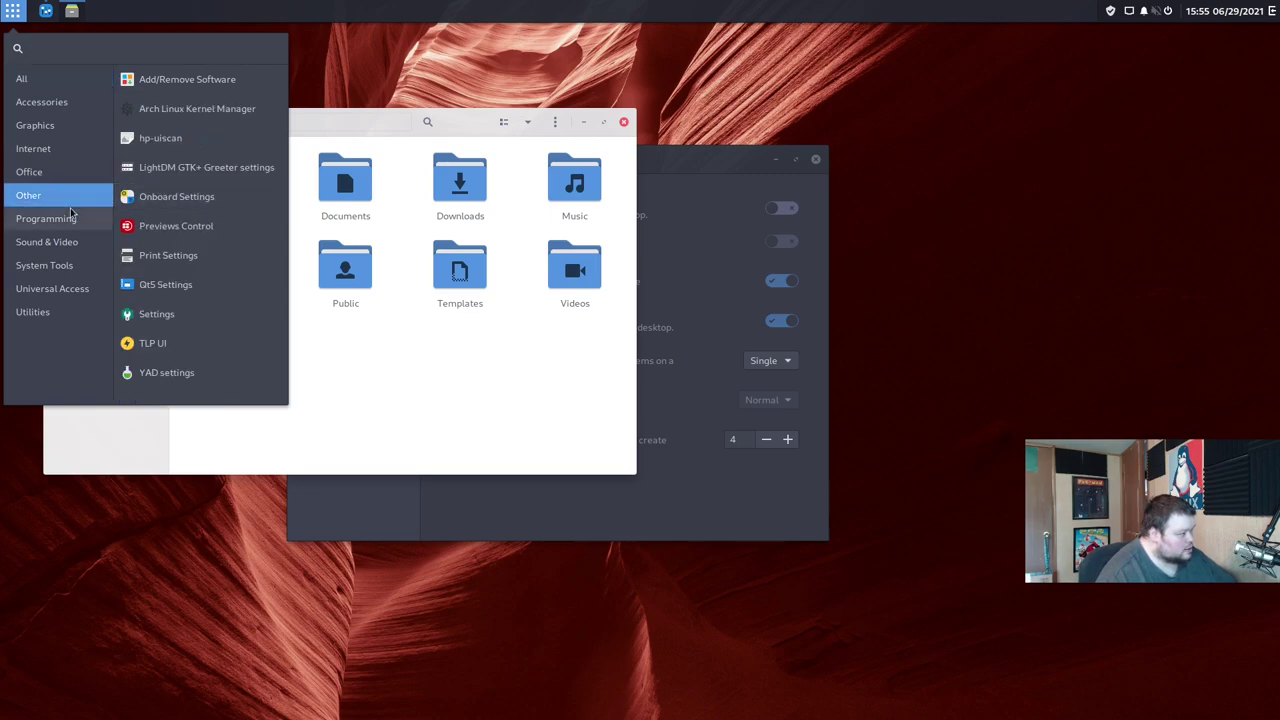
click(64, 216)
click(62, 240)
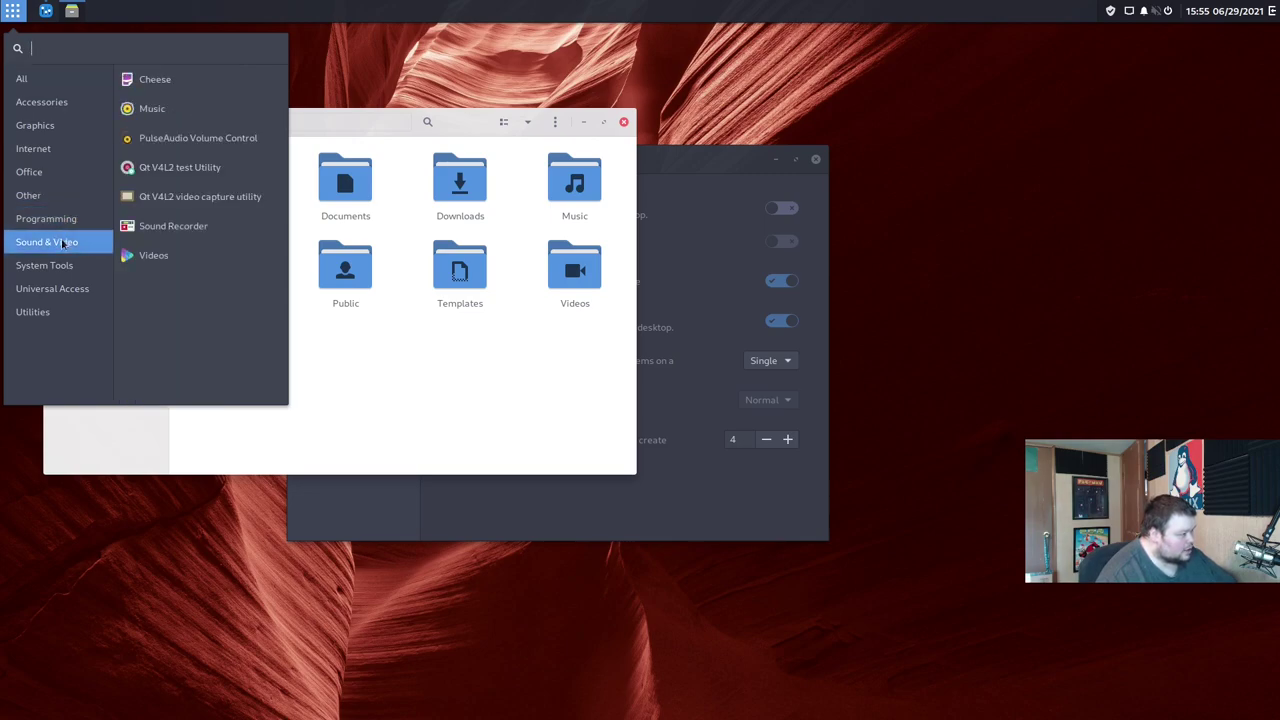
click(61, 266)
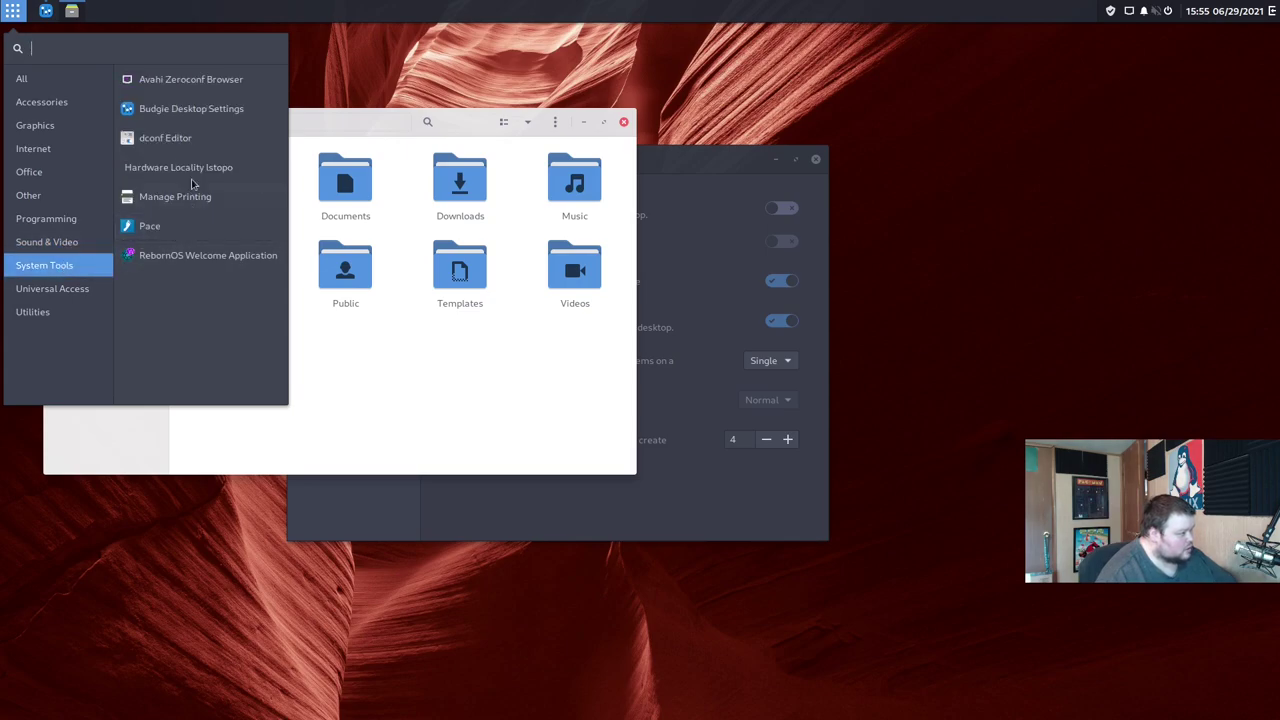
click(70, 289)
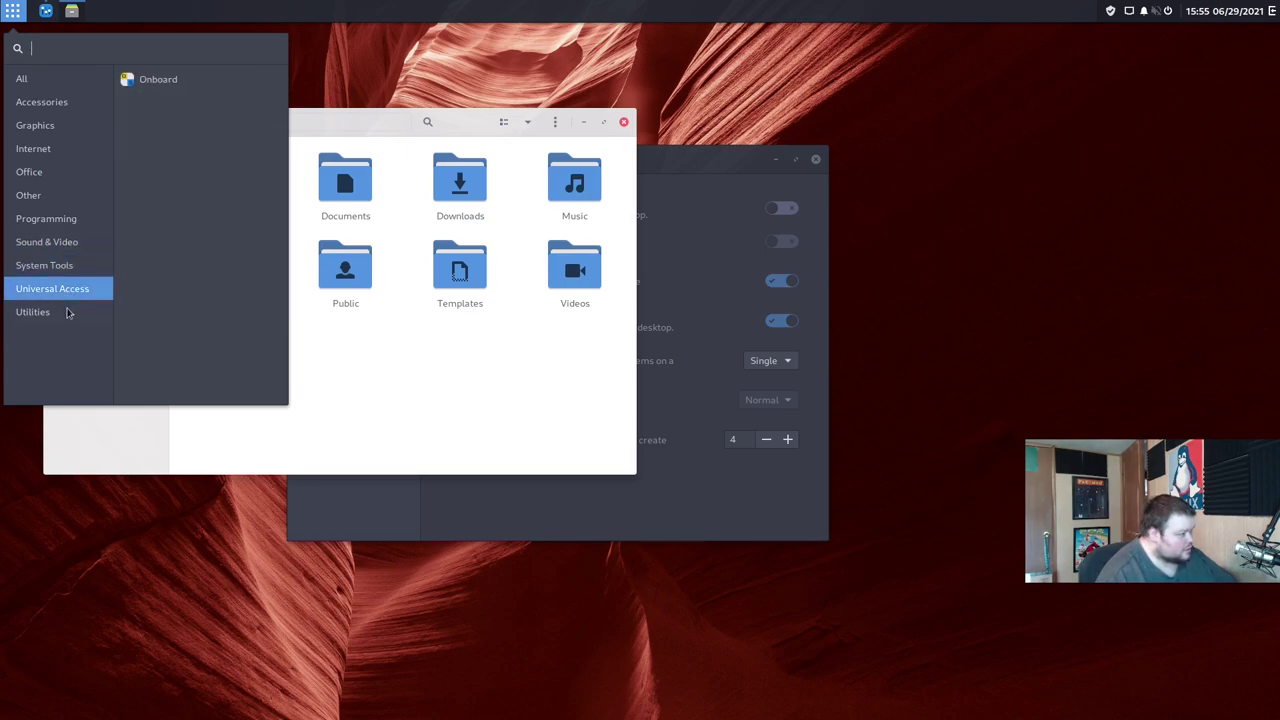
click(66, 311)
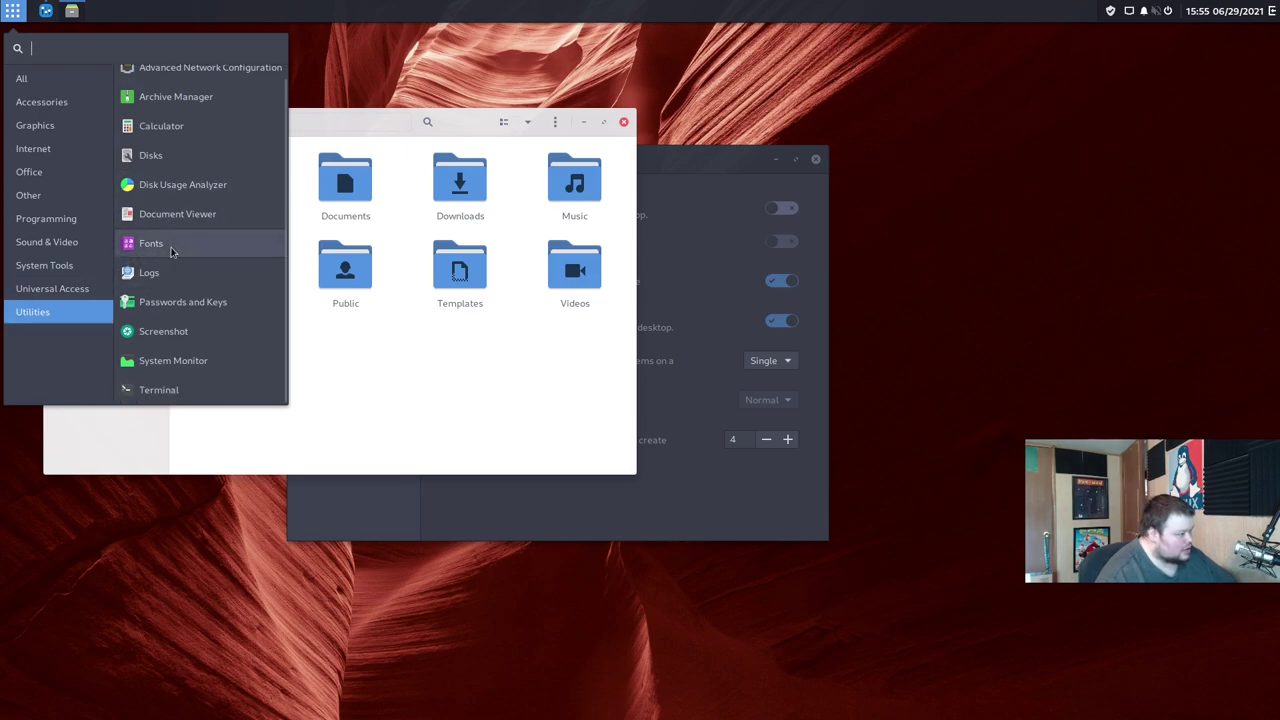
click(63, 103)
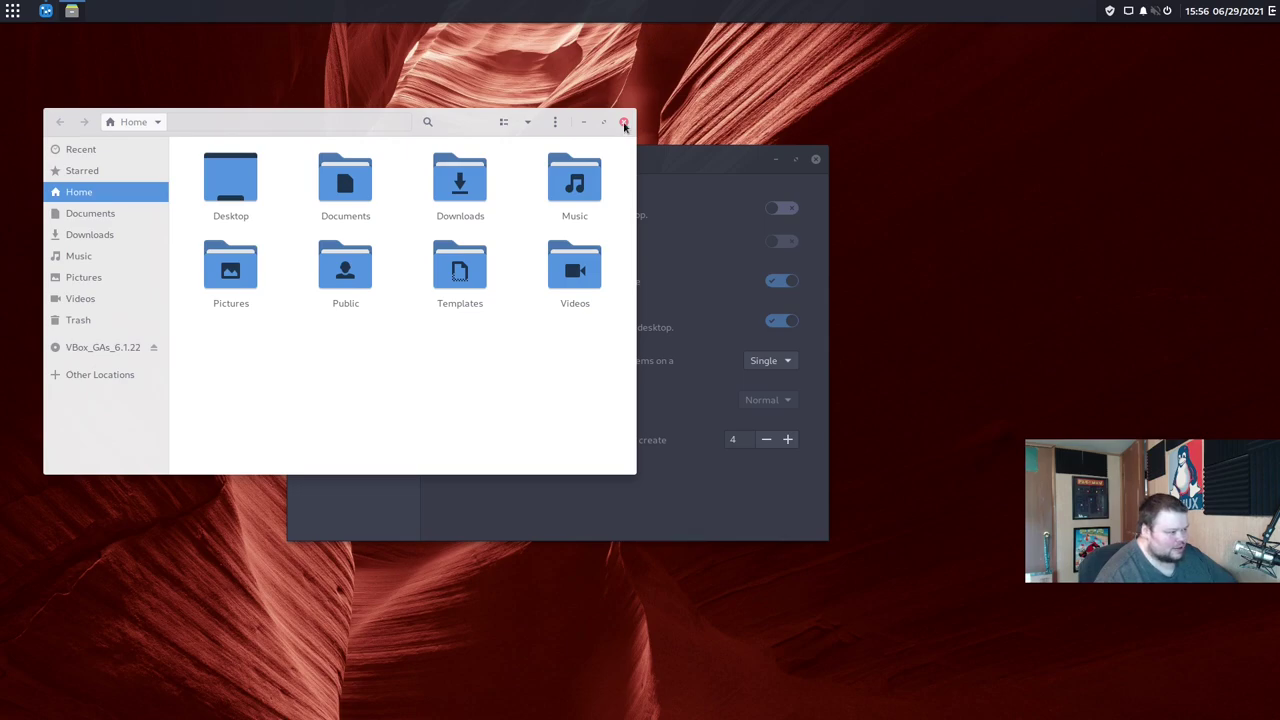
Step: Close Files, view the Fonts and Raven pages, and toggle Raven between notifications and applets
click(624, 123)
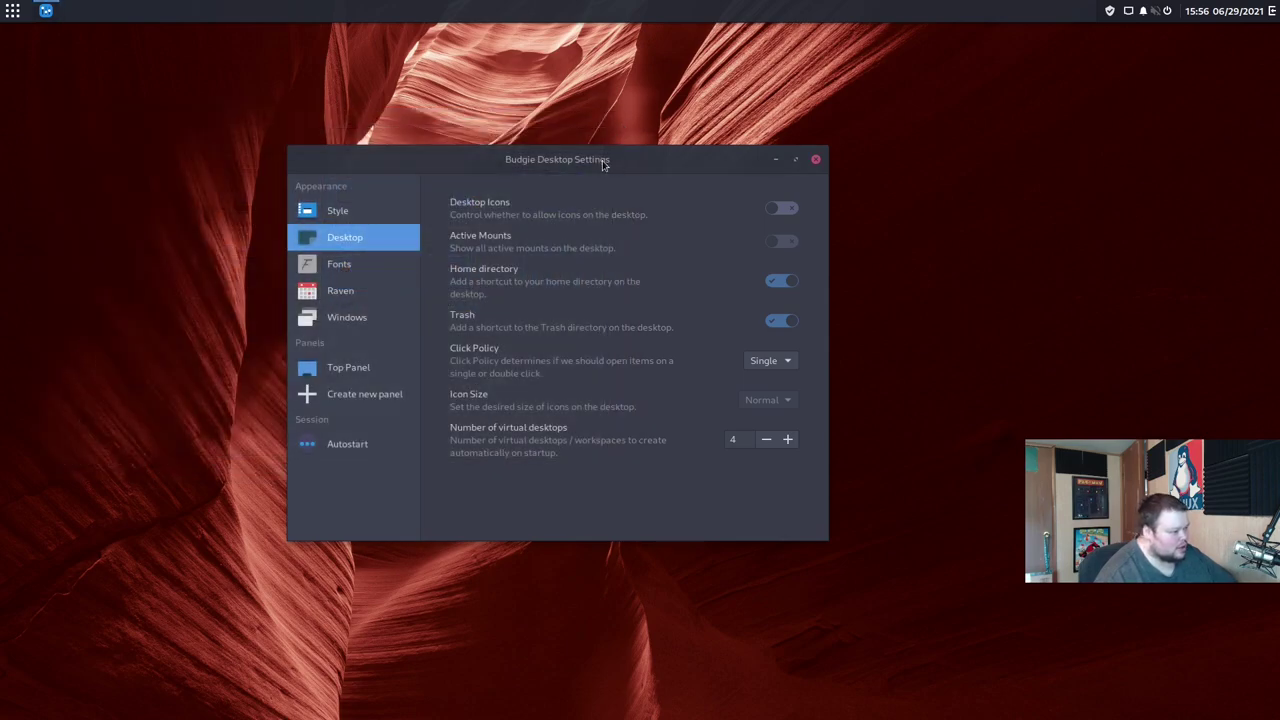
click(342, 266)
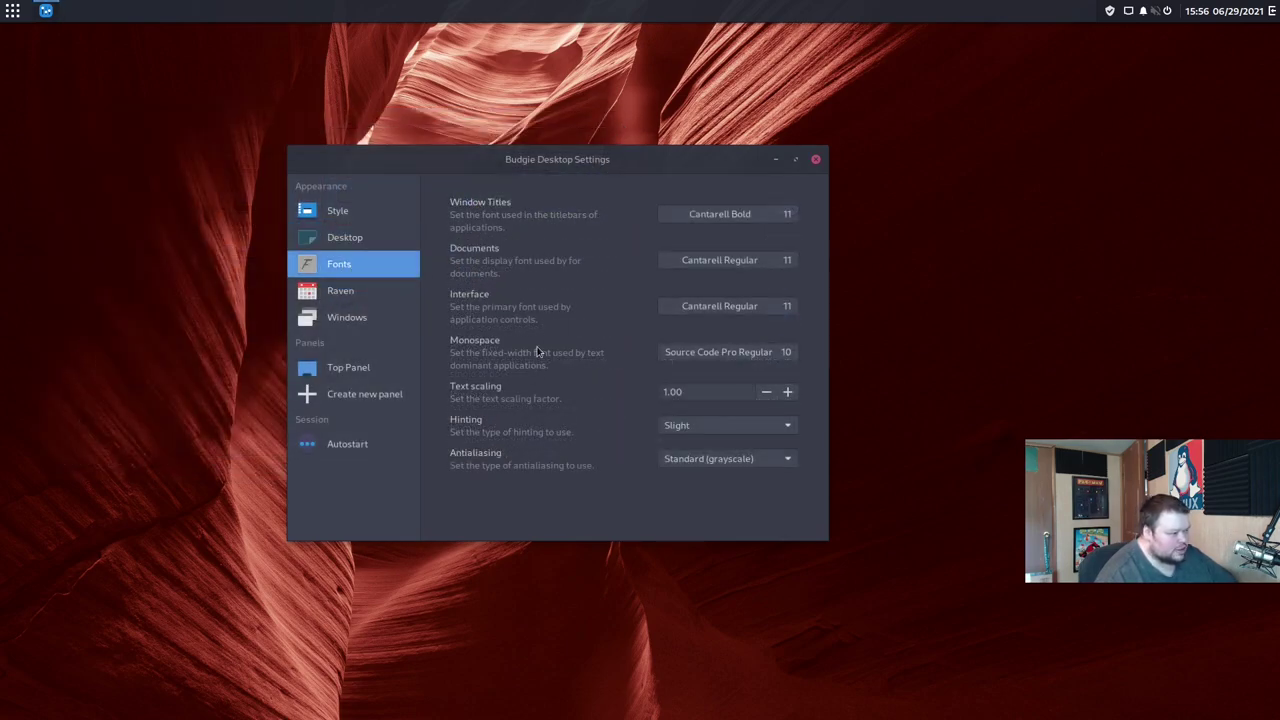
click(360, 290)
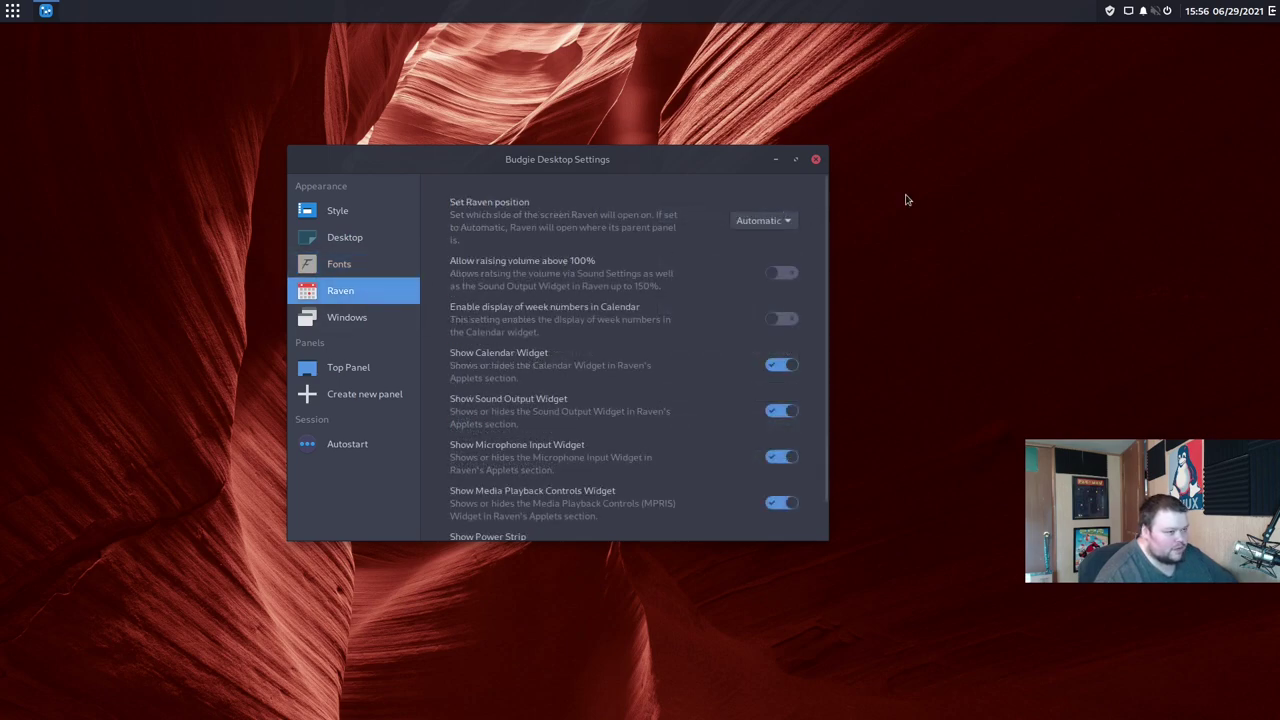
click(1271, 10)
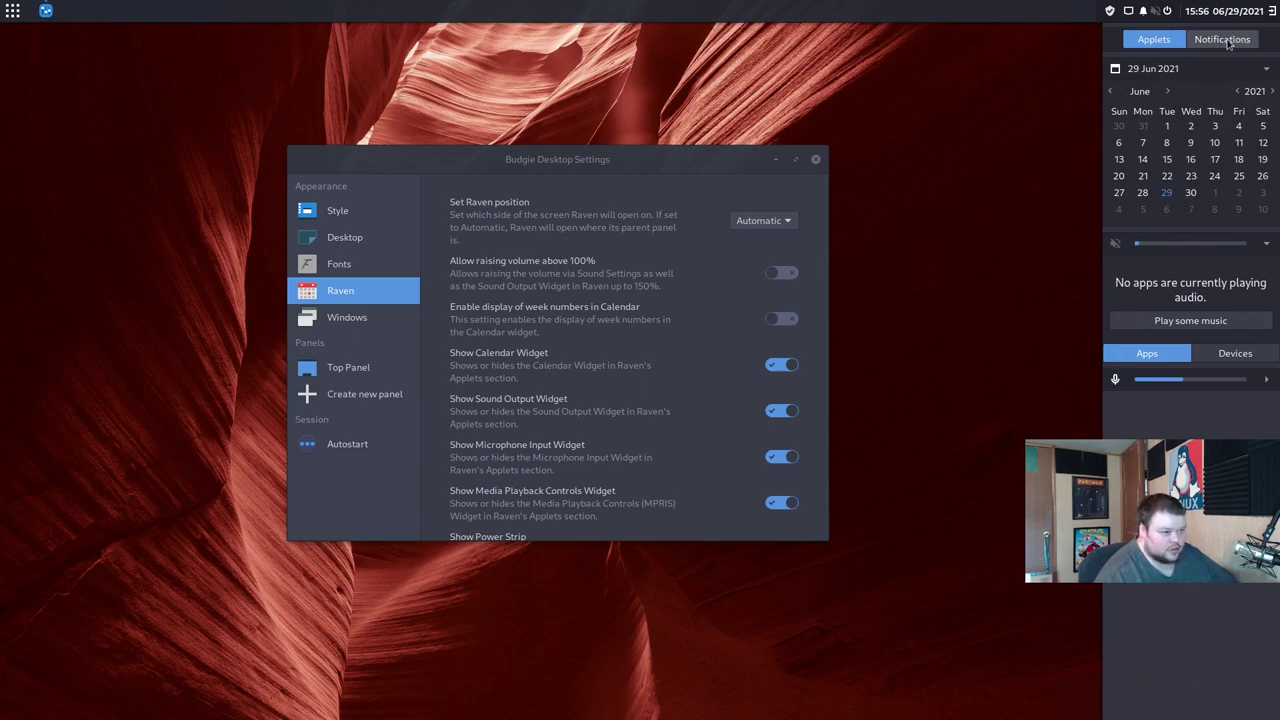
click(1228, 42)
click(1153, 40)
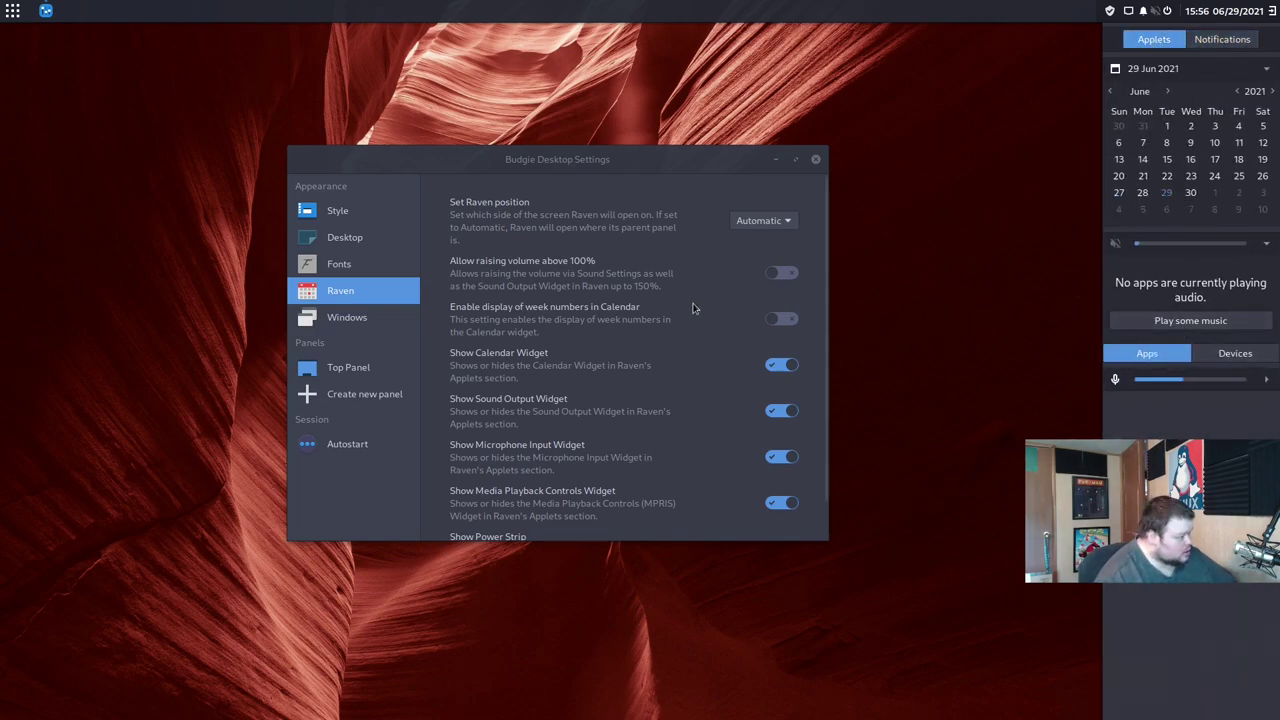
Step: Review the Windows settings page, then open the empty Autostart page
click(385, 326)
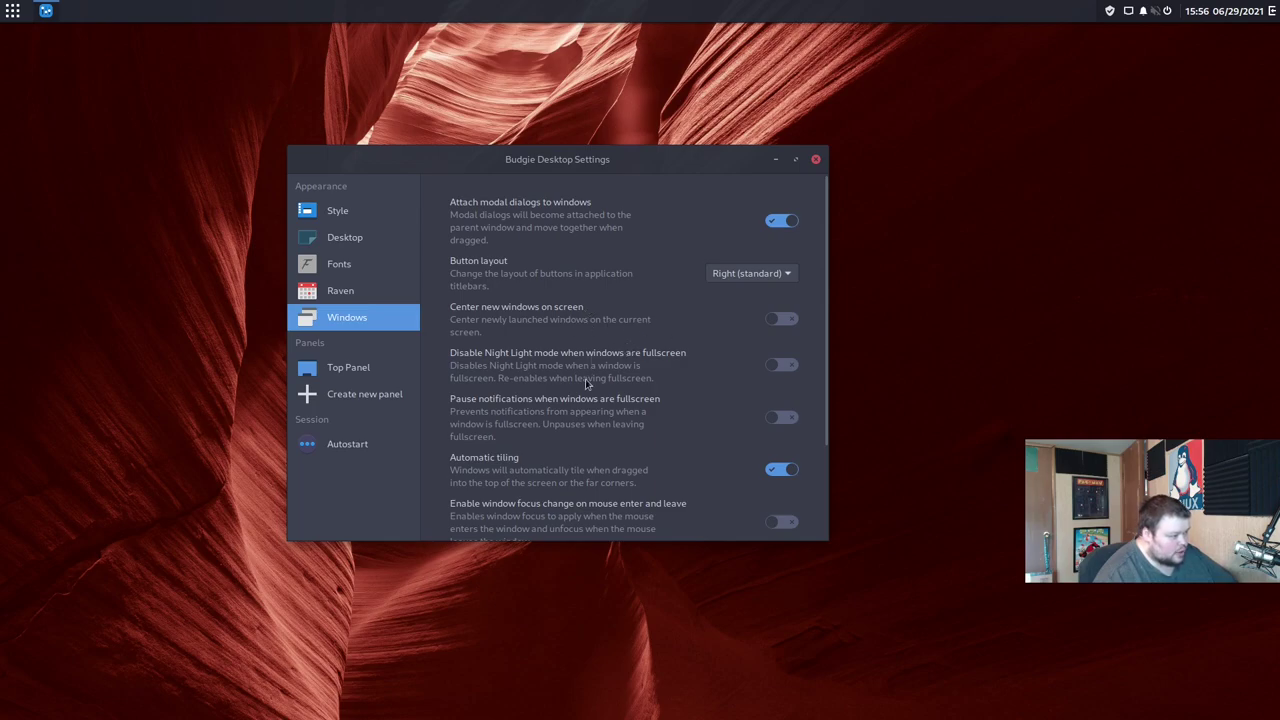
scroll(588, 385, down, 3)
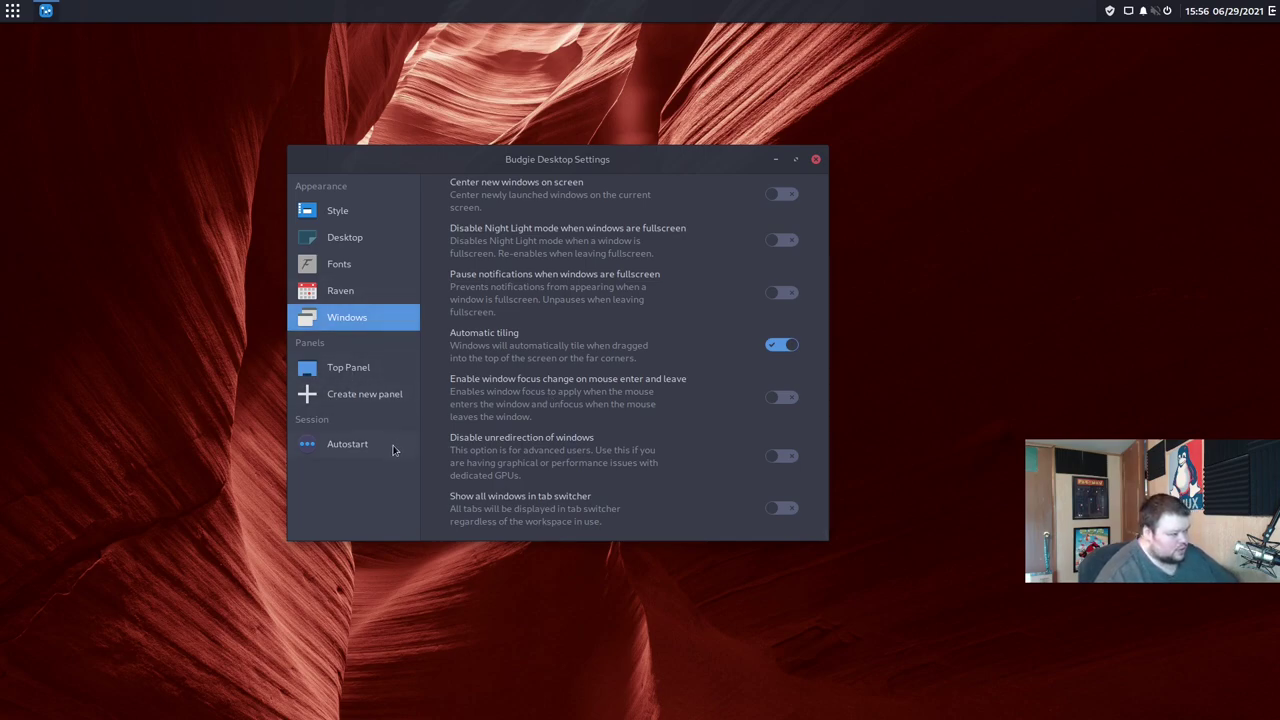
click(347, 447)
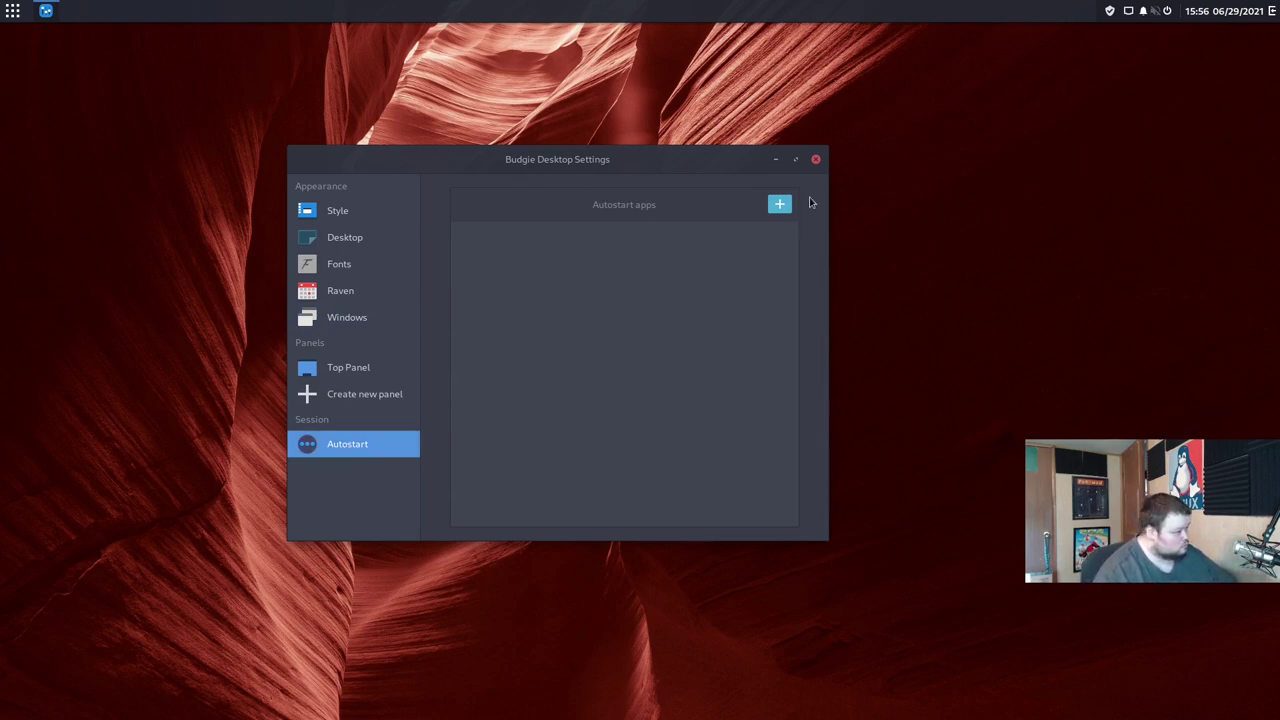
Step: Close Budgie Desktop Settings and search the menu for 'disp', finding no display app
click(816, 159)
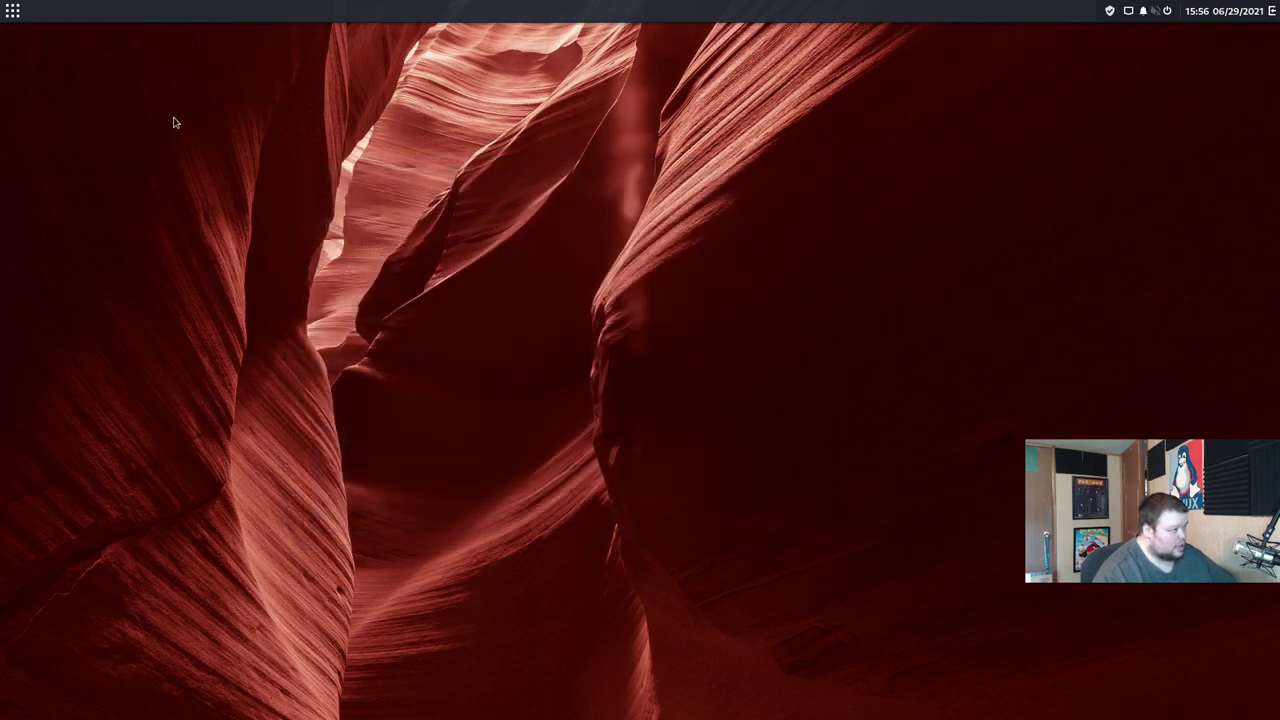
click(13, 11)
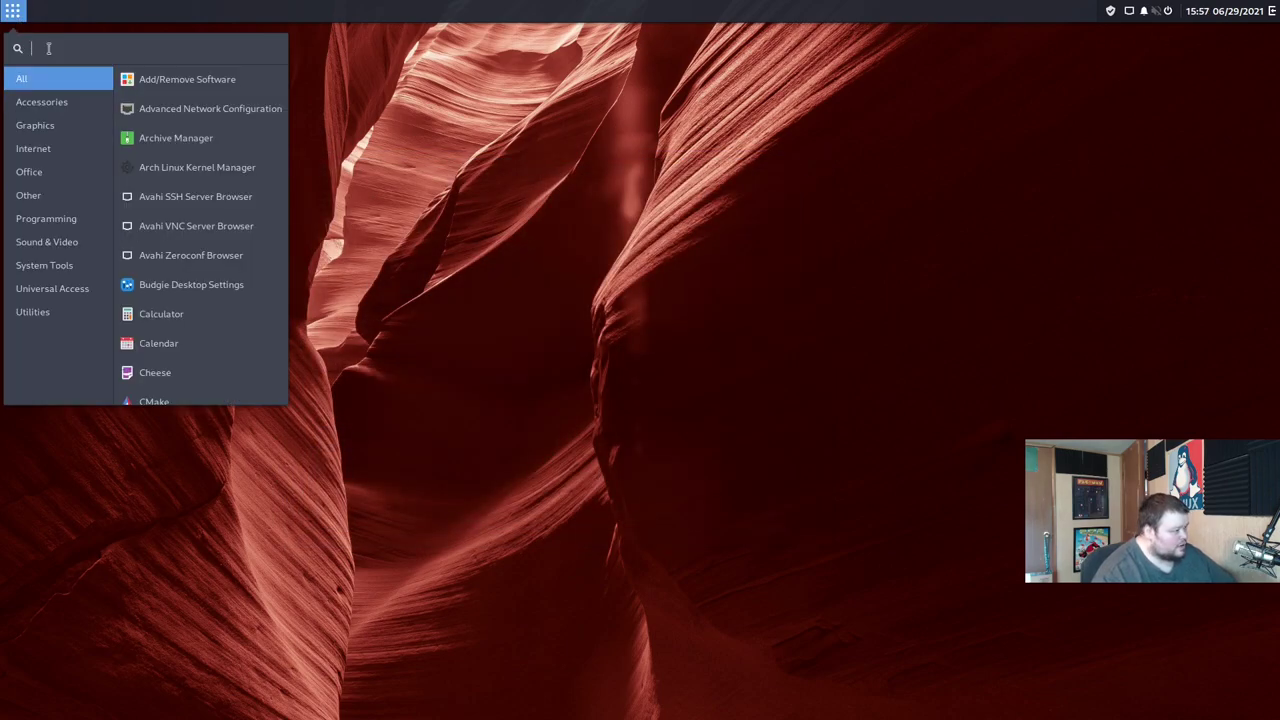
text(dis)
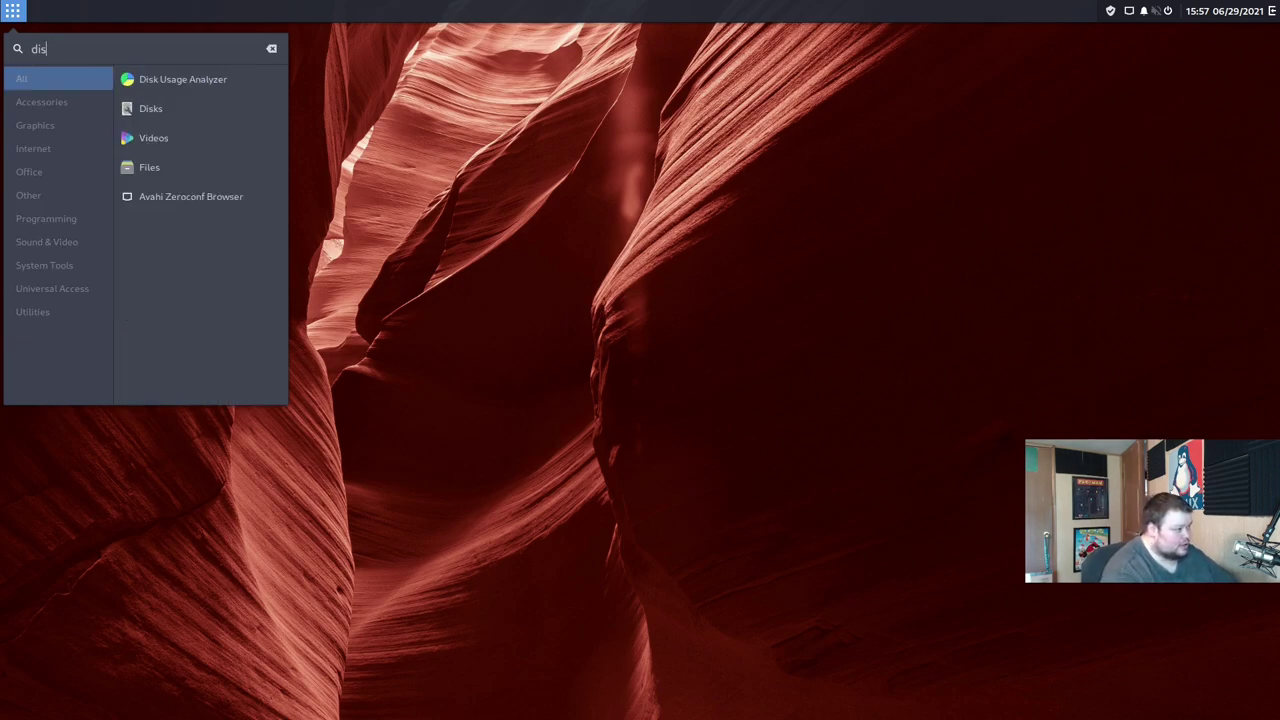
text(pla)
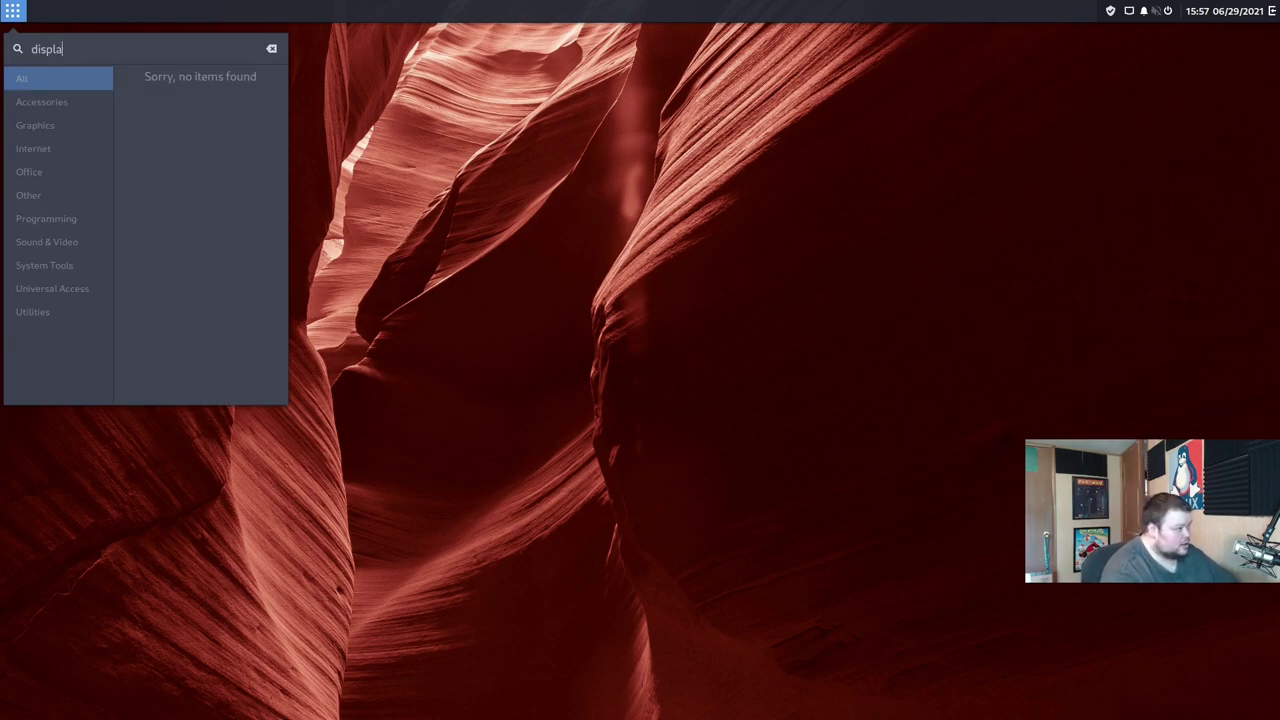
key(BackSpace)
key(BackSpace)
key(BackSpace)
key(BackSpace)
key(BackSpace)
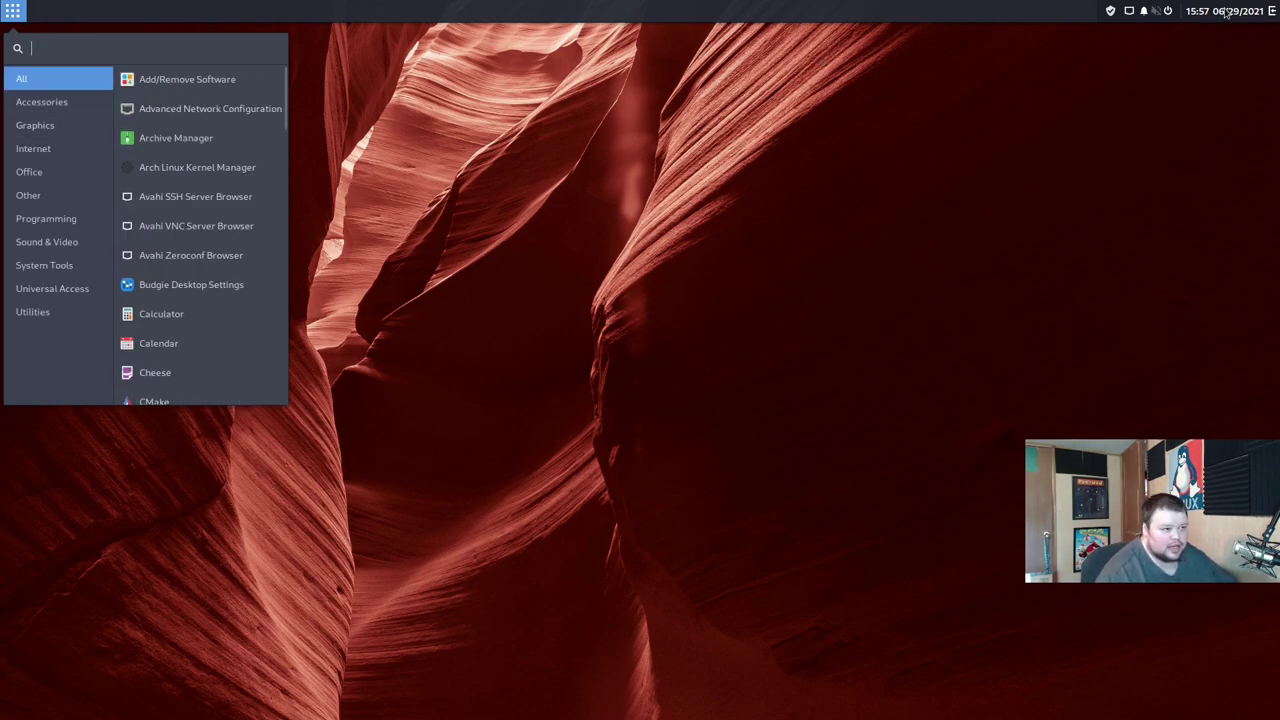
click(1270, 11)
Step: Open Raven, switch between its notifications and applets views, then close it
click(1271, 11)
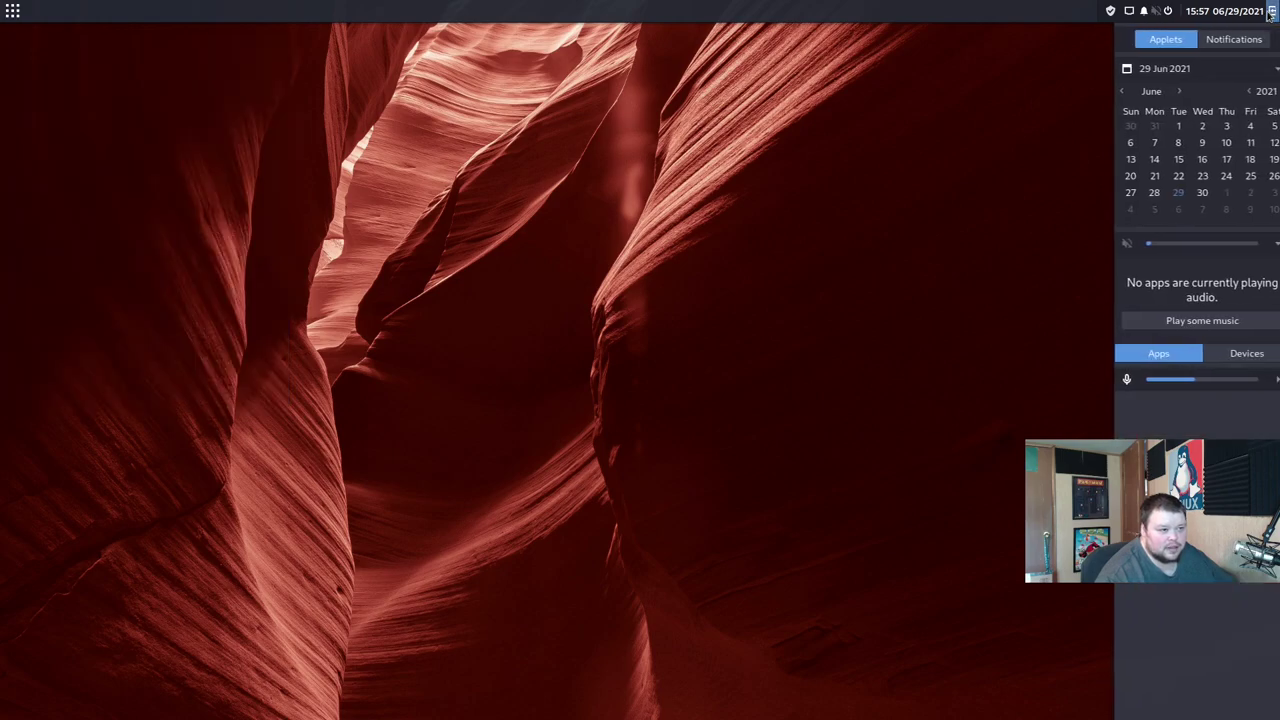
click(1222, 39)
click(1170, 40)
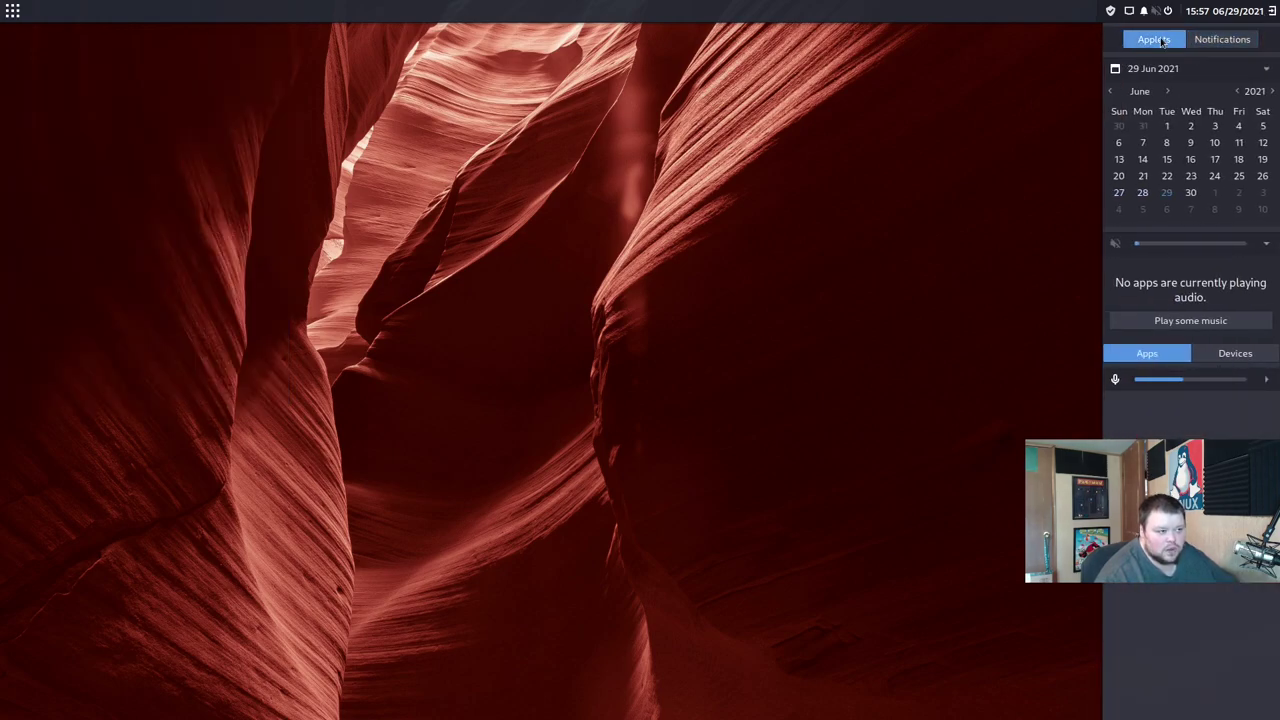
click(1088, 54)
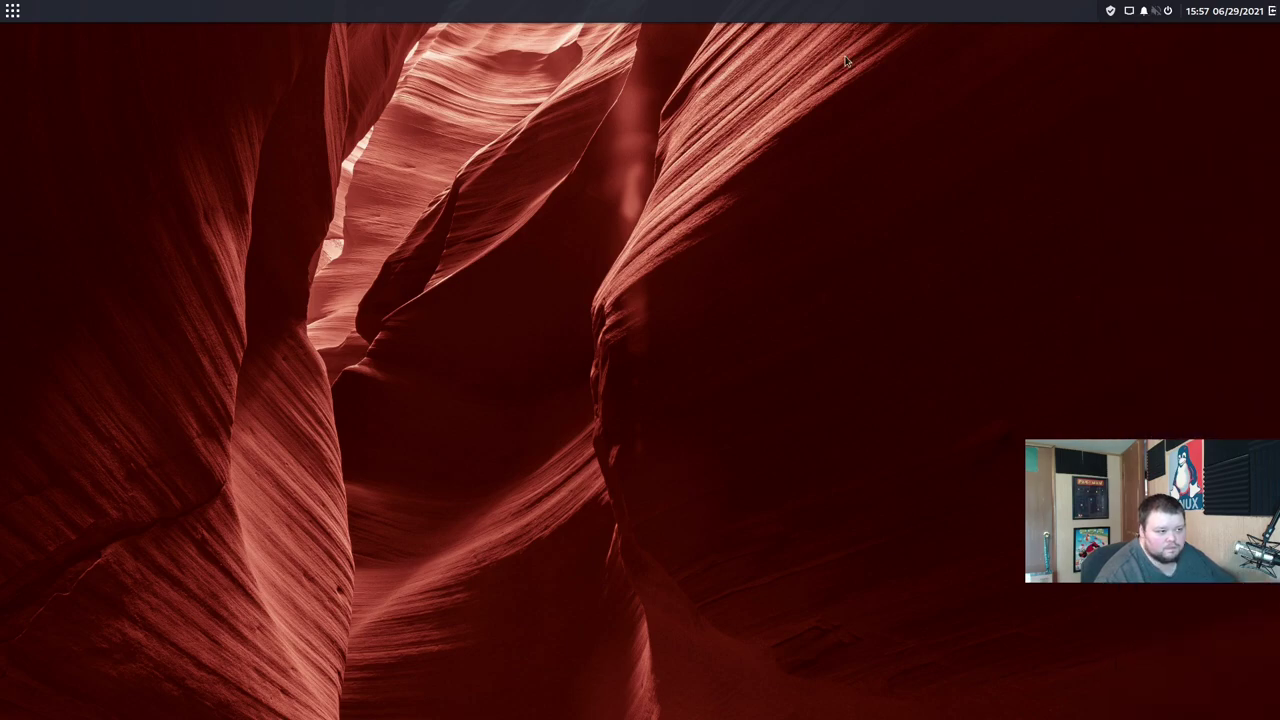
Step: Open the application menu and browse the Utilities and System Tools apps
click(12, 11)
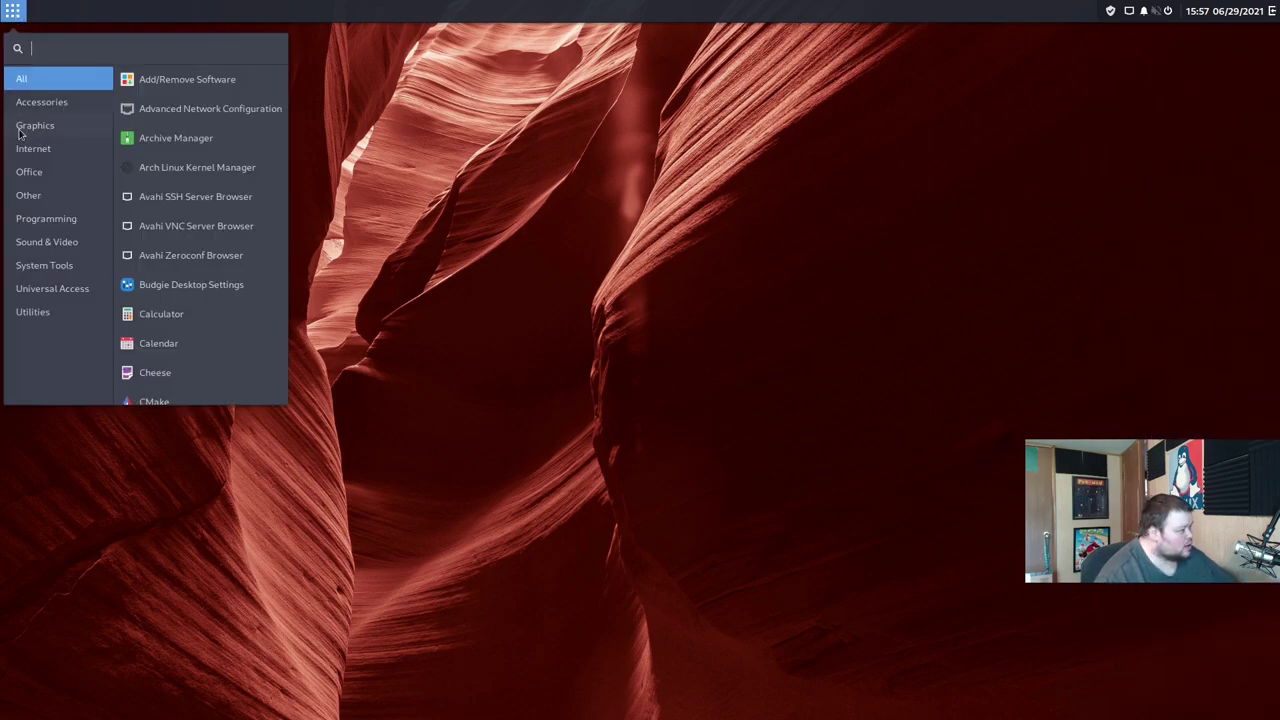
click(50, 312)
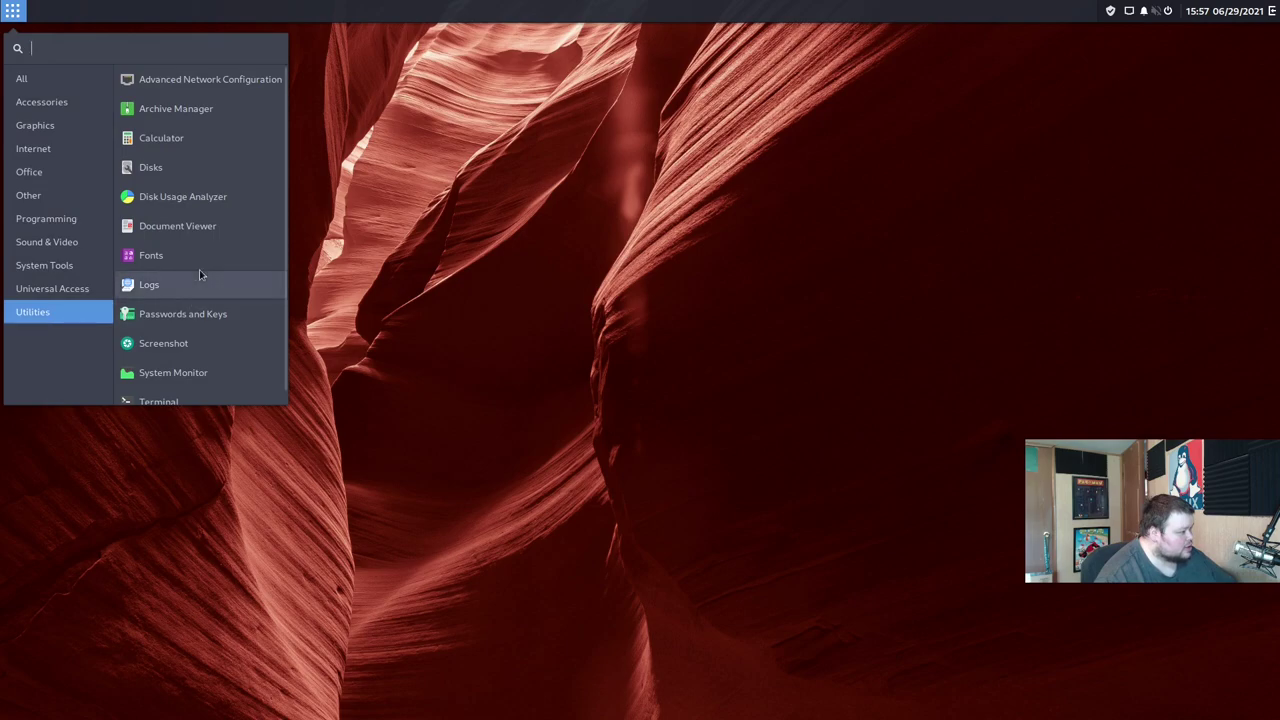
scroll(199, 272, down, 1)
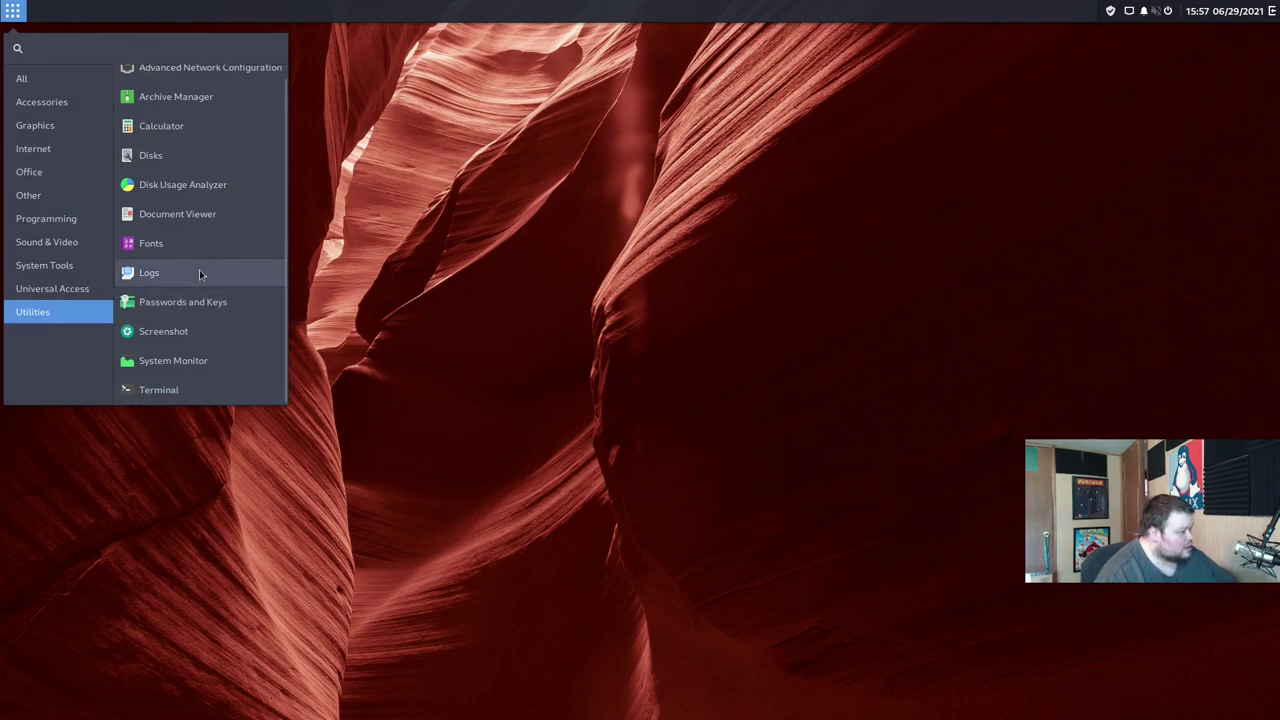
scroll(199, 271, up, 1)
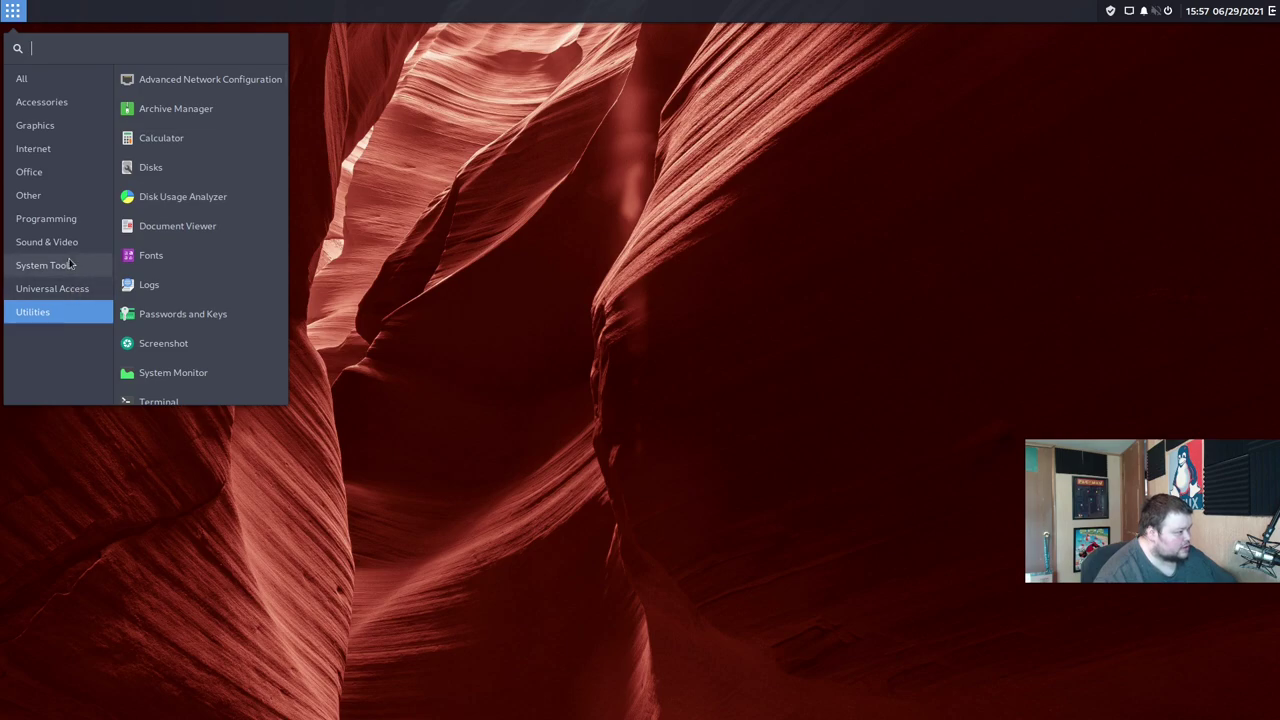
click(112, 262)
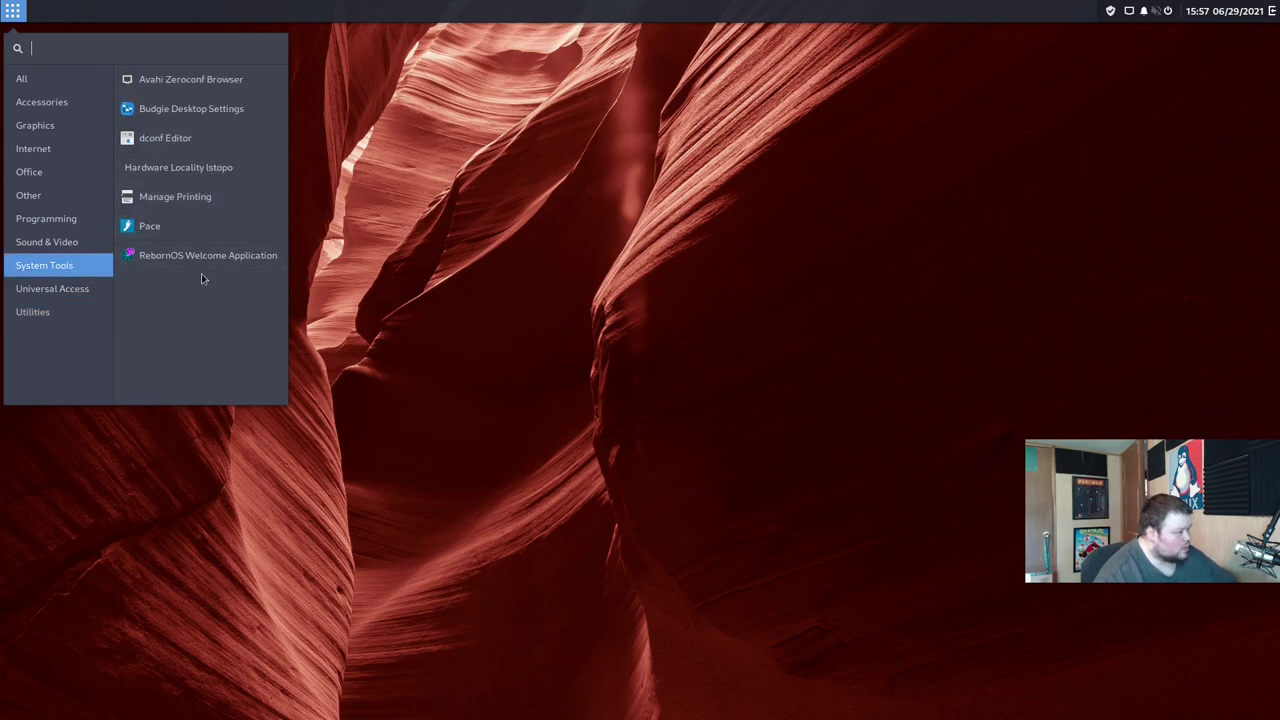
Step: Browse Accessories, Graphics, Internet, Office and Other, then open Settings on its Network page
click(72, 106)
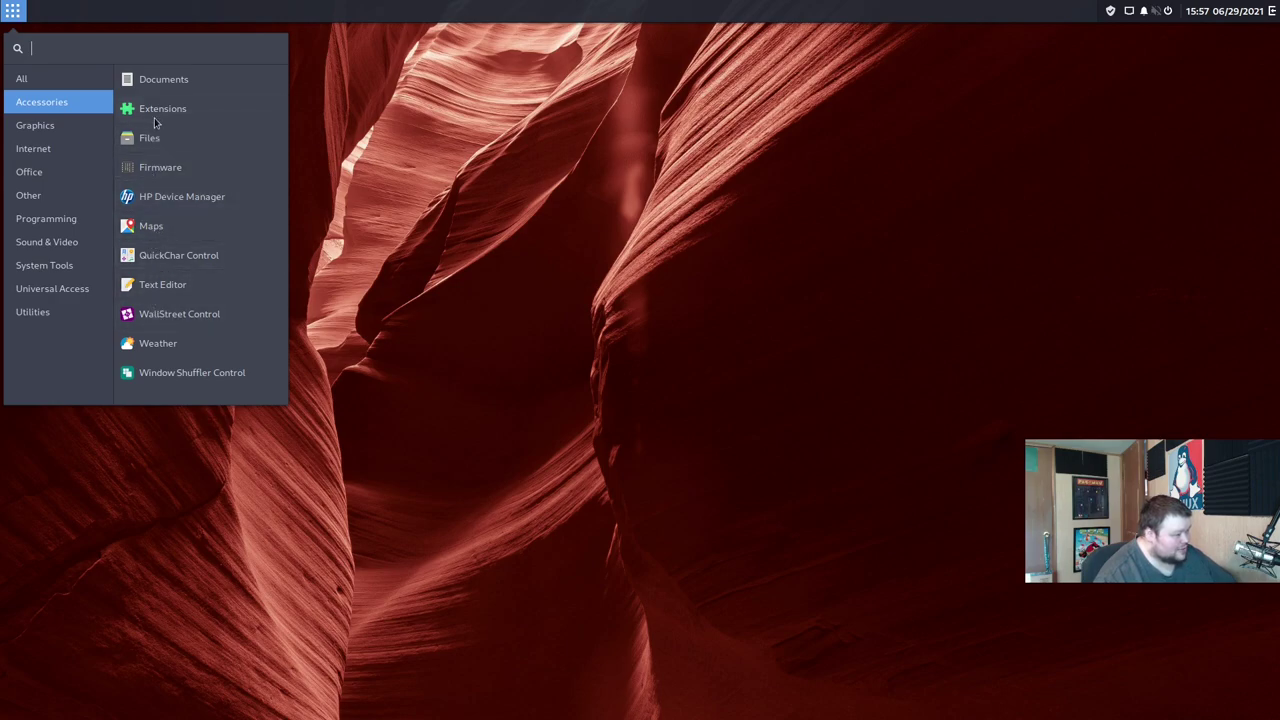
click(35, 125)
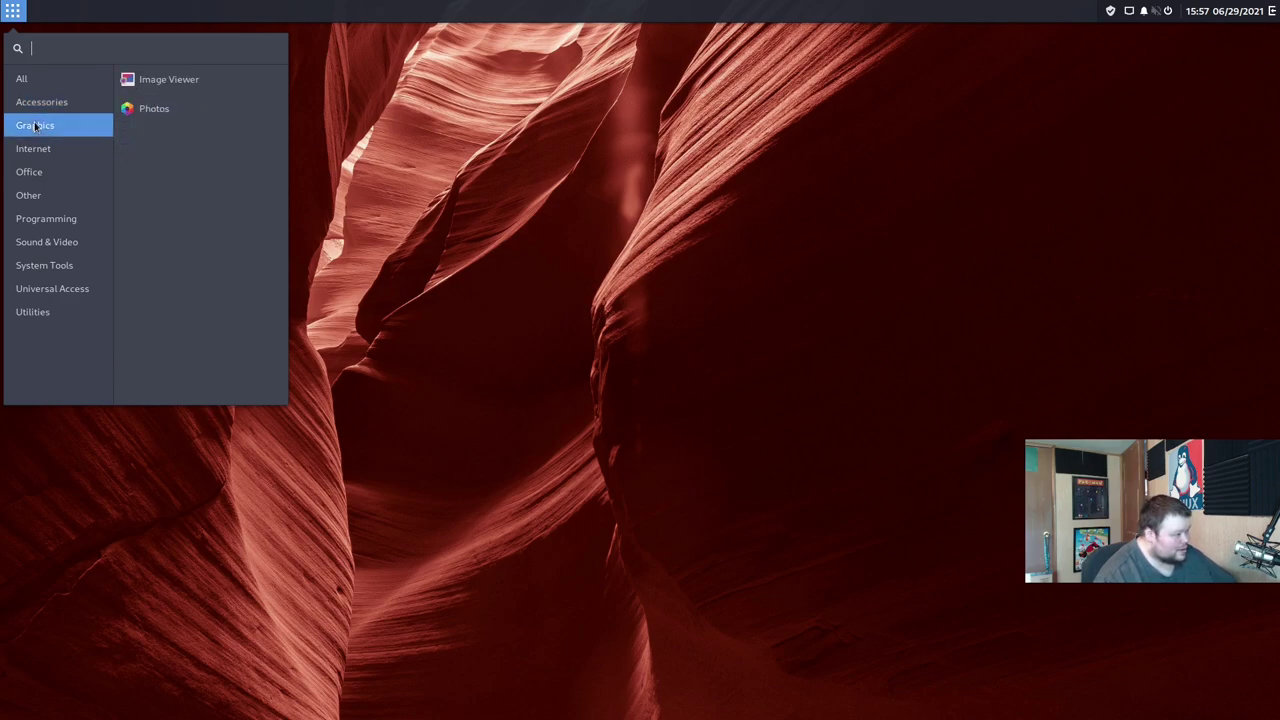
click(46, 157)
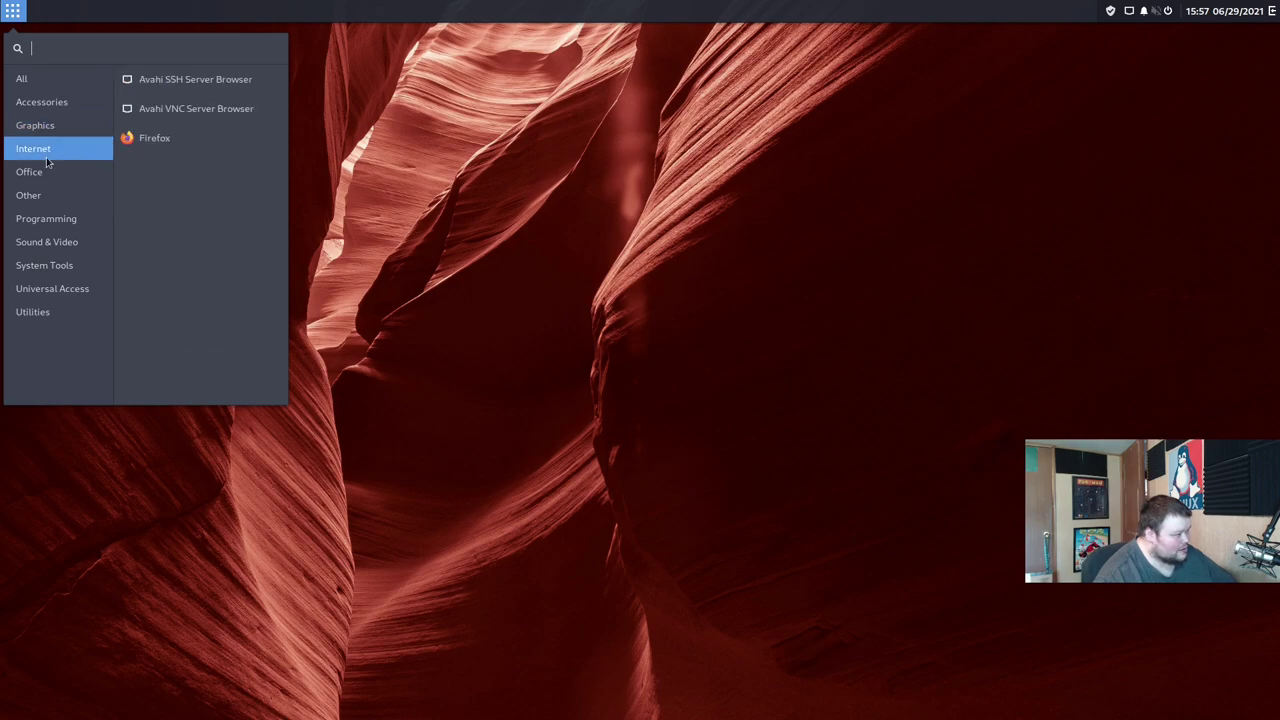
click(46, 178)
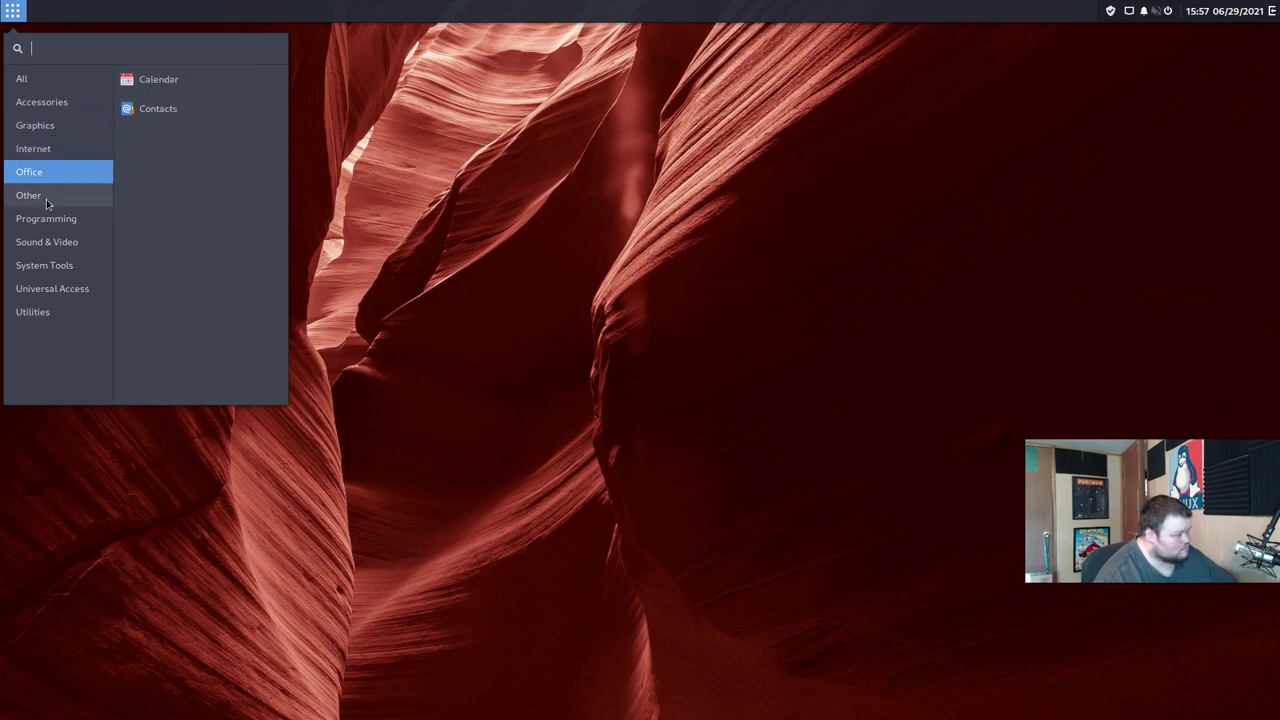
click(47, 203)
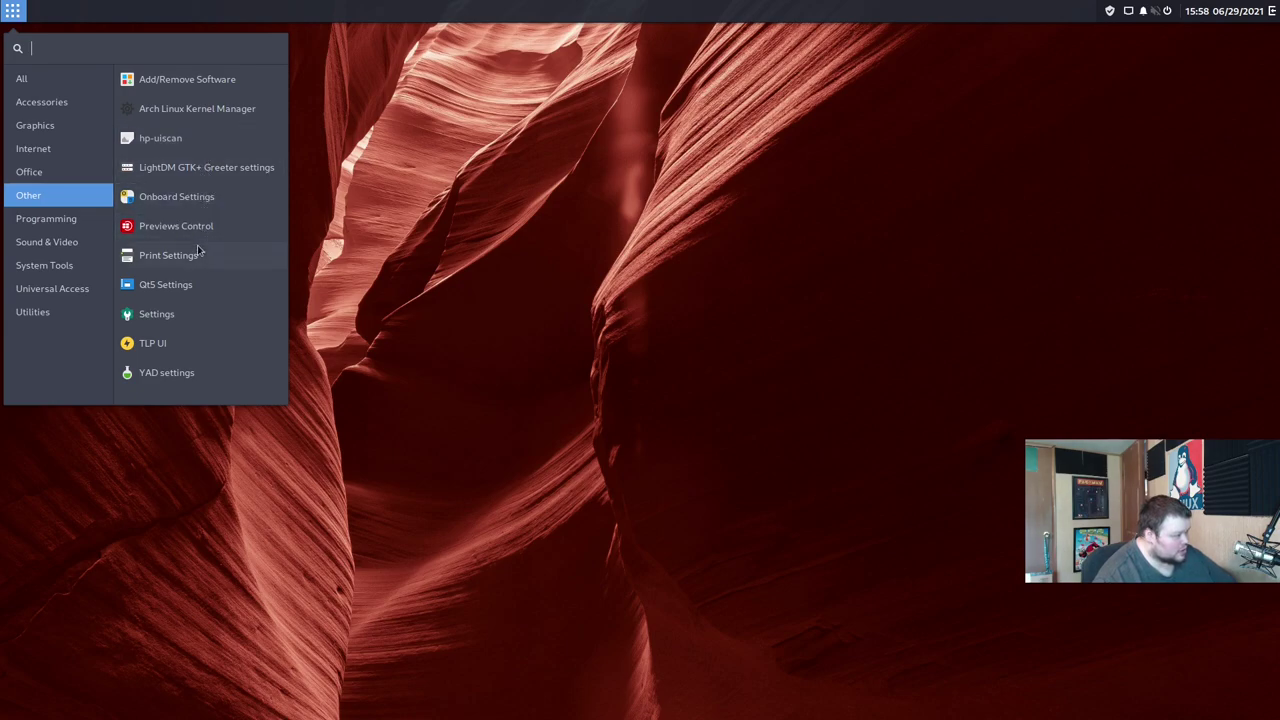
click(183, 320)
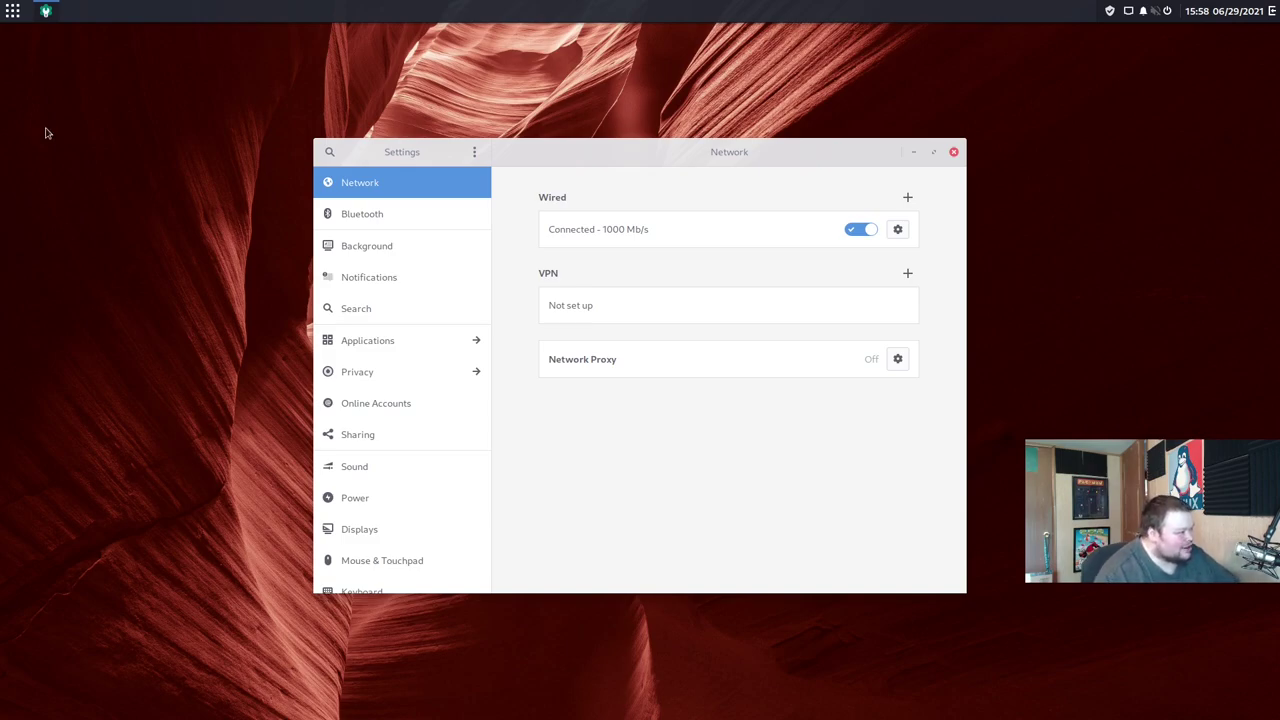
Step: Open and close the Budgie application menu, then nudge the Settings window slightly right
click(6, 10)
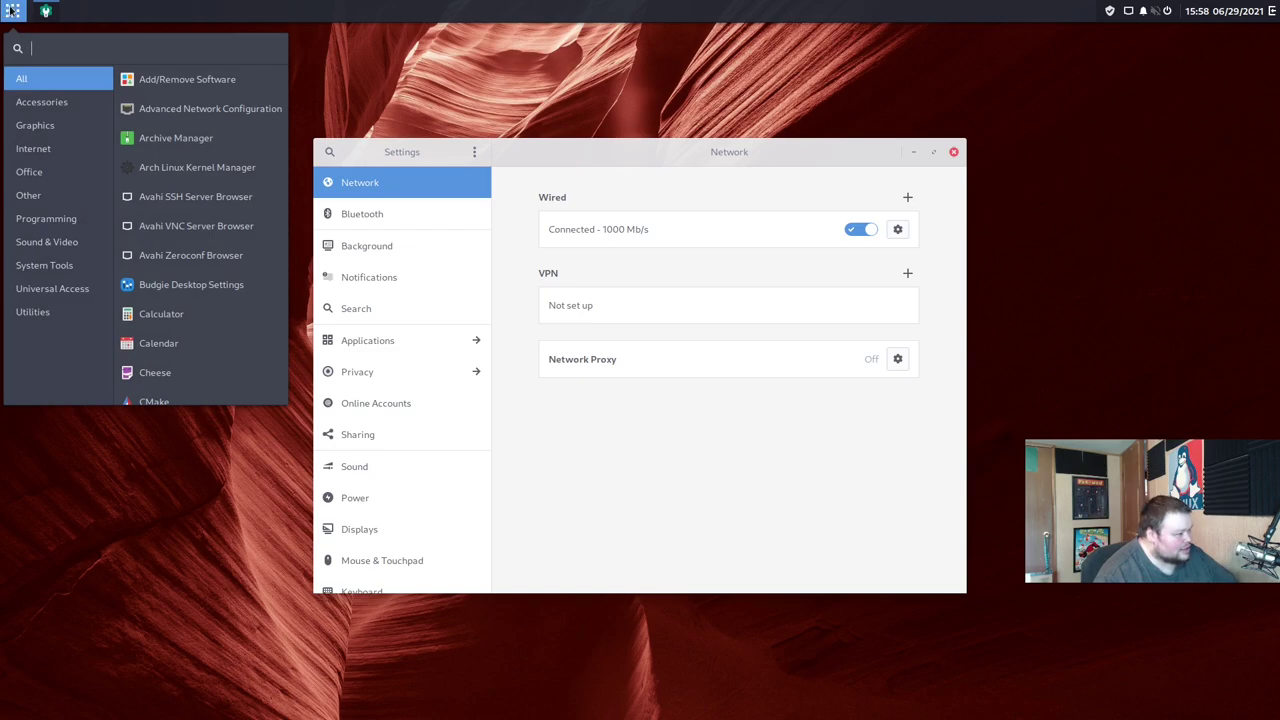
click(14, 10)
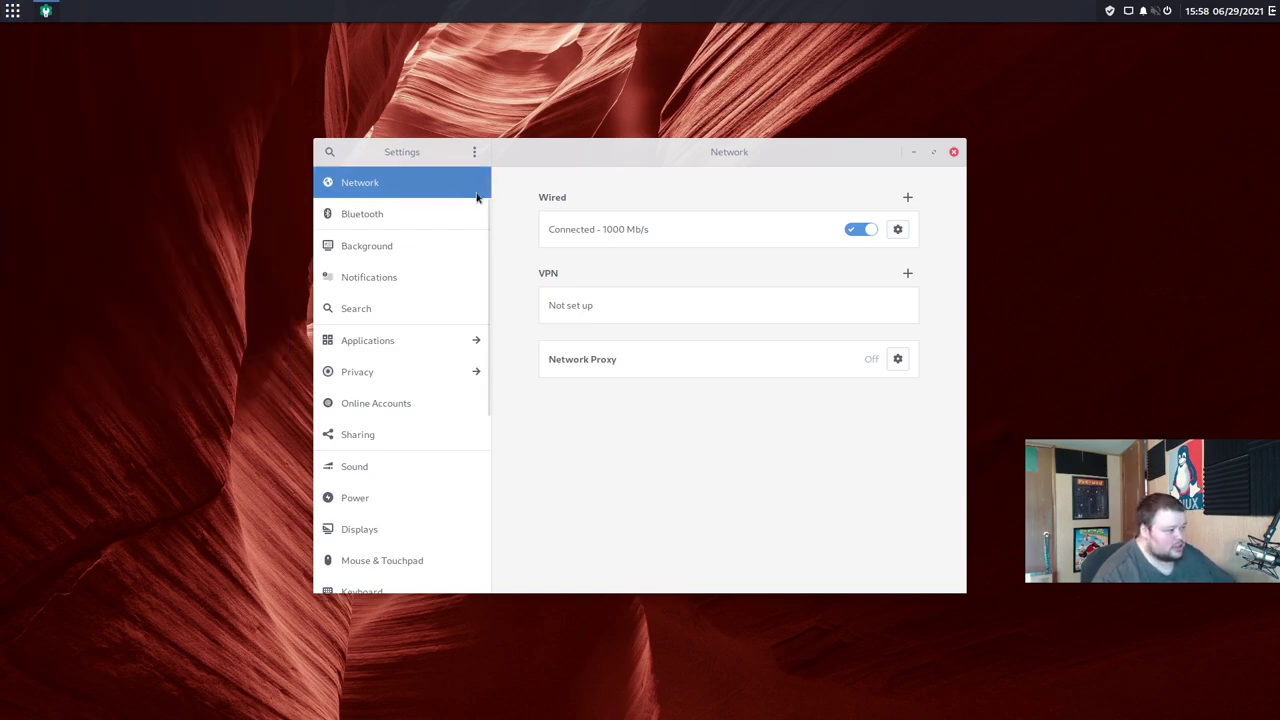
drag(629, 152, 644, 151)
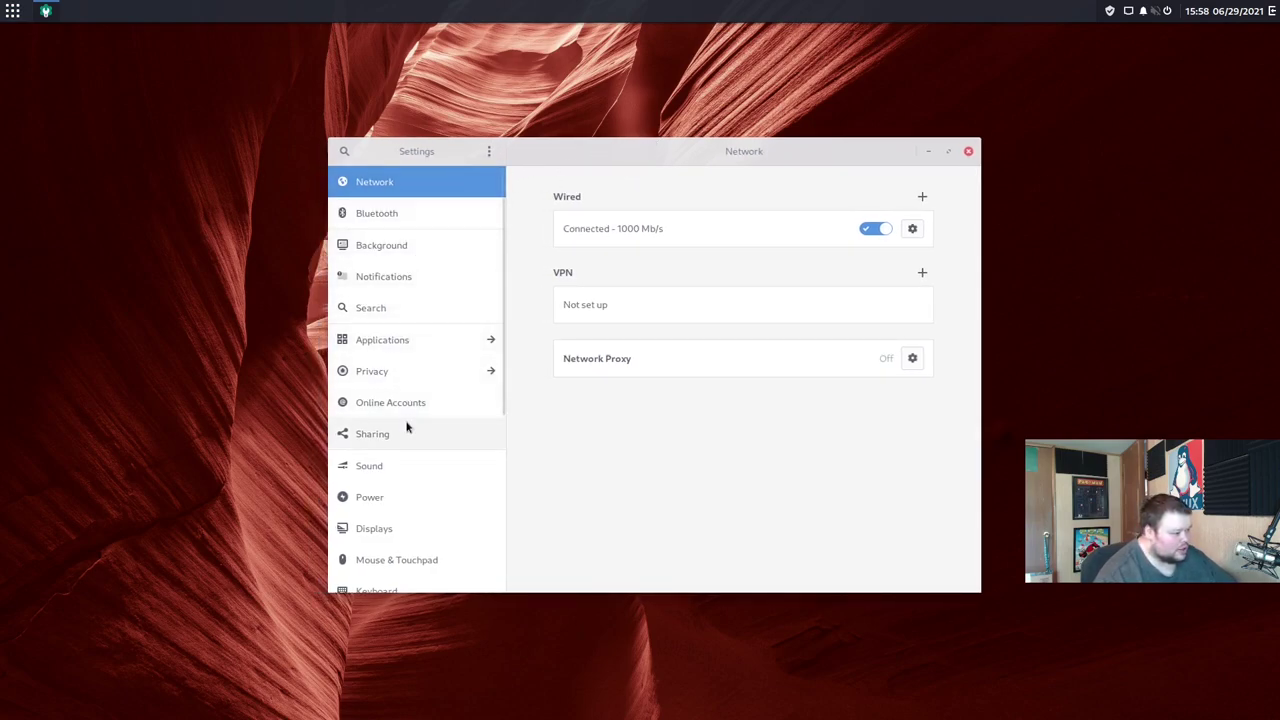
Step: Look over the Online Accounts page listing Google, Nextcloud, Facebook and Microsoft account types
scroll(407, 430, down, 1)
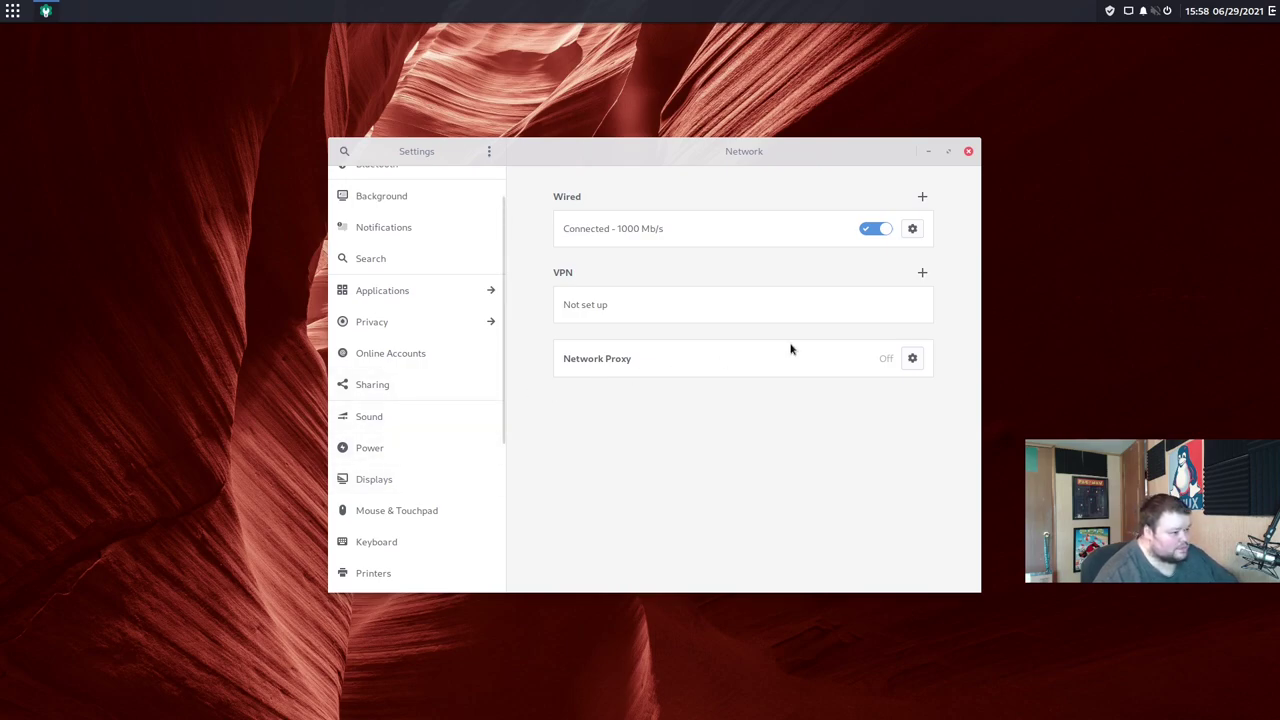
scroll(429, 343, up, 1)
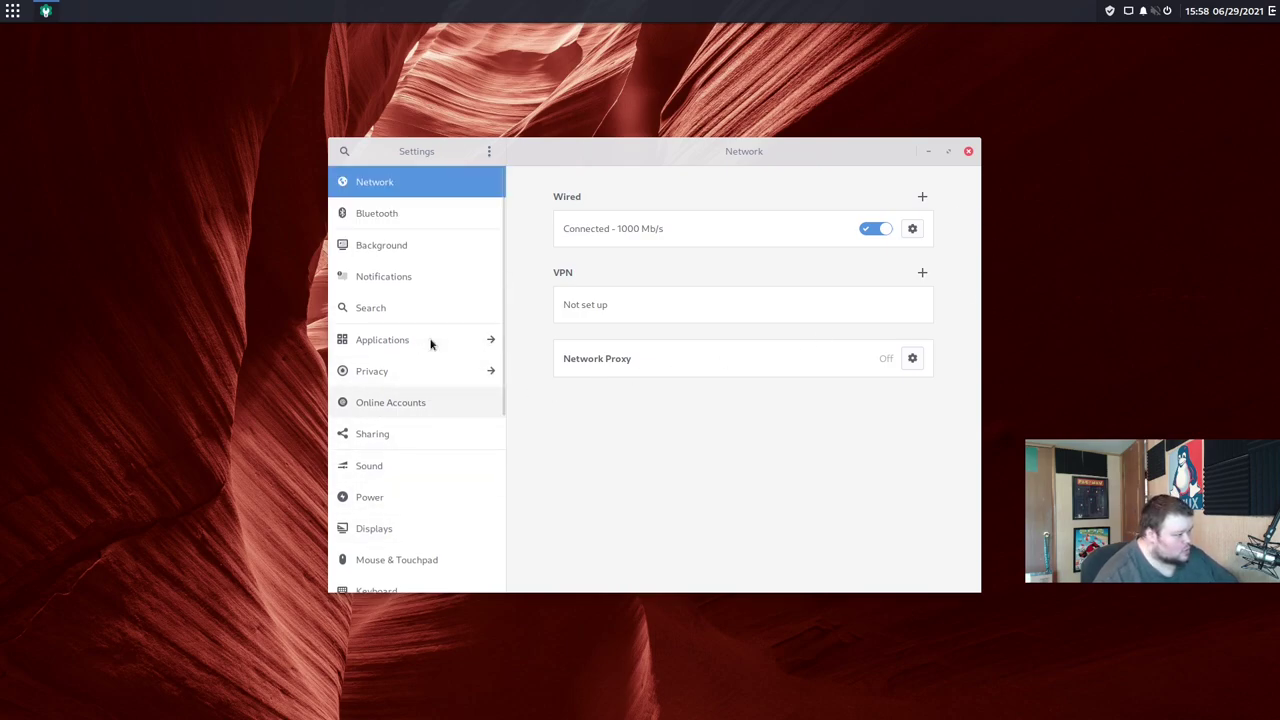
click(417, 402)
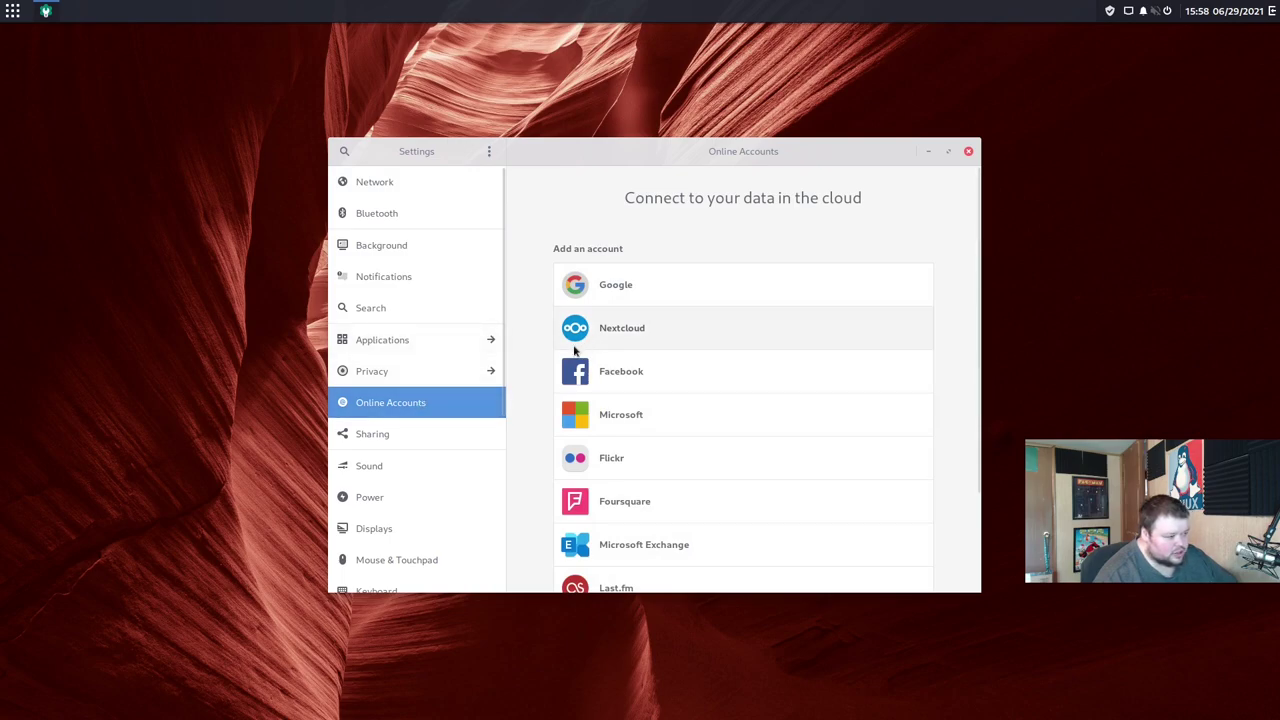
scroll(652, 378, down, 3)
scroll(650, 379, up, 3)
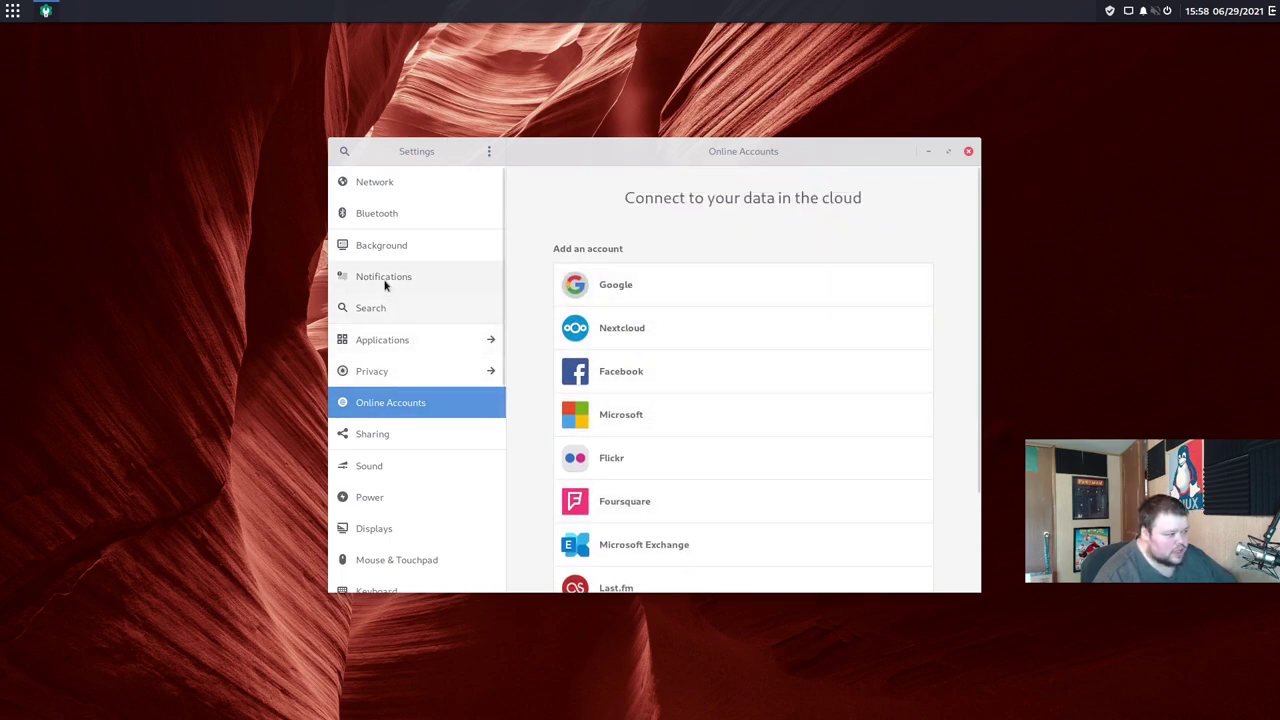
Step: On the Background page, set the forest path image as wallpaper and reposition the Settings window
click(410, 248)
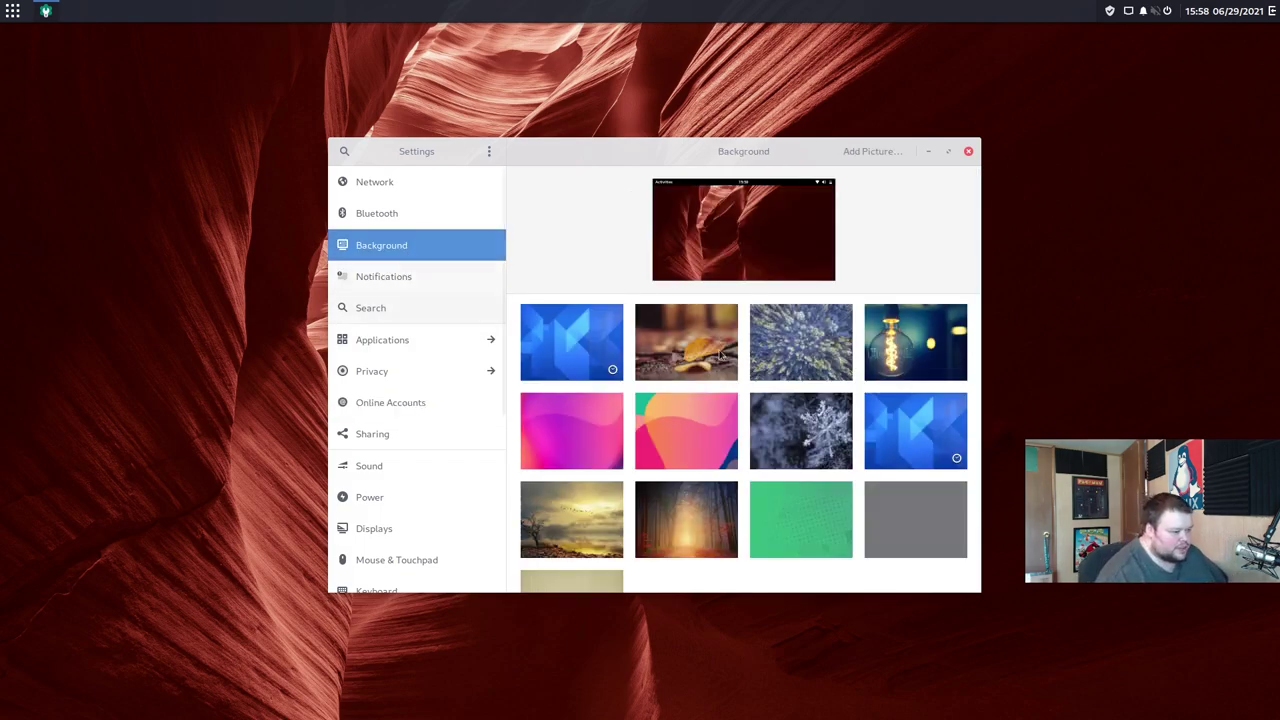
scroll(813, 449, down, 2)
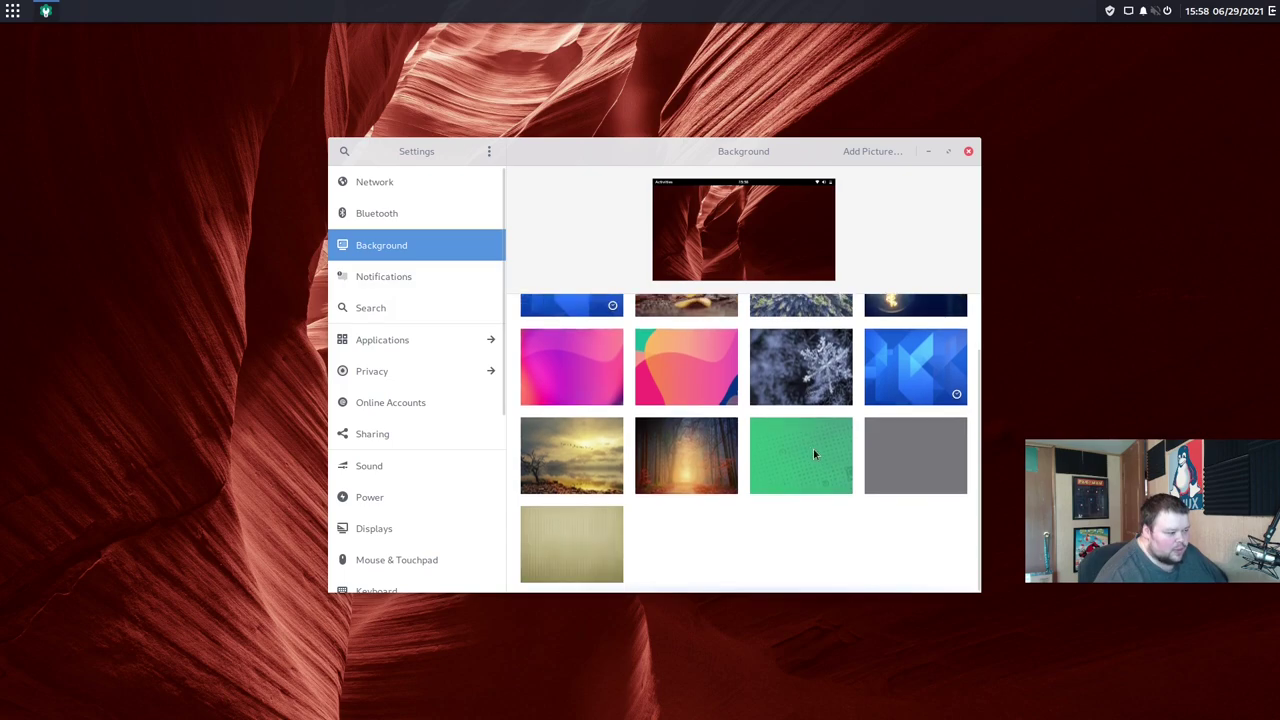
click(695, 452)
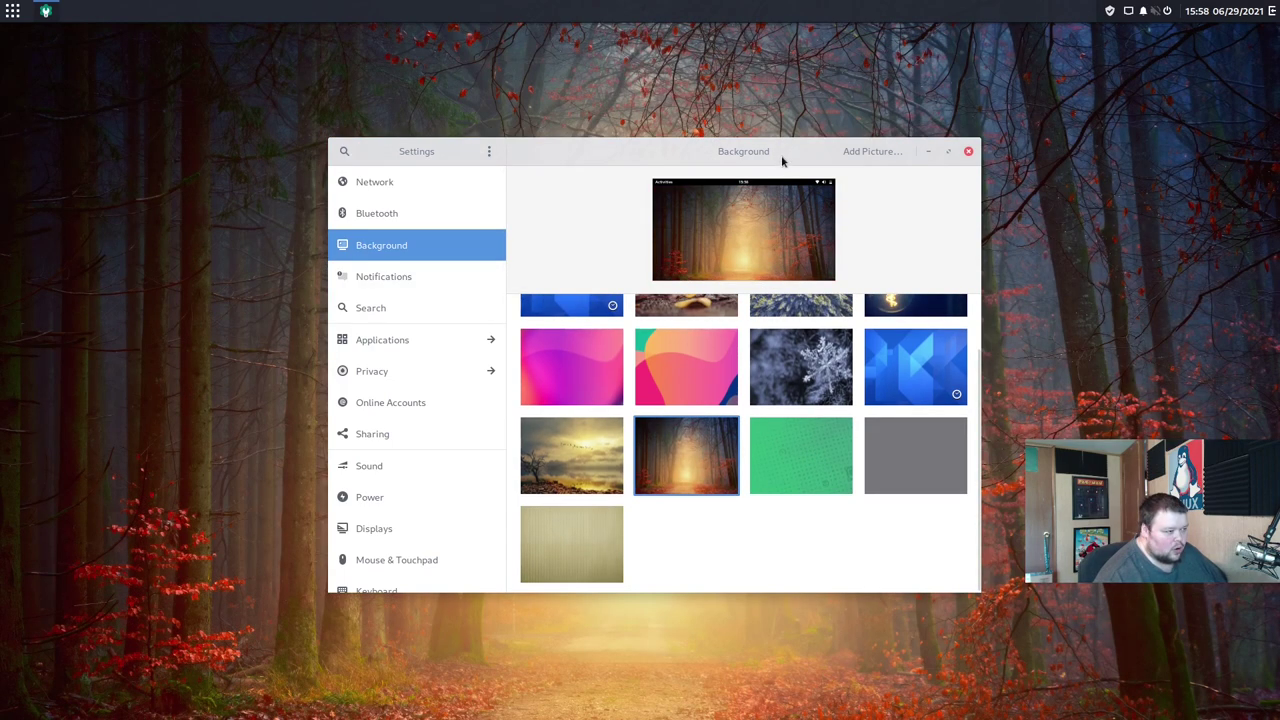
drag(783, 160, 831, 203)
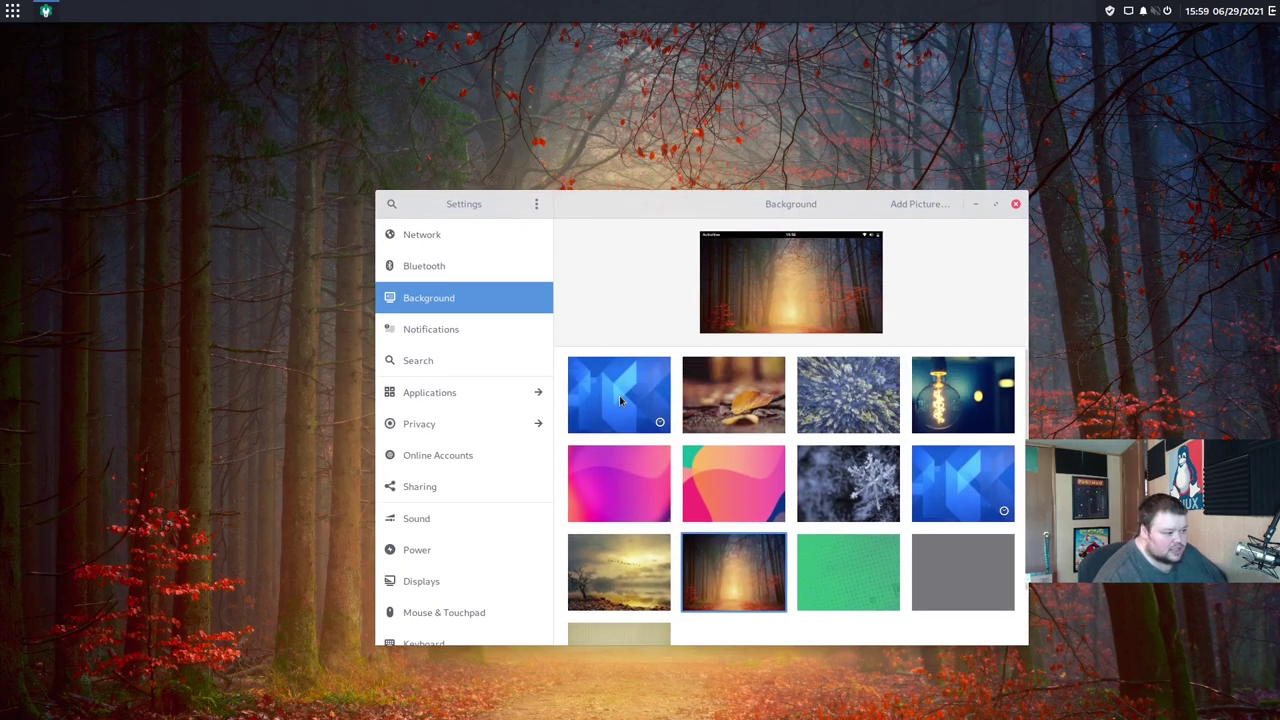
Step: Try the blue geometric, green patterned and aerial snowy forest wallpapers, settling on the light bulb
click(620, 400)
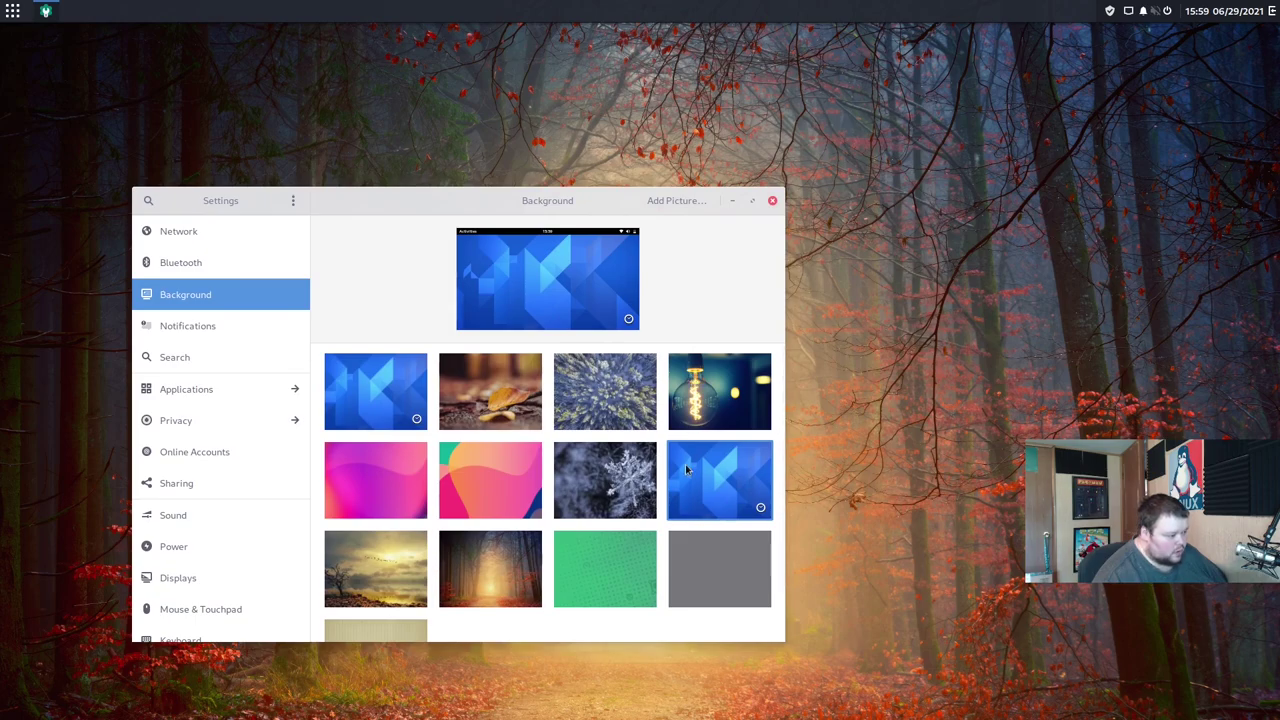
click(580, 556)
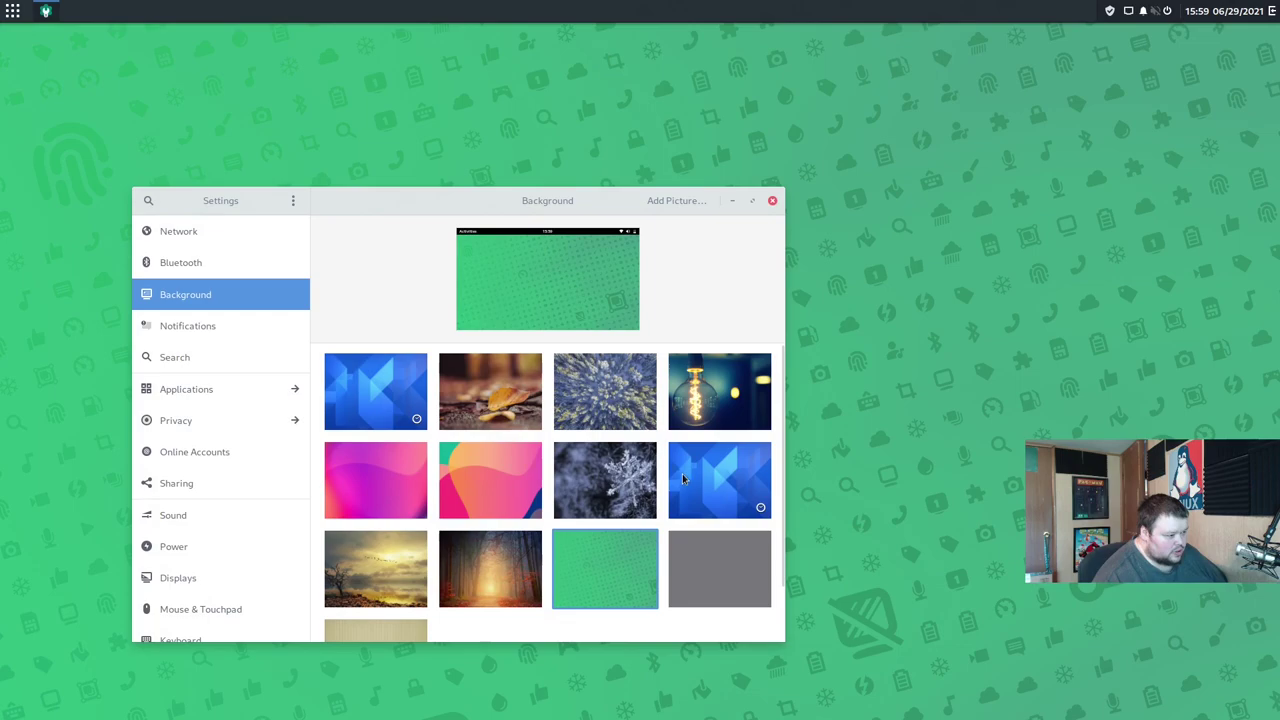
click(699, 473)
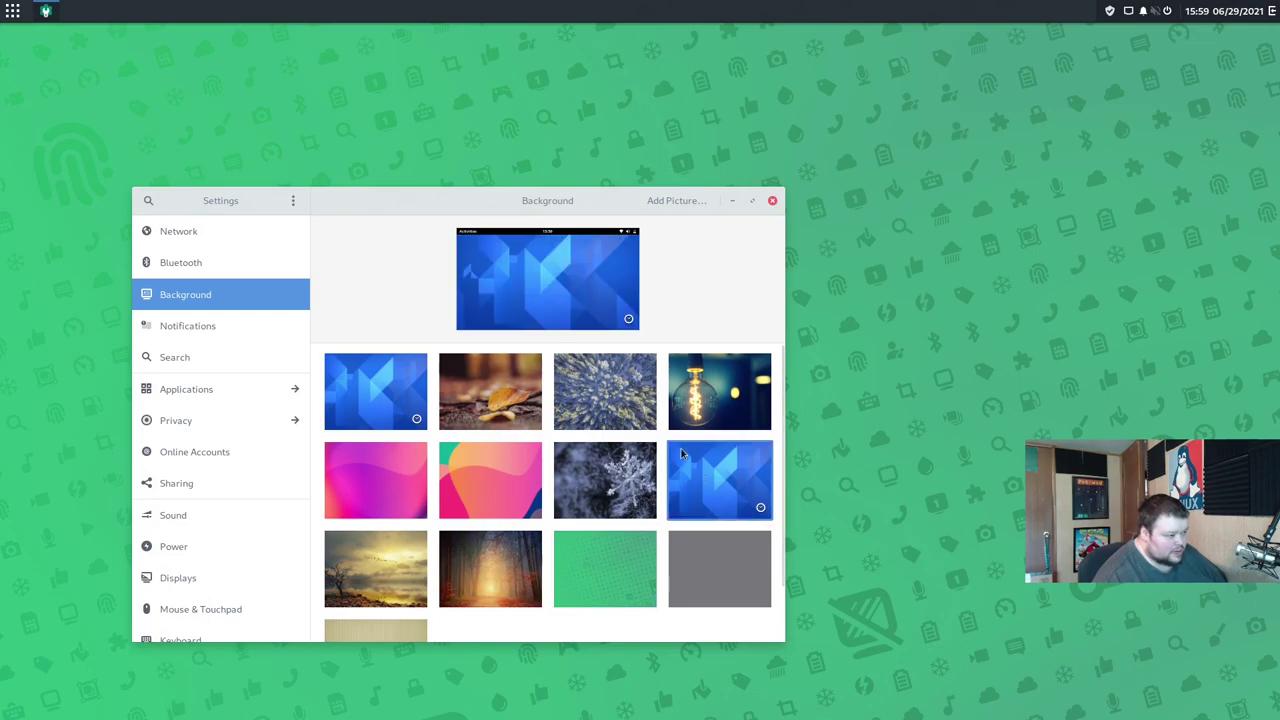
click(609, 397)
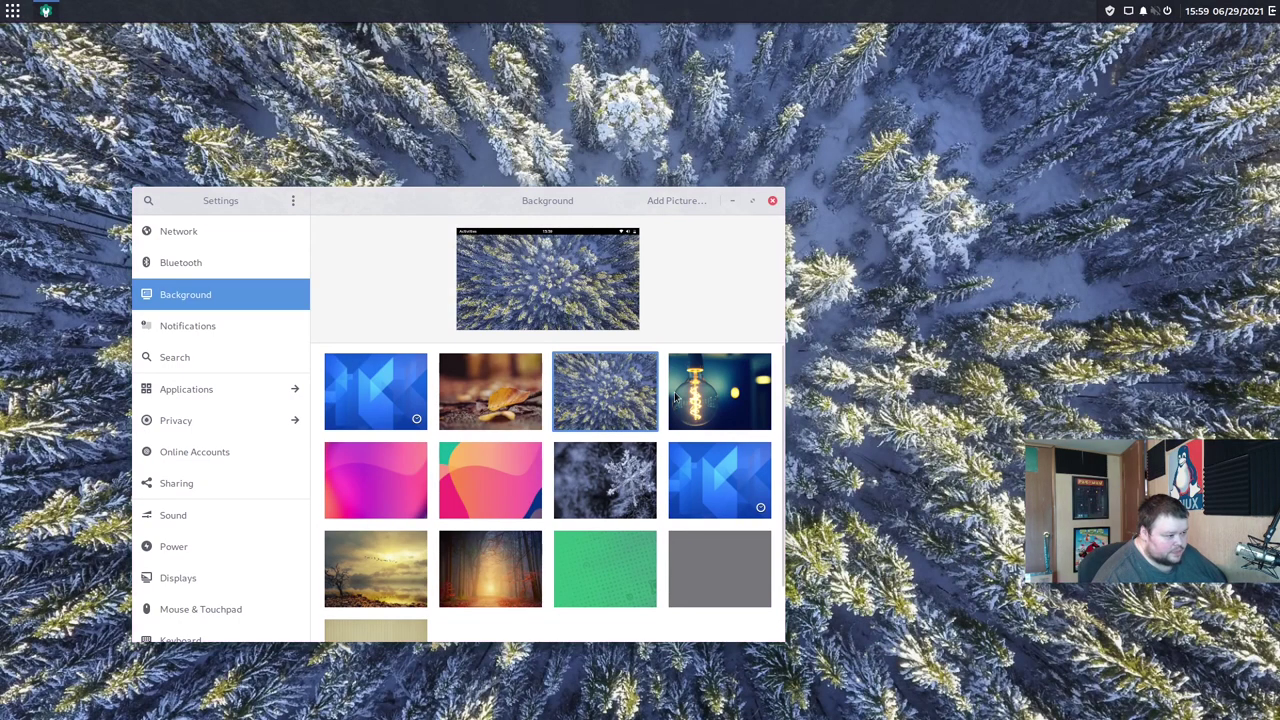
click(703, 395)
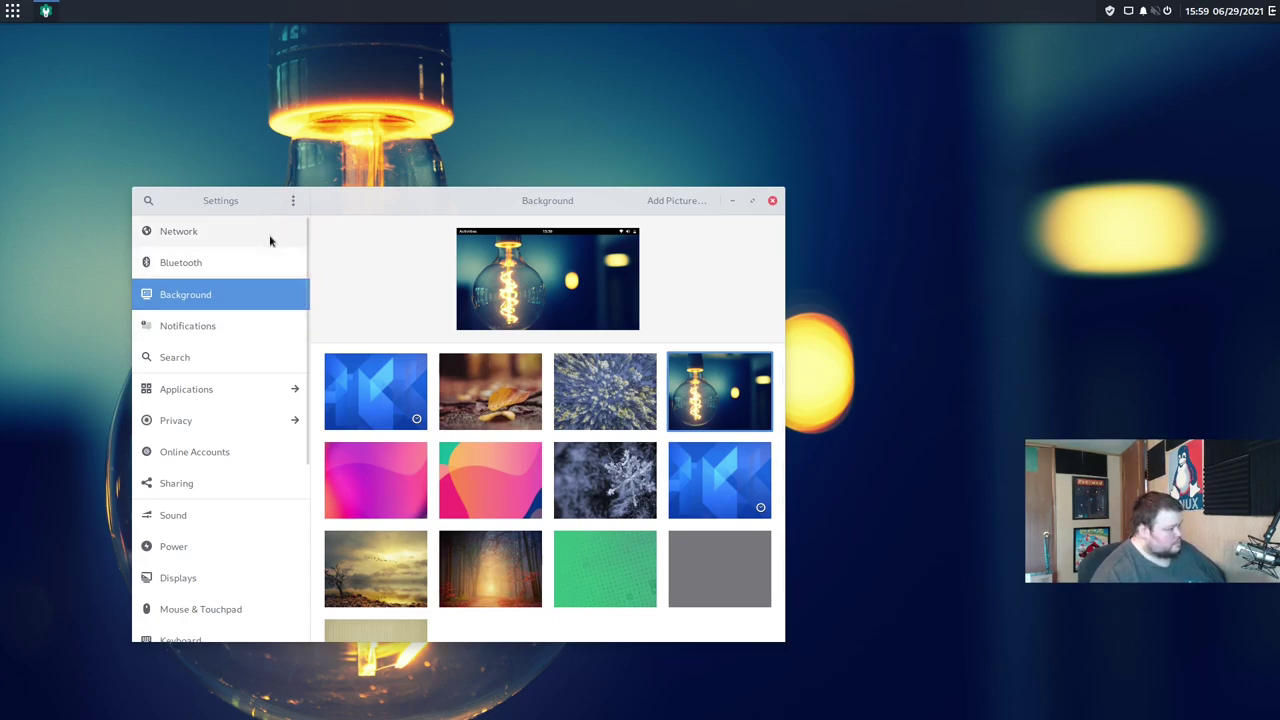
Step: Close the Settings window to reveal the light bulb desktop wallpaper
click(771, 201)
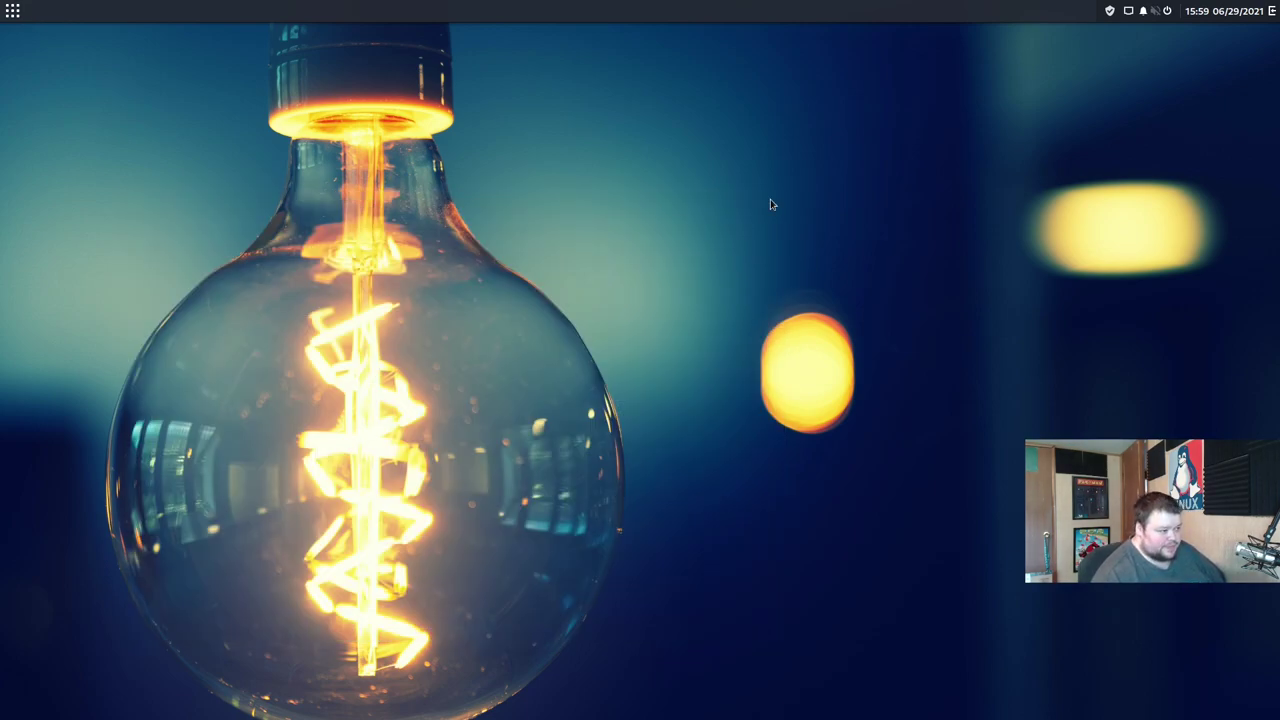